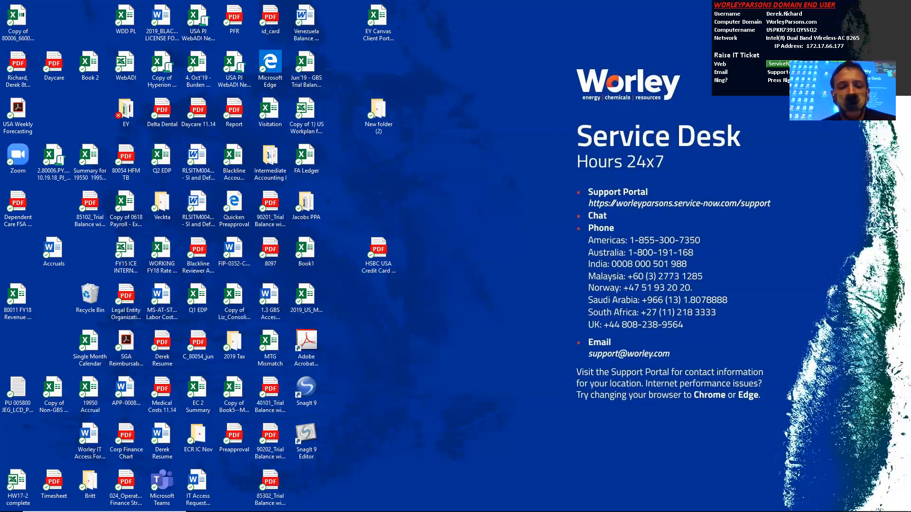
- Open the recent Testing text file in Excel and advance the Text Import Wizard to the delimiter settings
mouse_move(380, 511)
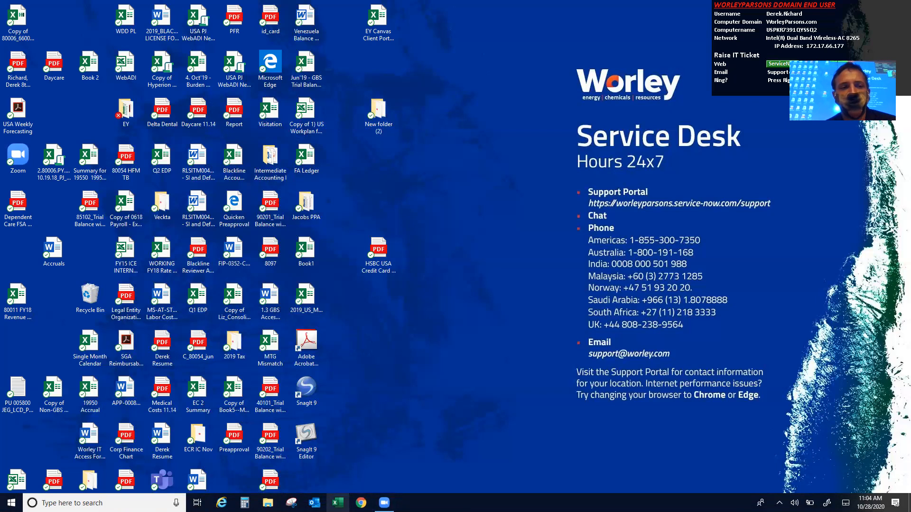
click(338, 503)
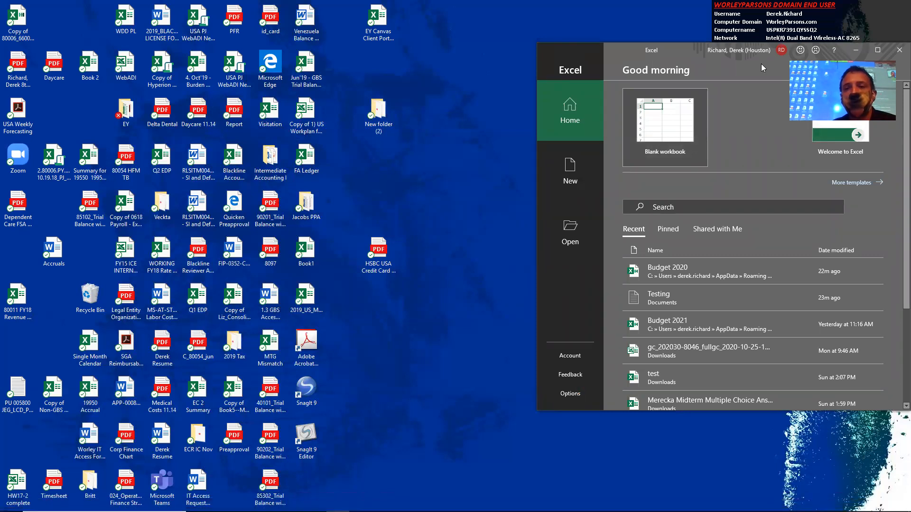
click(878, 50)
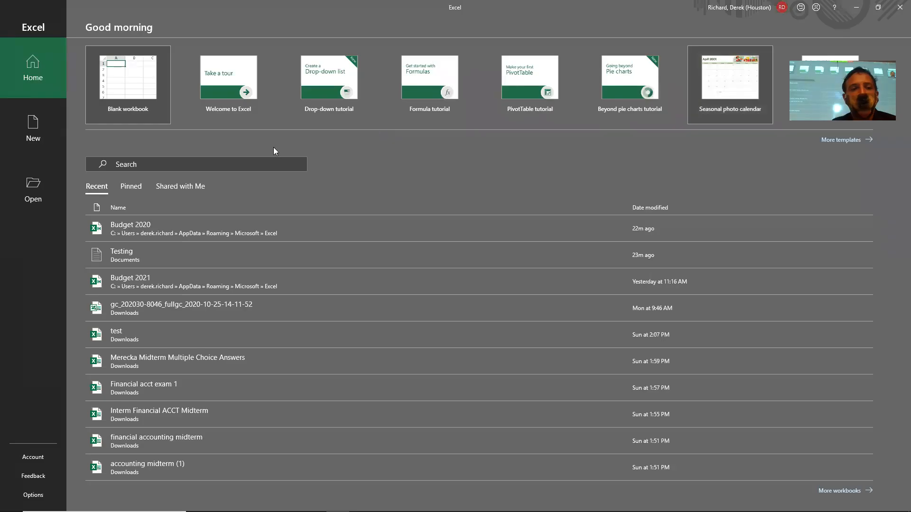
click(149, 259)
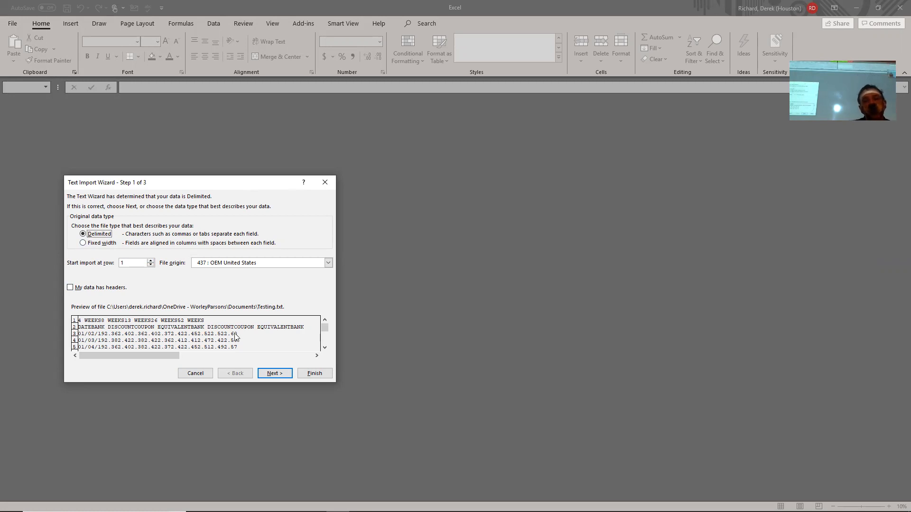
click(275, 374)
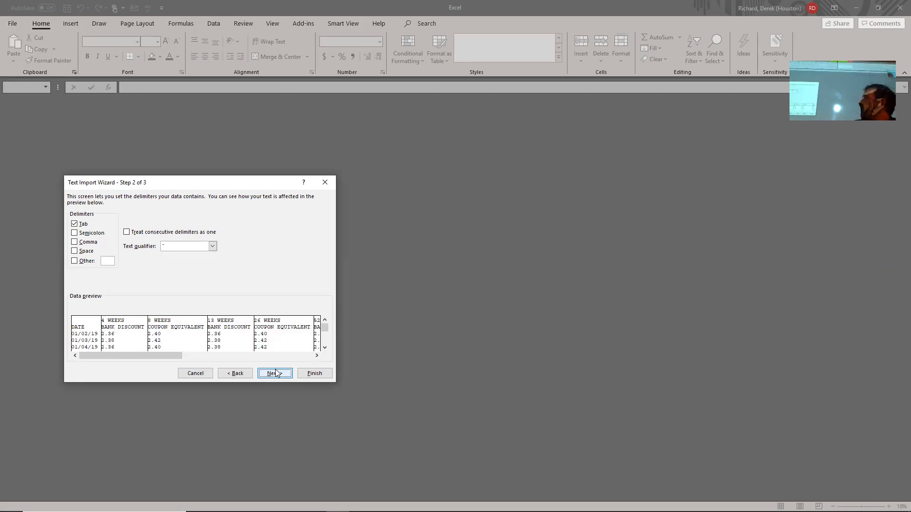
- Set the original data type to Fixed width, mark the data as having headers, and proceed to the column breaks
click(243, 375)
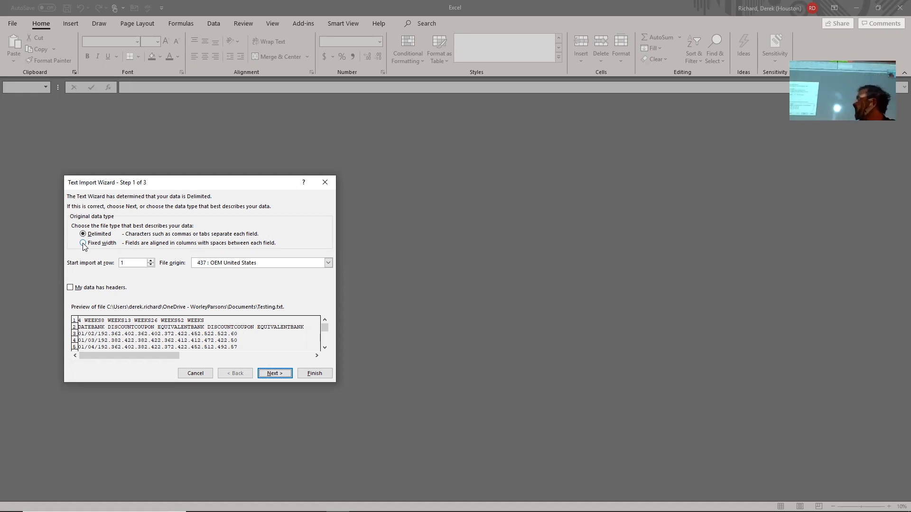
click(83, 243)
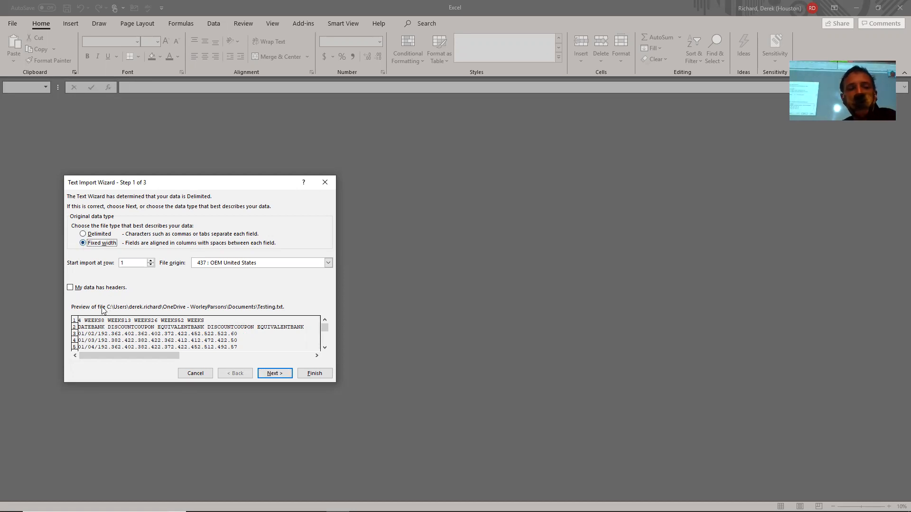
click(83, 235)
click(83, 243)
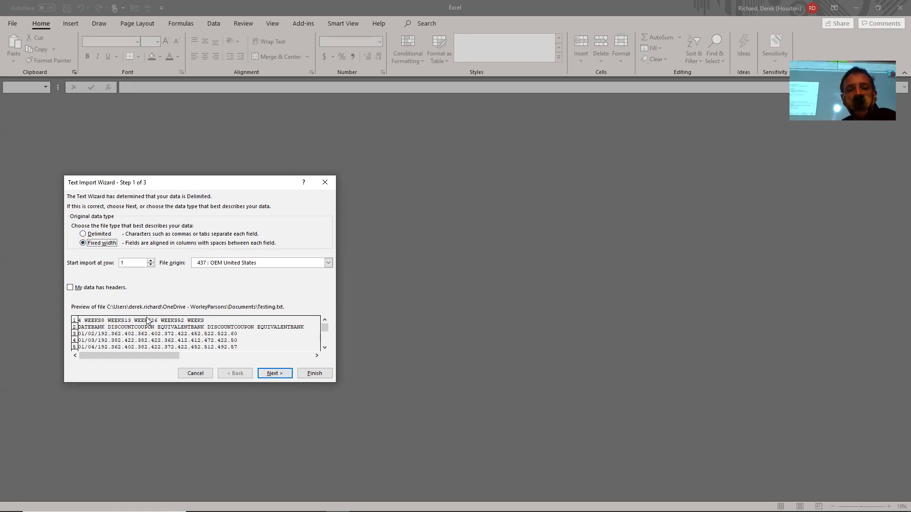
click(70, 288)
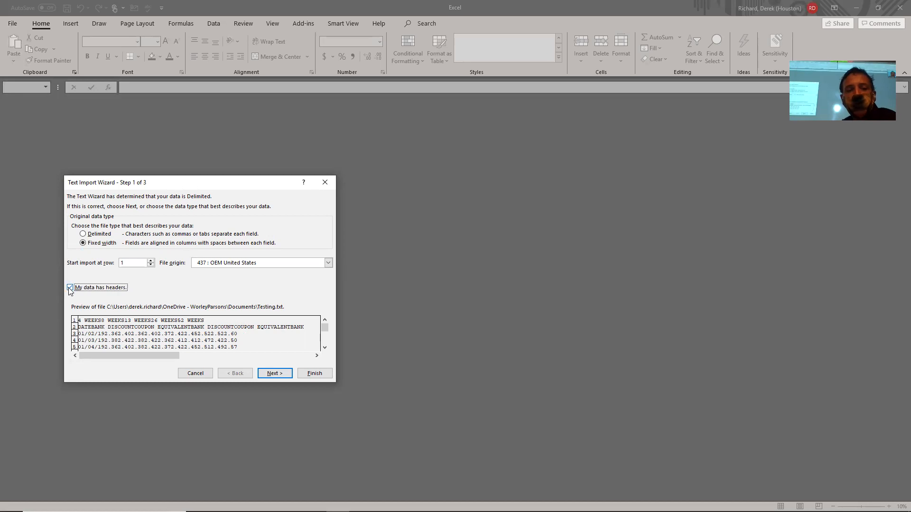
click(271, 373)
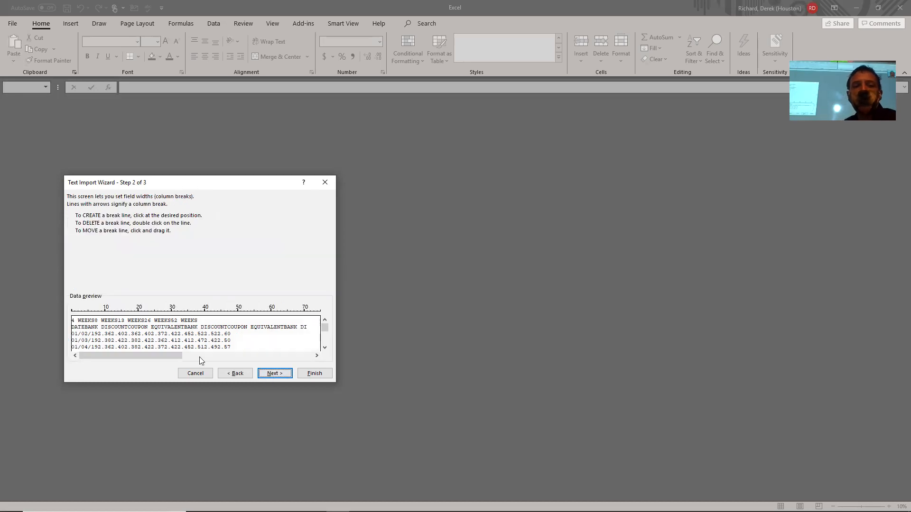
- Switch the original data type back to Delimited and check the tab-separated rows in the data preview
click(234, 374)
click(83, 235)
click(271, 373)
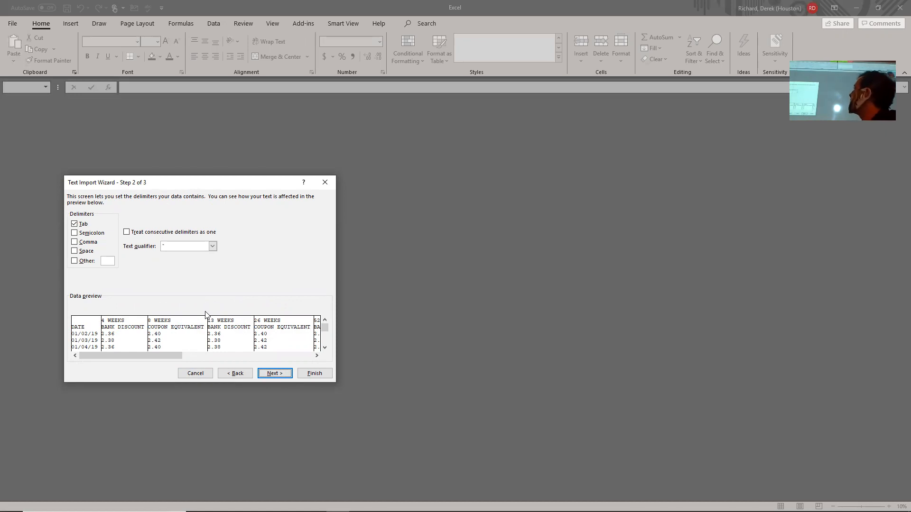
click(235, 373)
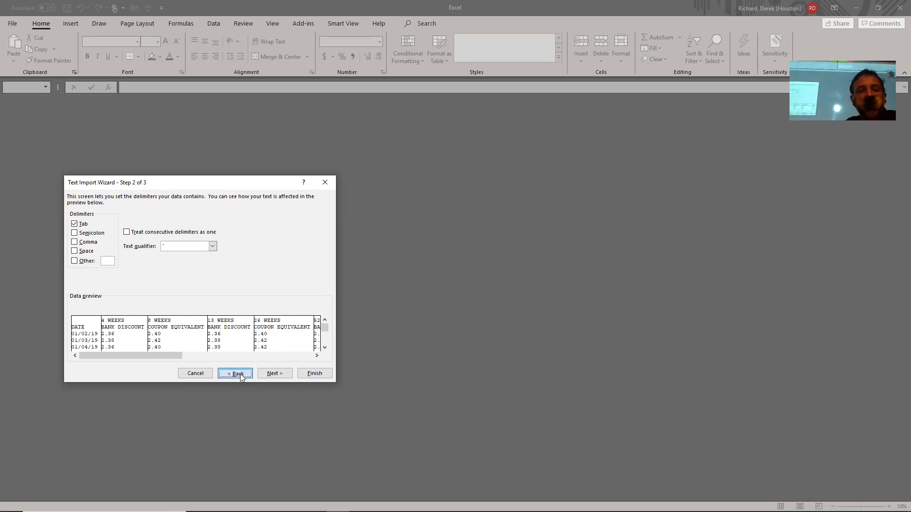
click(274, 373)
click(325, 347)
scroll(325, 346, down, 10)
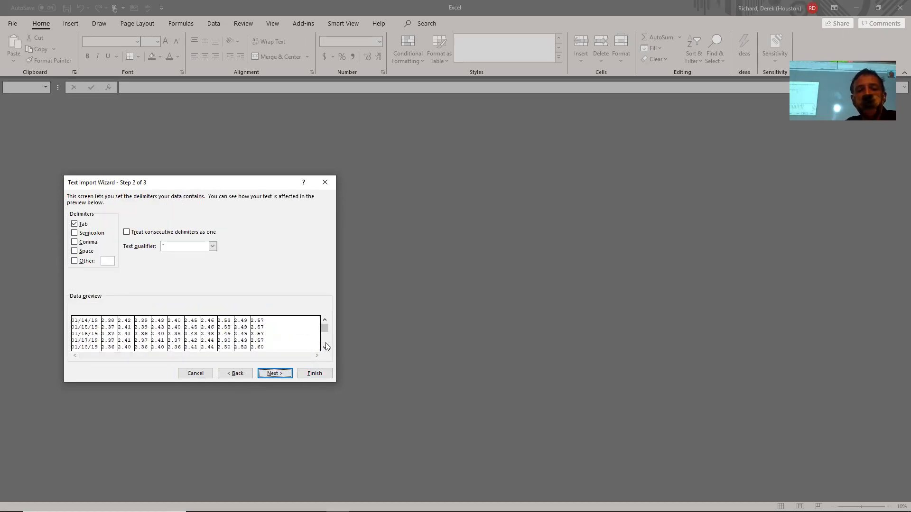
scroll(325, 345, down, 15)
drag(324, 325, 325, 324)
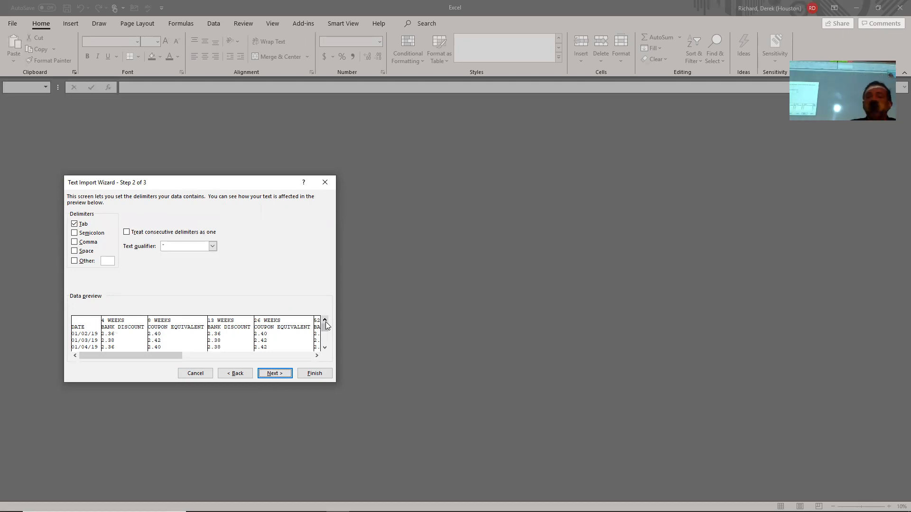
- Try different combinations of the Tab, Semicolon, Comma and Space delimiters, ending with only Tab selected
click(75, 232)
click(74, 242)
click(74, 250)
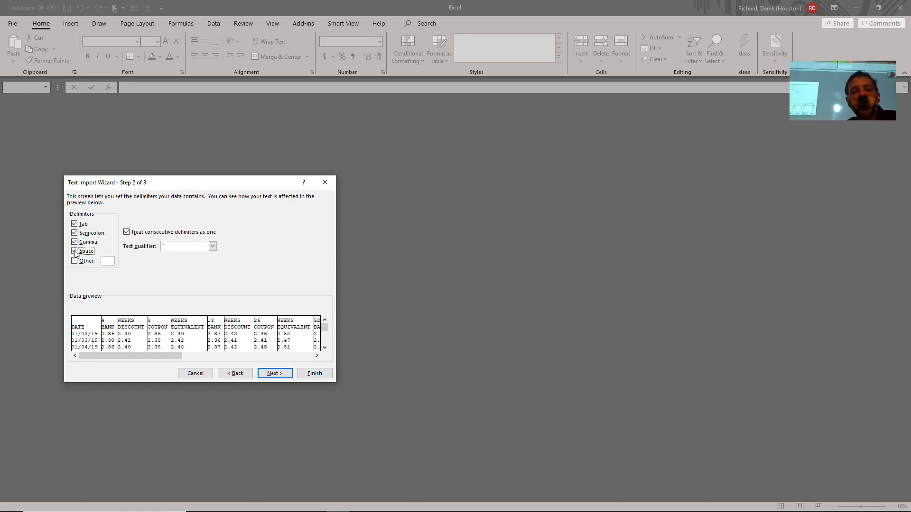
click(74, 242)
click(74, 250)
click(75, 224)
click(75, 233)
click(74, 251)
click(74, 242)
click(74, 233)
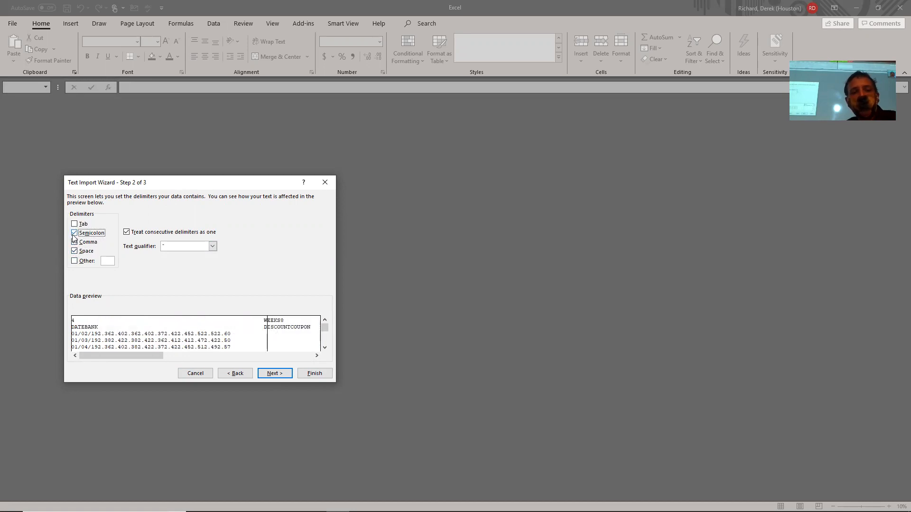
click(74, 224)
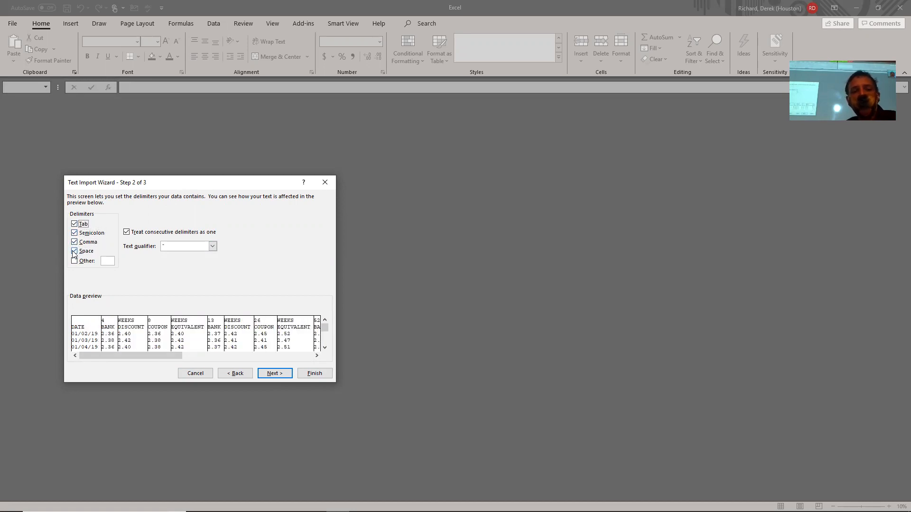
click(75, 251)
click(75, 241)
click(74, 233)
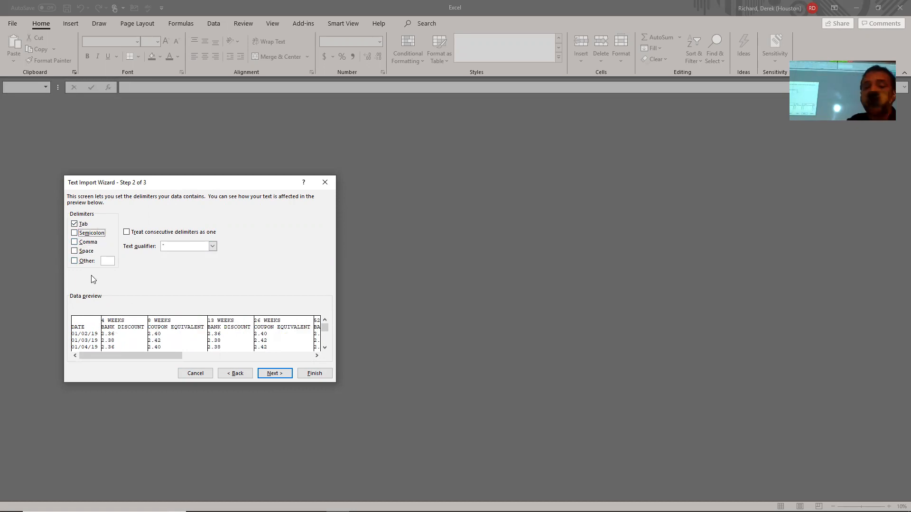
- Check further rows of the data preview and finish the text import with Tab as the delimiter
scroll(326, 344, down, 3)
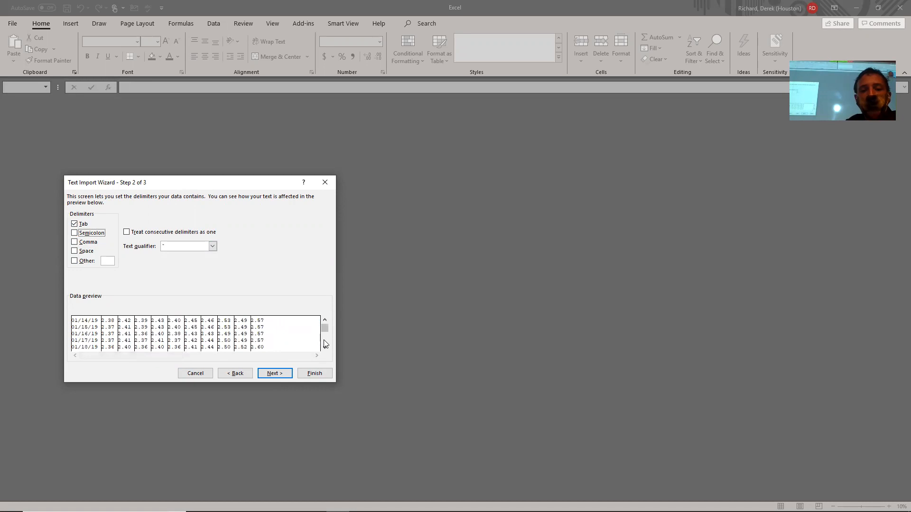
drag(326, 331, 326, 320)
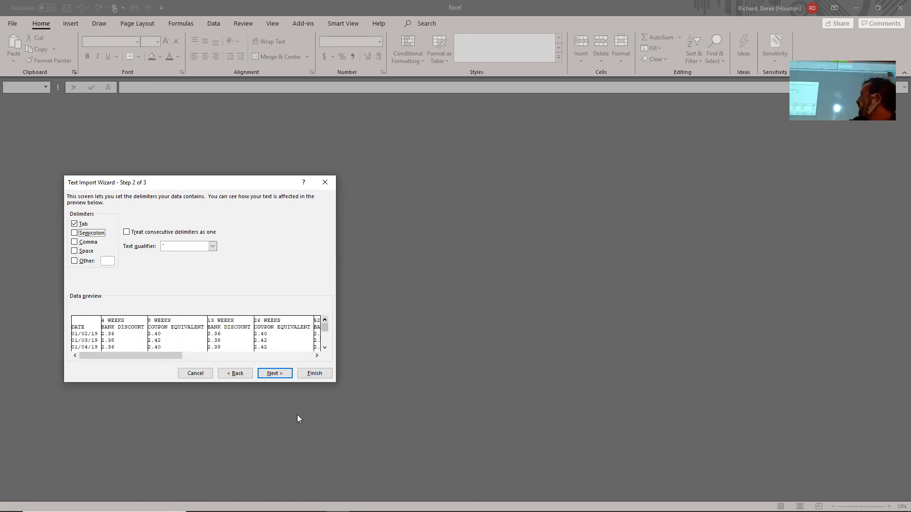
click(306, 375)
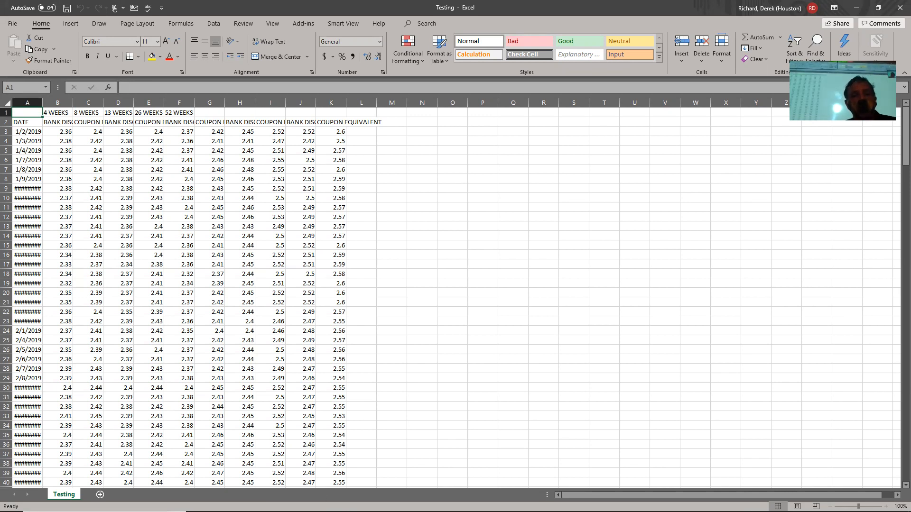
- Switch to Chrome and go to hbu.blackboard.com, moving the browser window up so the page is fully visible
mouse_move(338, 511)
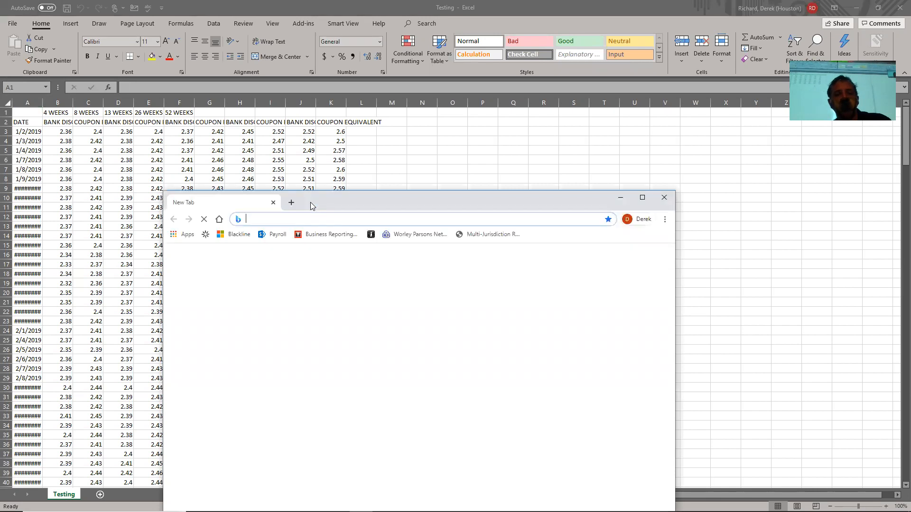
text(hbu.blackboard.com)
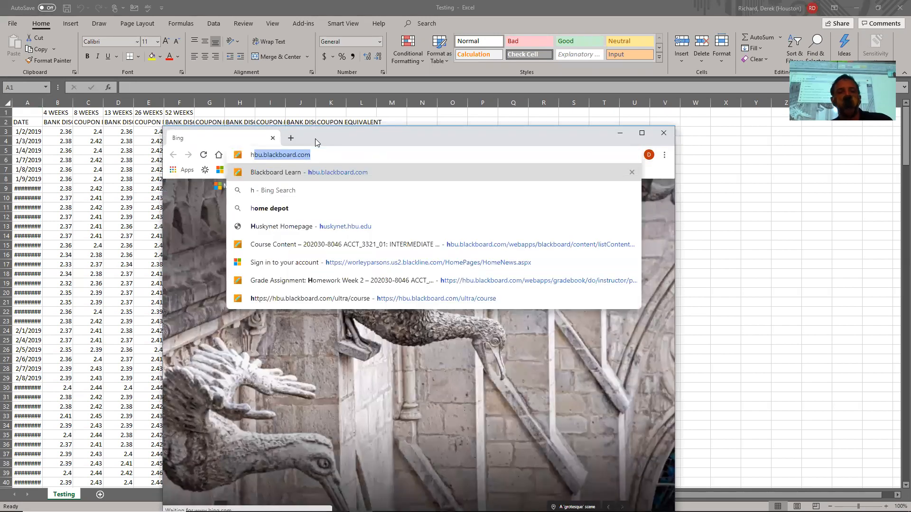
key(Return)
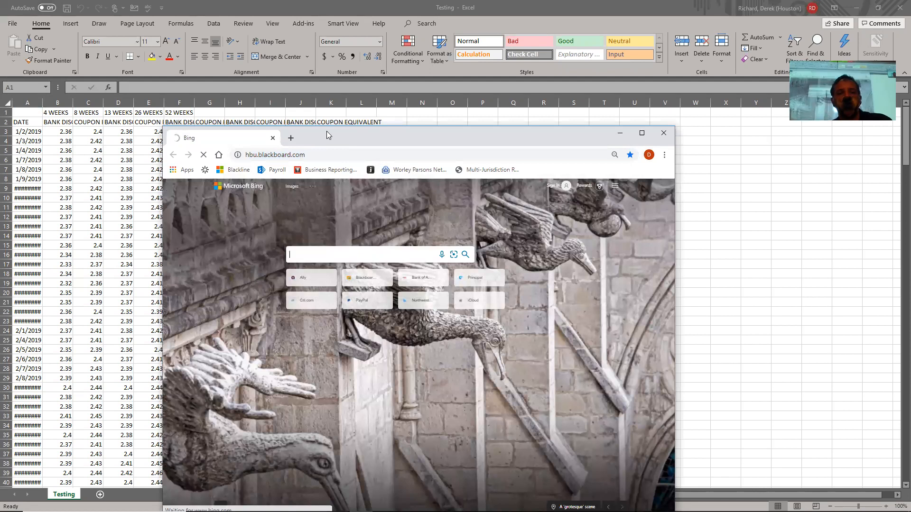
drag(326, 130, 313, 41)
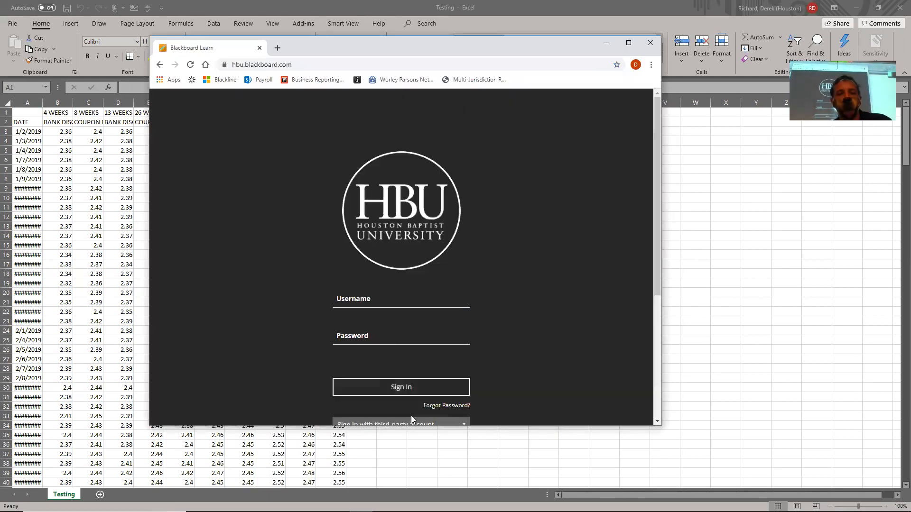
- Sign in to Blackboard through the third-party account option, using the saved HBU organizational credentials
scroll(657, 386, down, 5)
click(375, 223)
click(374, 237)
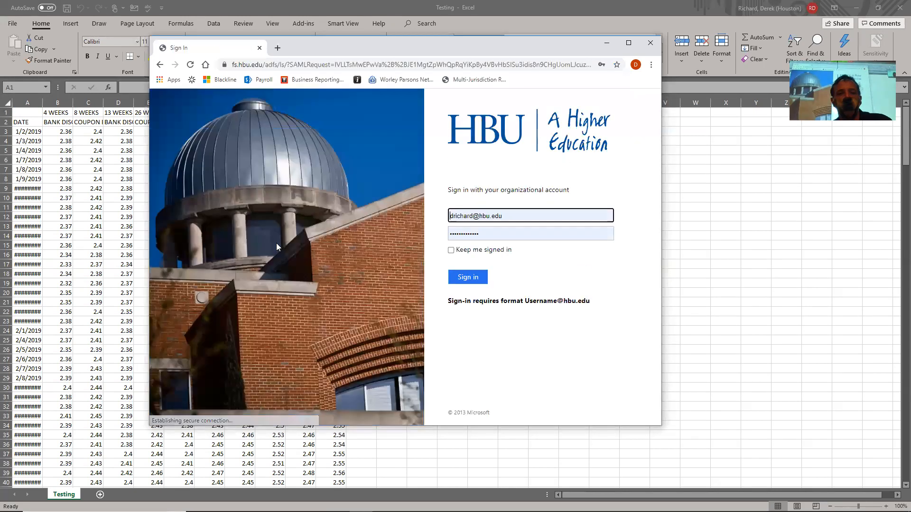
click(461, 275)
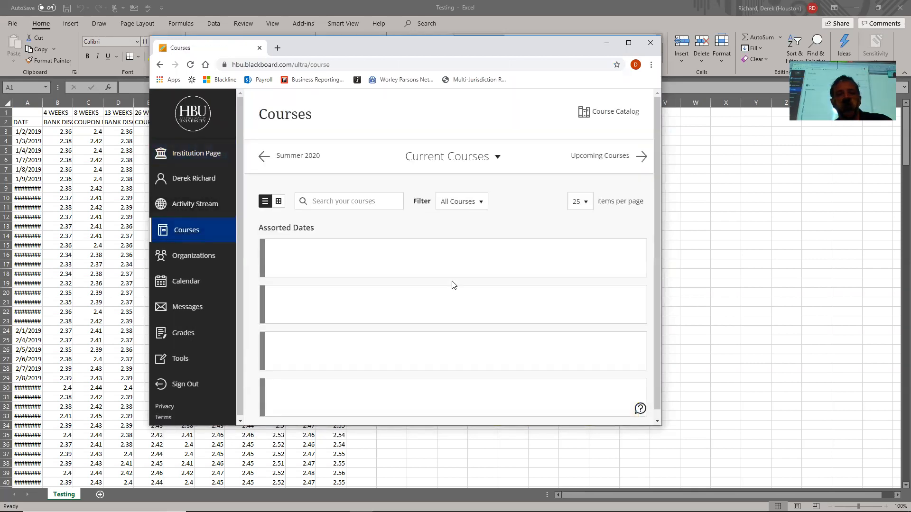
- Open the ACCT_3321_01 Intermediate Financial Acct I course and start a course email to All Student Users
click(460, 319)
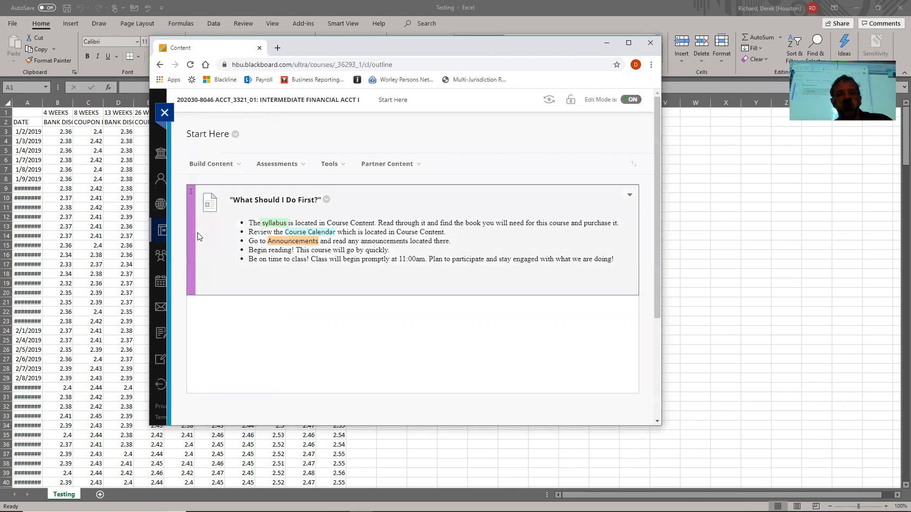
click(627, 44)
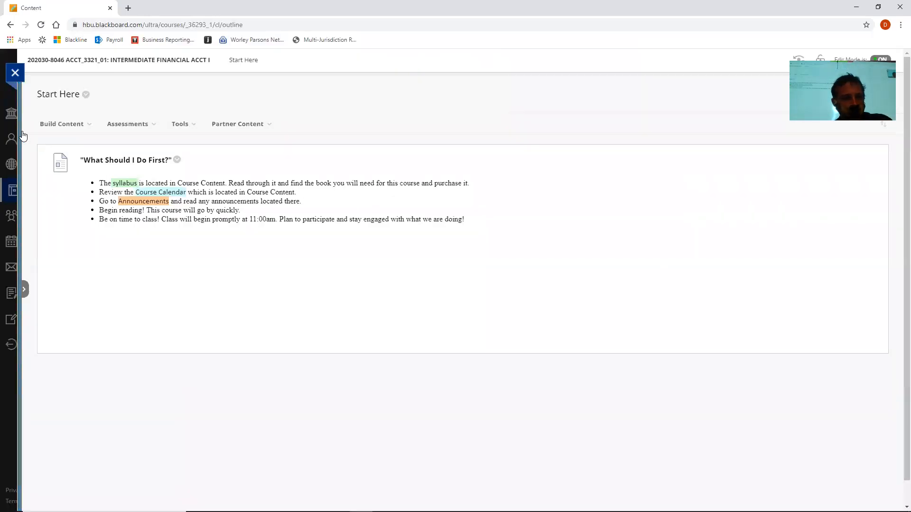
click(21, 285)
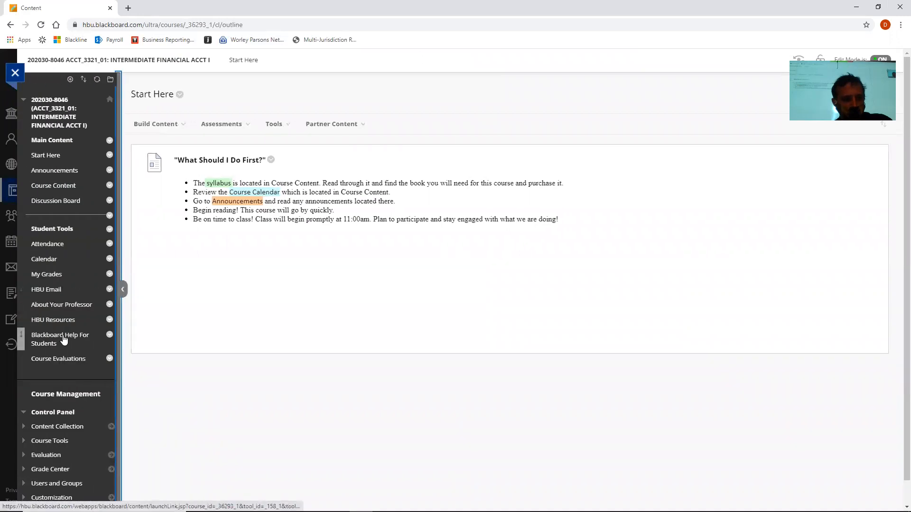
click(42, 441)
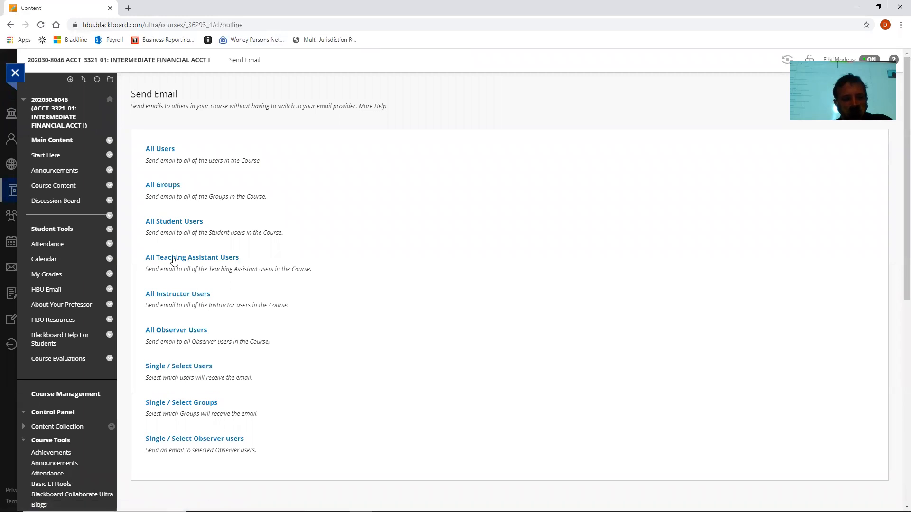
click(174, 222)
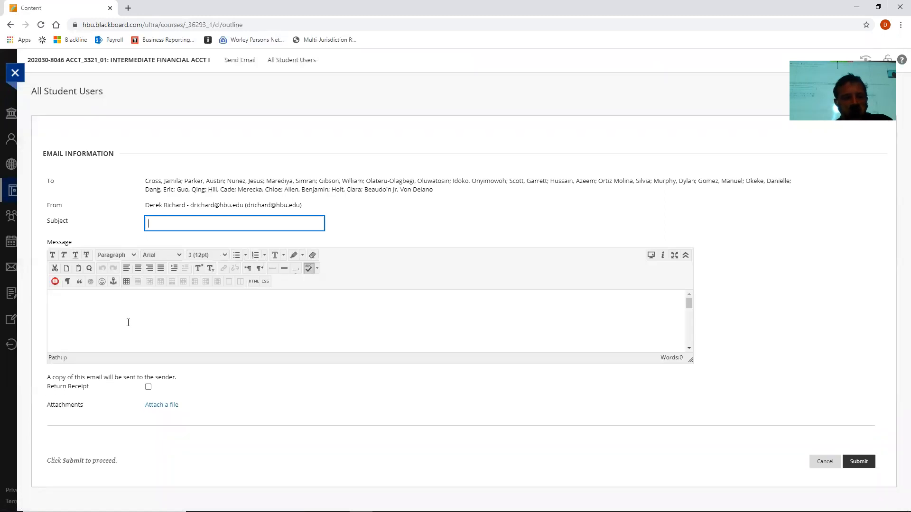
- Attach the Testing text file from the Documents folder to the email to all students
click(128, 322)
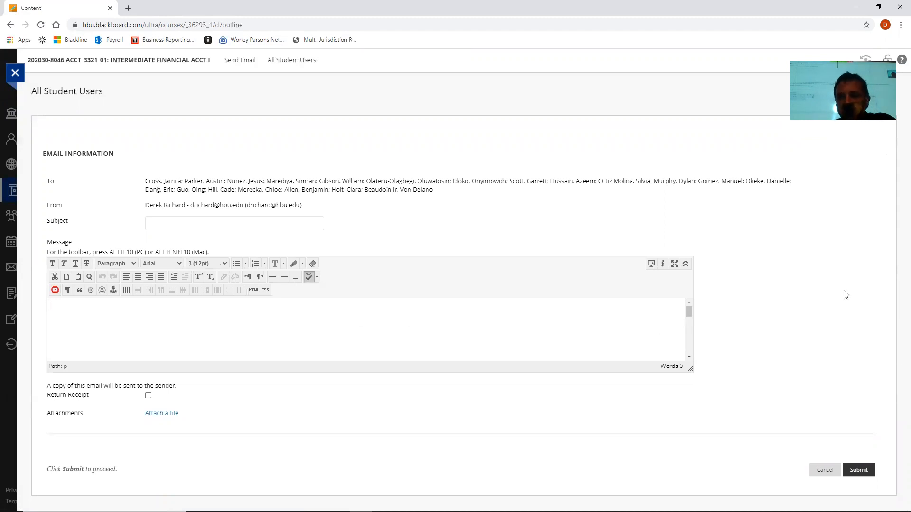
click(149, 414)
click(171, 414)
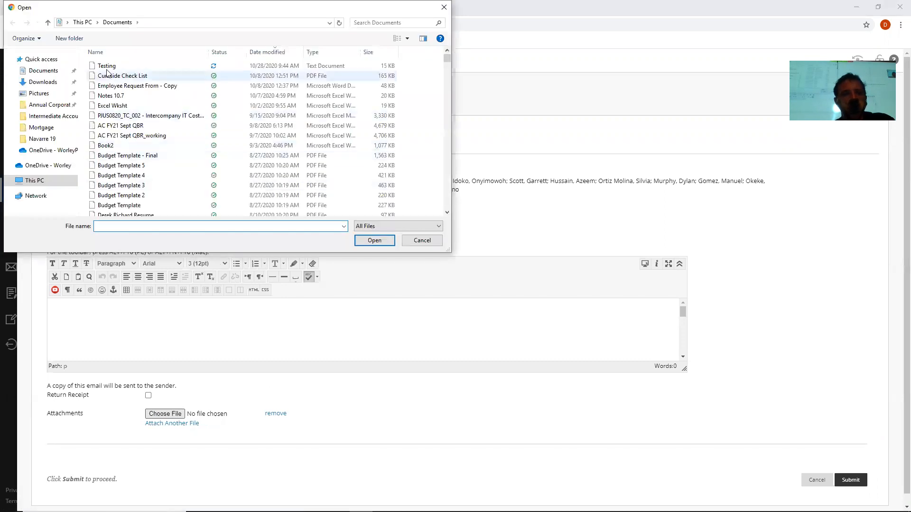
click(108, 66)
click(377, 242)
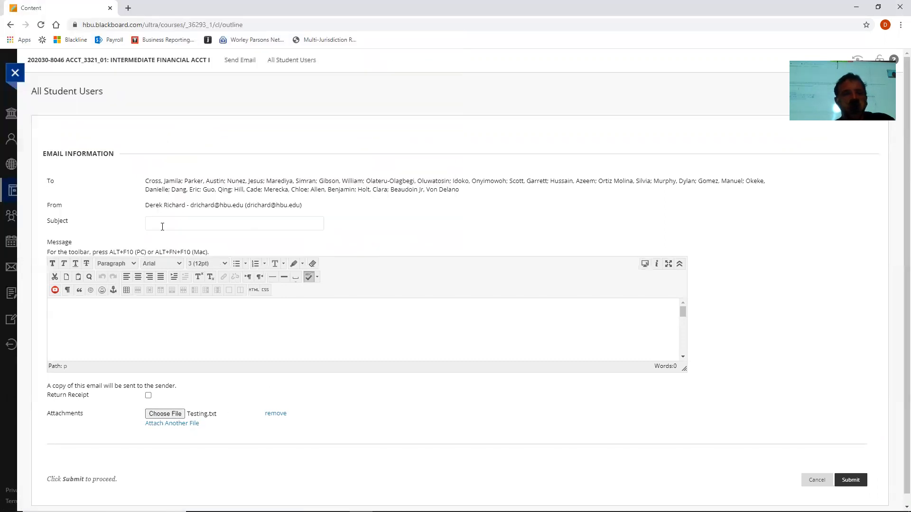
- Set the email subject to "Testing File For Excel Tutorial" and send the email without a message
click(189, 222)
text(T)
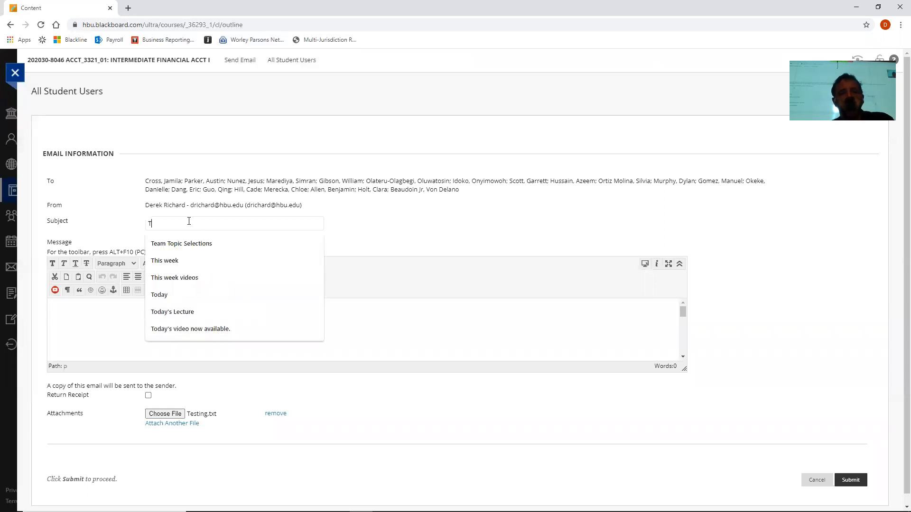
text(esting File Fo)
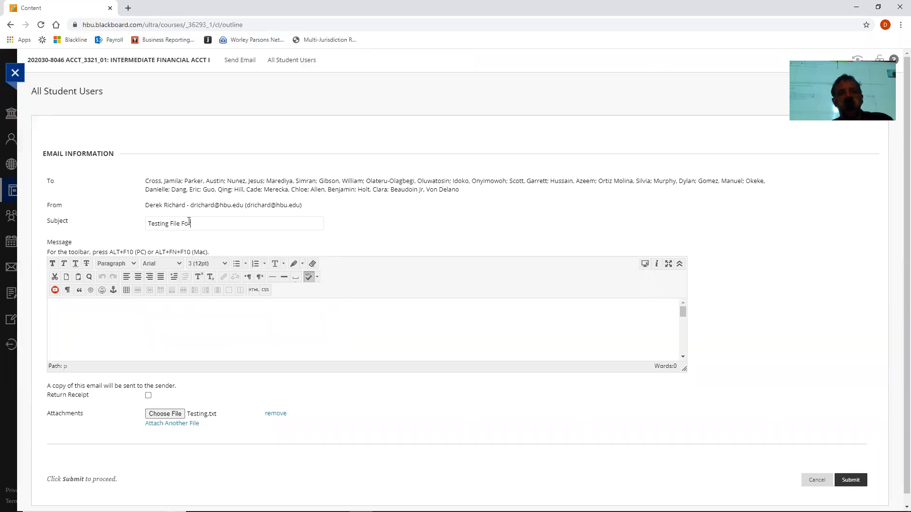
text(r Excel Tutoria)
click(849, 480)
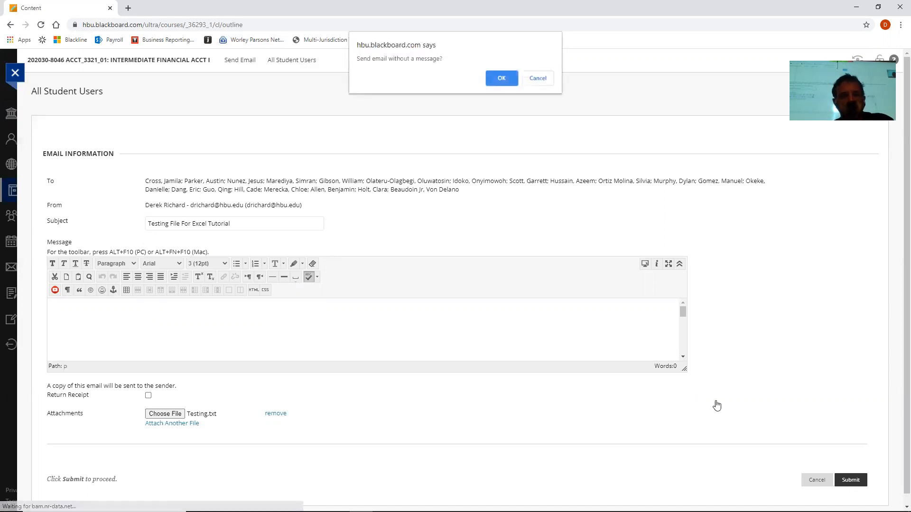
click(500, 79)
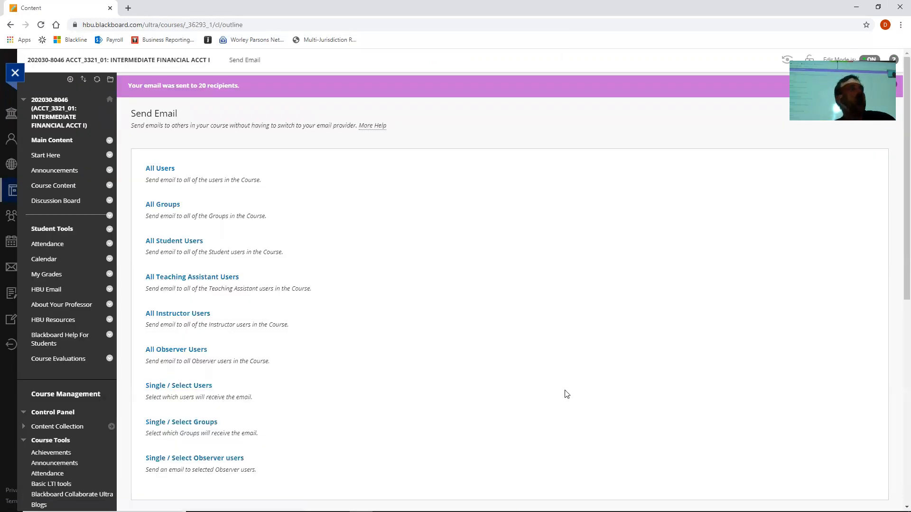
- Switch to the Testing workbook in Excel and autofit the width of all columns to their contents
click(863, 4)
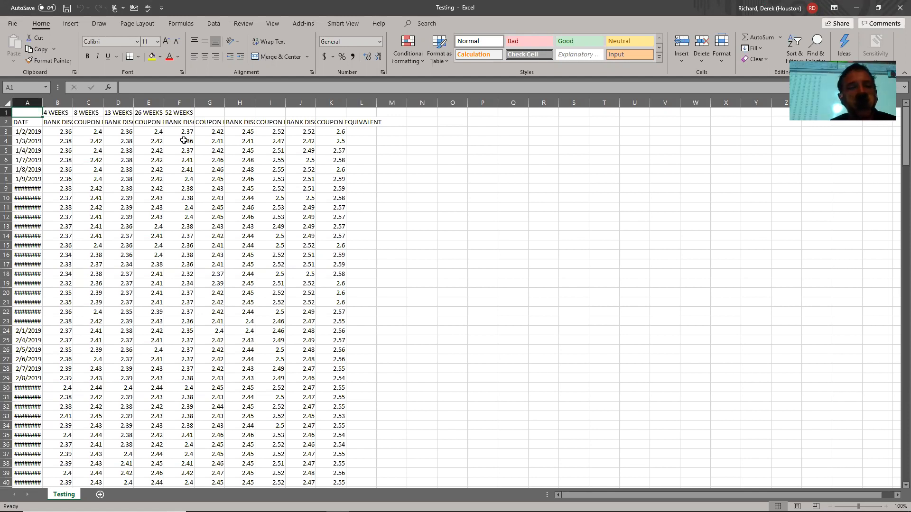
click(6, 102)
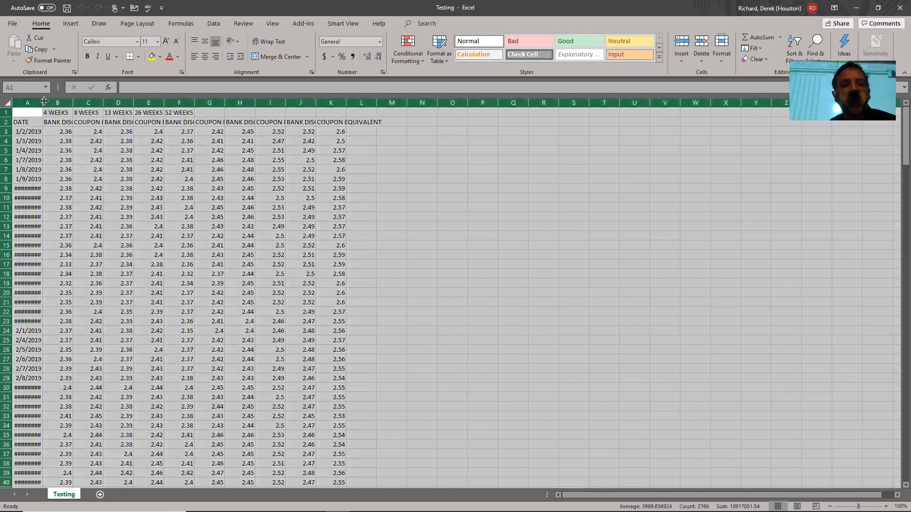
double_click(42, 102)
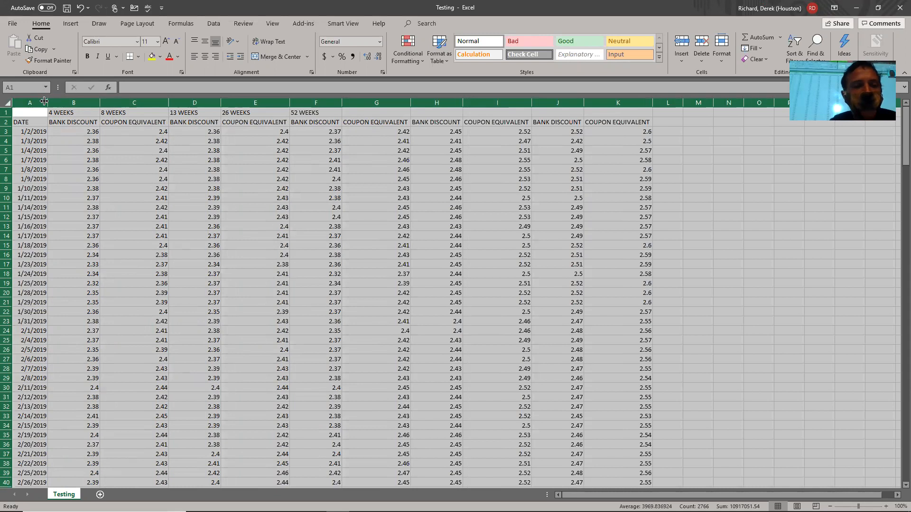
key(ctrl+z)
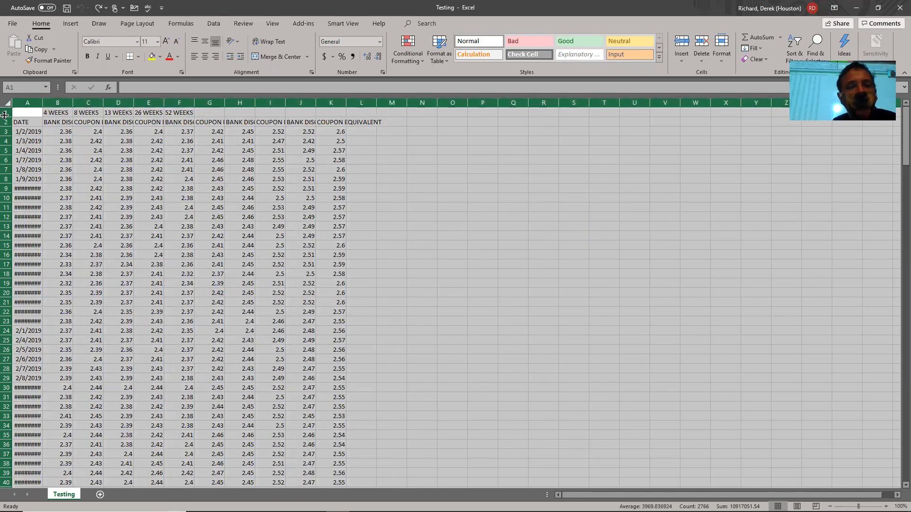
double_click(43, 103)
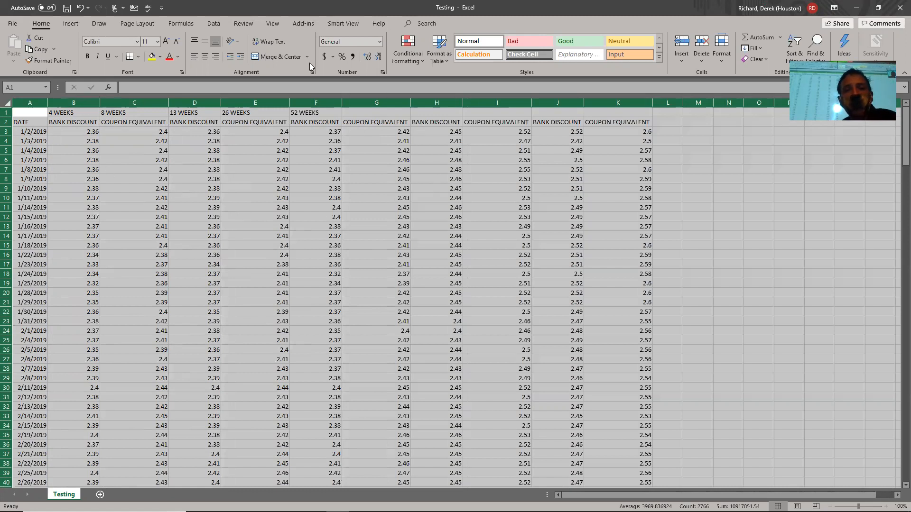
click(381, 203)
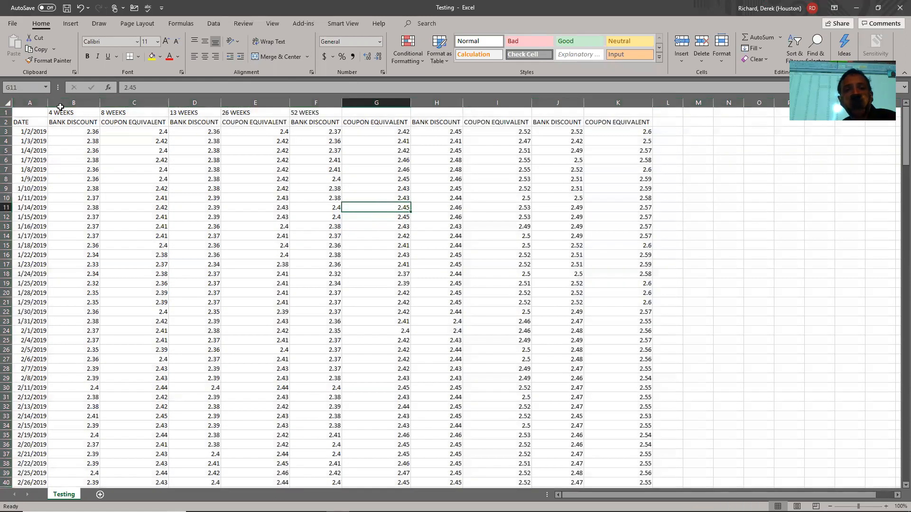
- Delete row 1 containing the week labels, and select the whole worksheet
click(6, 103)
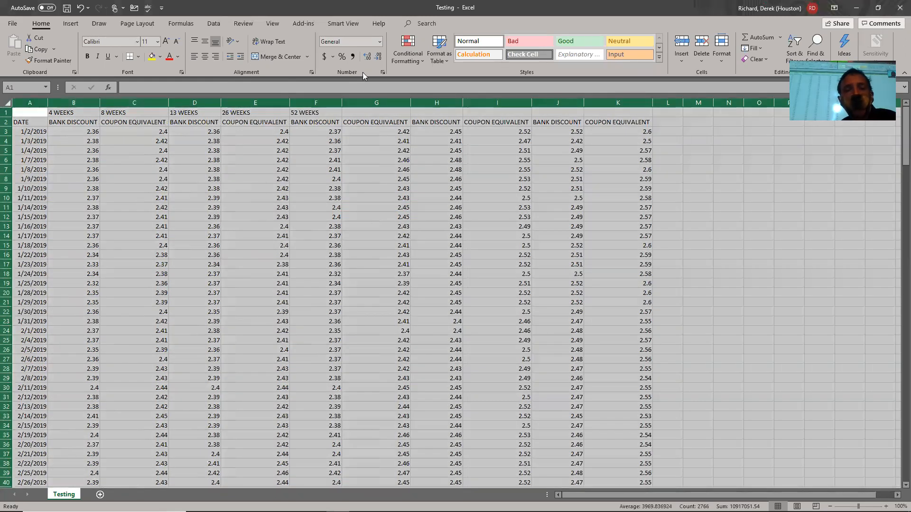
drag(61, 113, 308, 112)
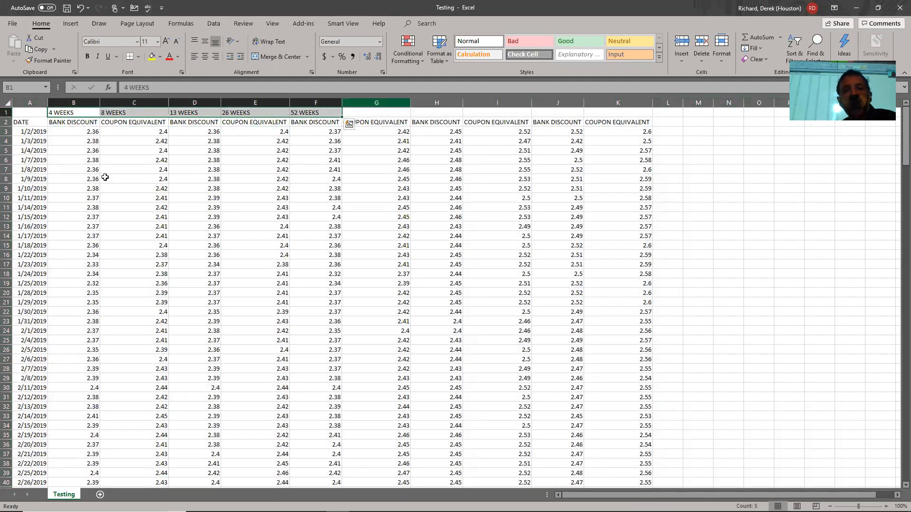
right_click(7, 112)
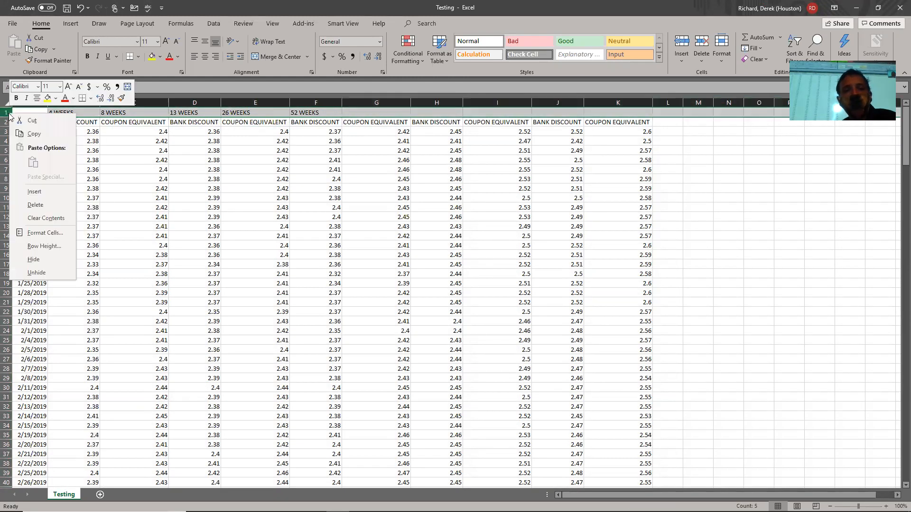
click(56, 209)
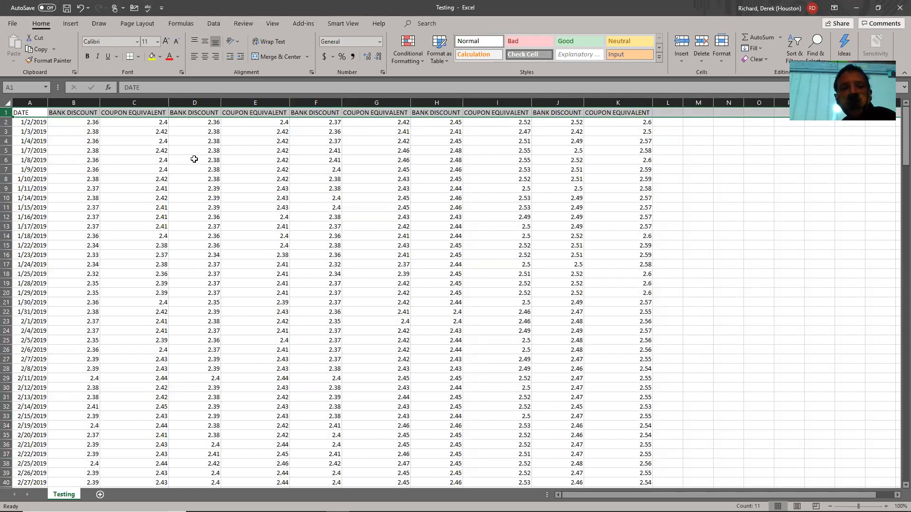
click(5, 101)
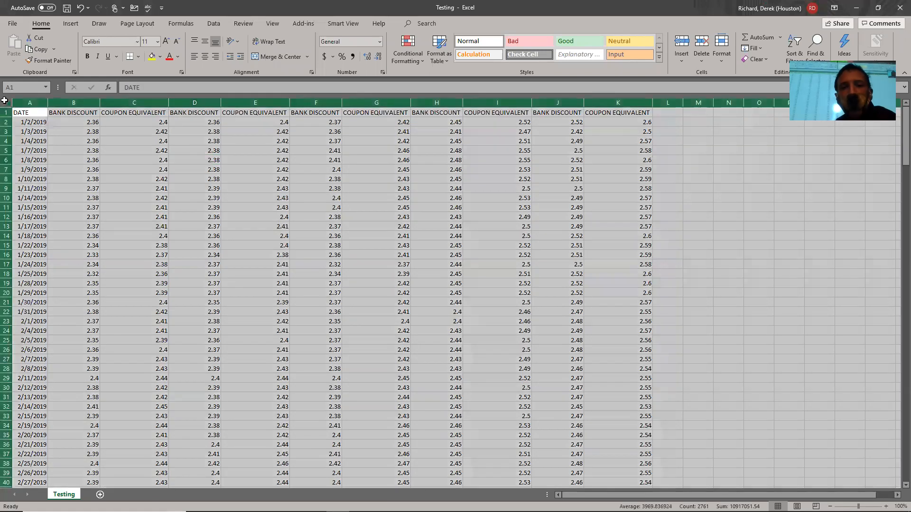
click(220, 21)
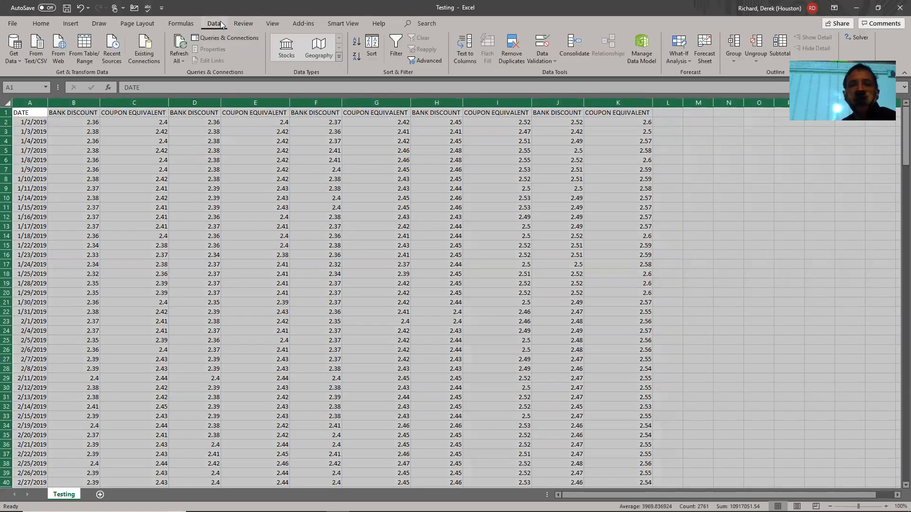
click(13, 23)
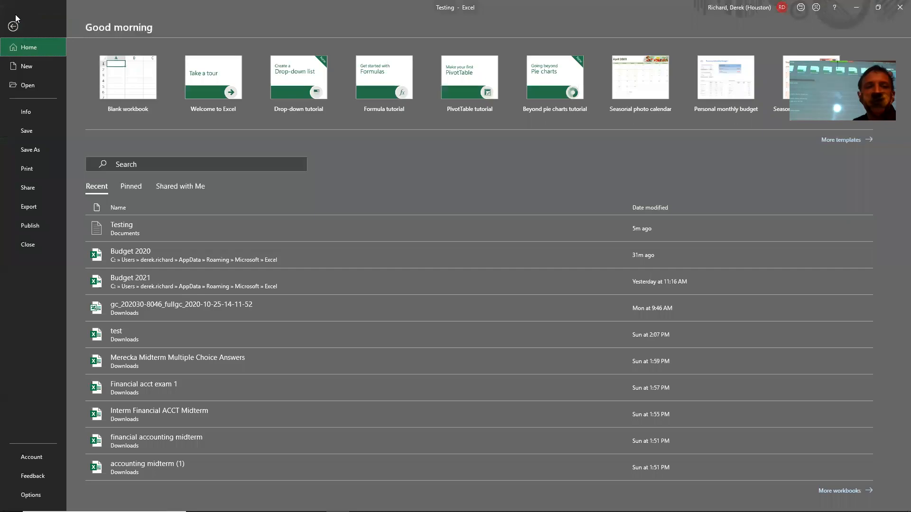
click(14, 24)
click(47, 26)
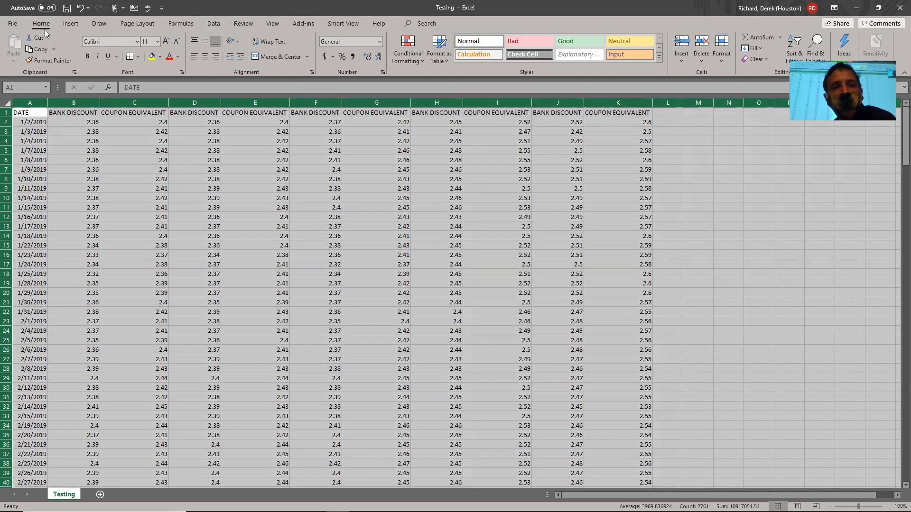
click(72, 25)
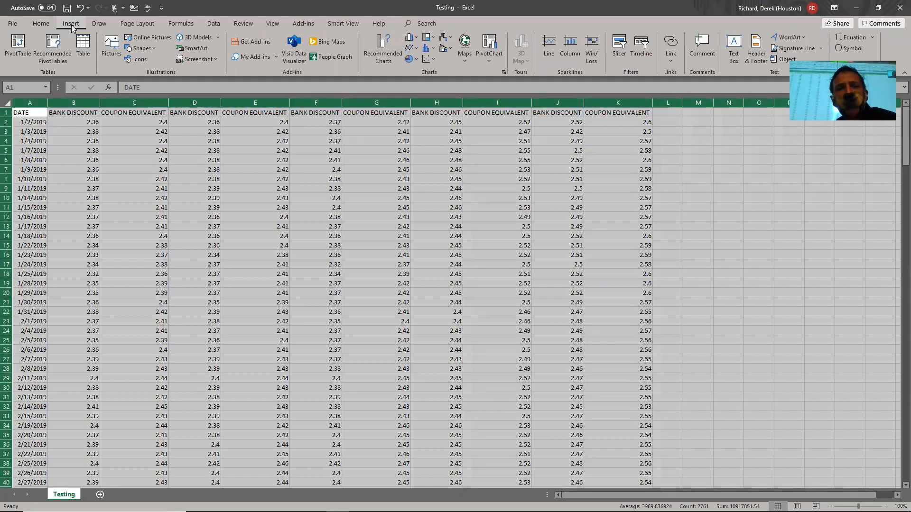
click(48, 26)
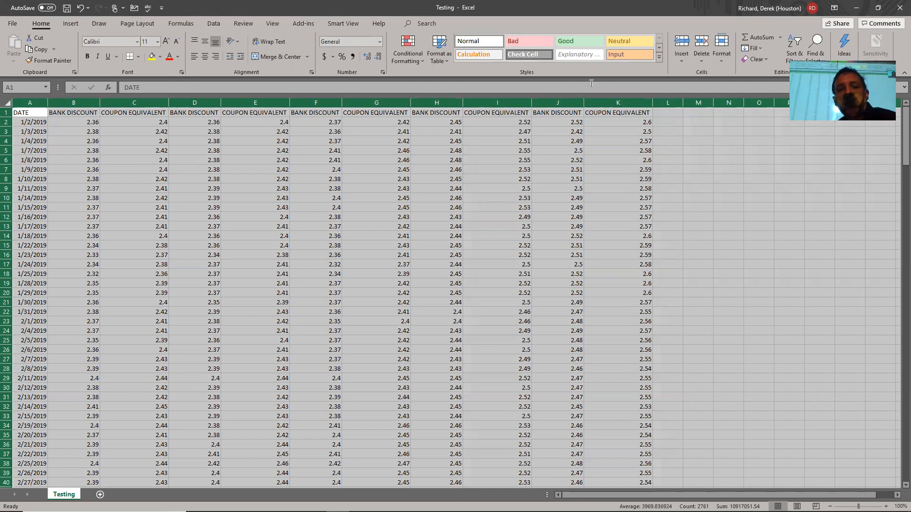
right_click(287, 141)
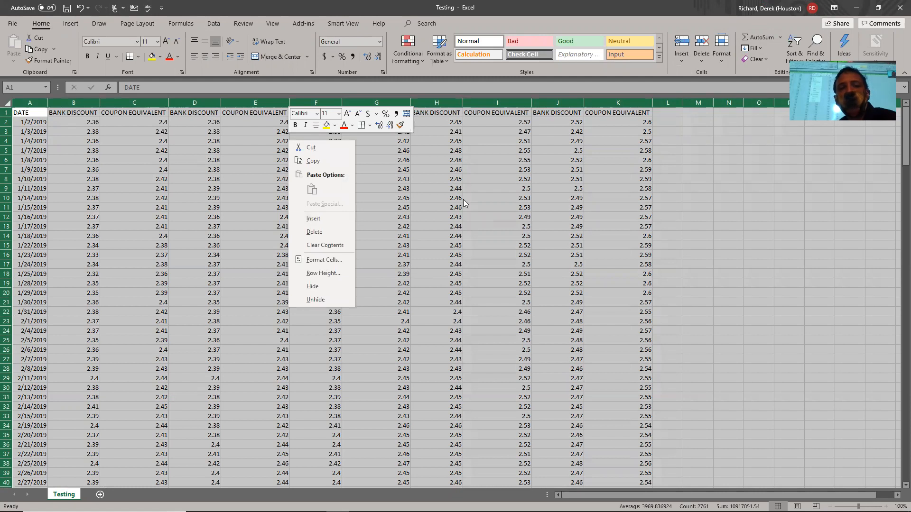
key(Escape)
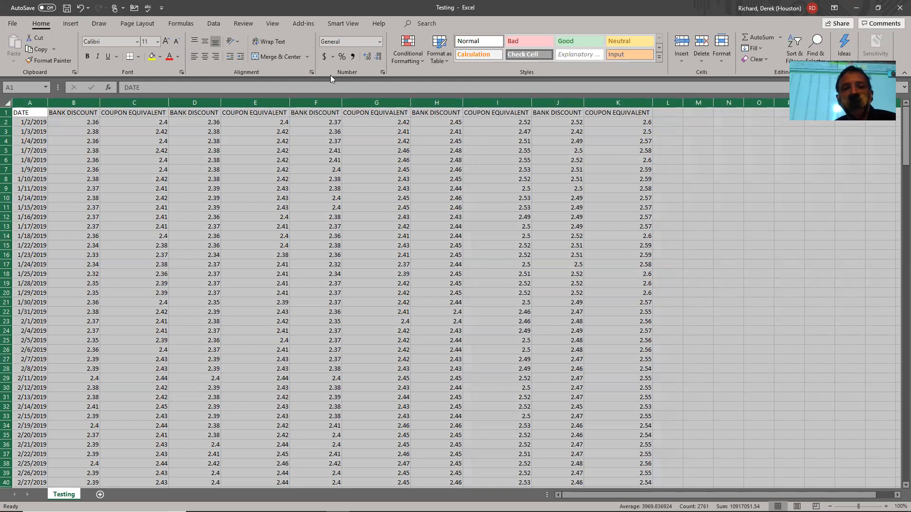
- Turn on filters for the header row of the Testing data
click(213, 21)
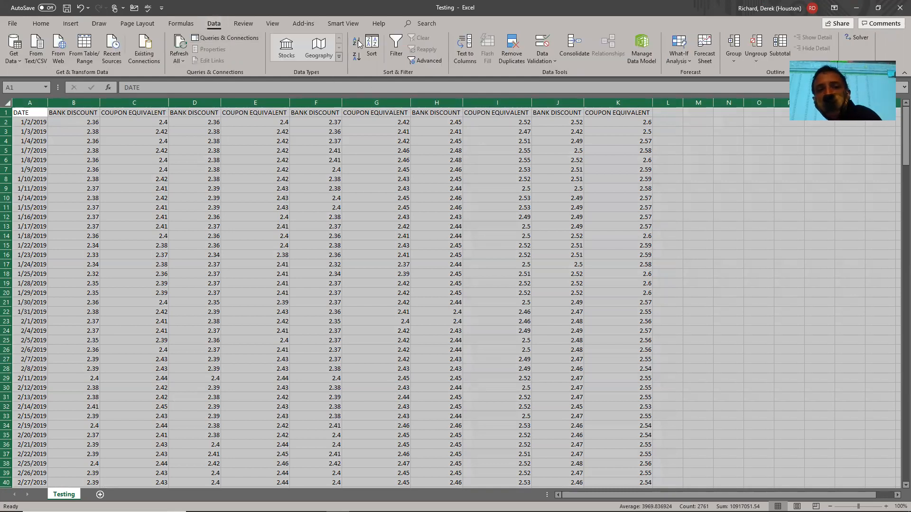
click(395, 42)
click(434, 150)
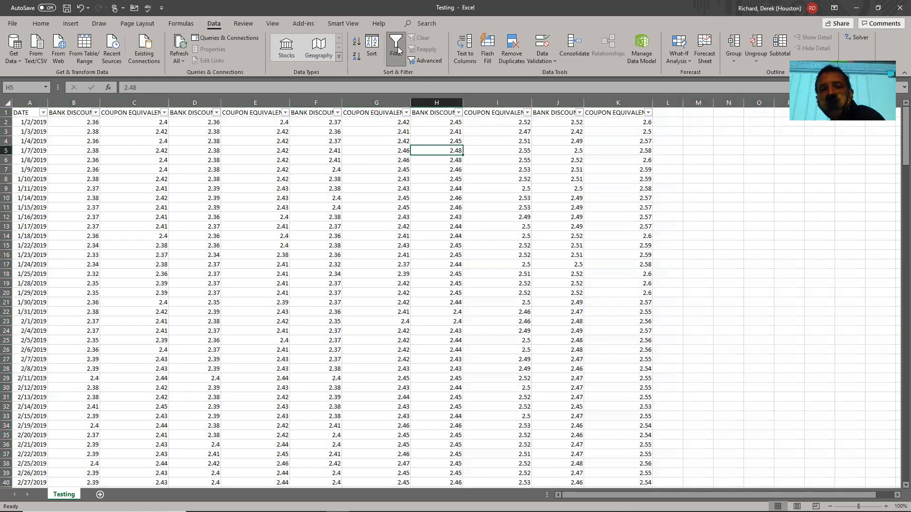
- Start a custom sort of columns A to K with an added second level, sorting first by DATE
drag(29, 102, 650, 101)
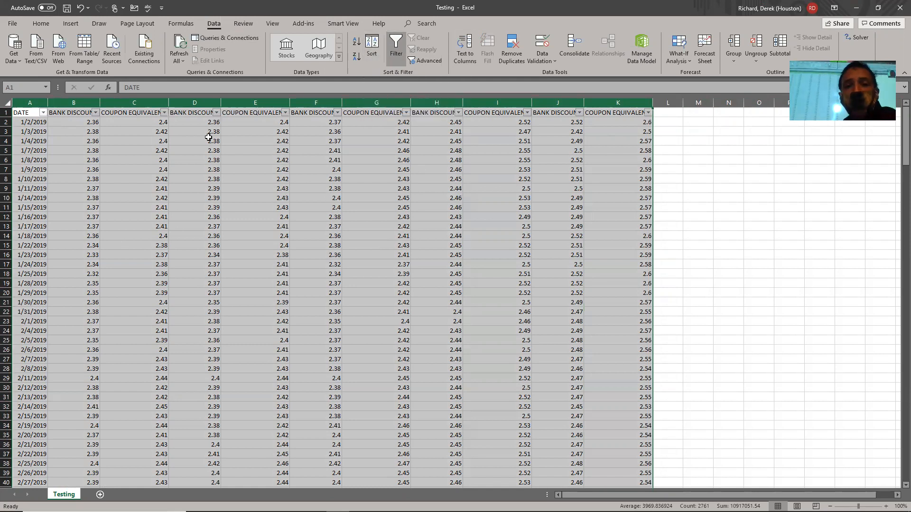
click(372, 46)
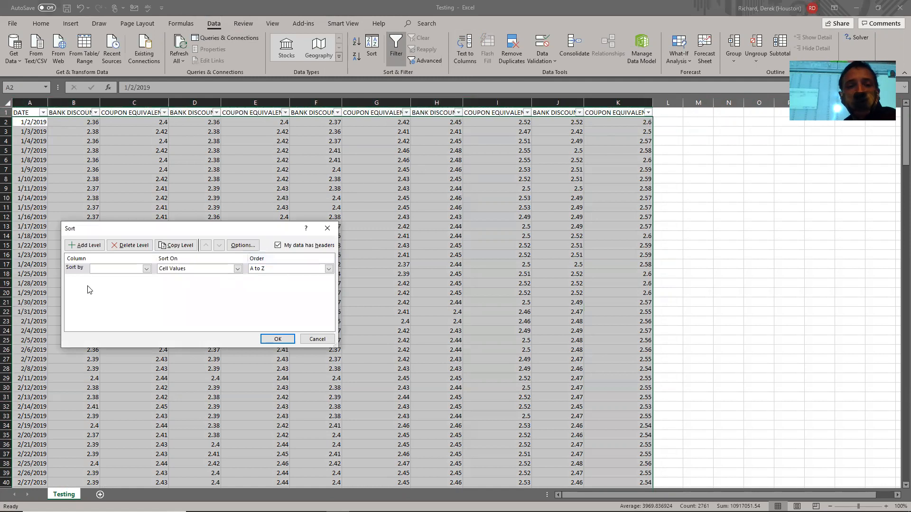
click(79, 246)
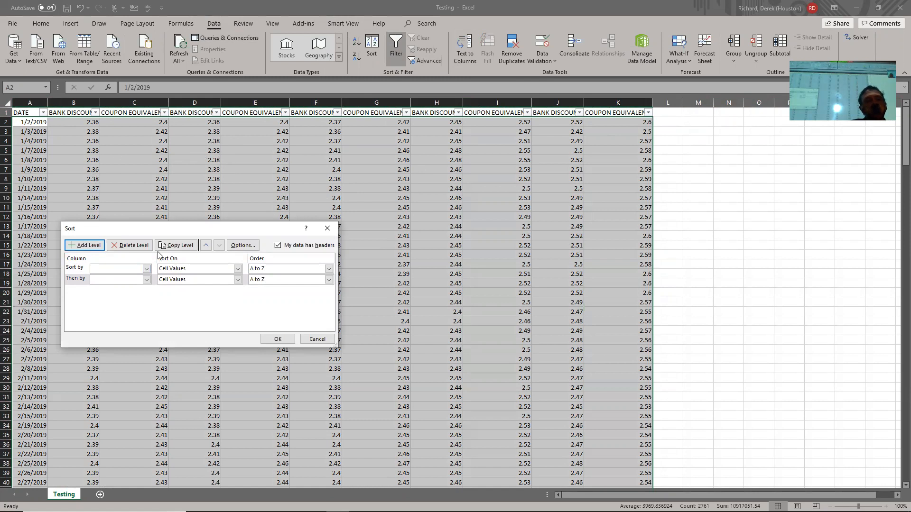
click(120, 269)
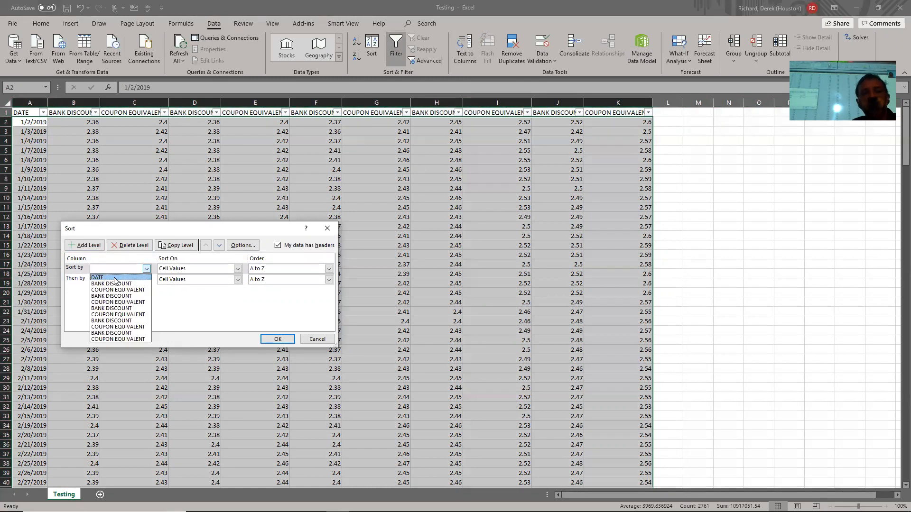
click(106, 278)
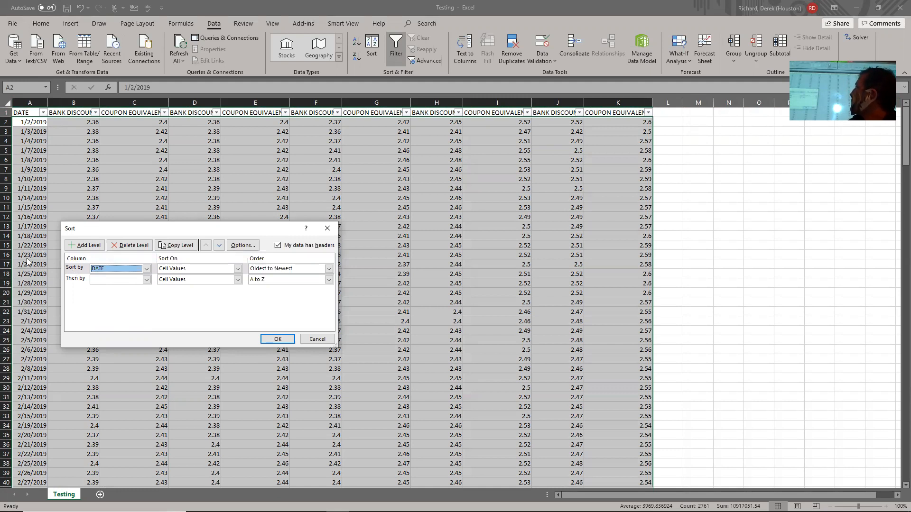
- Set the second sort level to COUPON EQUIVALENT, Largest to Smallest, and cancel the sort without applying it
click(146, 279)
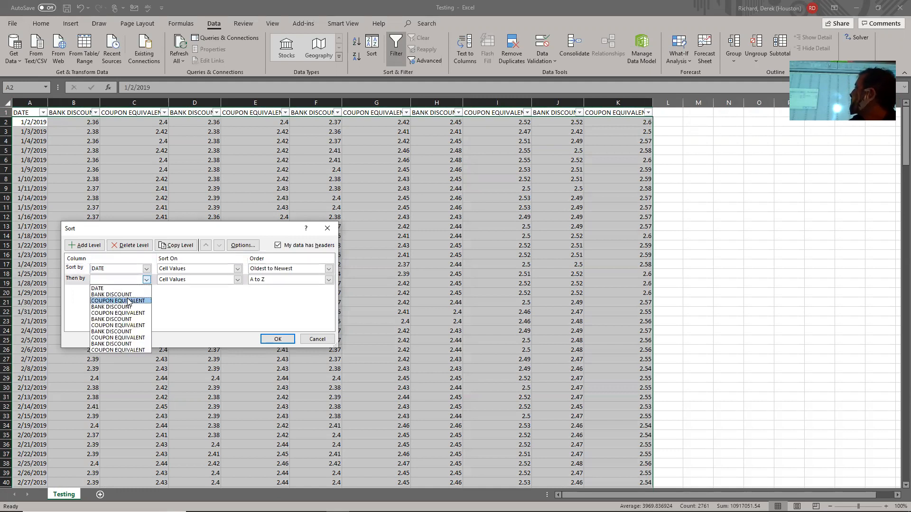
click(128, 300)
click(118, 281)
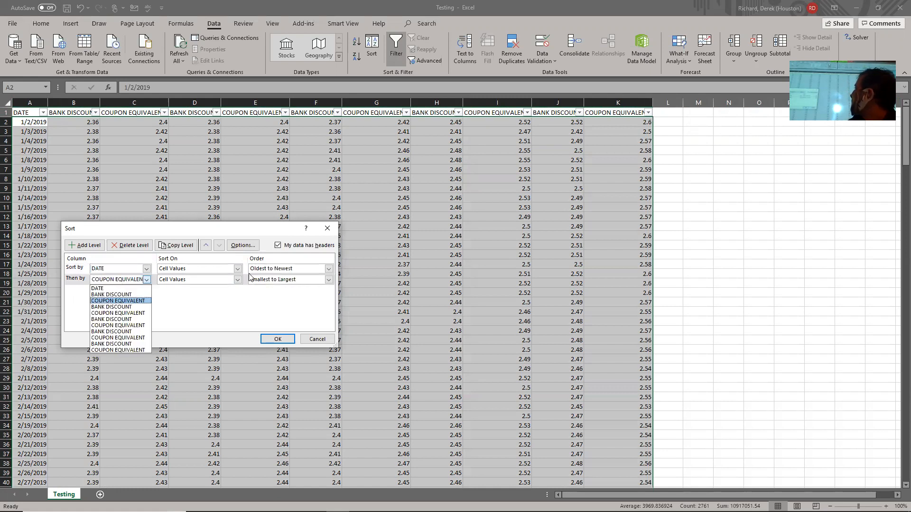
click(262, 280)
click(264, 279)
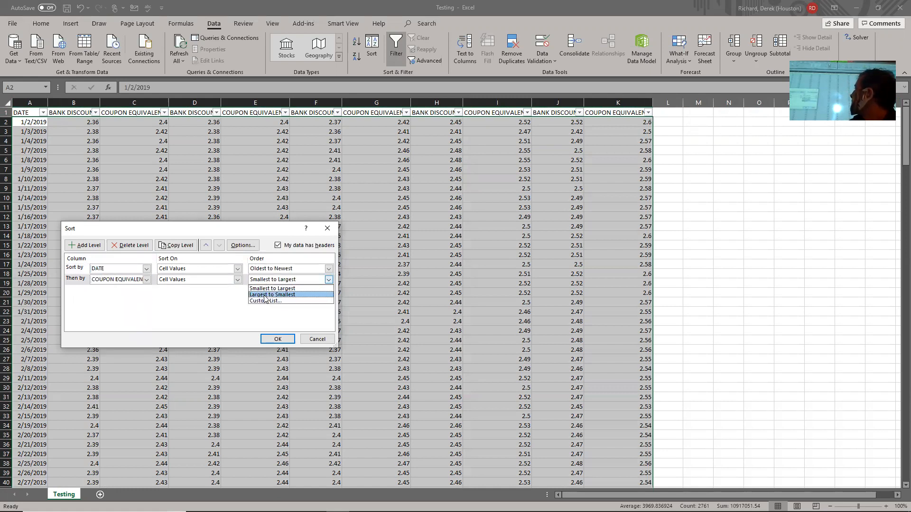
click(266, 295)
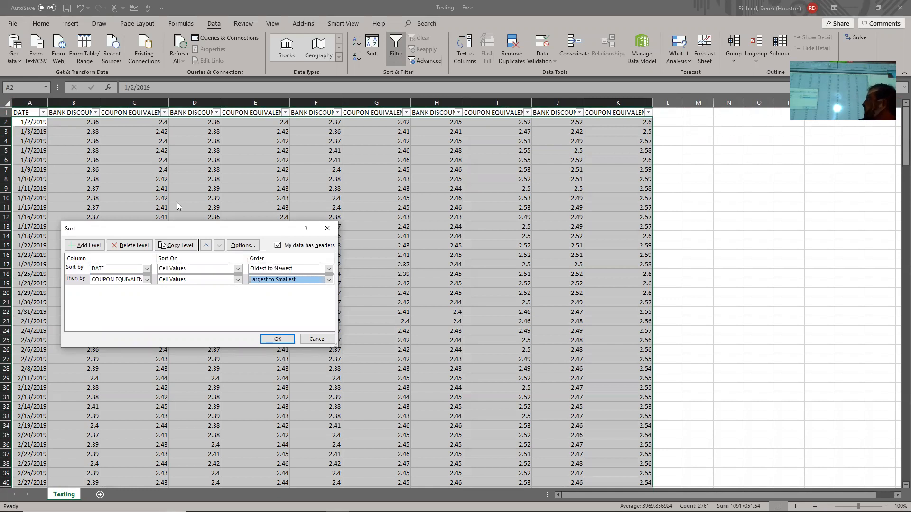
click(295, 269)
click(295, 268)
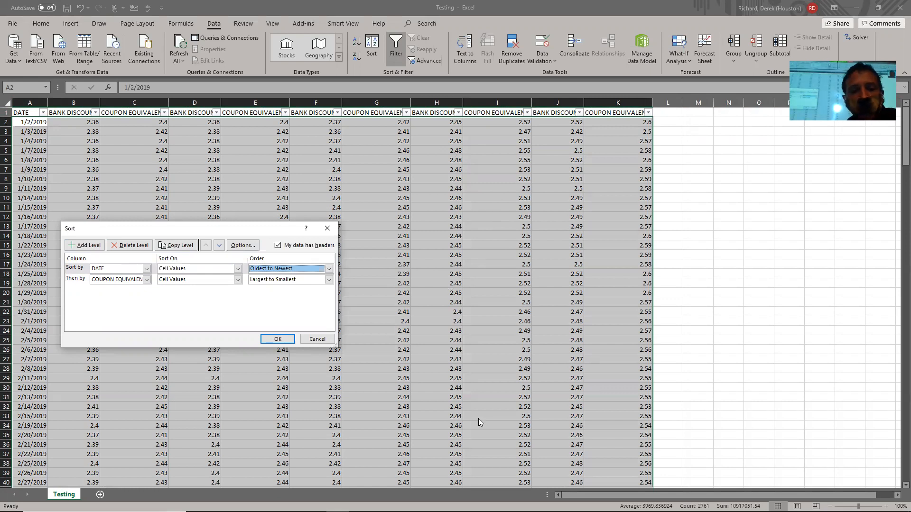
click(314, 340)
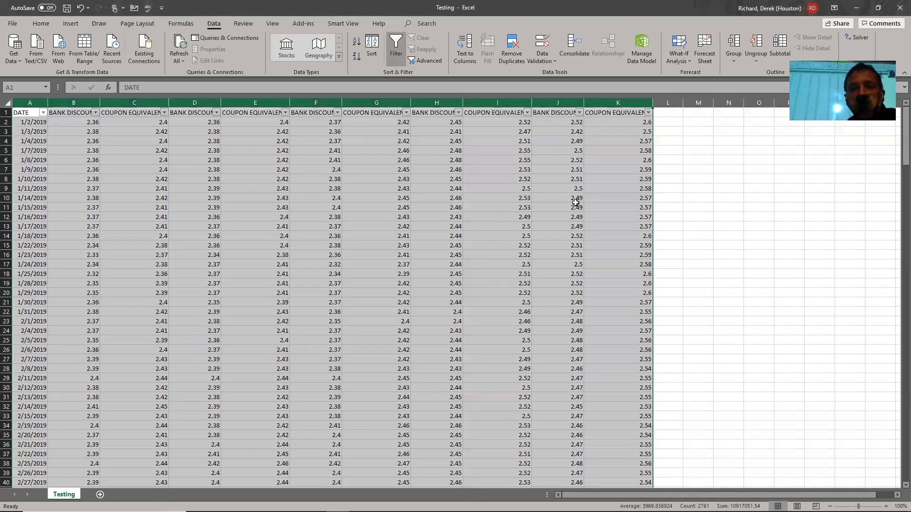
- Reopen the recent Testing text file as tab-delimited data with headers, and advance the import to the column data formats
key(super+d)
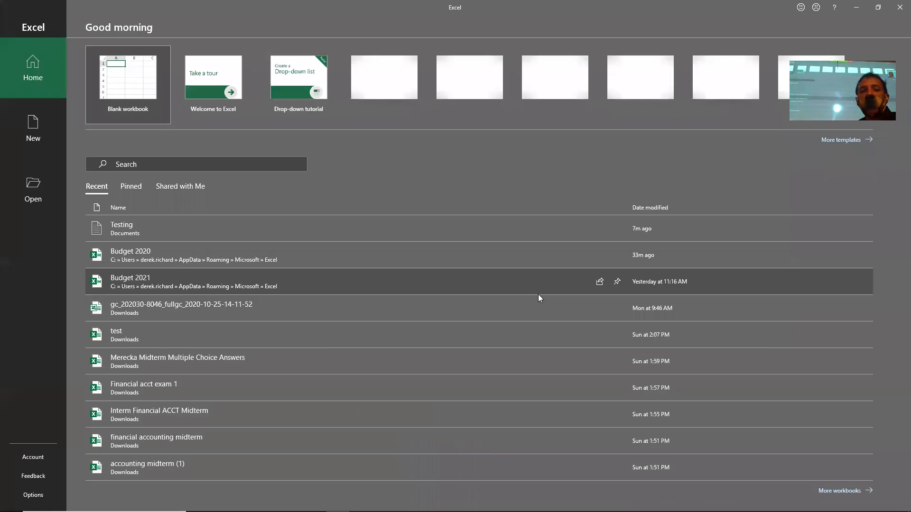
click(364, 232)
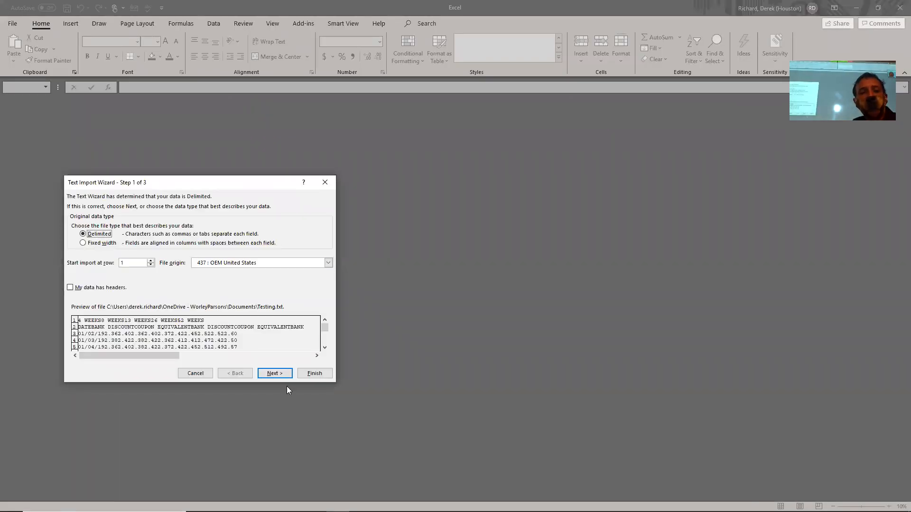
click(275, 375)
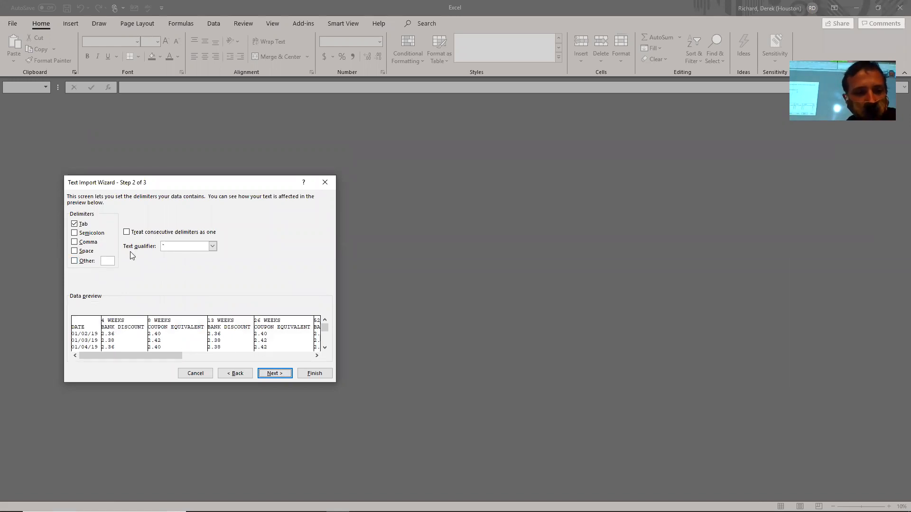
click(232, 374)
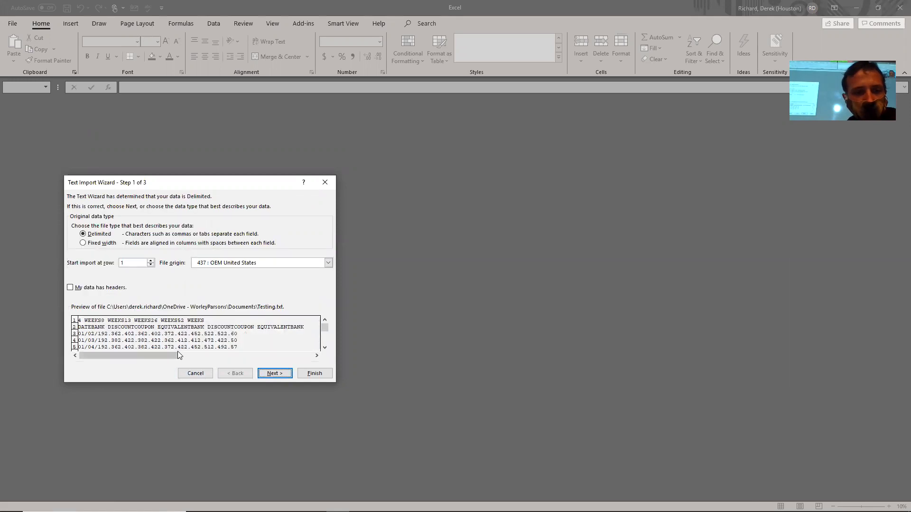
click(70, 287)
click(275, 373)
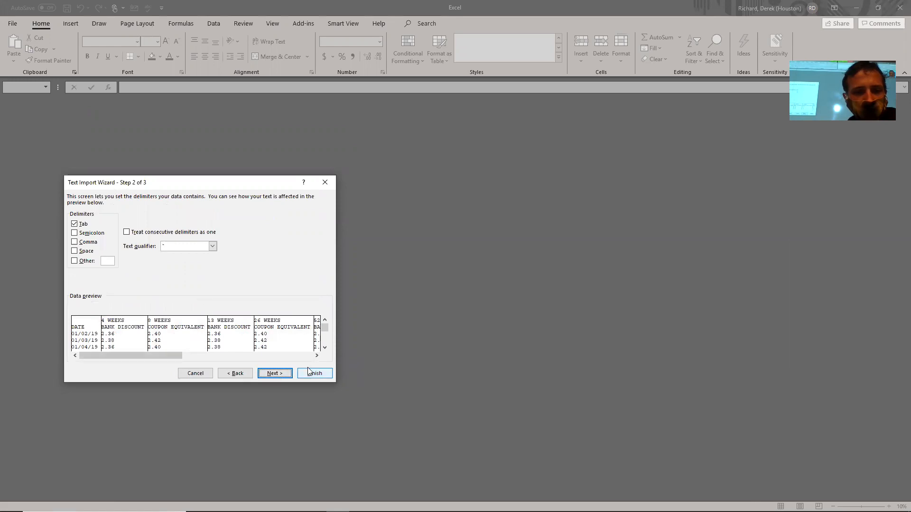
click(275, 374)
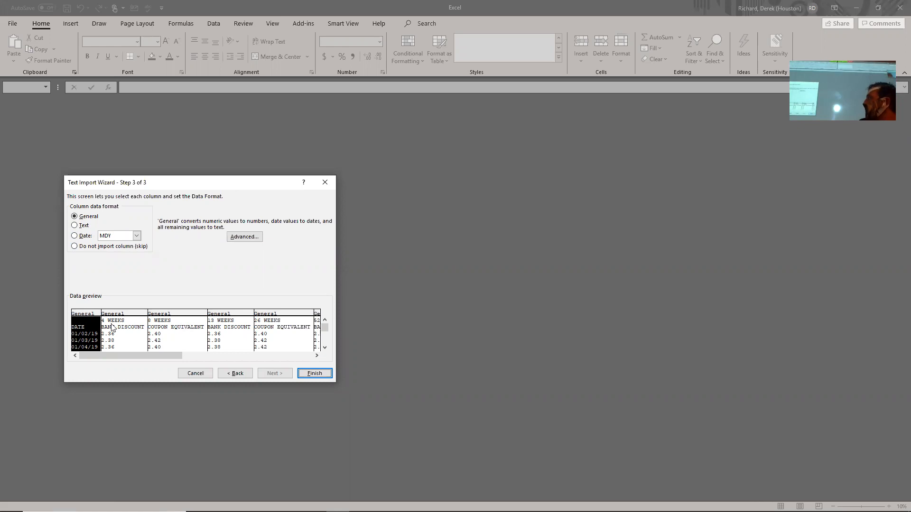
- Set the column data format to Date MDY for the DATE column and for the 13 WEEKS BANK DISCOUNT column
click(74, 237)
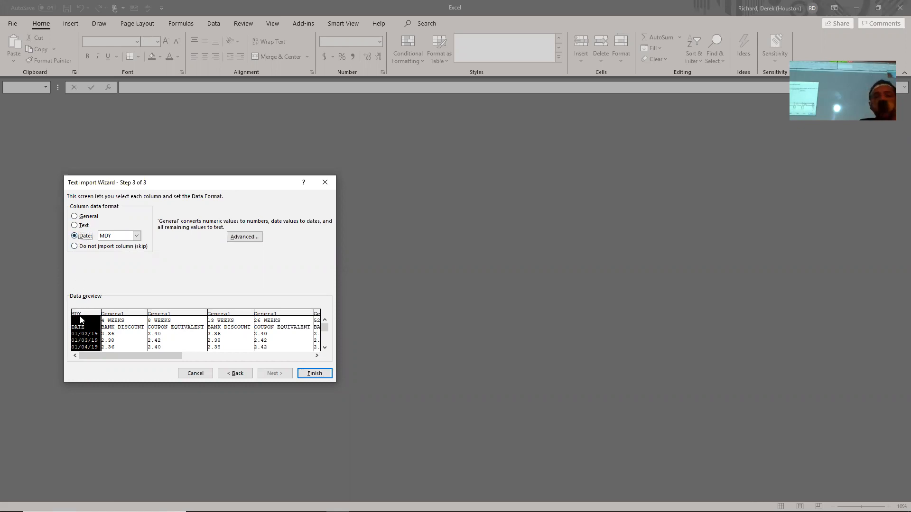
click(168, 316)
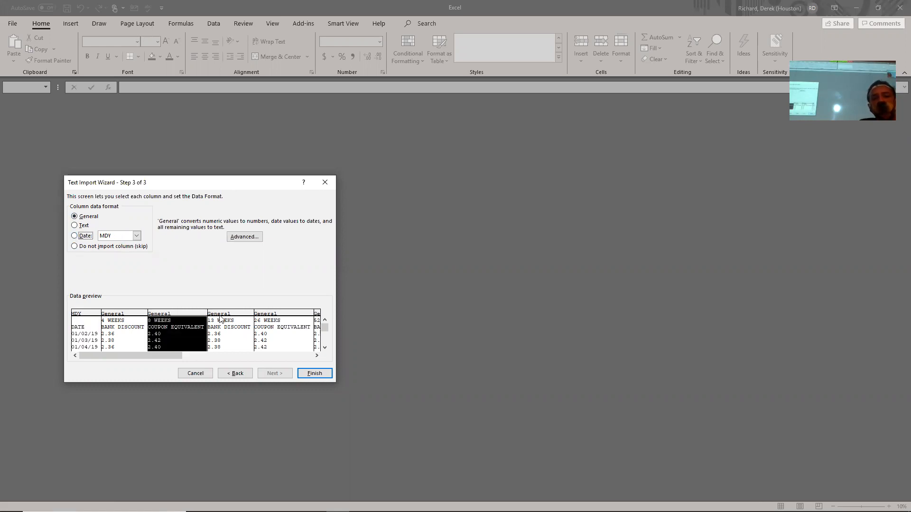
click(221, 319)
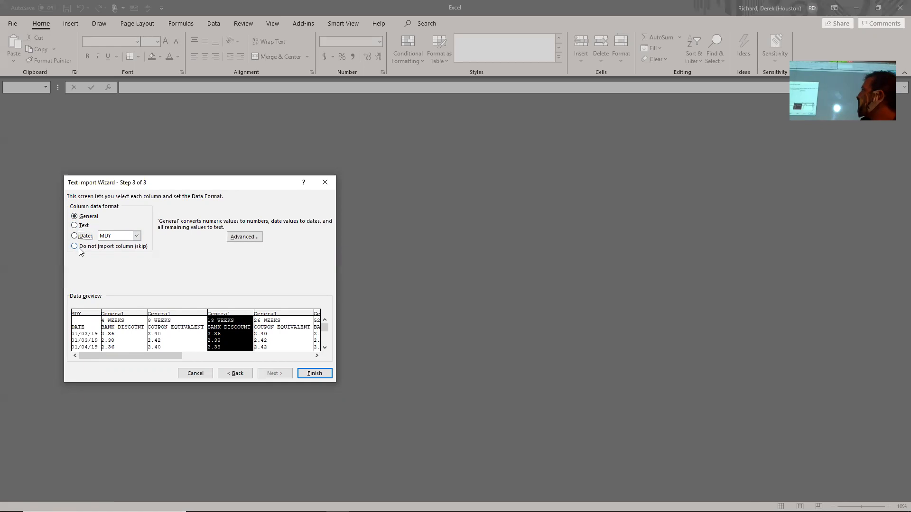
click(74, 225)
click(74, 216)
click(75, 235)
- View the advanced text import settings, cancel them without changes, and finish the import
click(244, 236)
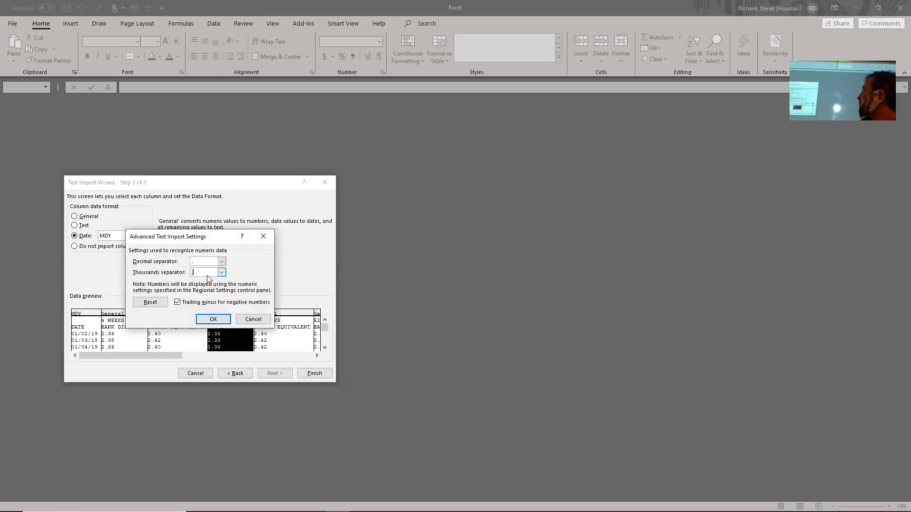
click(253, 319)
click(317, 373)
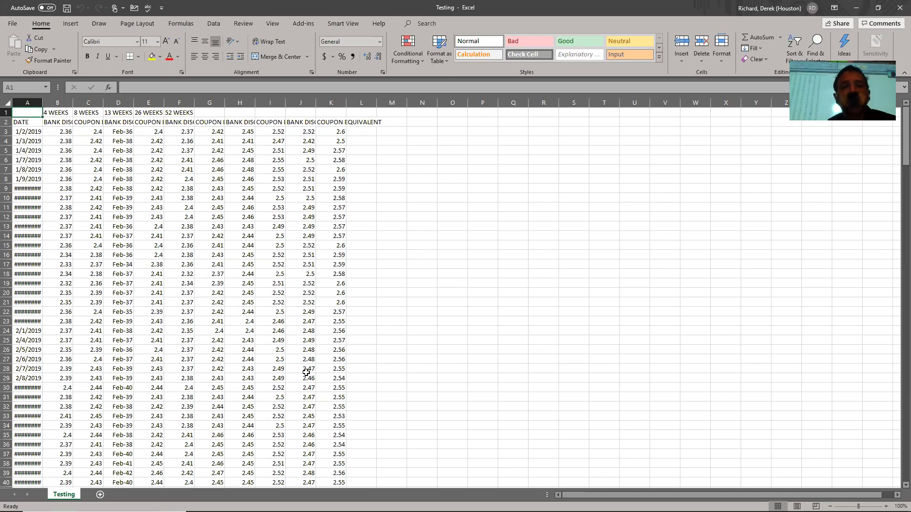
- Delete the week-label row above the headers and autofit the widths of all columns
drag(4, 118, 4, 116)
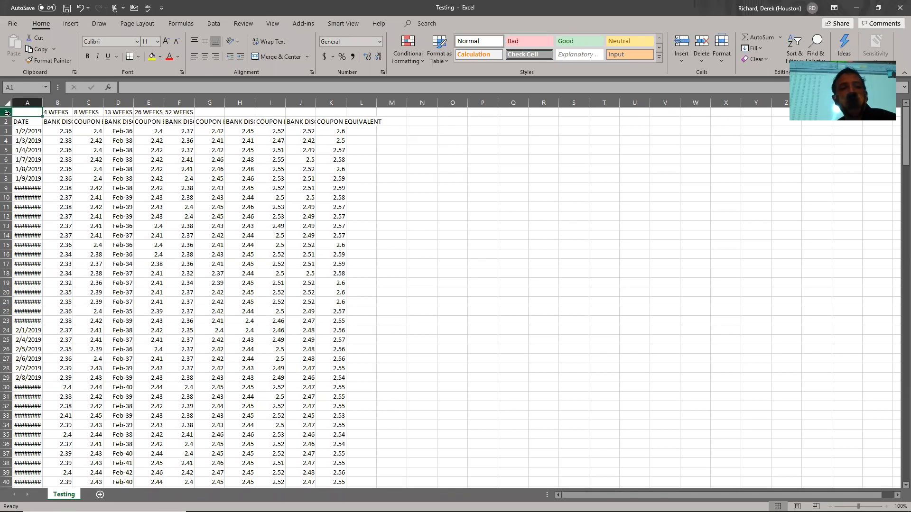
right_click(6, 112)
click(55, 209)
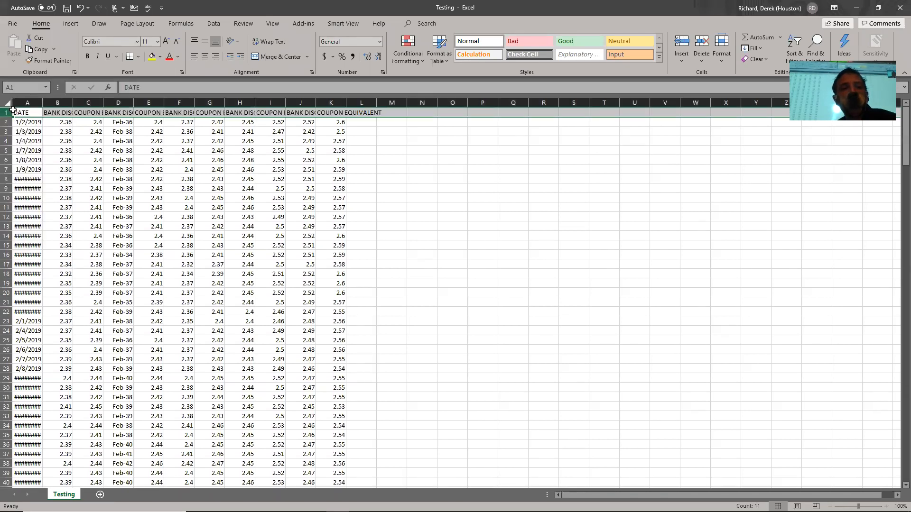
click(7, 103)
double_click(44, 104)
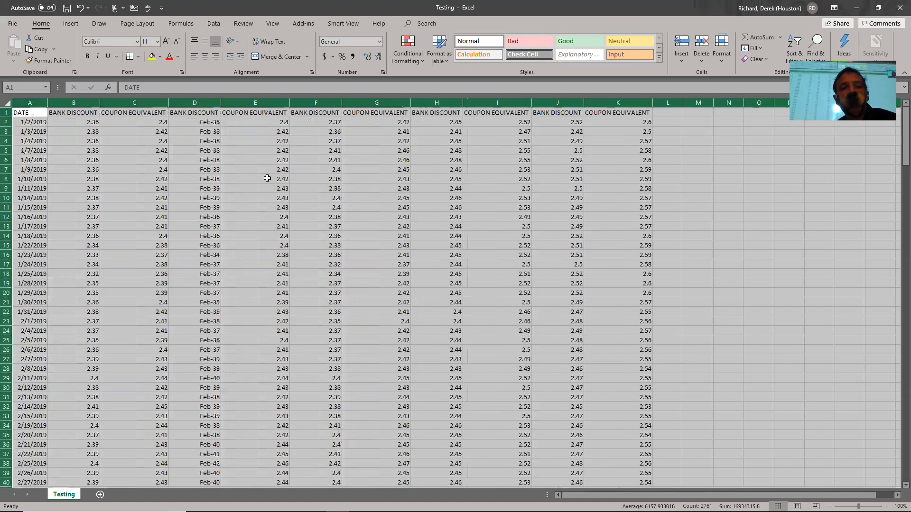
- Copy column E's formatting onto the BANK DISCOUNT column D with Format Painter, and apply the comma number style to column D
click(212, 161)
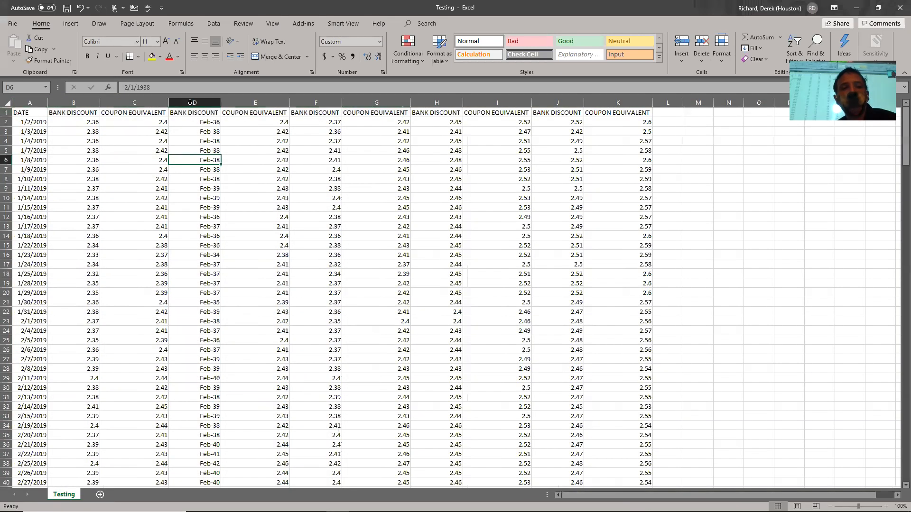
drag(206, 224, 198, 255)
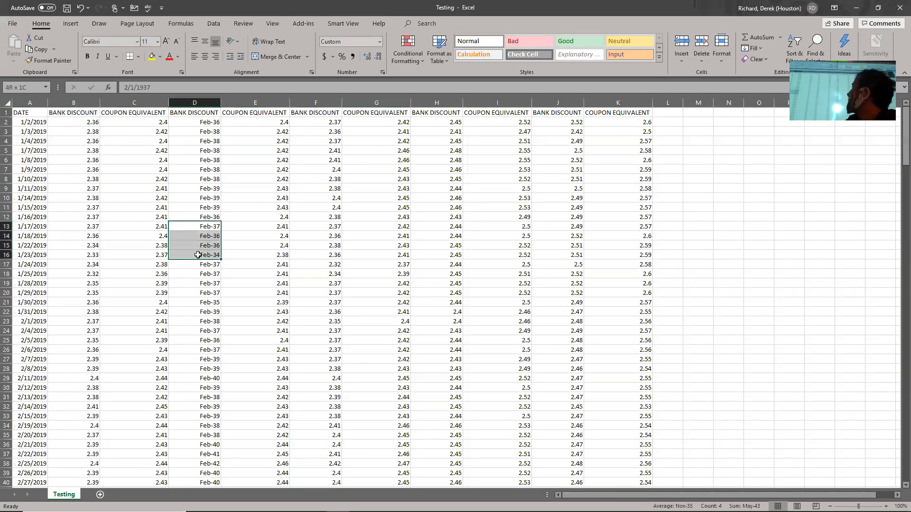
click(194, 169)
click(196, 197)
click(201, 118)
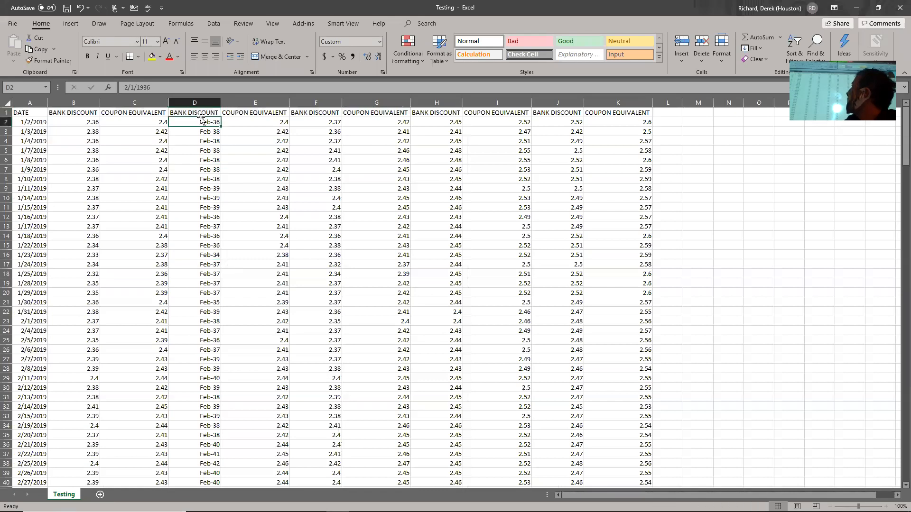
click(256, 103)
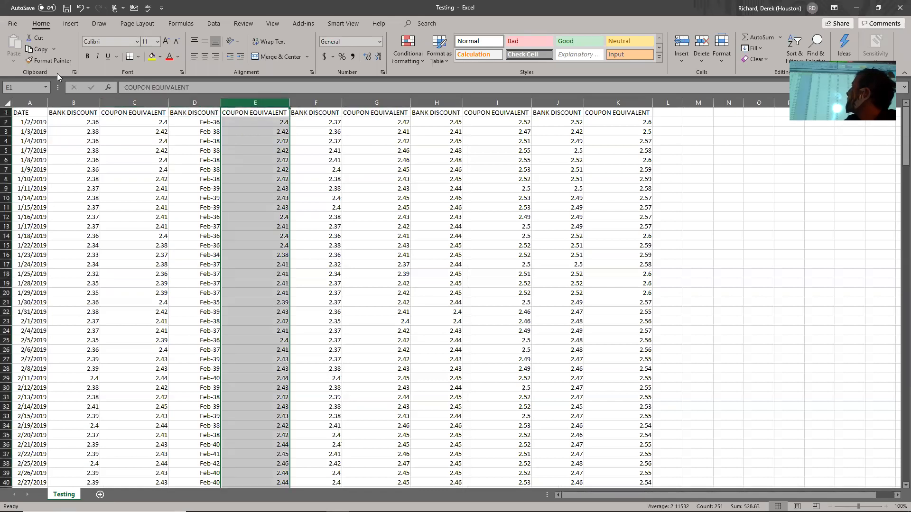
click(49, 60)
click(198, 103)
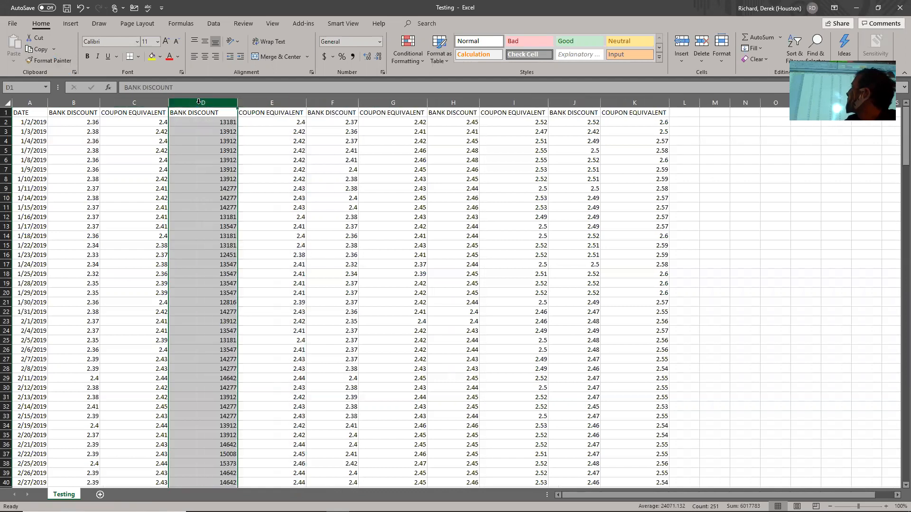
click(352, 56)
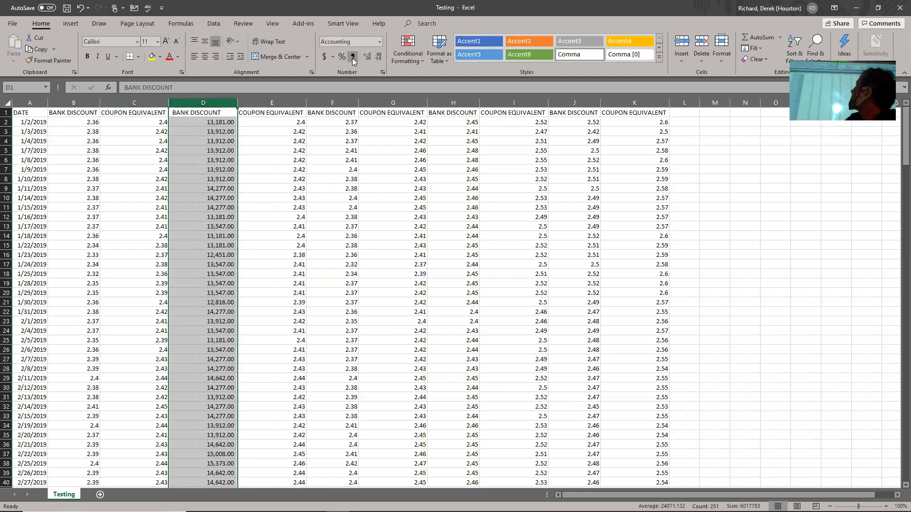
- Close the Testing workbook without saving the changes
double_click(260, 9)
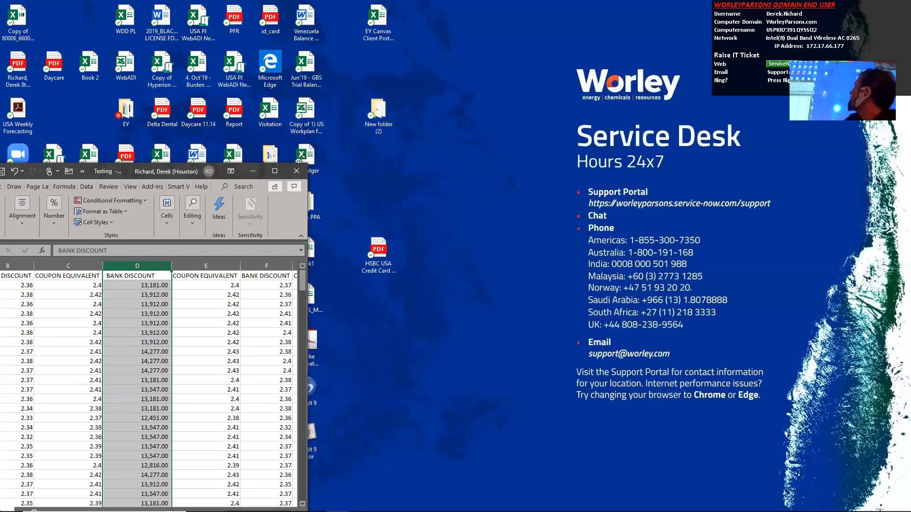
click(297, 172)
click(451, 271)
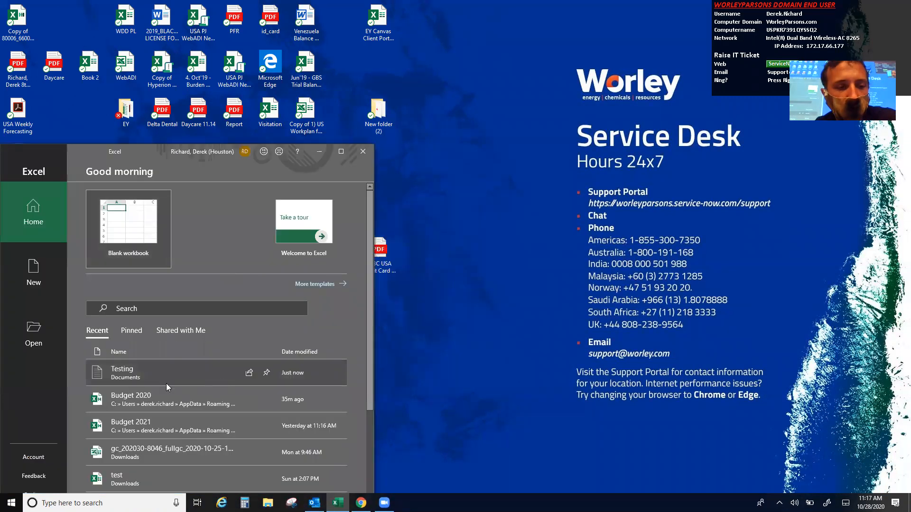
- Reopen the recent Testing text file, import it with the default delimited settings, and maximize the workbook window
click(166, 383)
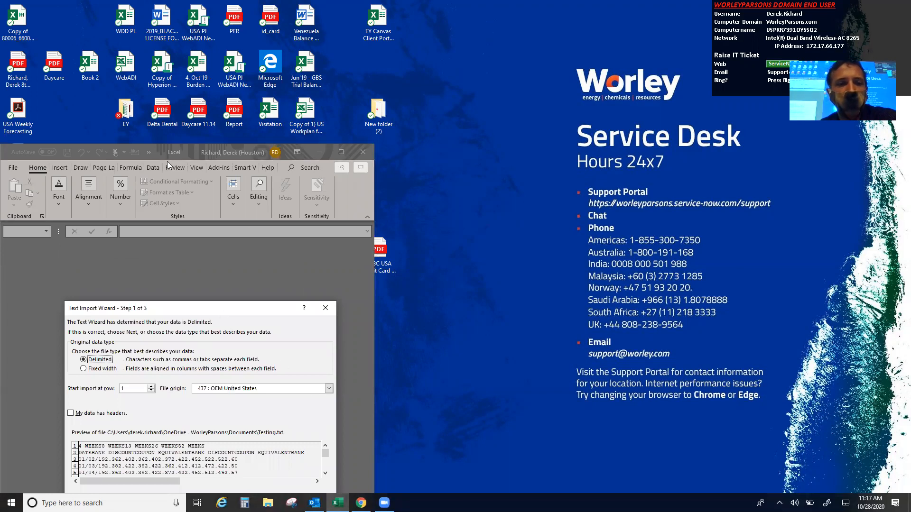
drag(207, 315, 222, 257)
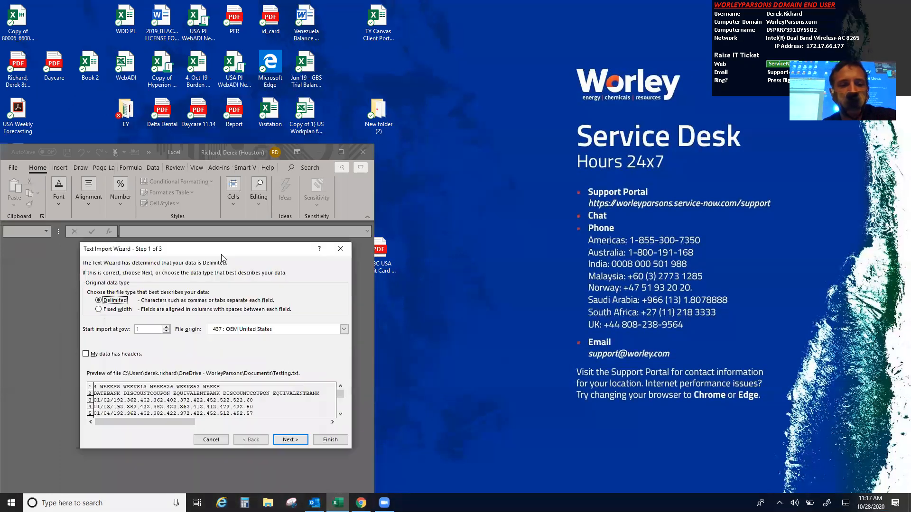
click(331, 438)
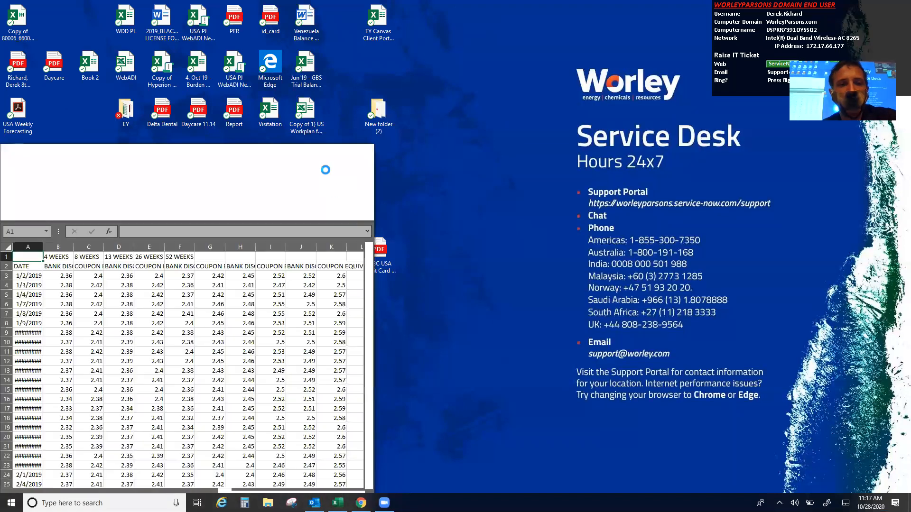
click(340, 152)
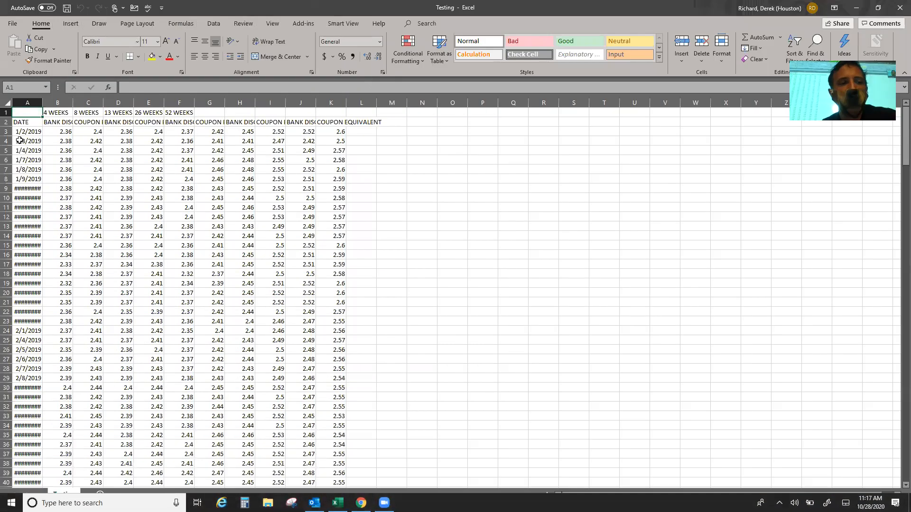
- Delete row 1 with the week labels and autofit every column in the freshly imported sheet
right_click(7, 114)
click(48, 205)
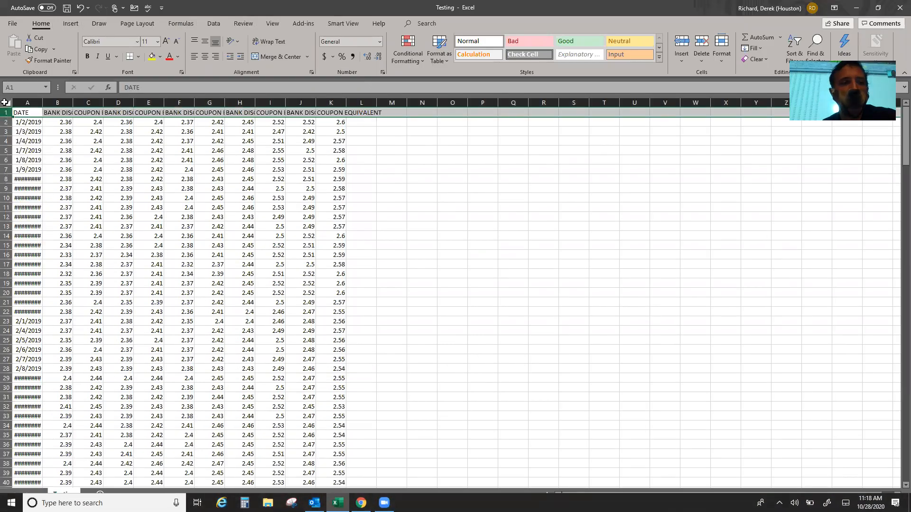
click(5, 102)
double_click(43, 103)
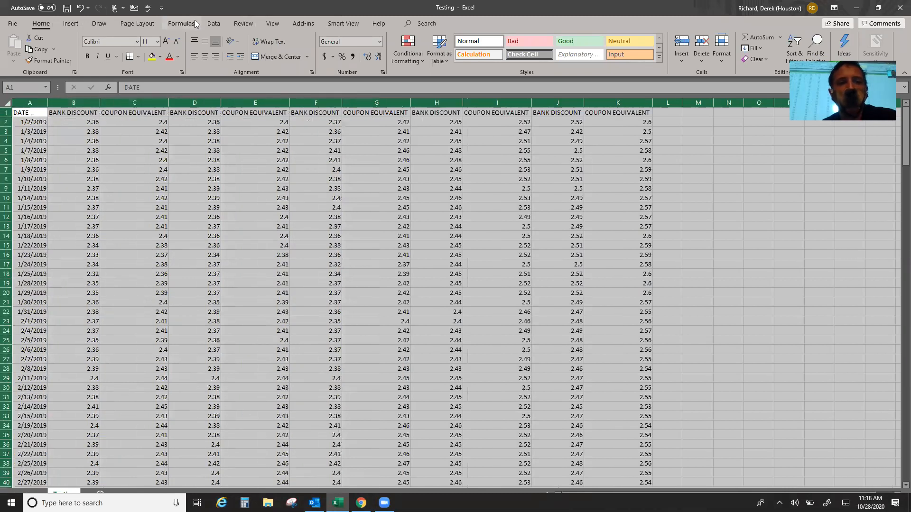
- Add filters to the header row and deselect the worksheet
click(213, 23)
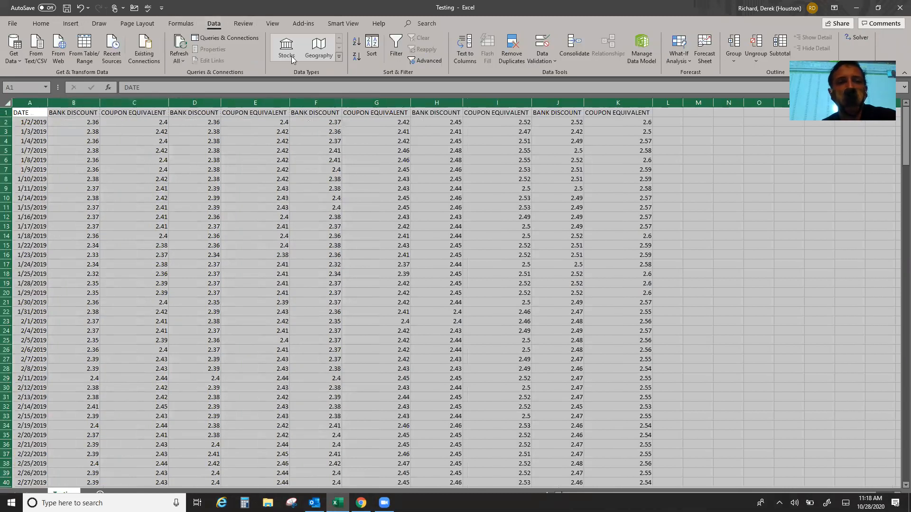
click(397, 43)
click(358, 259)
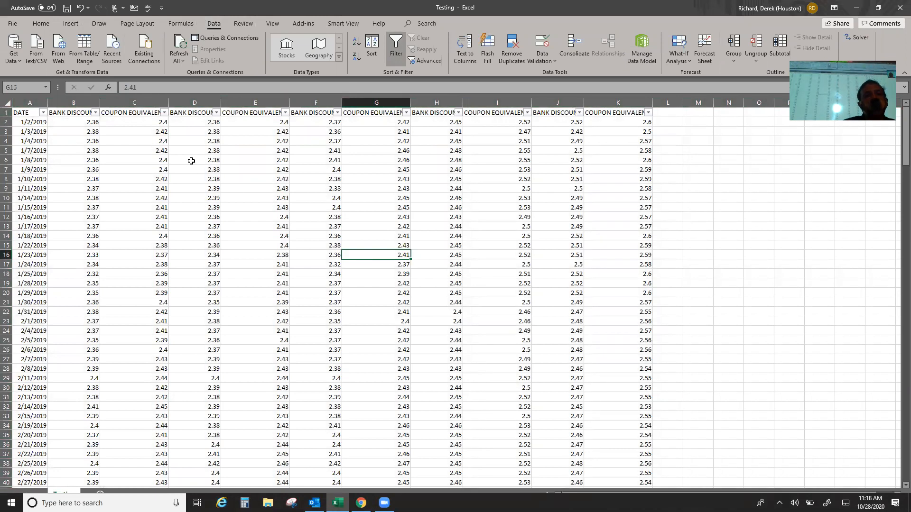
- Examine the sort and filter options of the COUPON EQUIVALENT column E, leaving the data unfiltered
click(249, 163)
click(285, 114)
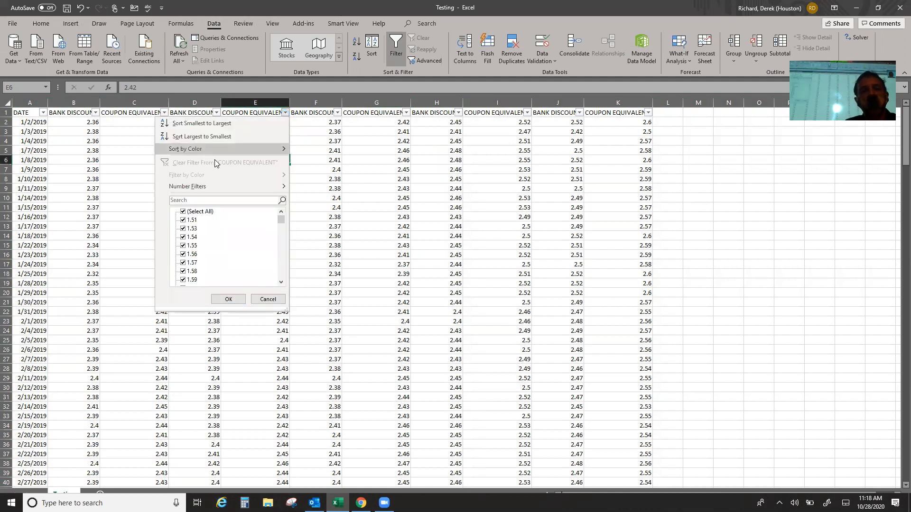
click(329, 146)
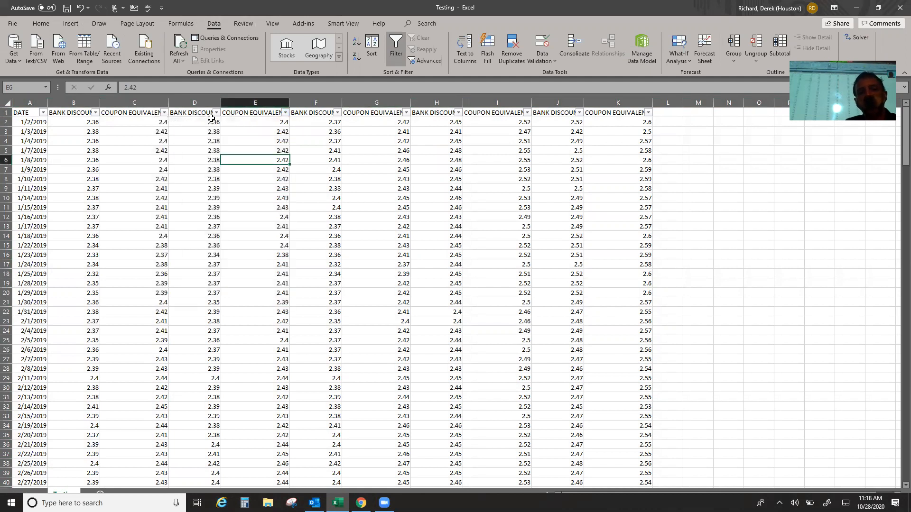
click(285, 113)
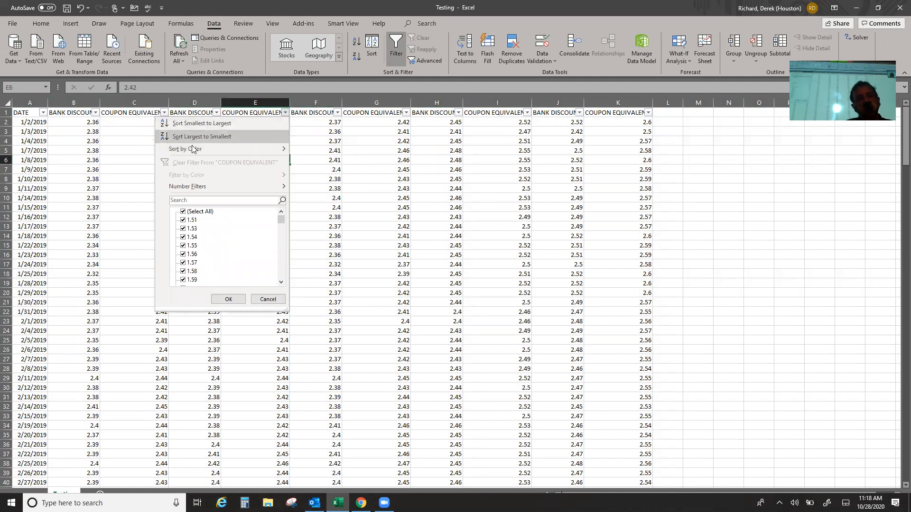
drag(280, 220, 279, 197)
click(370, 210)
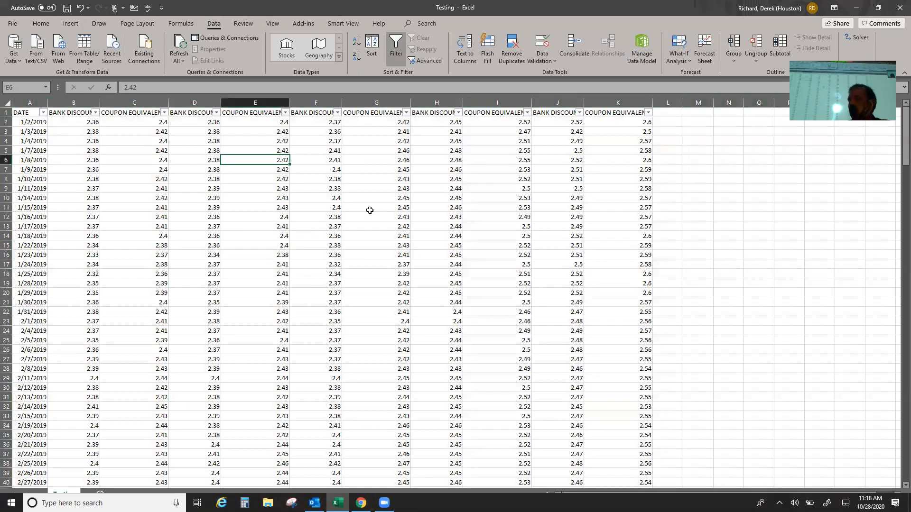
click(371, 27)
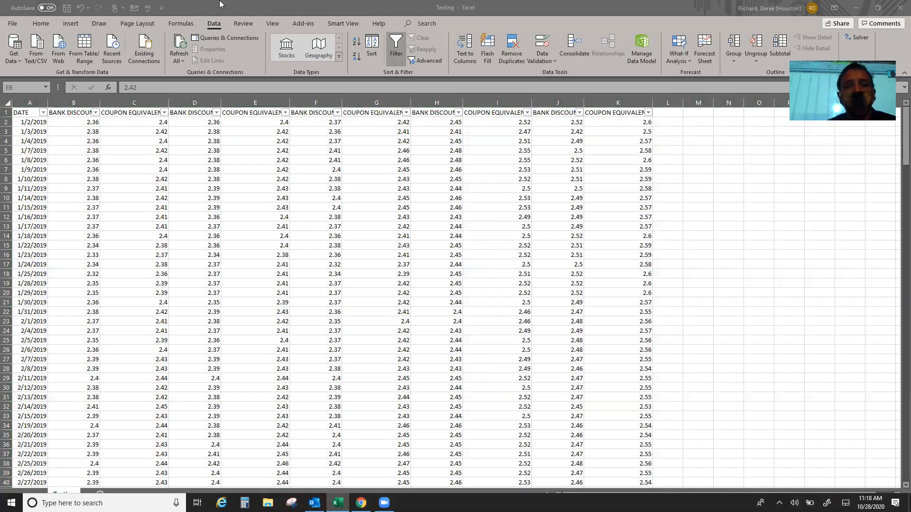
- Place the workbook side by side with the Blackboard browser window and fill cell B9 with the standard green color
key(super+Right)
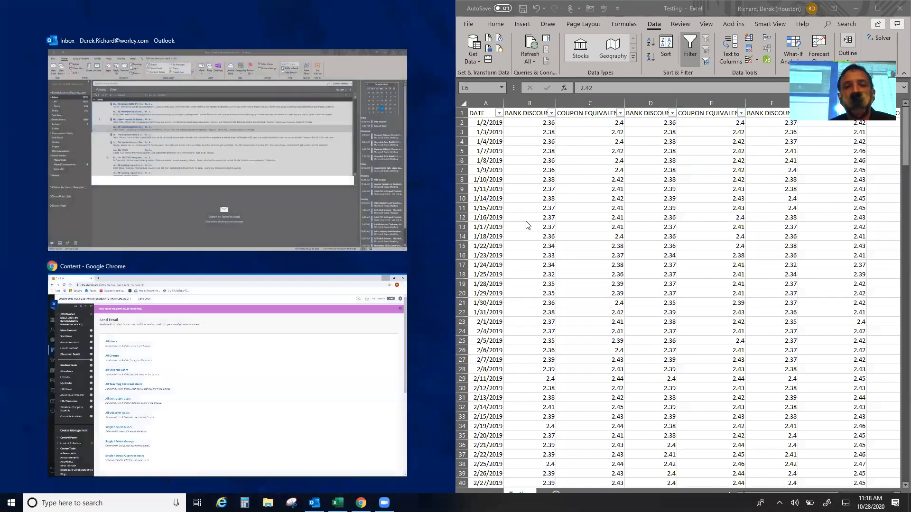
click(258, 368)
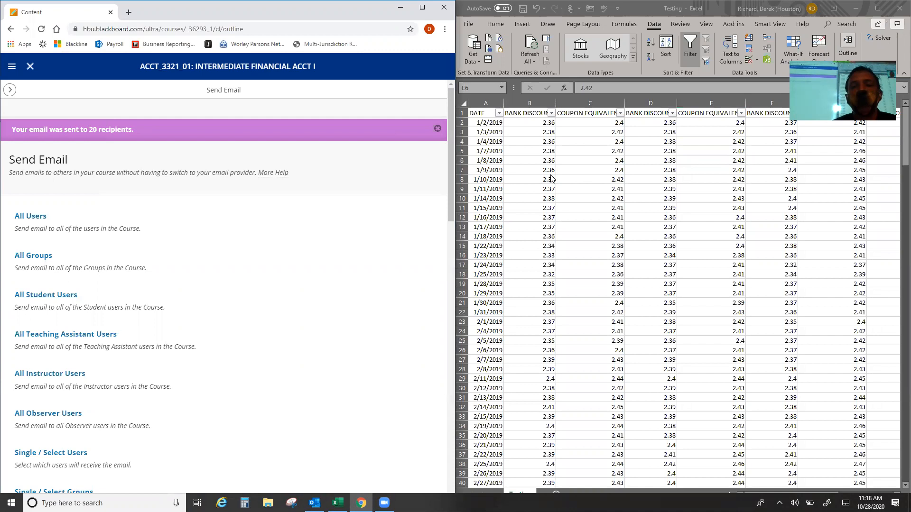
click(536, 189)
click(496, 24)
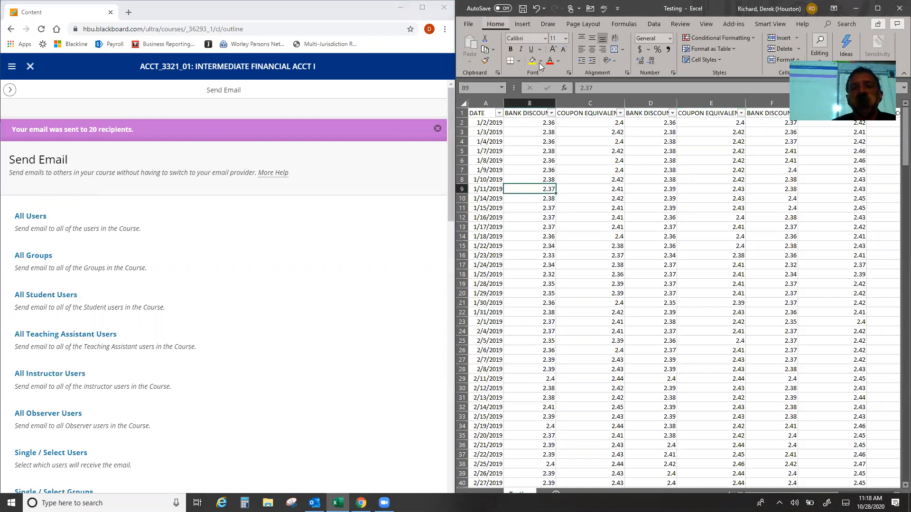
click(540, 61)
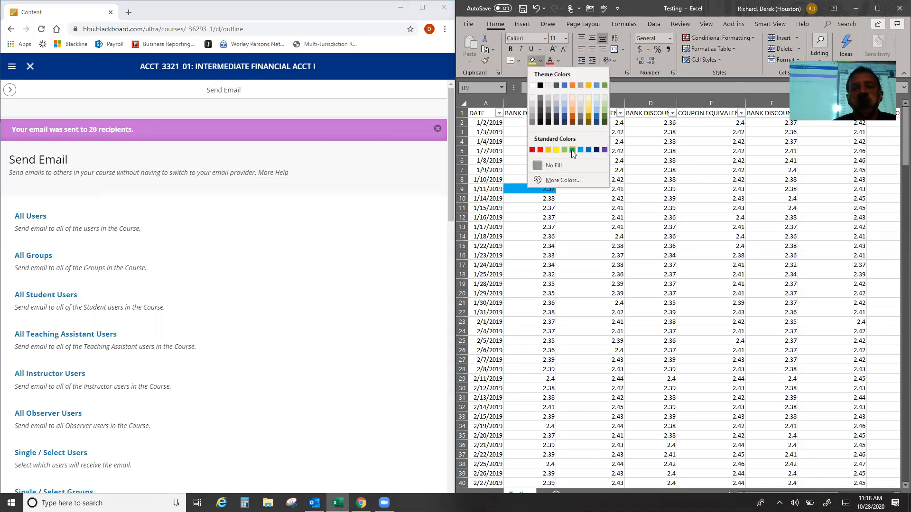
click(572, 150)
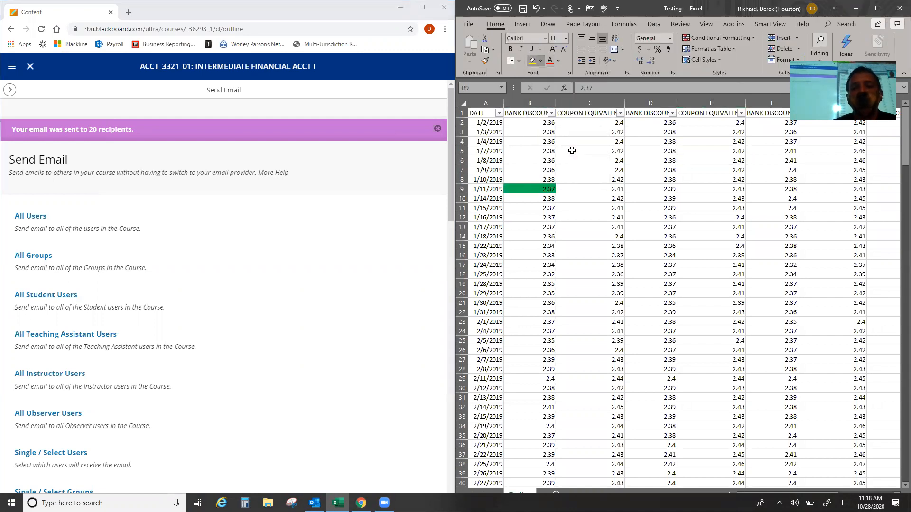
- Copy the green formatting of cell B9 to cells B18 and B32 with Format Painter
click(484, 60)
click(543, 275)
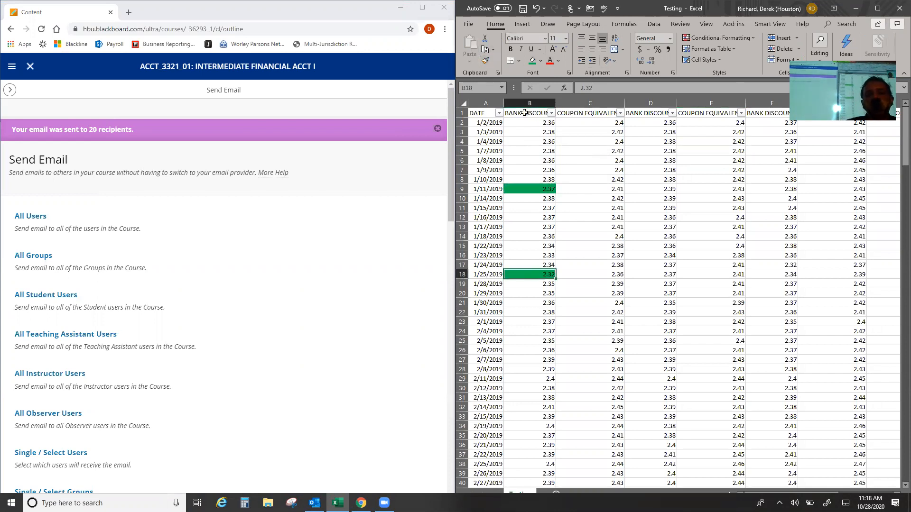
click(532, 370)
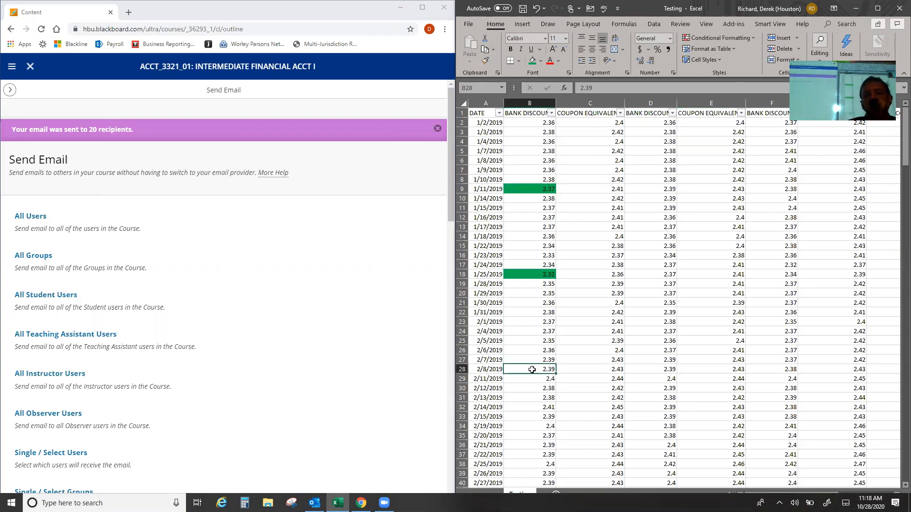
click(526, 186)
click(485, 62)
click(534, 407)
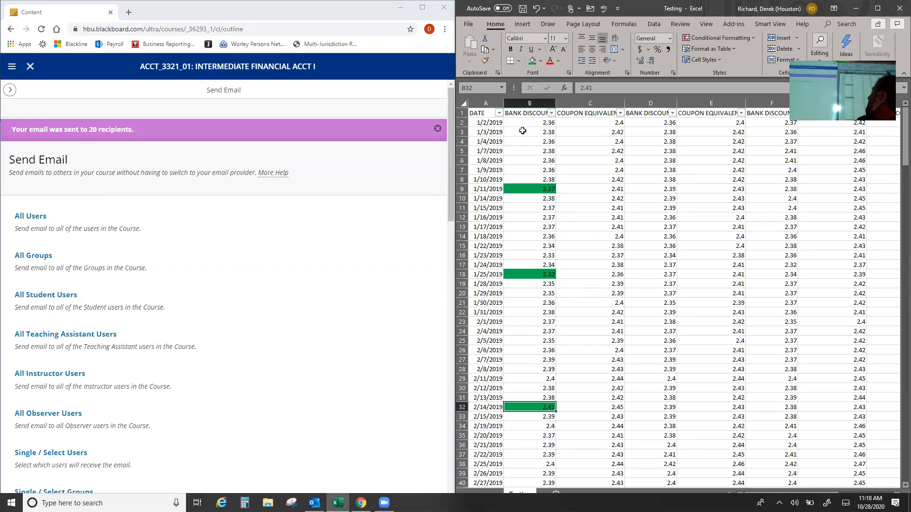
- Examine the sort and filter by color options of BANK DISCOUNT column B and the green cells, leaving the data unfiltered
click(550, 114)
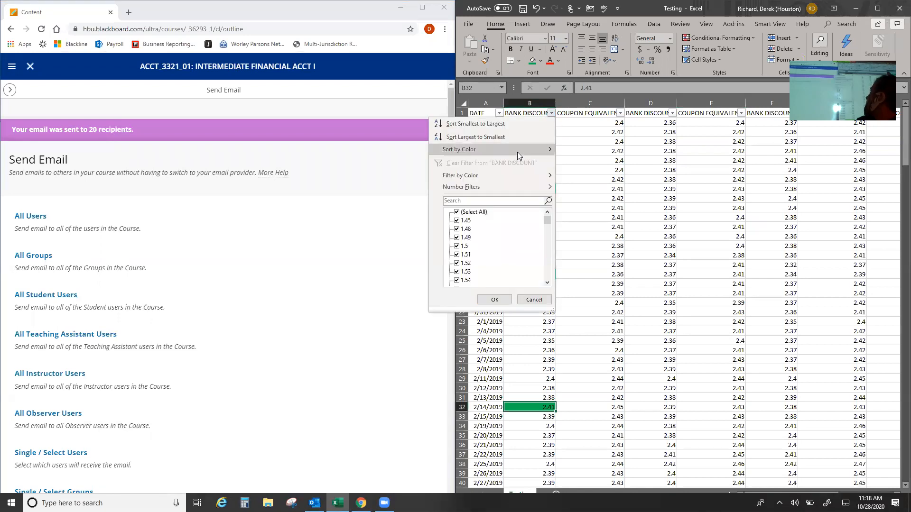
mouse_move(517, 151)
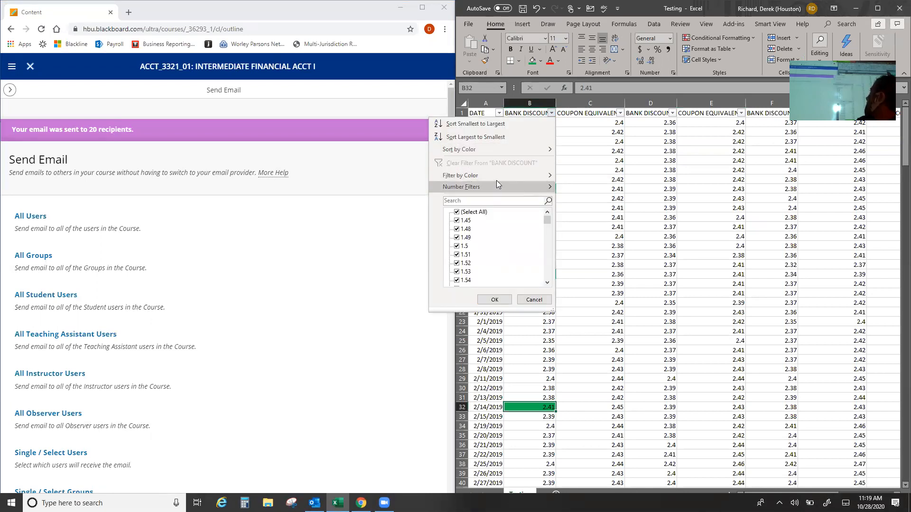
mouse_move(503, 178)
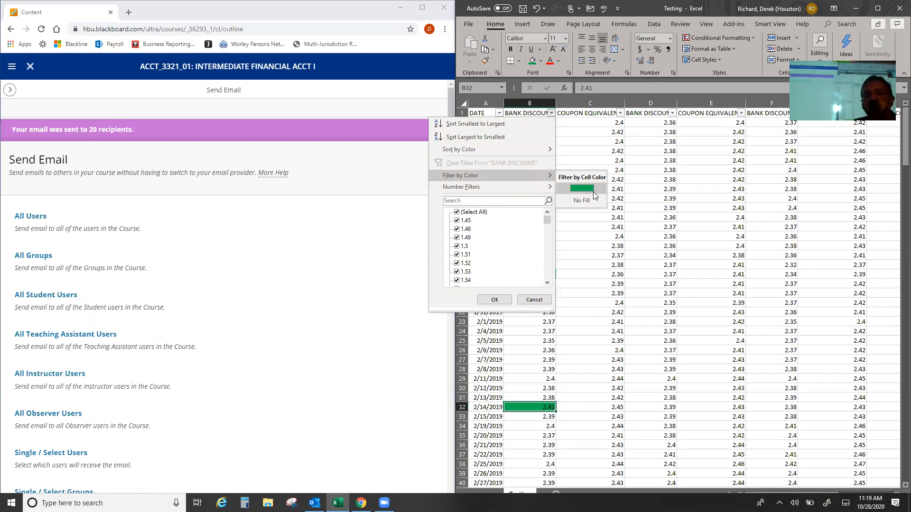
click(629, 296)
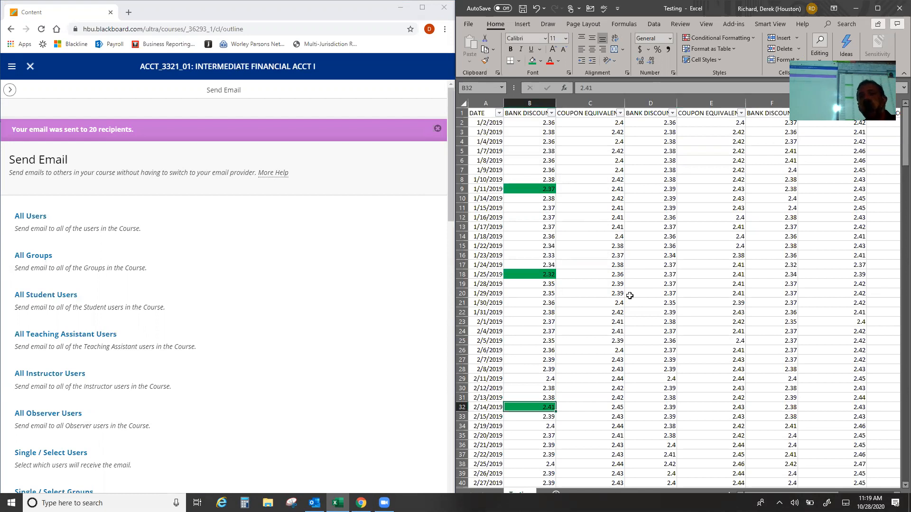
click(516, 189)
click(517, 276)
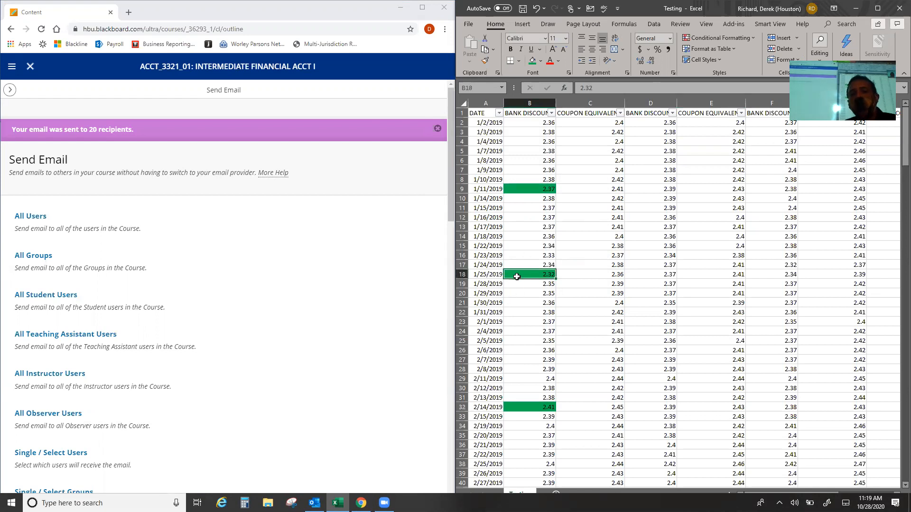
click(523, 407)
- Fill cell B4 yellow and copy its formatting to B24:B25, B37 and B12:B13
click(527, 142)
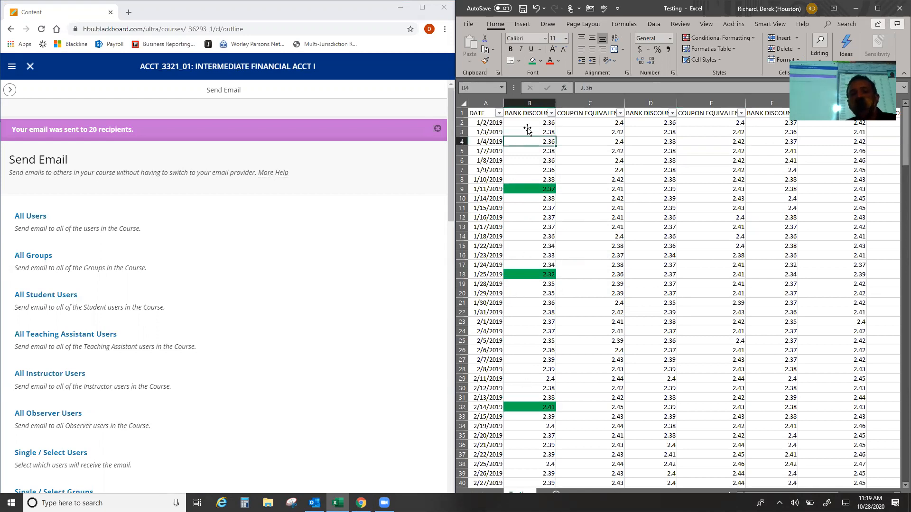
click(541, 61)
click(556, 150)
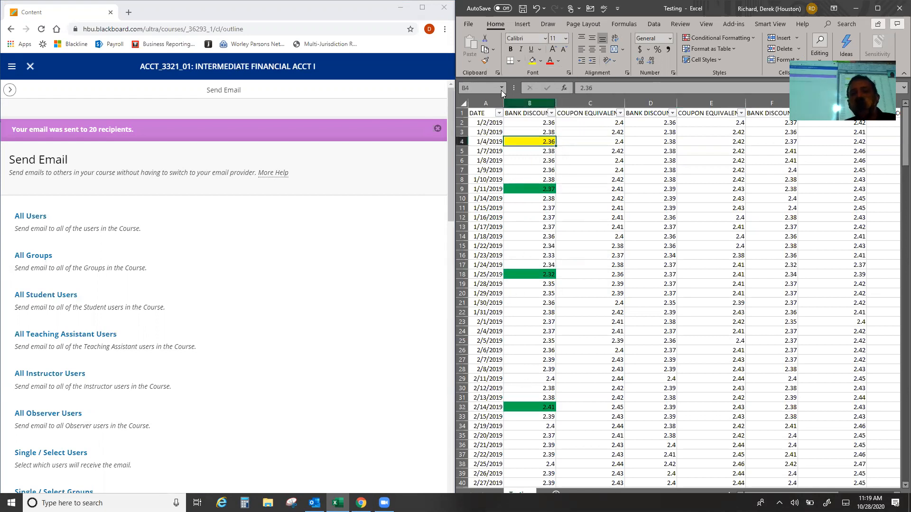
click(485, 61)
drag(533, 333, 533, 340)
click(533, 455)
drag(522, 218, 522, 224)
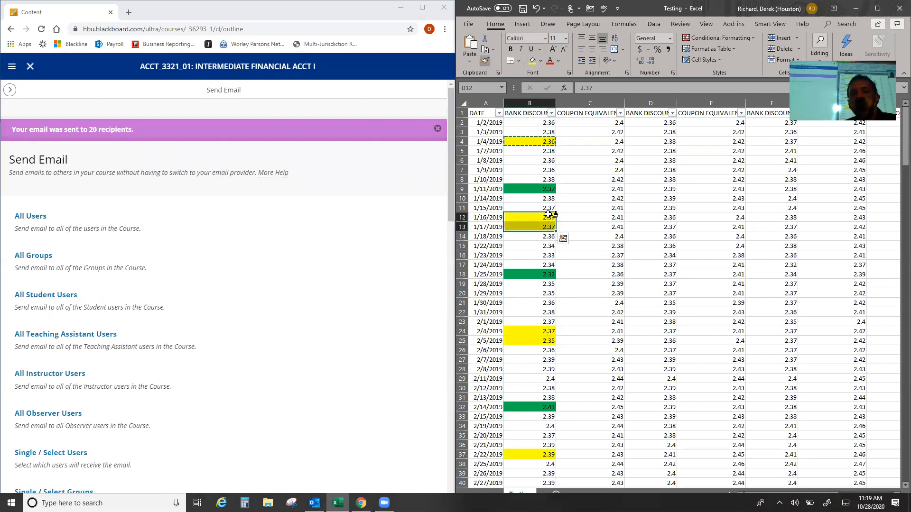
key(Escape)
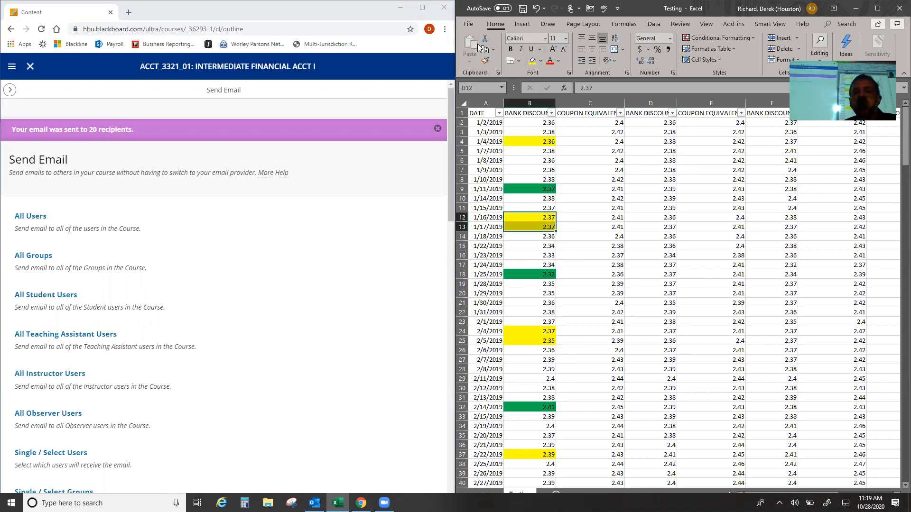
- Fill cell B21 with light blue and copy its formatting to cell B28
click(530, 302)
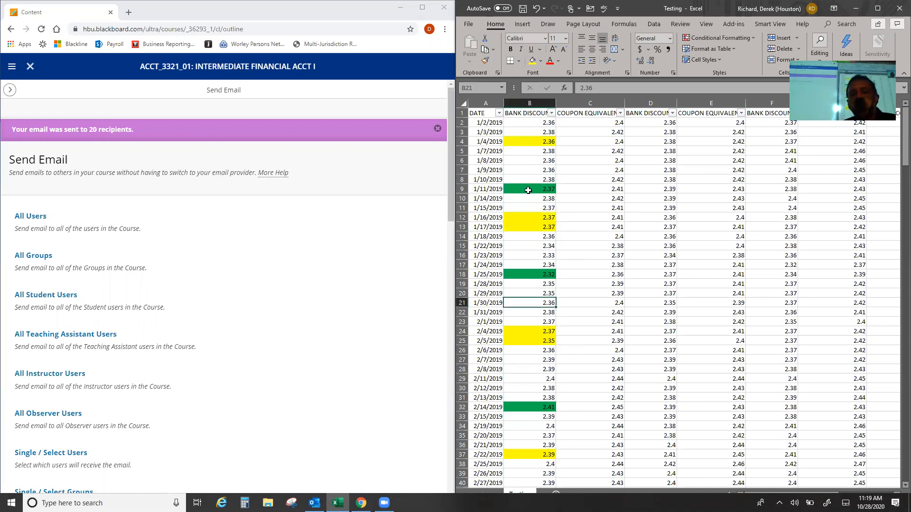
click(540, 60)
click(580, 150)
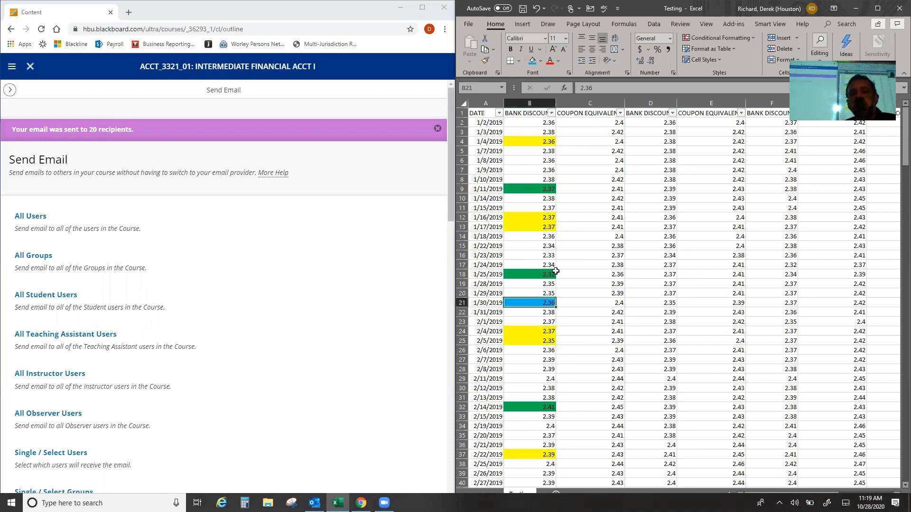
click(484, 60)
click(527, 370)
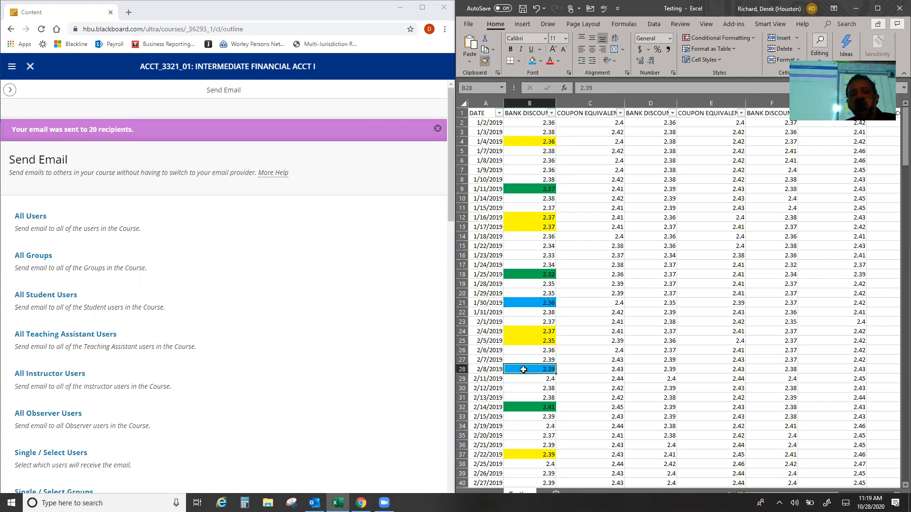
click(524, 435)
click(516, 375)
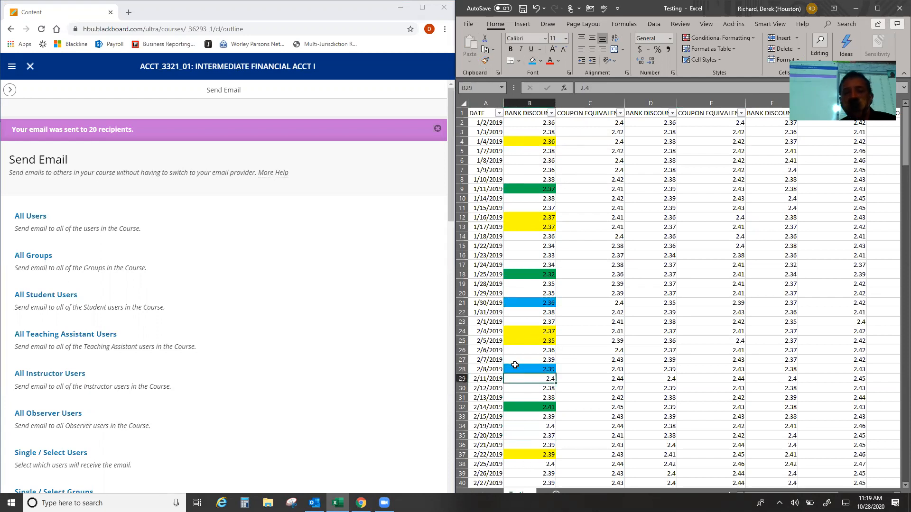
click(516, 369)
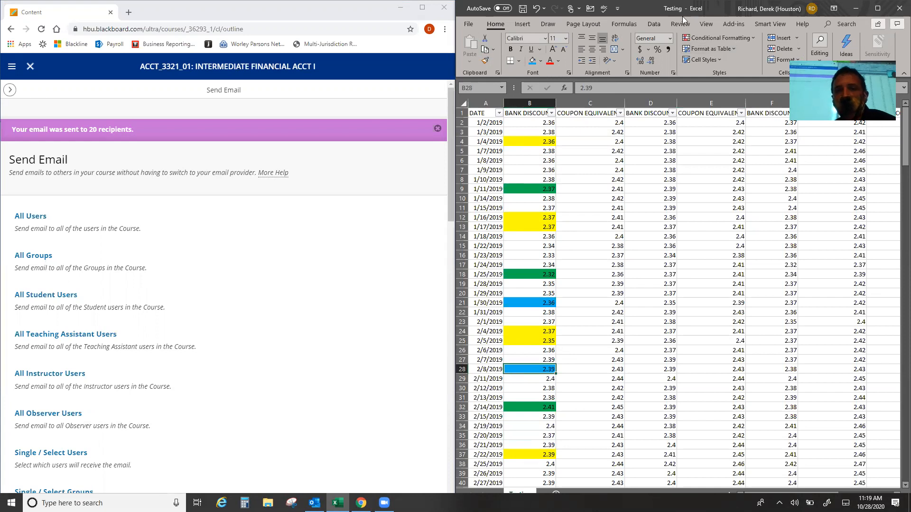
- Filter BANK DISCOUNT column B by the yellow cell color
drag(556, 103, 557, 103)
click(551, 112)
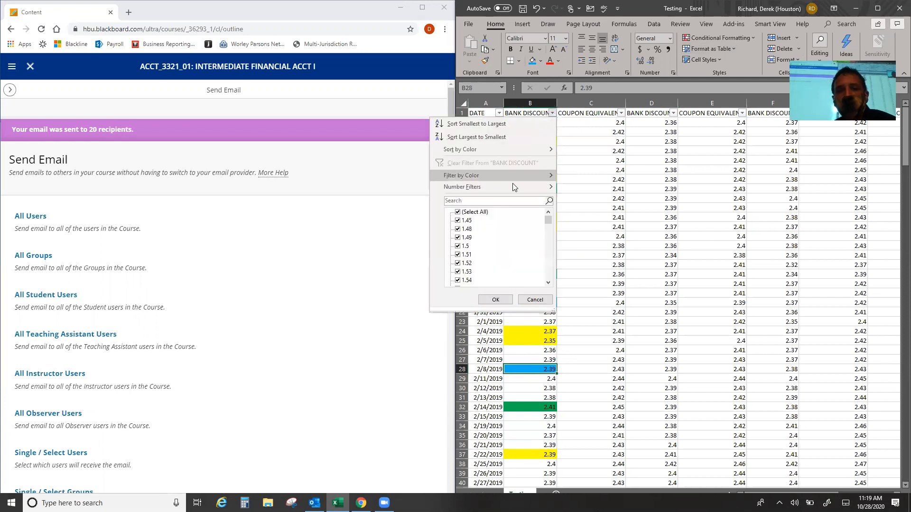
mouse_move(511, 176)
click(582, 189)
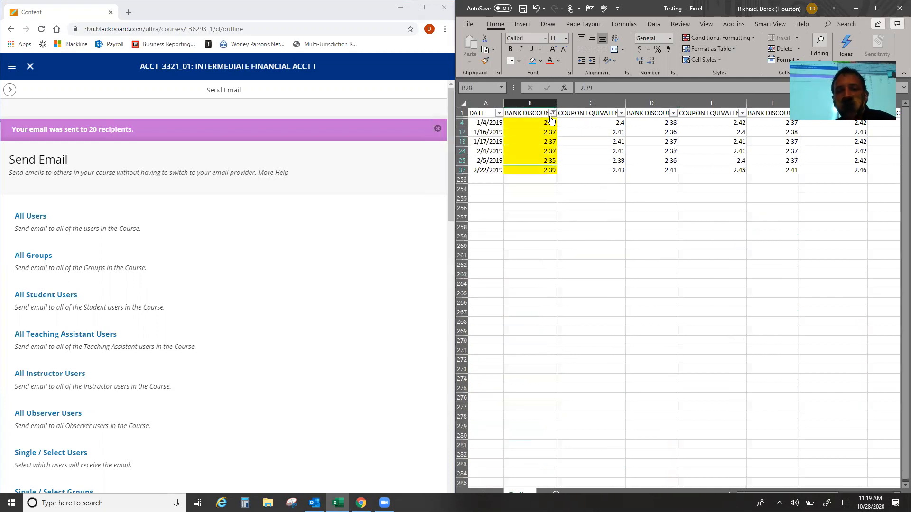
- Switch the color filter of BANK DISCOUNT column B to the green cell color
click(552, 113)
mouse_move(516, 174)
click(591, 203)
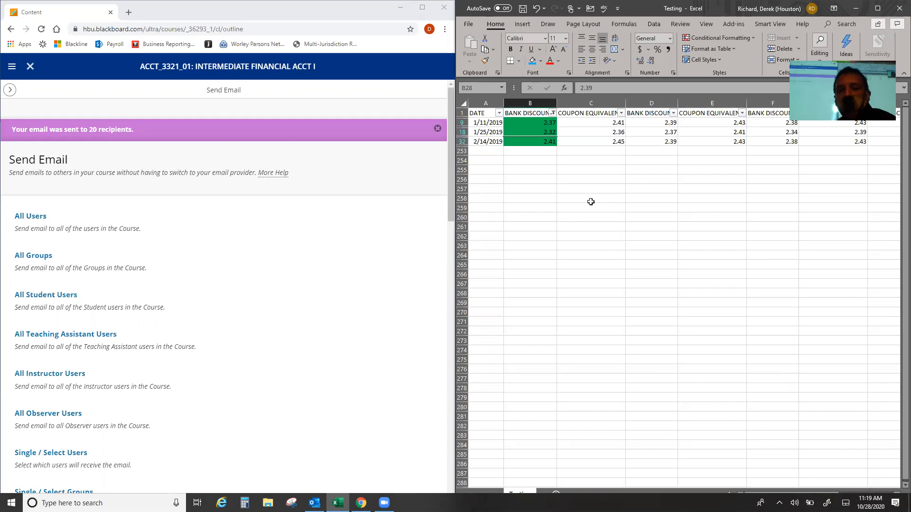
drag(590, 201, 559, 143)
- Filter column B by the yellow cell color again and clear the filter from BANK DISCOUNT
click(553, 112)
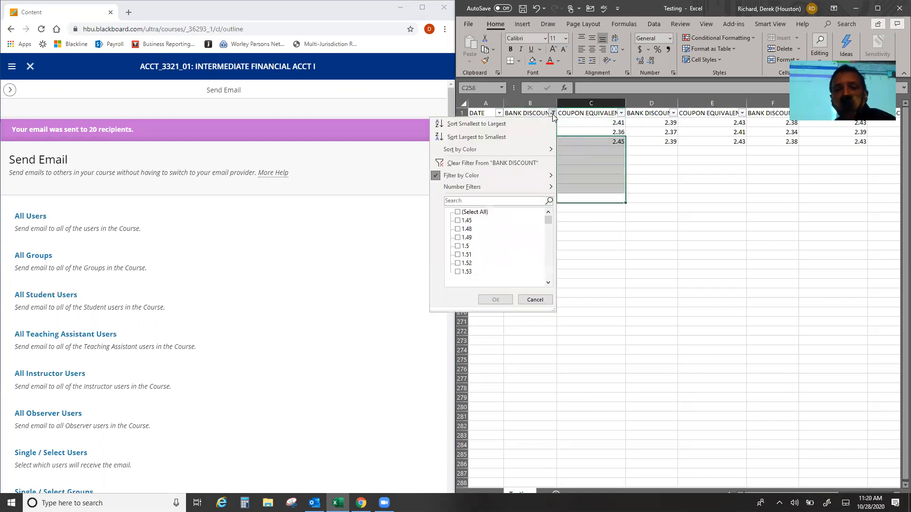
mouse_move(545, 175)
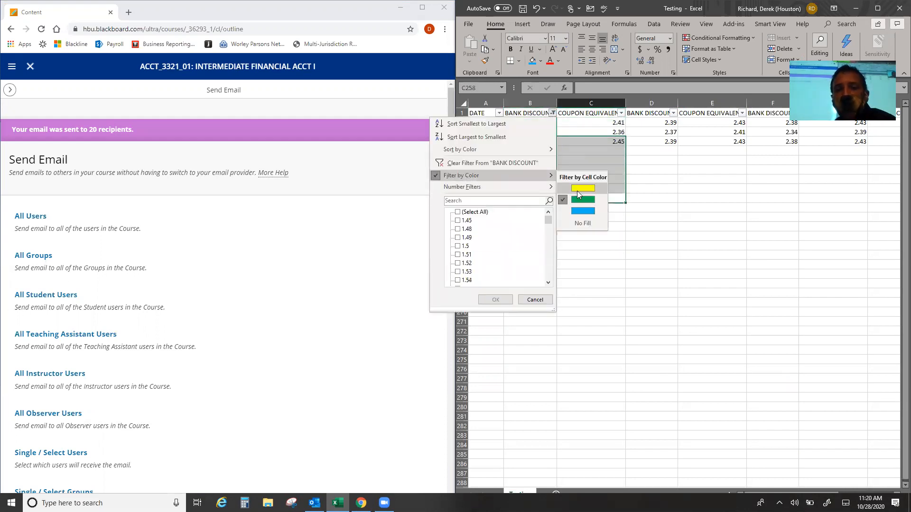
click(583, 188)
click(552, 113)
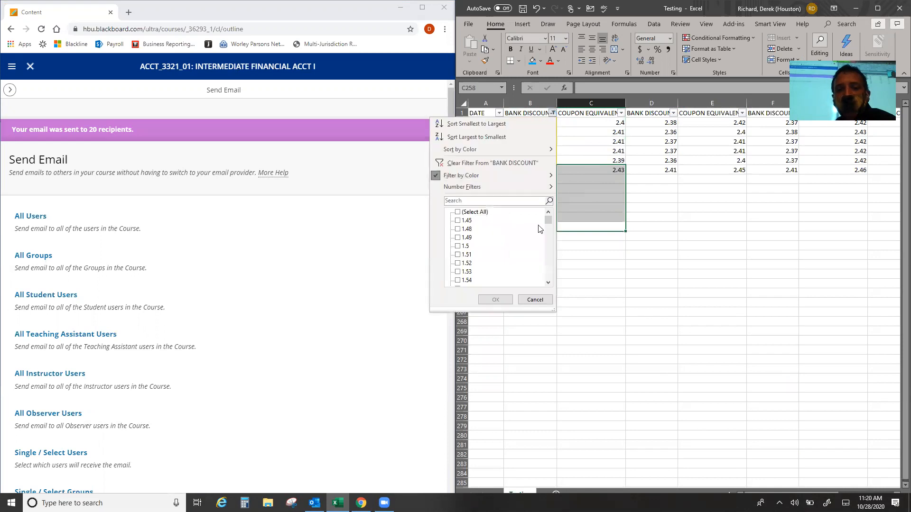
click(519, 163)
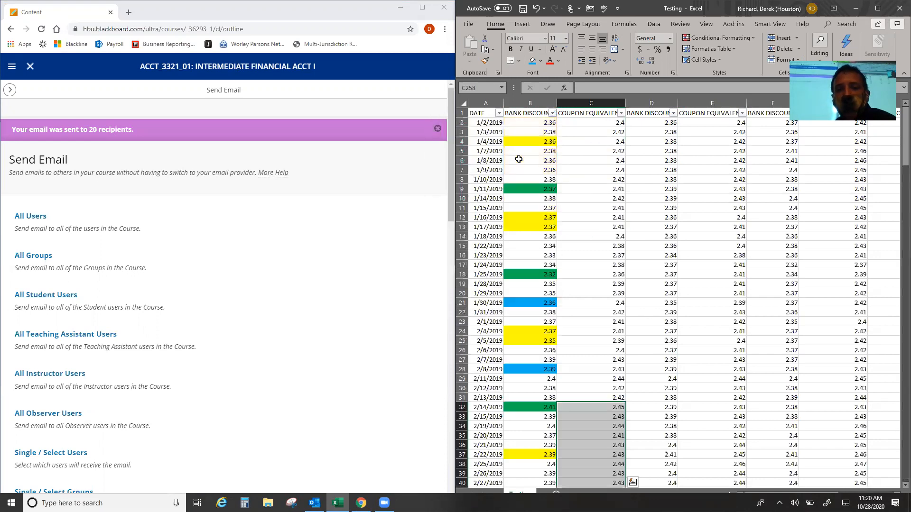
- Maximize the workbook window and select the entire worksheet
click(639, 168)
double_click(649, 16)
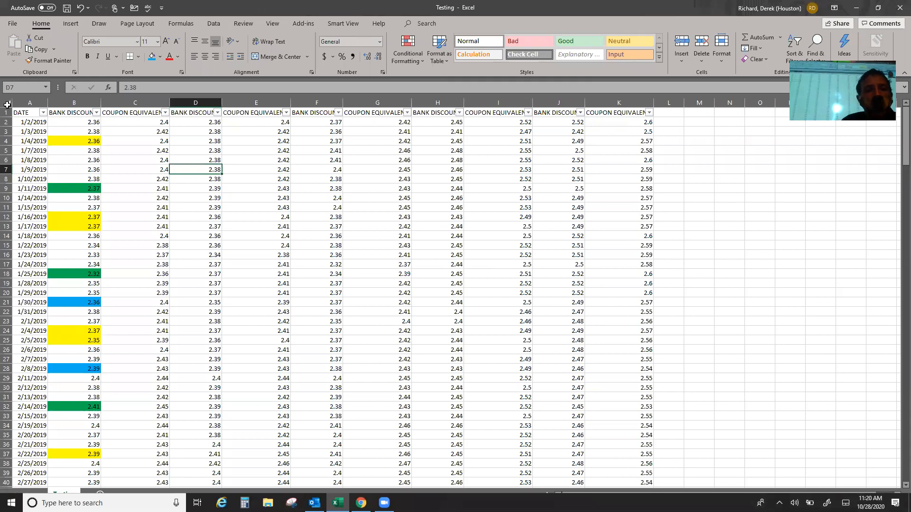
click(7, 103)
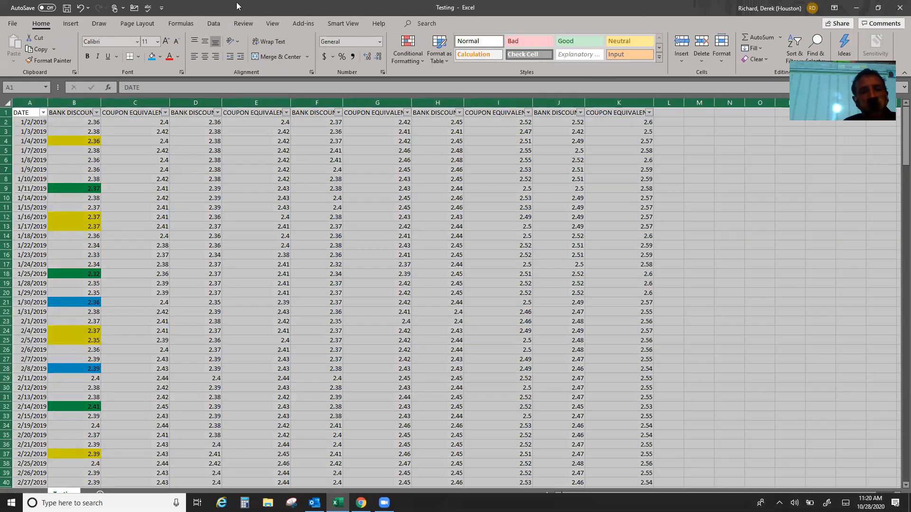
drag(237, 2, 273, 55)
double_click(273, 55)
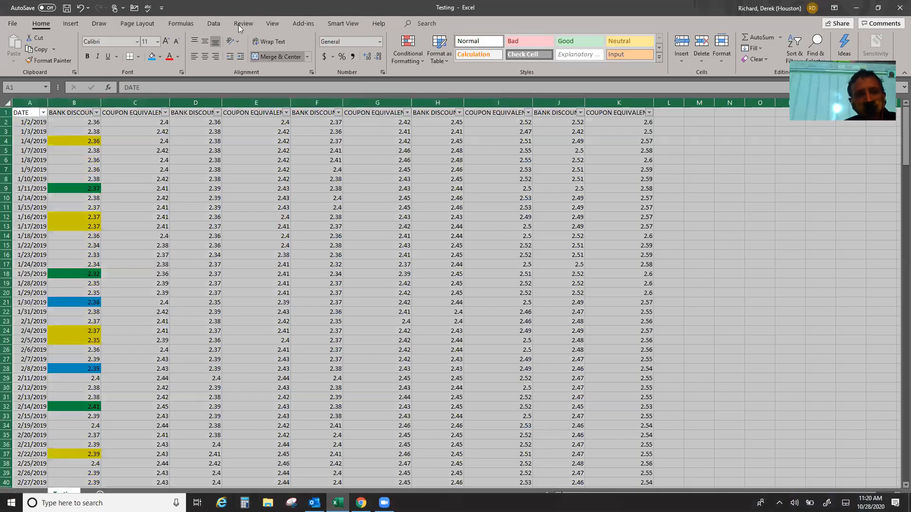
click(213, 24)
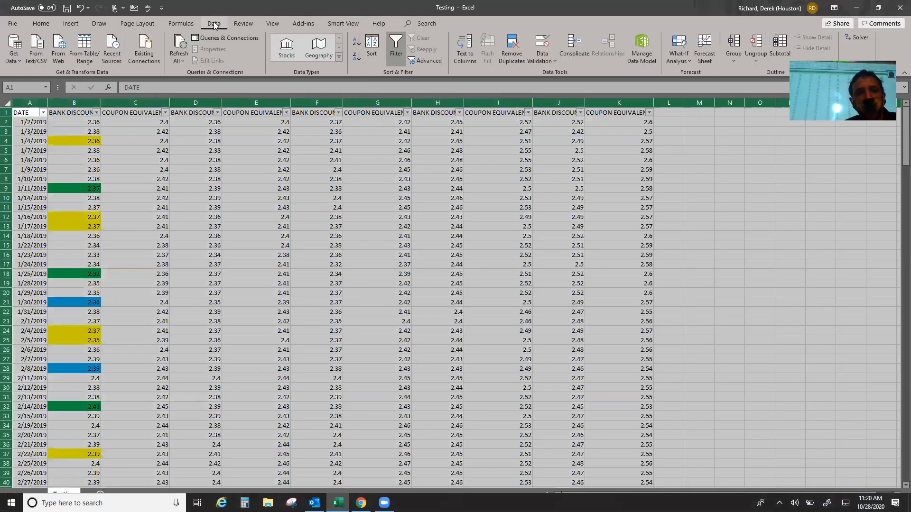
click(243, 25)
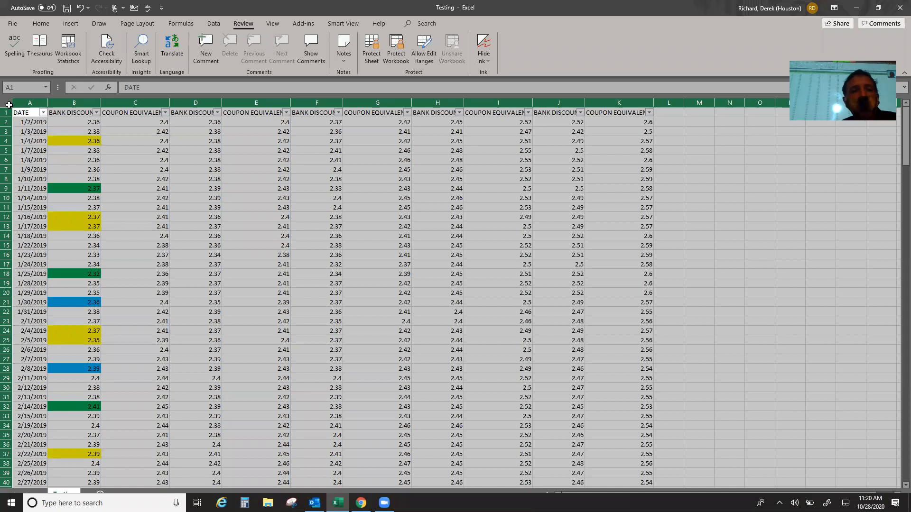
click(218, 27)
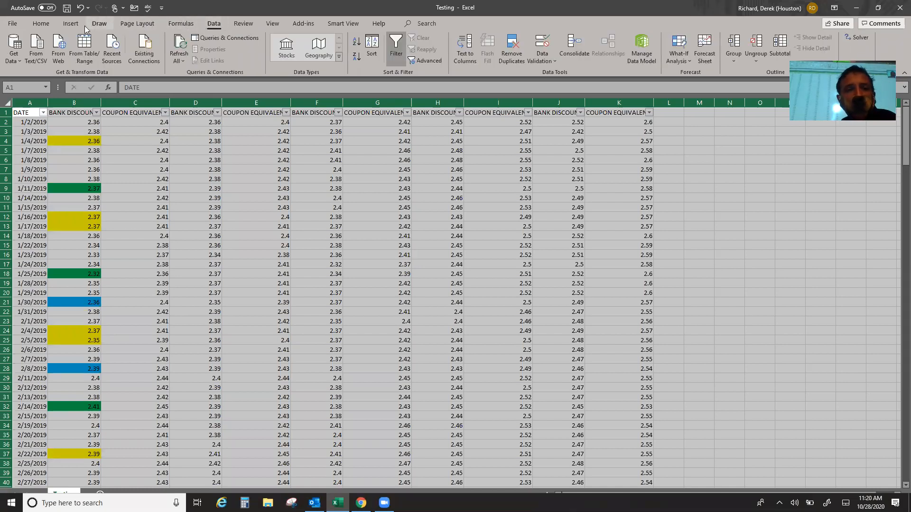
click(72, 23)
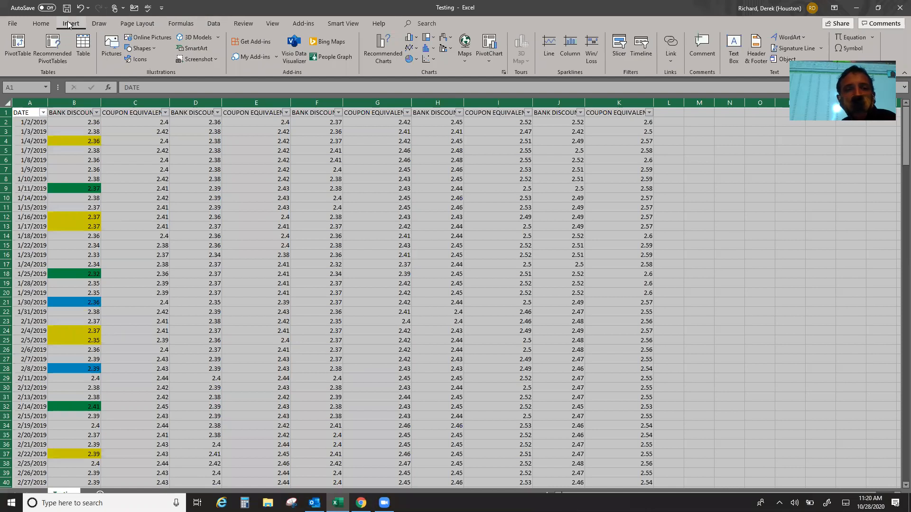
click(18, 47)
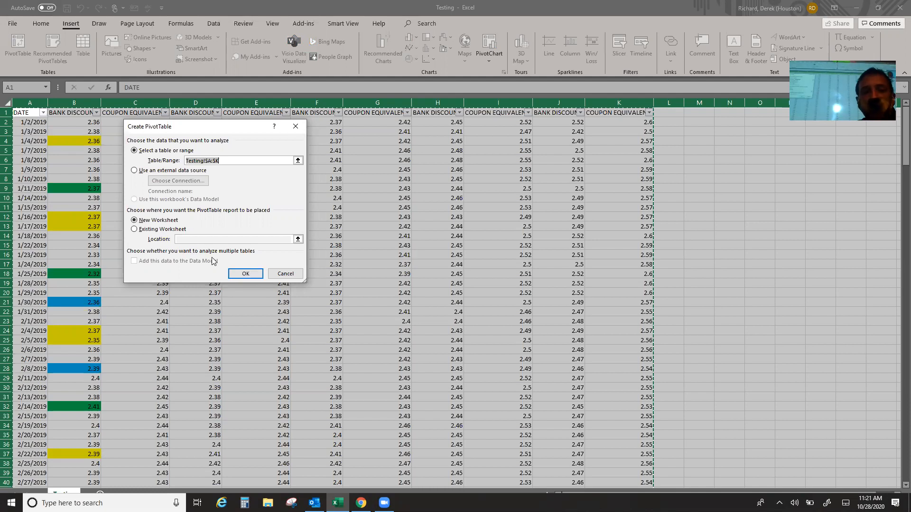
click(286, 274)
- Clear the COUPON EQUIVALENT heading in cell E1 and try to create a PivotTable from the entire sheet on a new worksheet
click(241, 112)
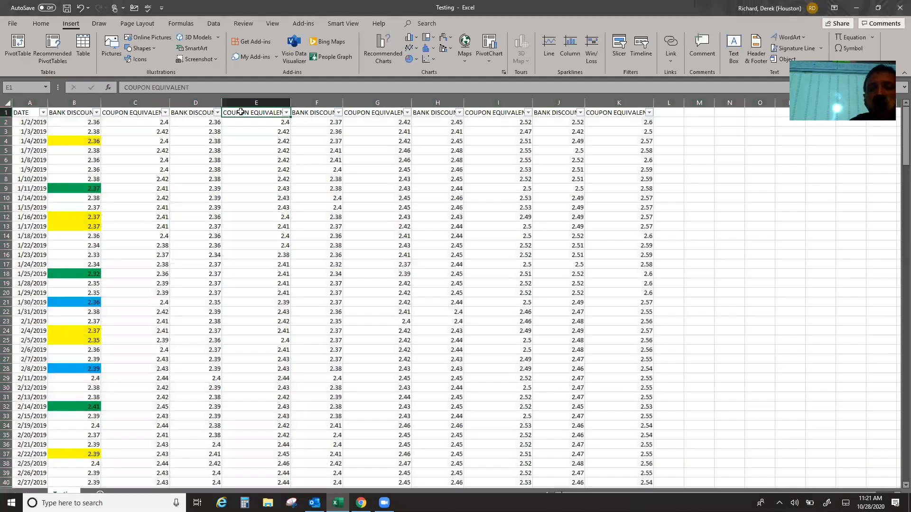
key(Delete)
click(8, 104)
click(18, 47)
click(244, 274)
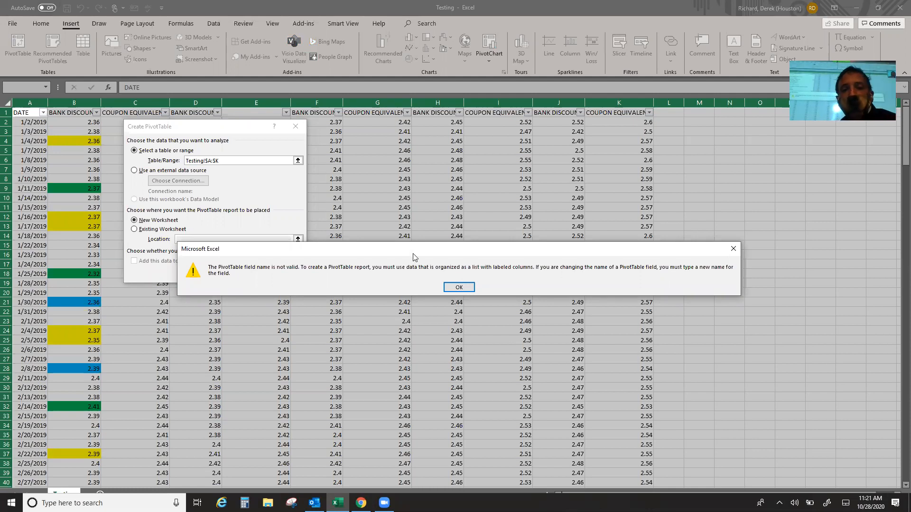
click(459, 287)
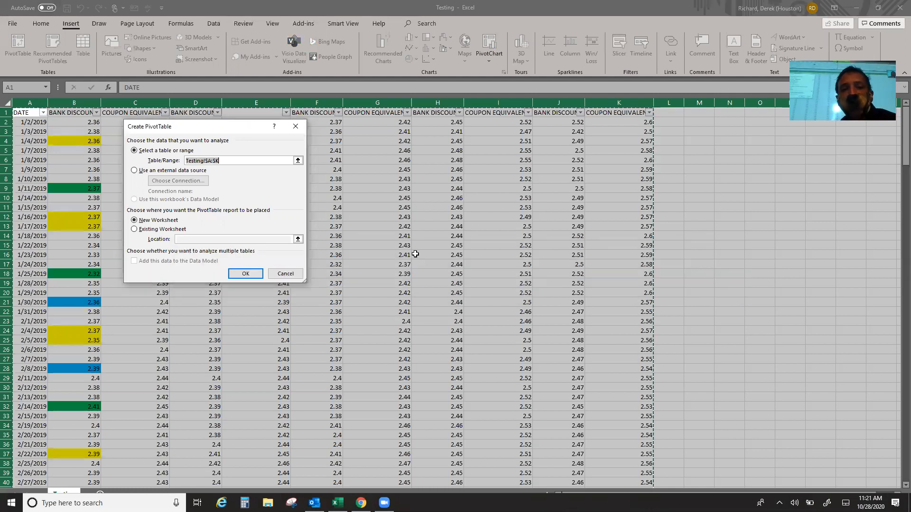
click(295, 127)
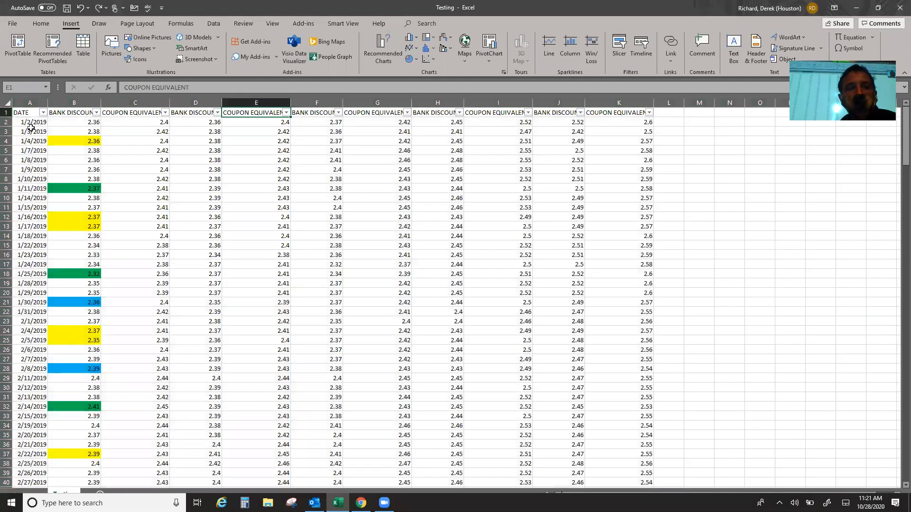
- Try to create a PivotTable from columns A to K of the Testing sheet on the existing worksheet without giving a location
click(11, 51)
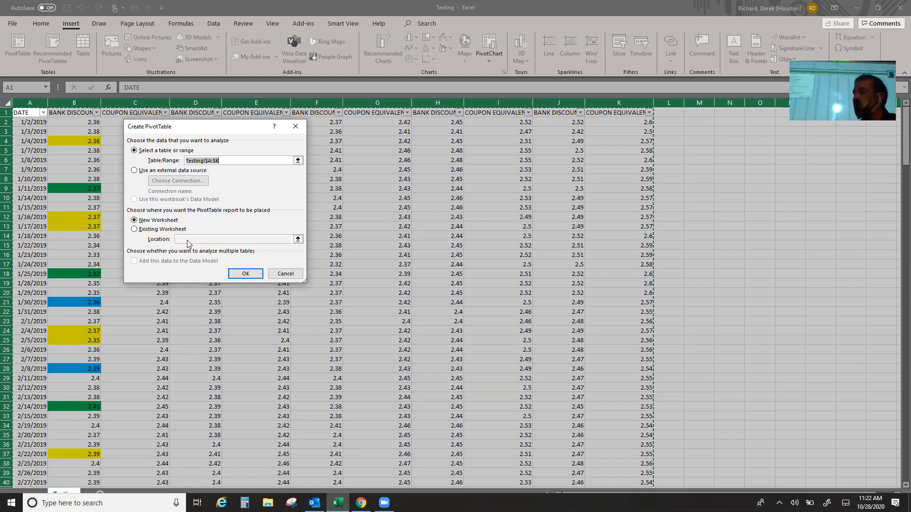
click(143, 231)
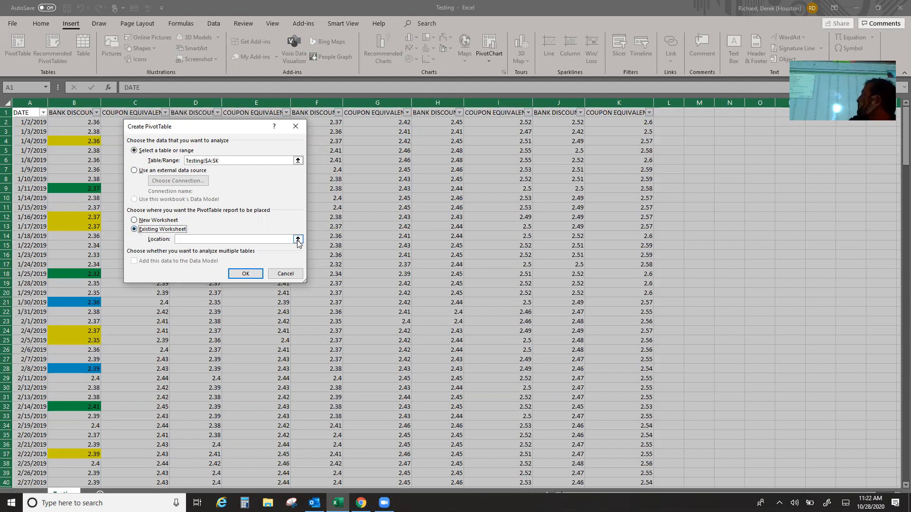
click(298, 240)
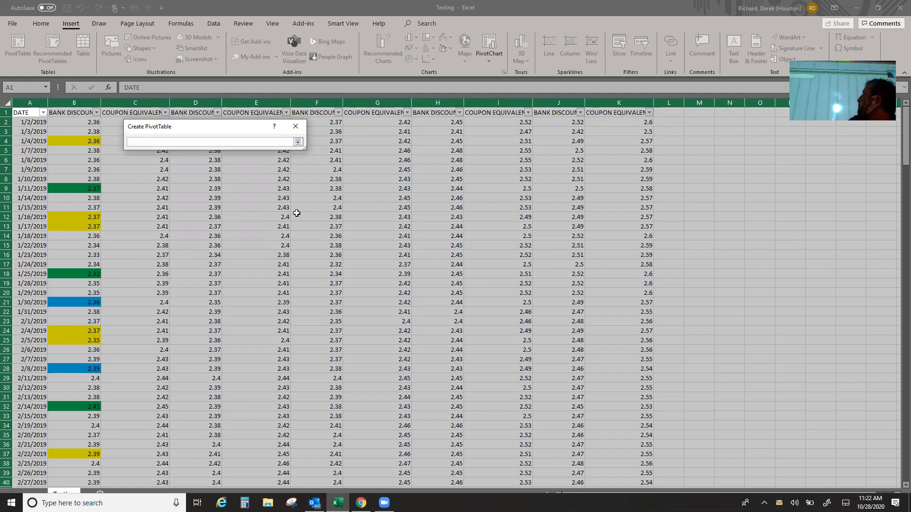
click(298, 142)
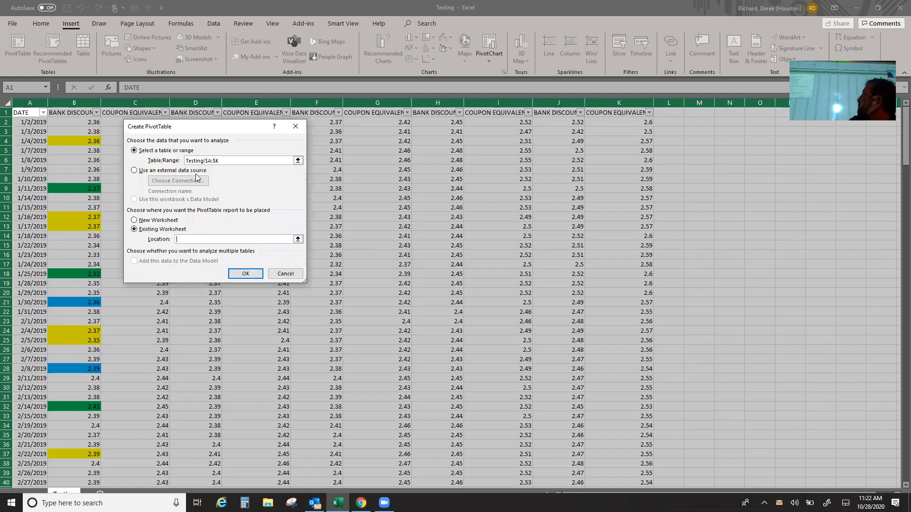
click(250, 274)
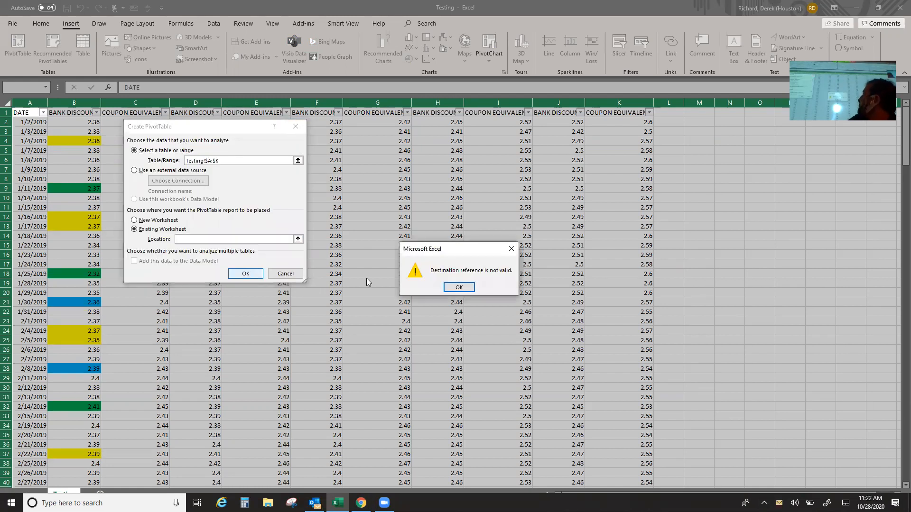
click(458, 287)
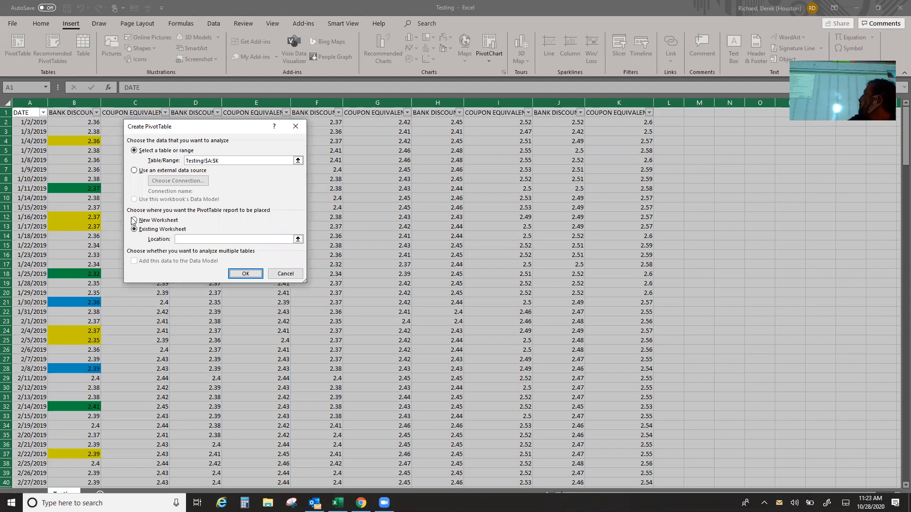
- Place the PivotTable on a new worksheet and widen the PivotTable Fields pane
click(167, 220)
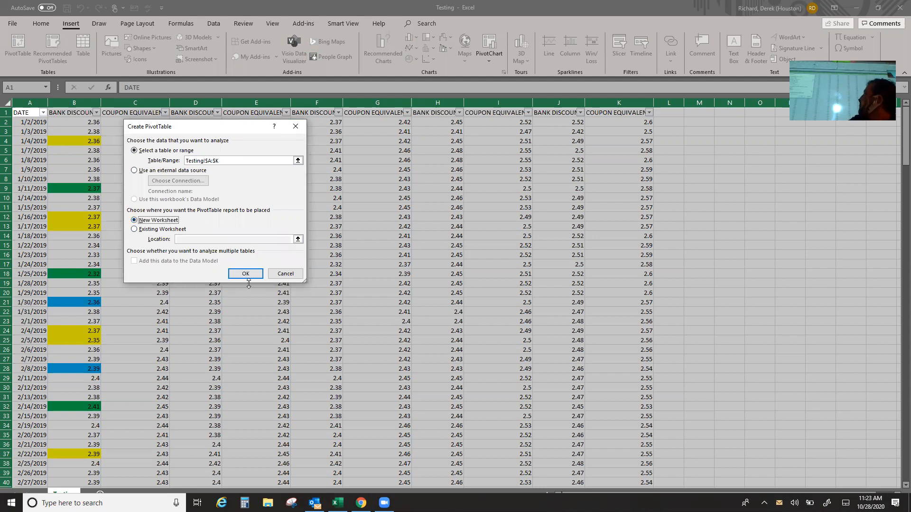
click(246, 274)
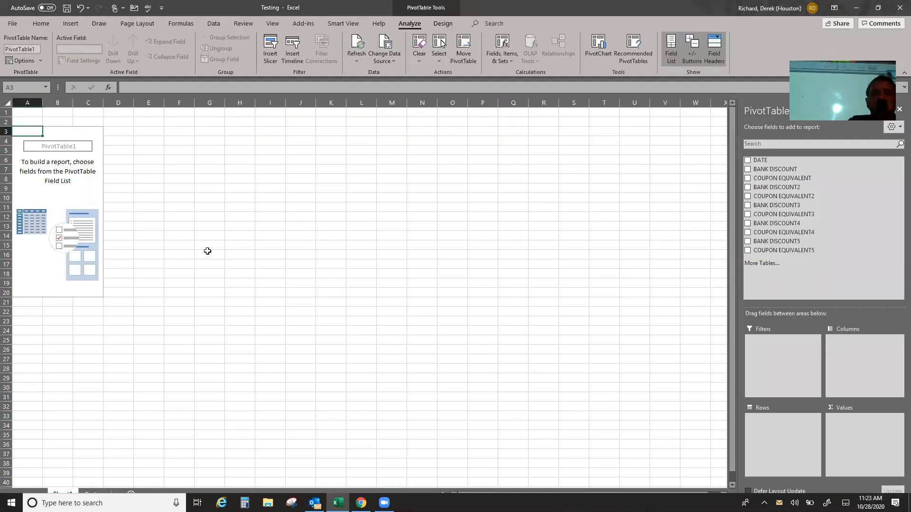
drag(731, 228, 705, 228)
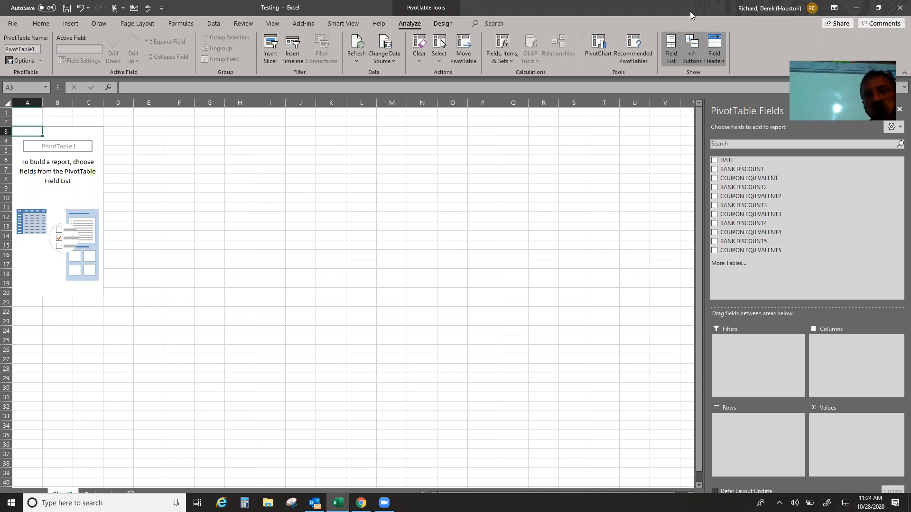
- Add DATE to the PivotTable rows and BANK DISCOUNT2 to its values, and take all fields back out of the layout
drag(750, 163, 756, 463)
drag(744, 187, 847, 440)
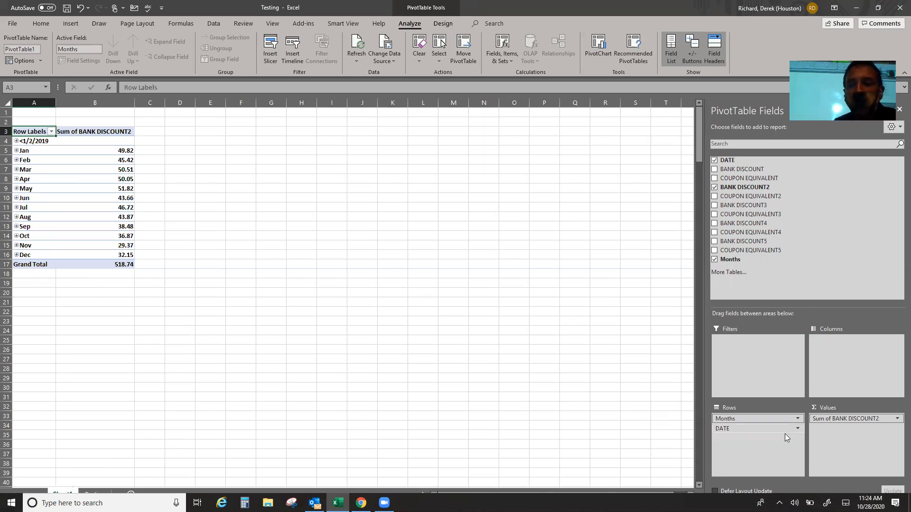
drag(769, 427, 781, 189)
click(849, 418)
drag(849, 418, 819, 206)
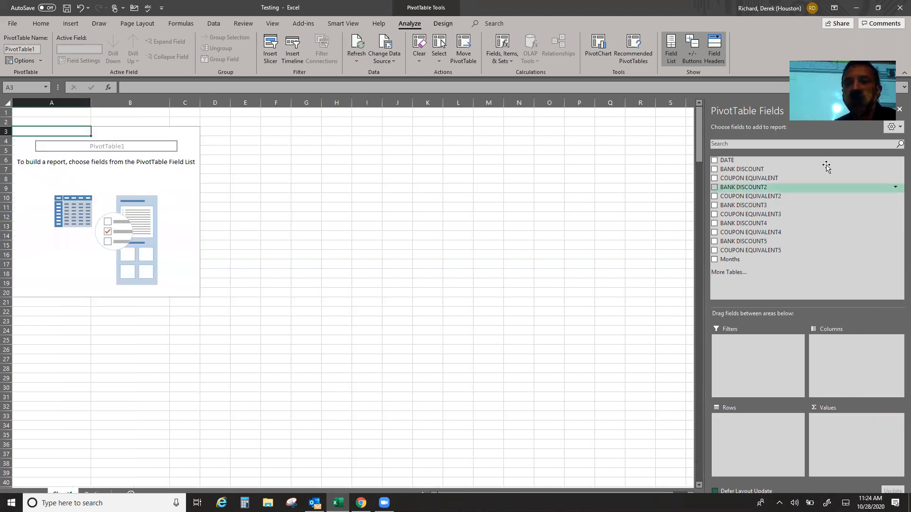
- Hide the PivotTable field list and show it again for the empty PivotTable
click(899, 110)
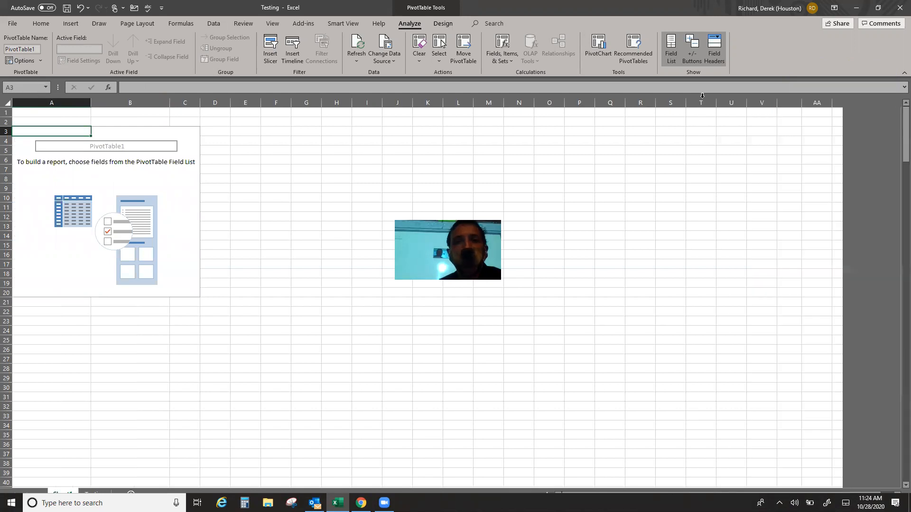
click(106, 179)
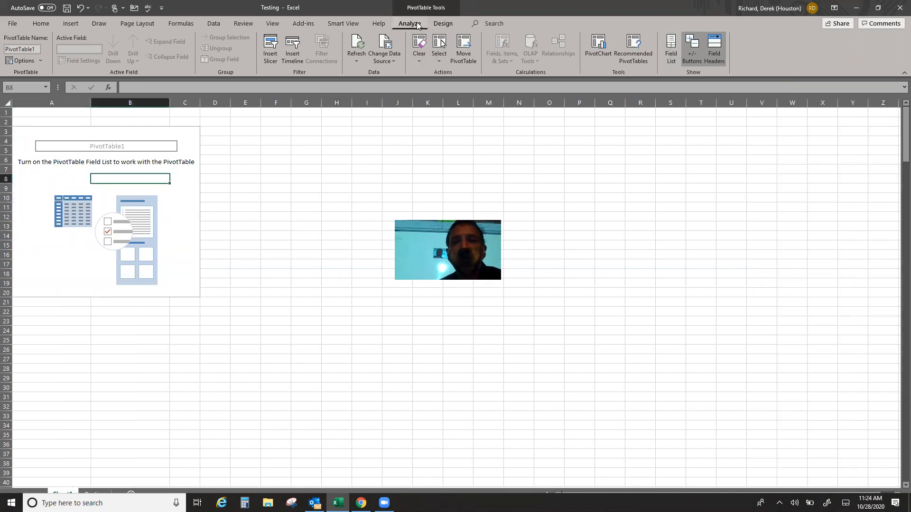
click(671, 50)
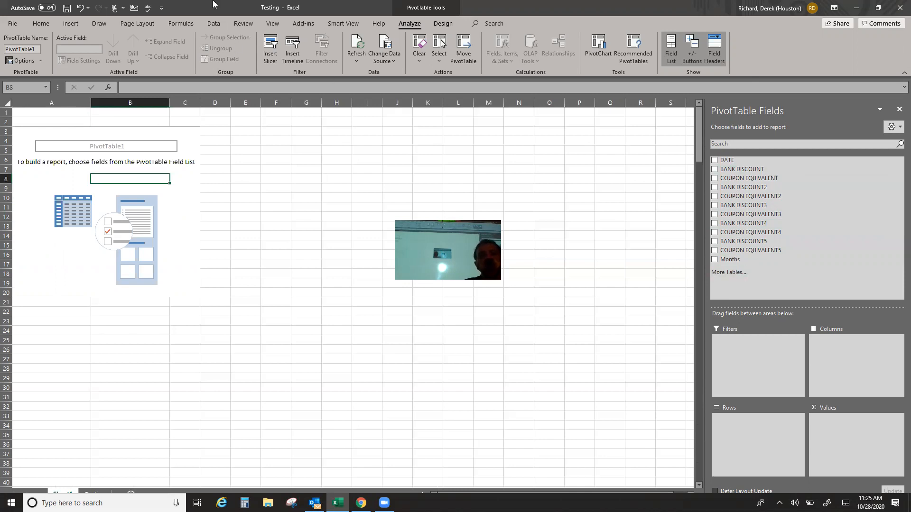
- Switch to the Testing data sheet and maximize the workbook window
click(67, 369)
click(96, 369)
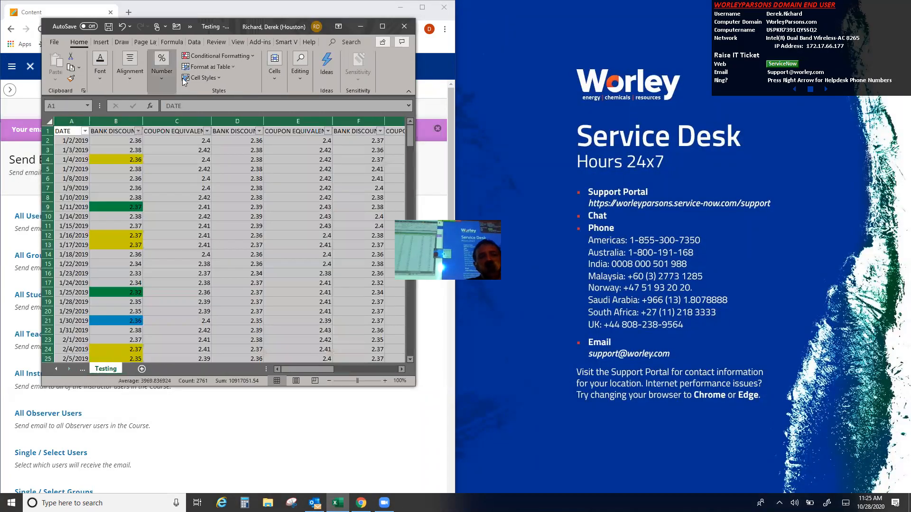
click(382, 27)
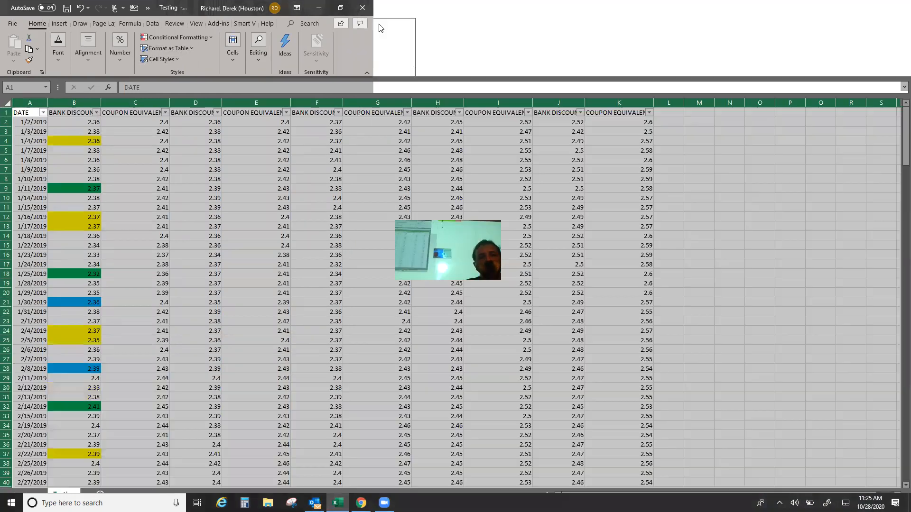
click(211, 24)
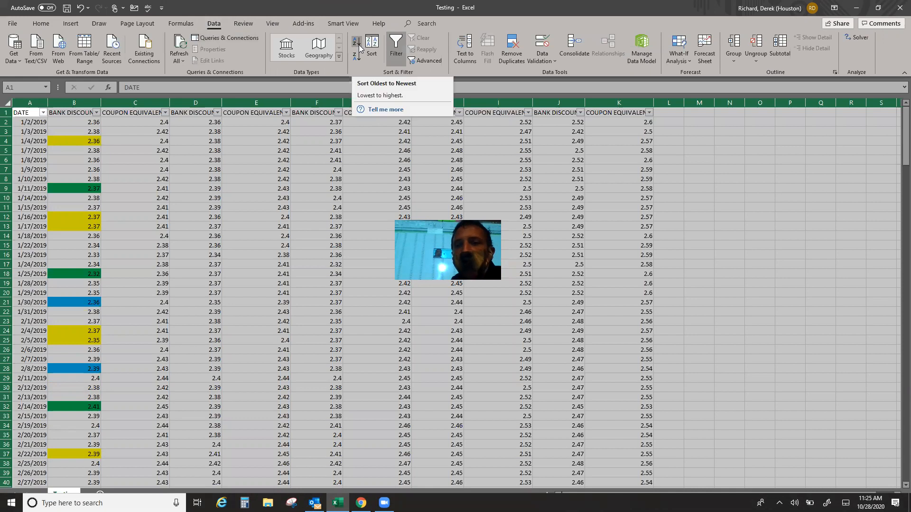
click(182, 26)
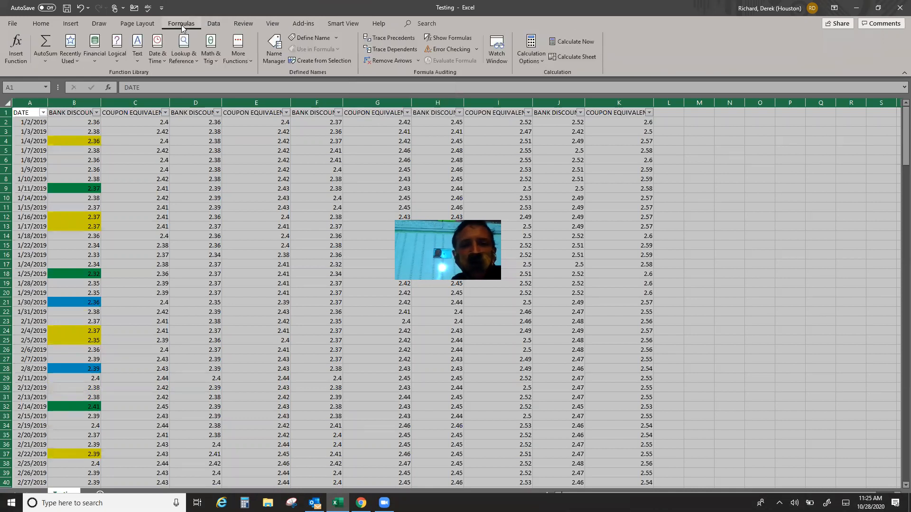
click(79, 22)
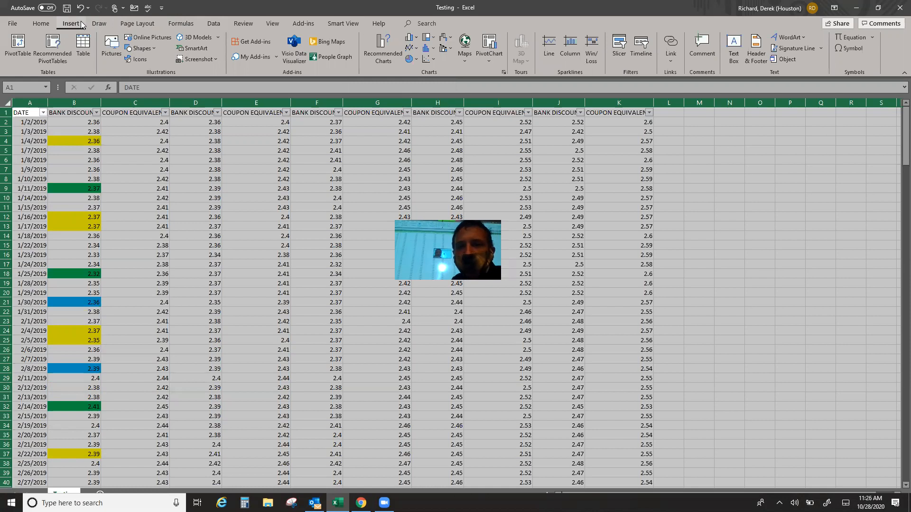
click(306, 25)
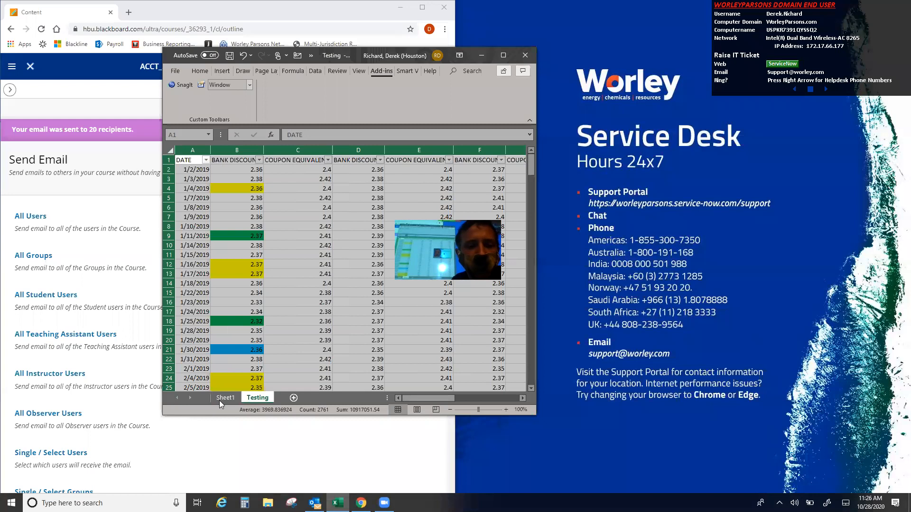
- Return to the empty PivotTable on Sheet1 and maximize the workbook window
click(221, 400)
click(216, 283)
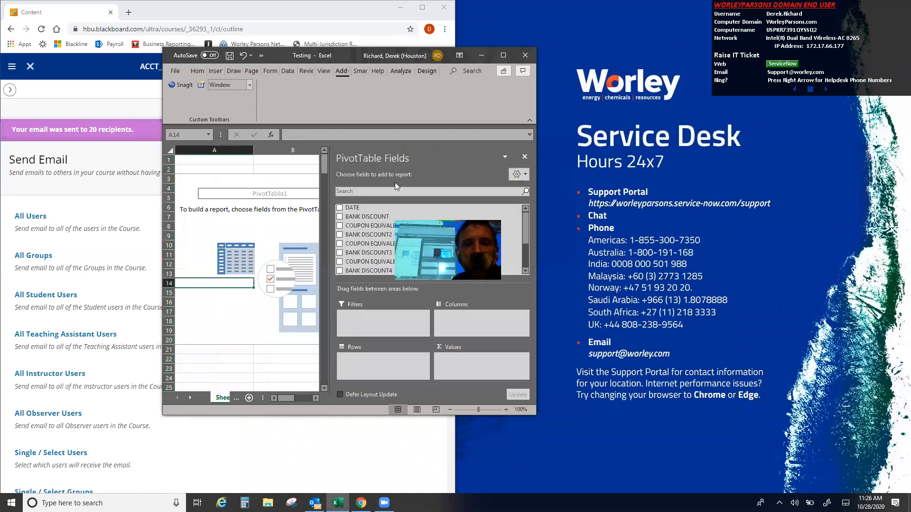
click(503, 56)
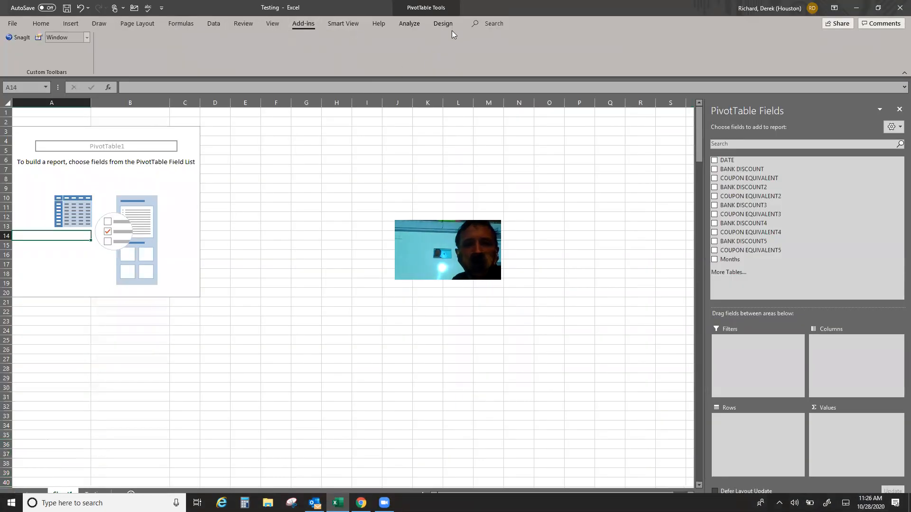
click(441, 24)
click(406, 23)
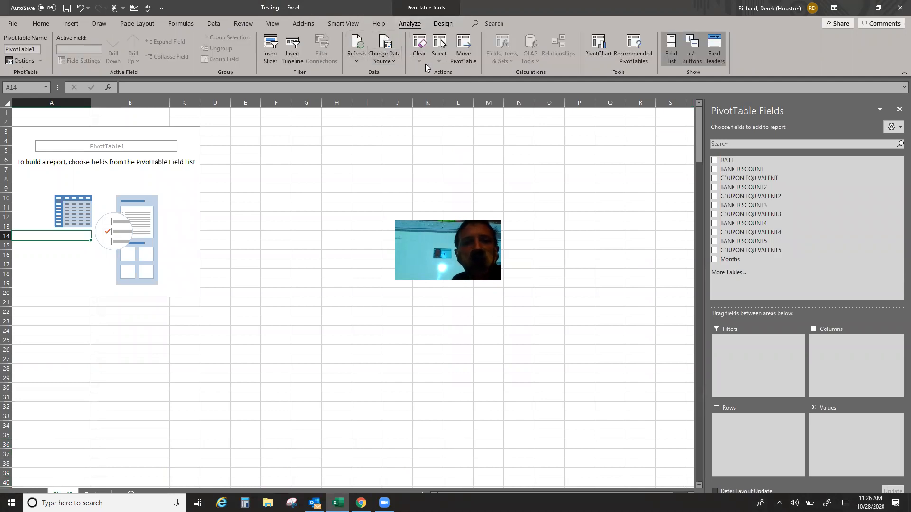
click(270, 47)
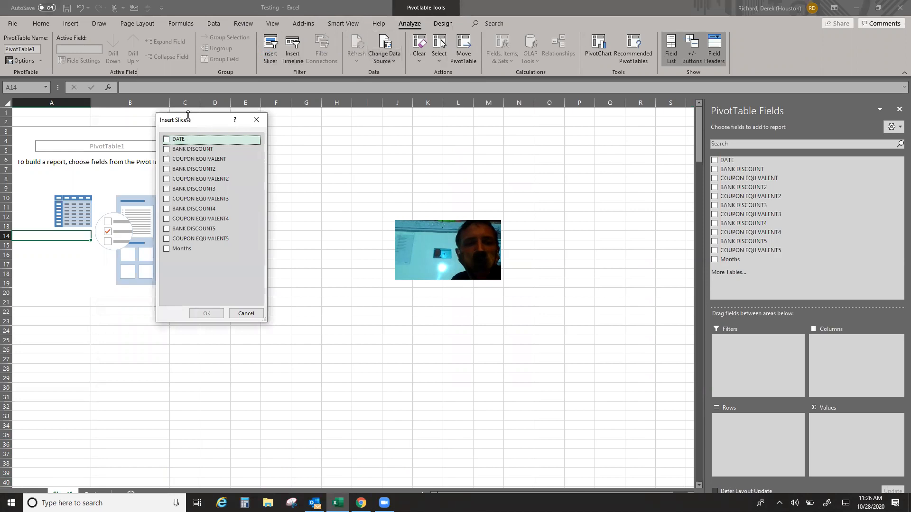
drag(195, 126, 290, 158)
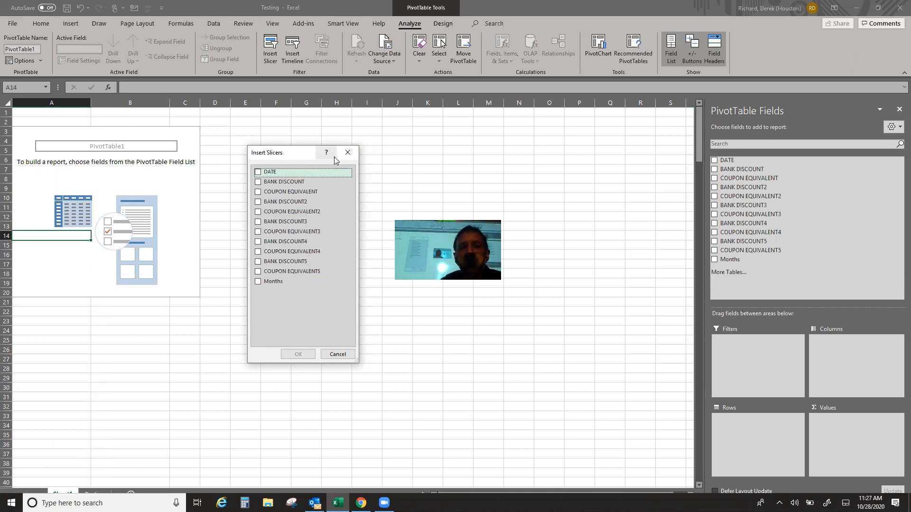
click(348, 153)
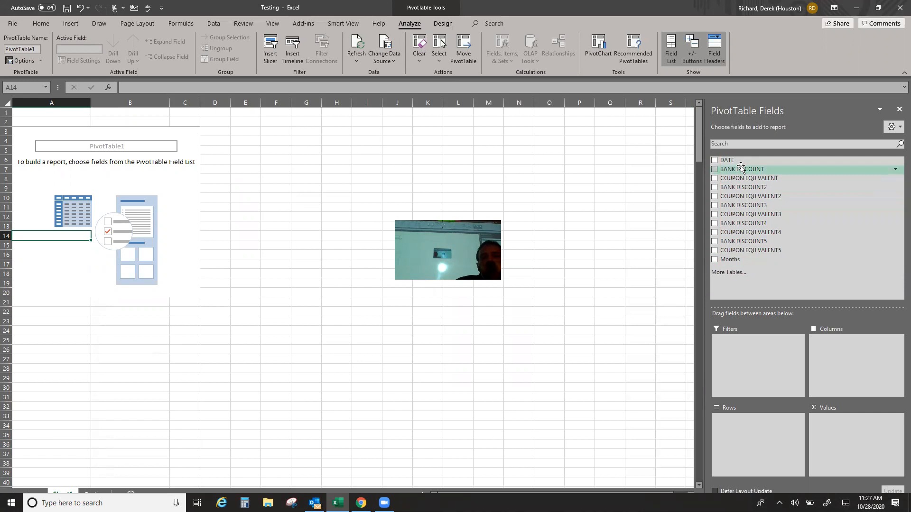
- Add DATE to the PivotTable filters, search its items for 23 and filter the report to 23-Jan
drag(739, 161, 748, 375)
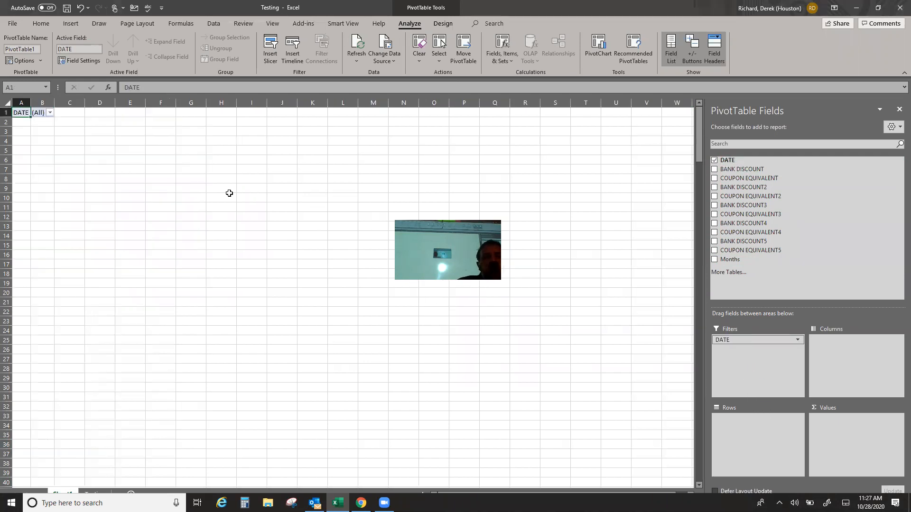
click(50, 113)
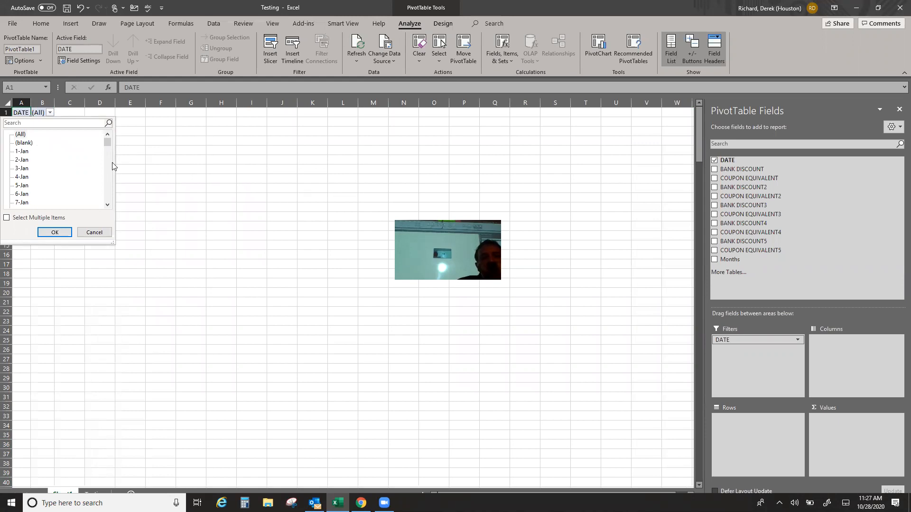
drag(108, 143, 93, 134)
click(55, 123)
text(23)
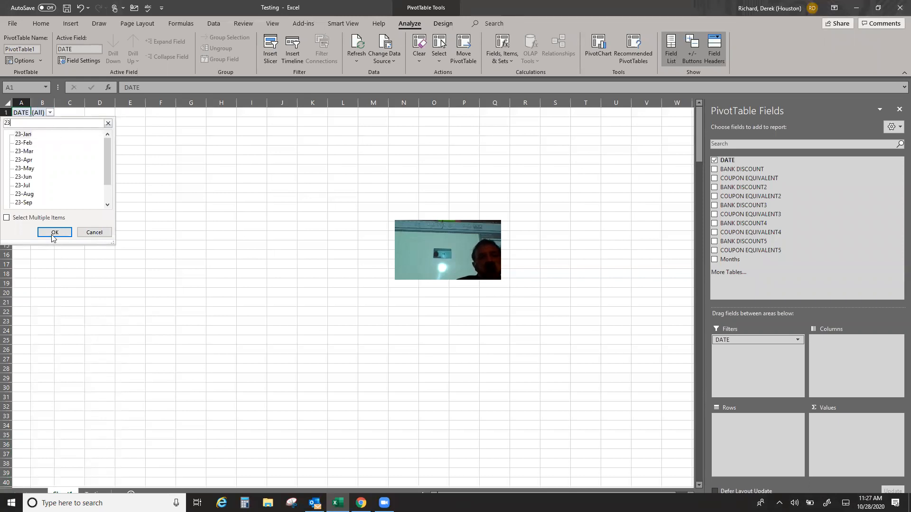
click(52, 235)
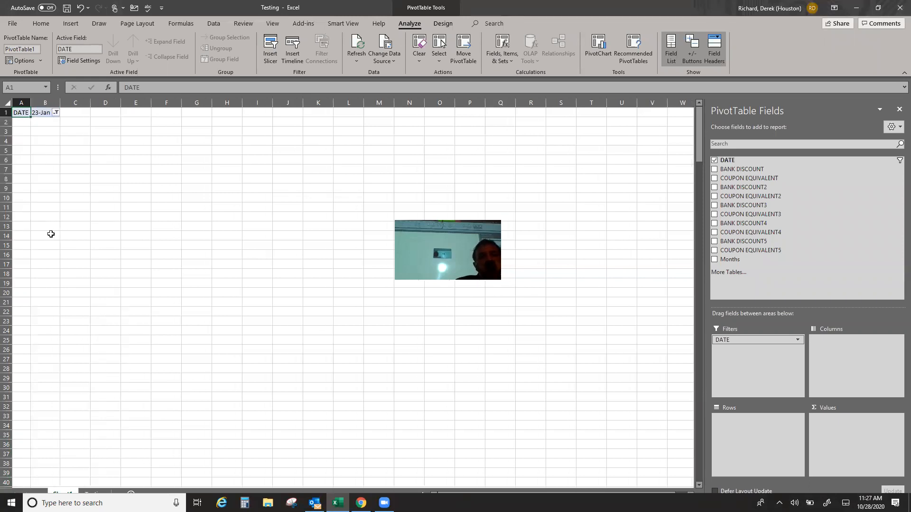
- Allow multiple items in the DATE report filter and search its items for 23
click(56, 112)
click(7, 218)
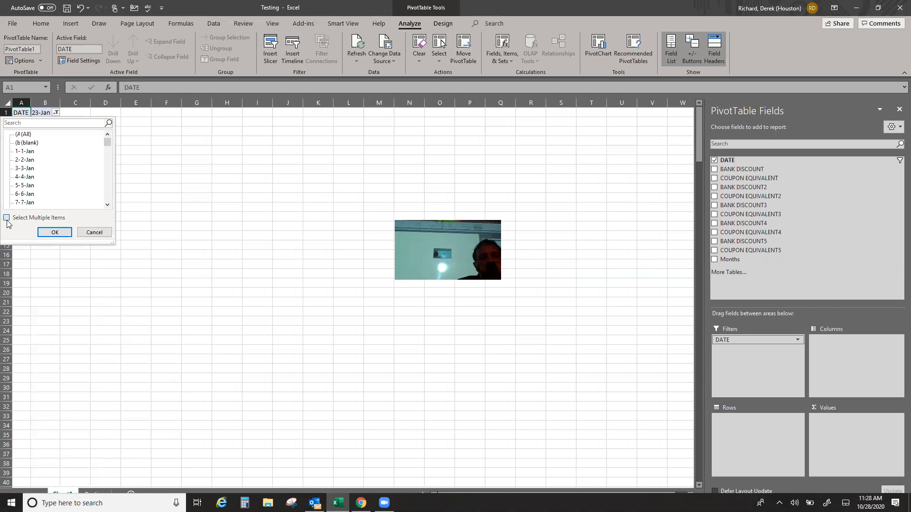
click(19, 123)
text(23)
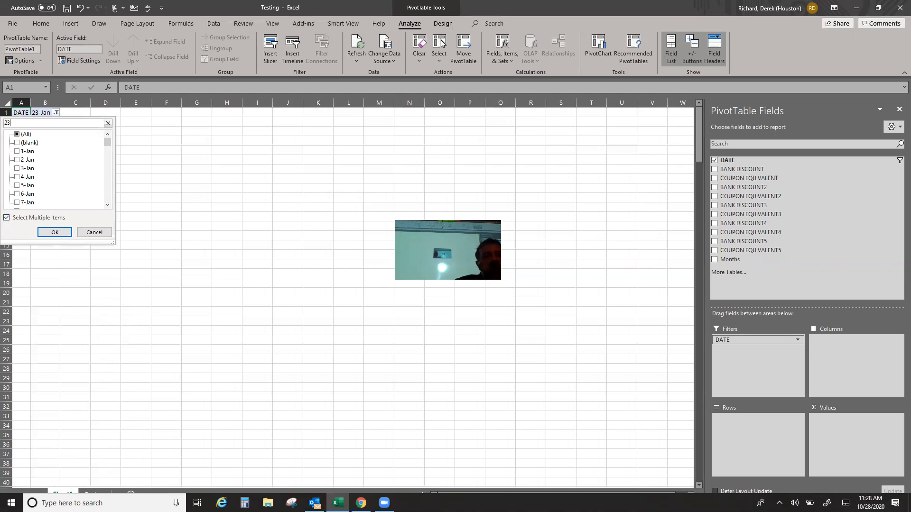
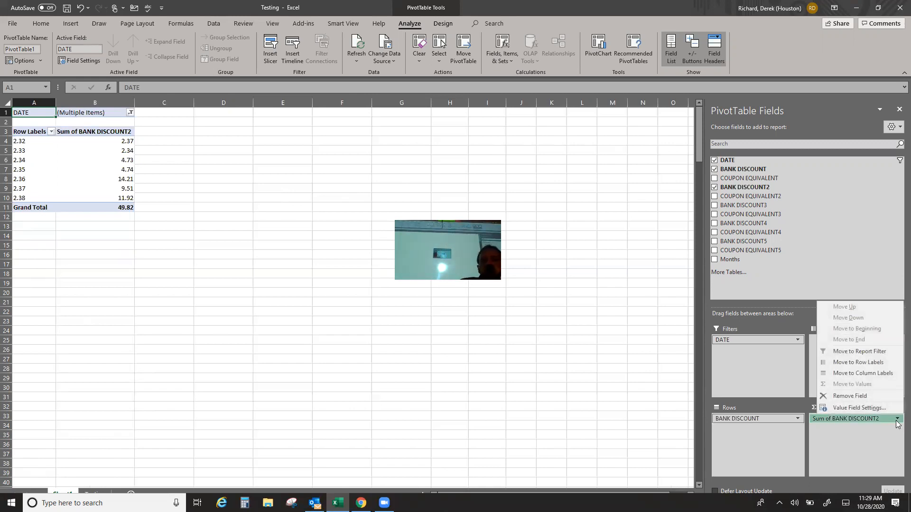
- Go through the summary functions Count, Average, Max, Min and Product for the BANK DISCOUNT2 value field and keep Sum
click(884, 410)
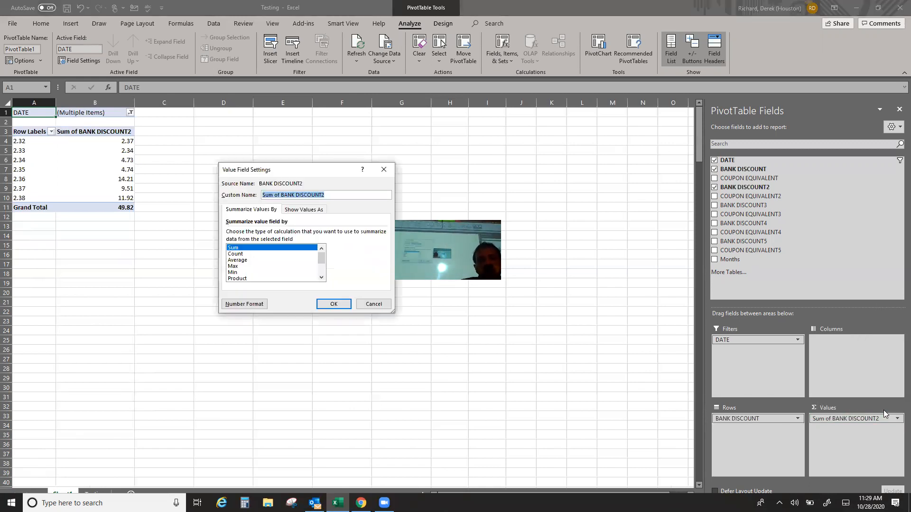
click(246, 255)
click(247, 260)
click(244, 254)
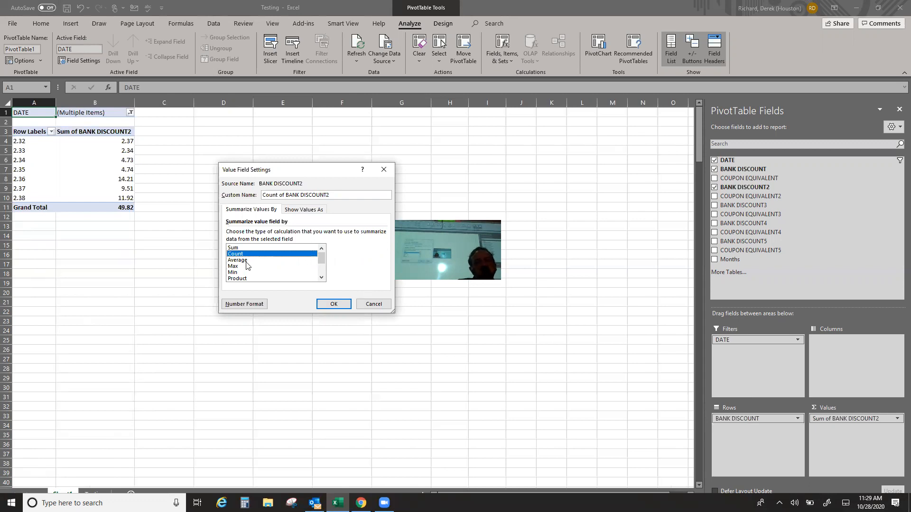
click(246, 261)
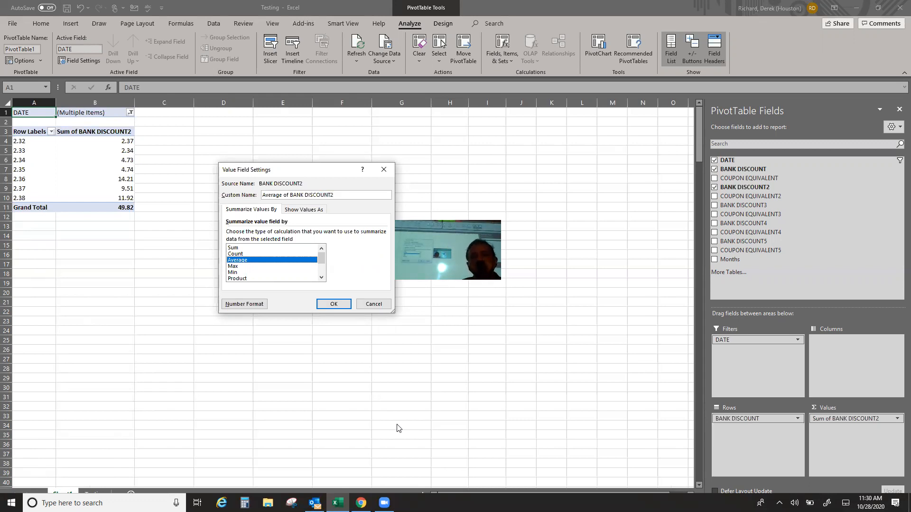
key(Down)
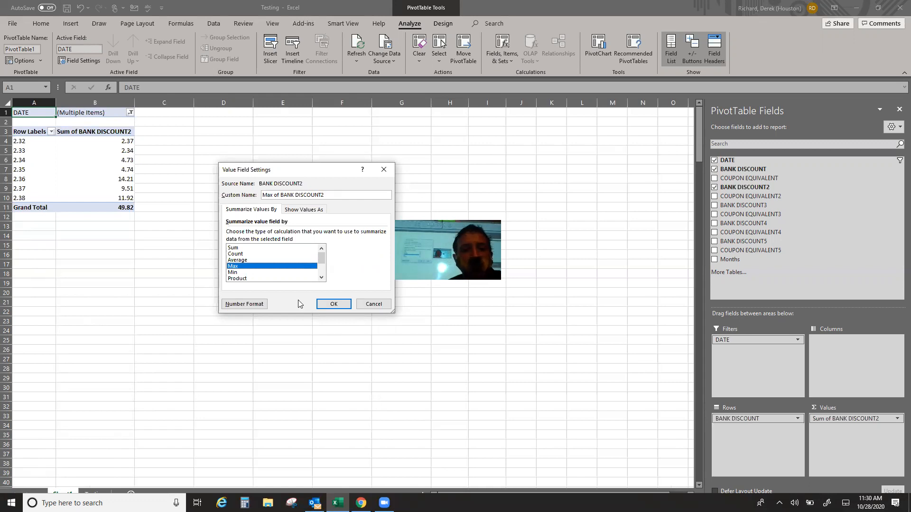
click(241, 273)
click(239, 278)
click(322, 278)
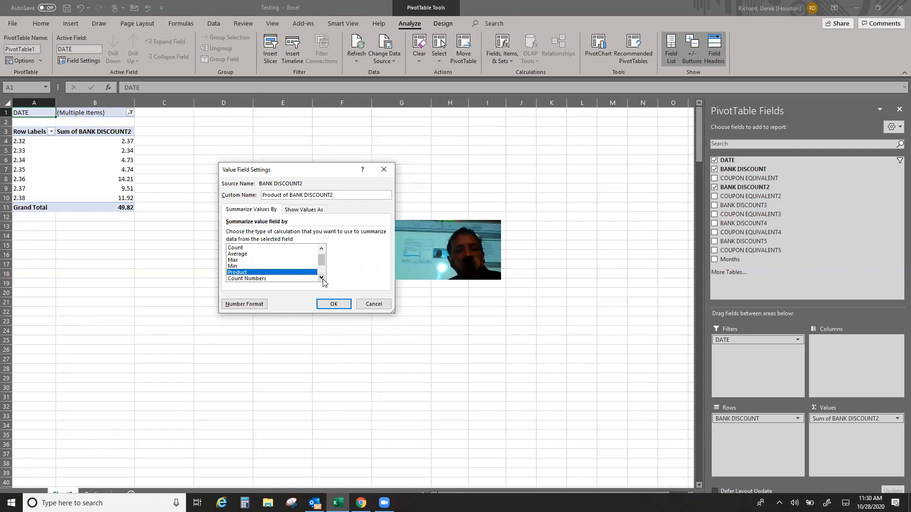
mouse_move(325, 259)
mouse_down()
mouse_move(320, 281)
mouse_move(321, 252)
mouse_up()
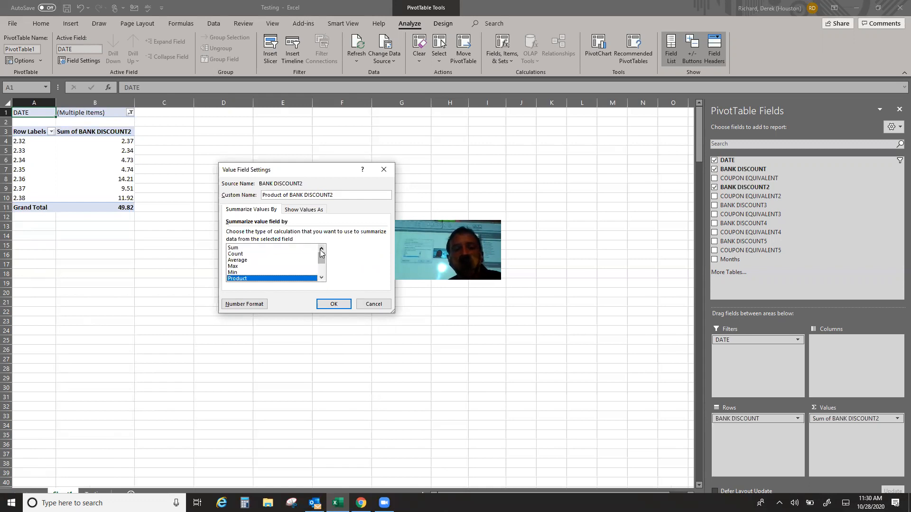
click(239, 248)
click(334, 304)
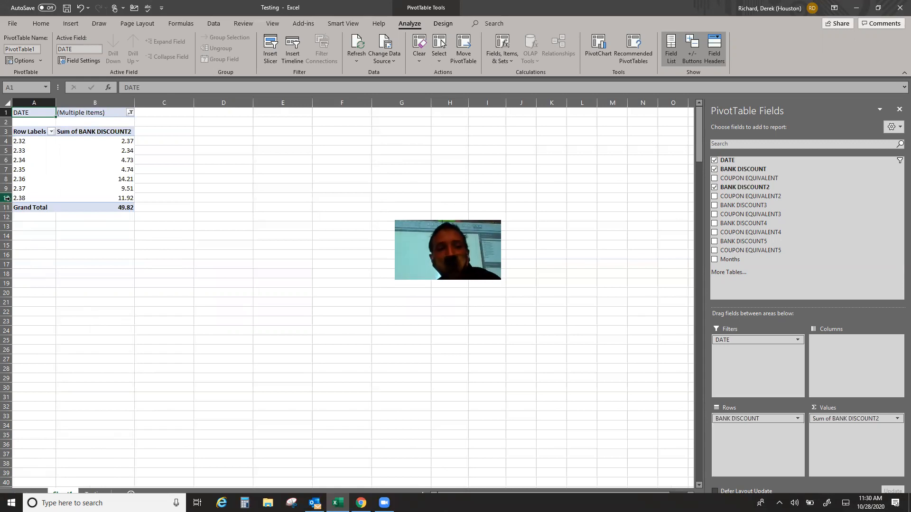
- Copy the whole Testing sheet and paste it into a new worksheet, Sheet2
drag(43, 151, 55, 156)
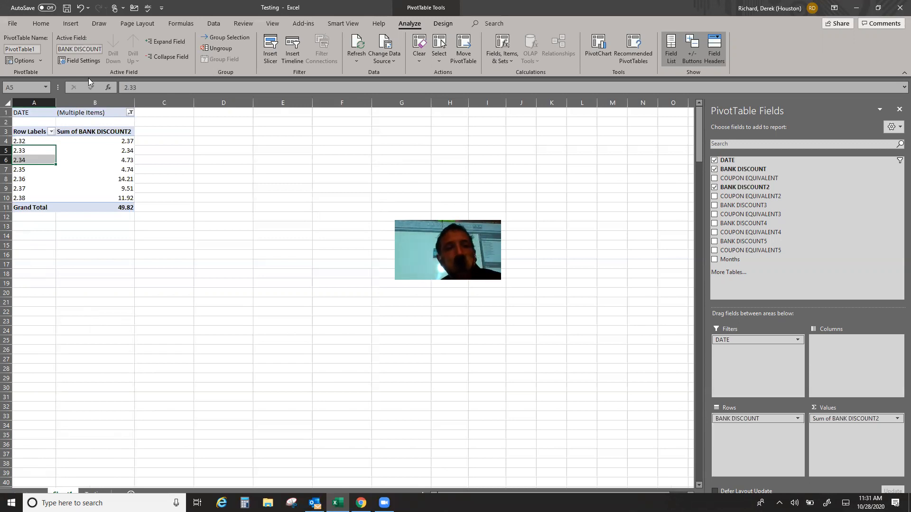
click(125, 150)
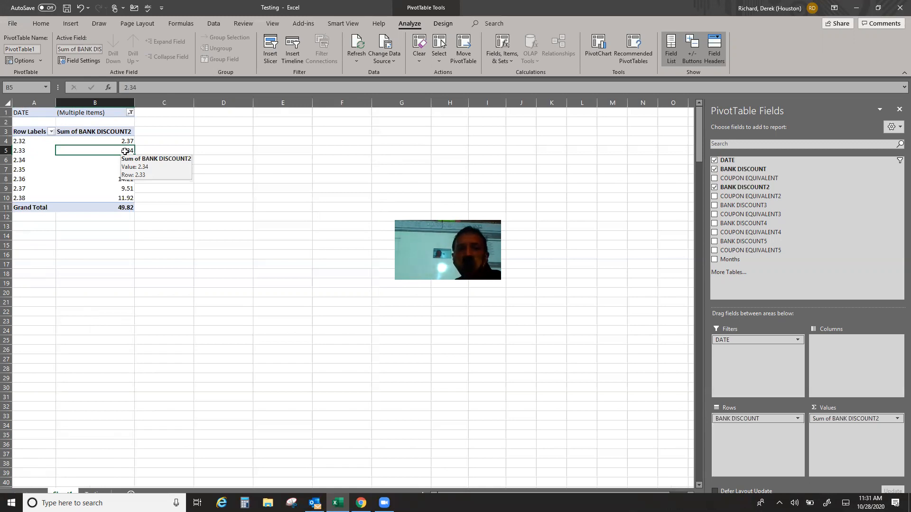
double_click(241, 16)
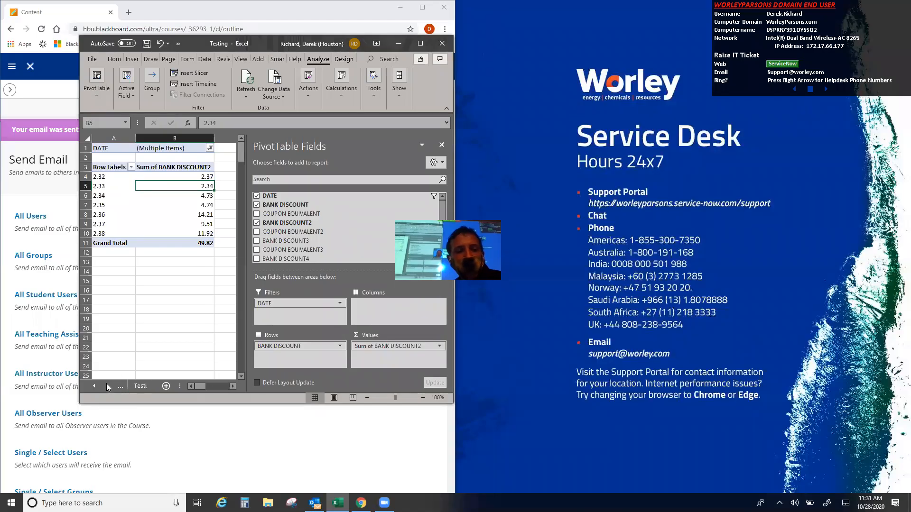
click(138, 387)
key(ctrl+c)
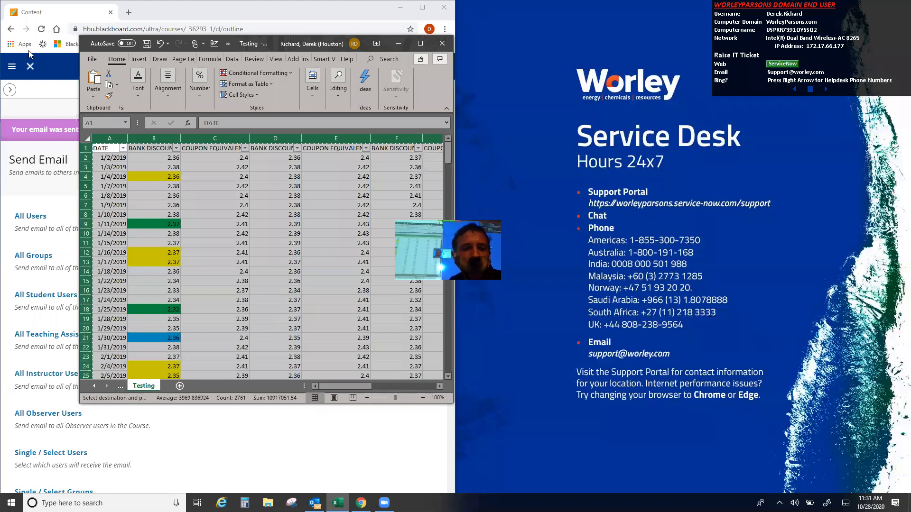
click(179, 386)
key(ctrl+v)
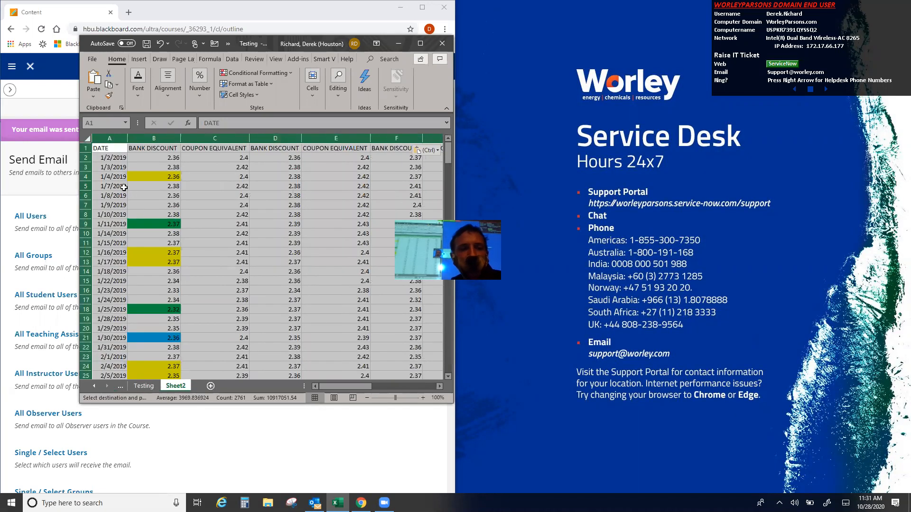
- Try inserting a blank column before the first BANK DISCOUNT column on Sheet2 and undo the insertion
click(123, 177)
click(143, 139)
right_click(144, 138)
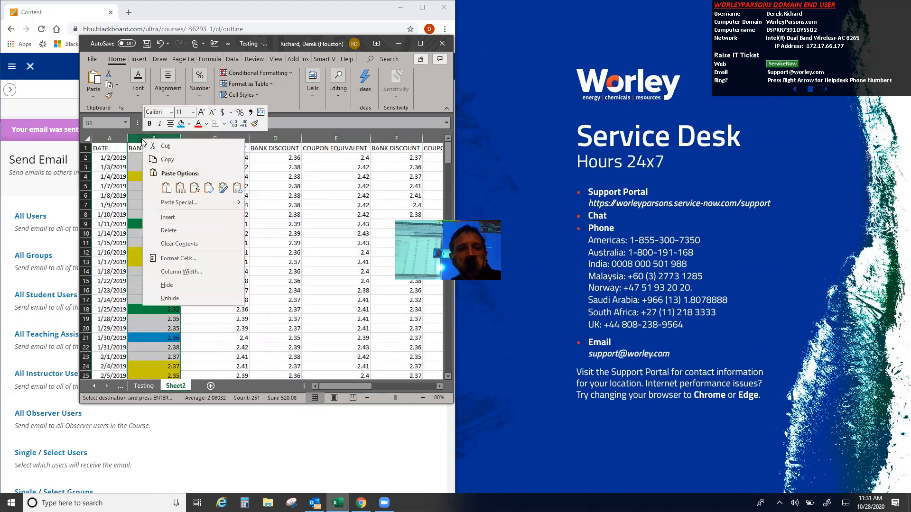
click(171, 218)
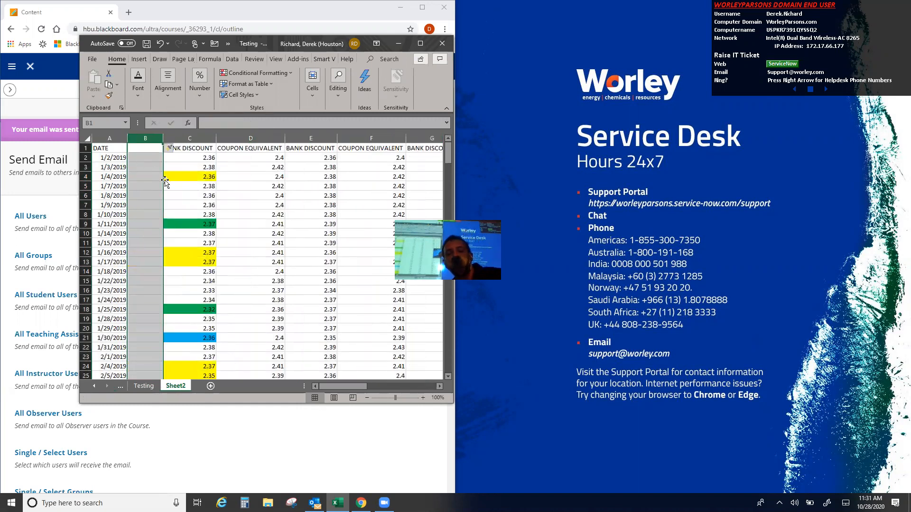
key(ctrl+z)
- Return to the PivotTable on Sheet1 and maximize the workbook window
click(94, 386)
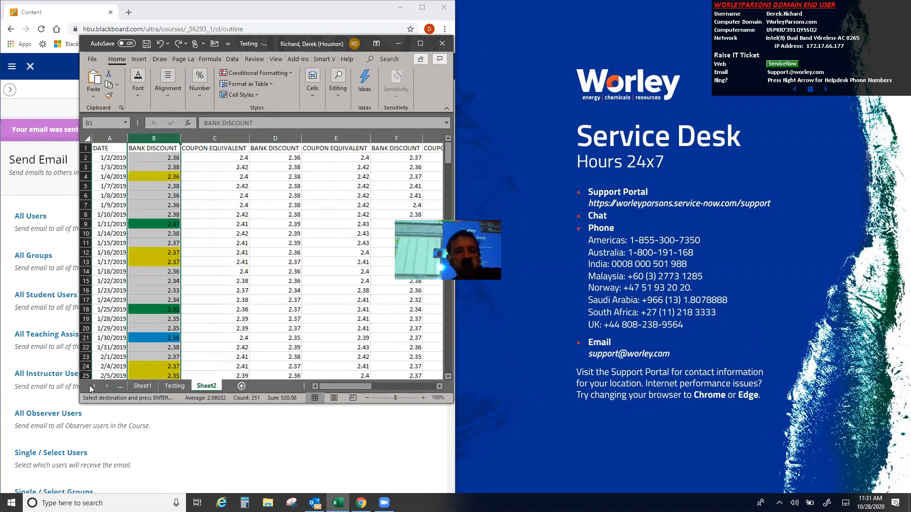
click(141, 386)
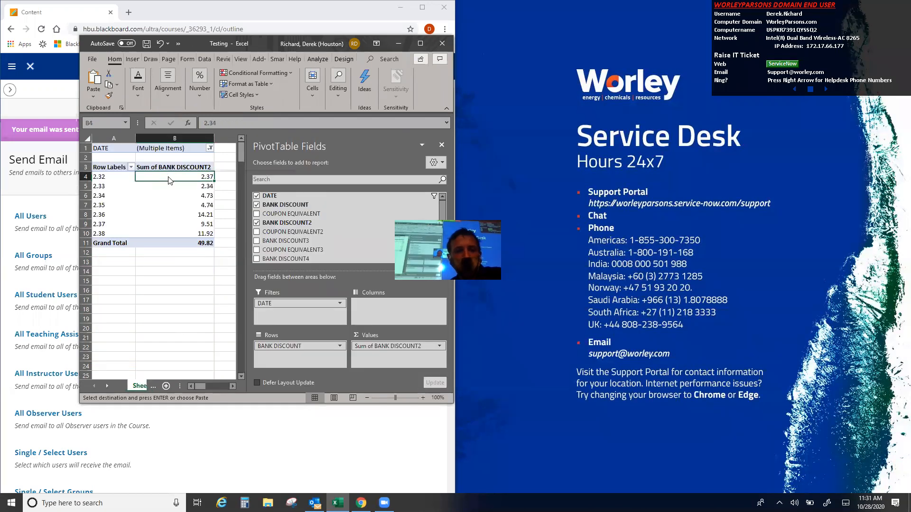
right_click(170, 177)
click(130, 200)
click(423, 39)
- Start changing the PivotTable's data source and switch the range selection to Sheet2
click(356, 27)
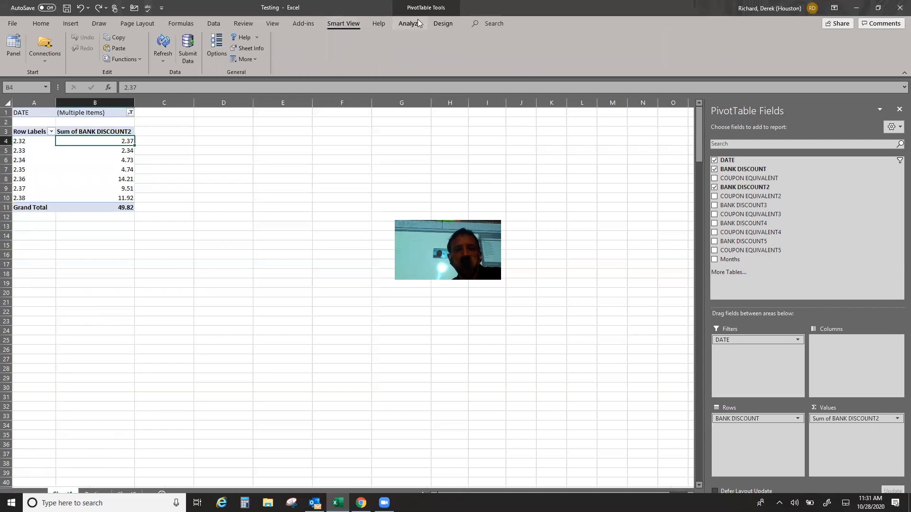
click(444, 25)
click(402, 26)
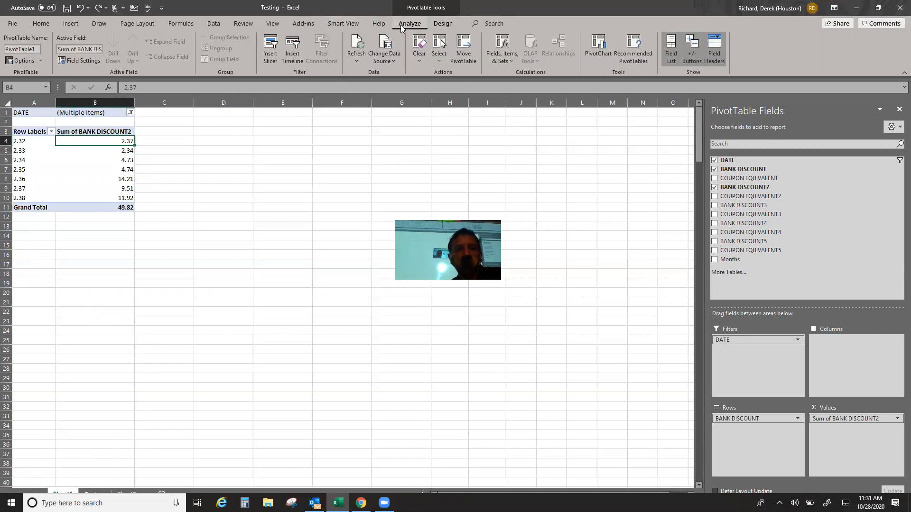
click(393, 62)
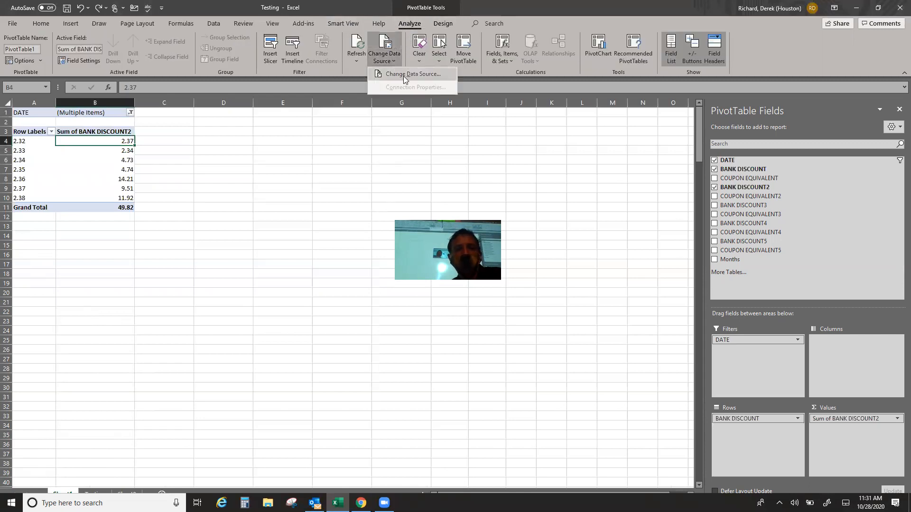
click(408, 73)
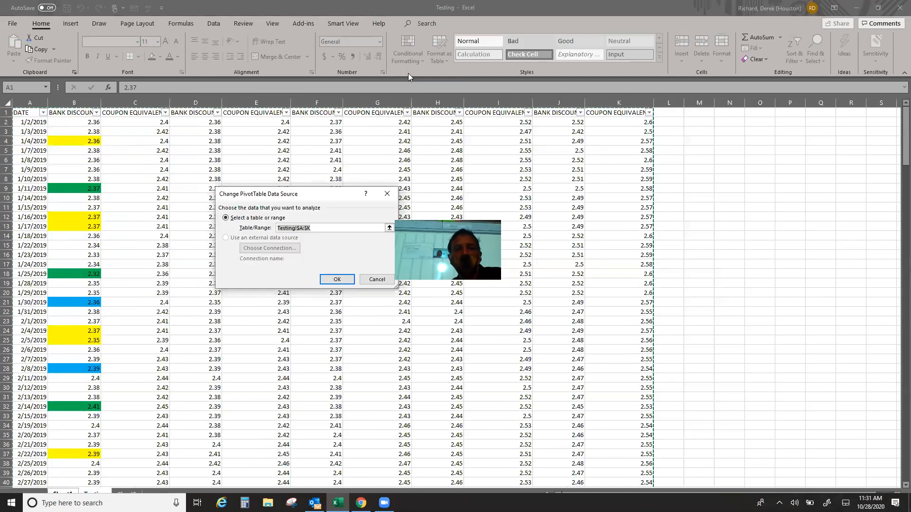
click(389, 229)
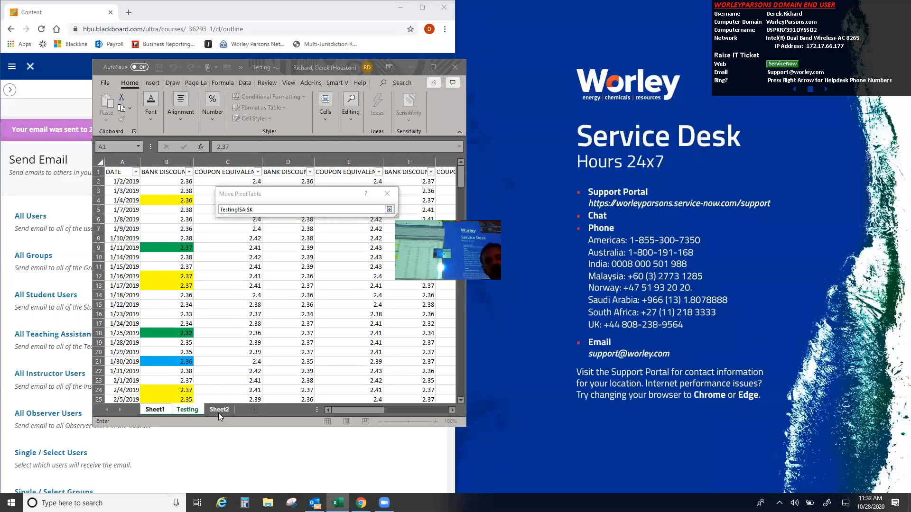
click(220, 411)
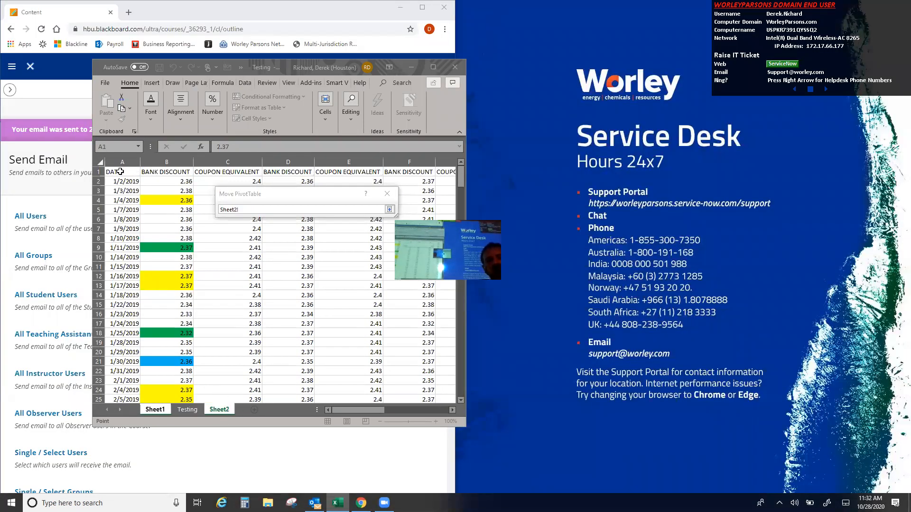
- Try to use all cells of Sheet2 as the PivotTable's source range
click(100, 163)
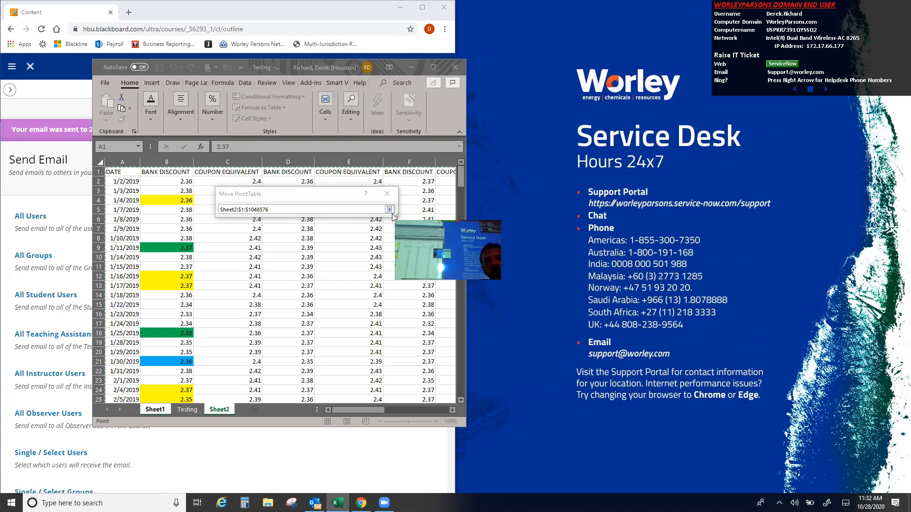
click(389, 210)
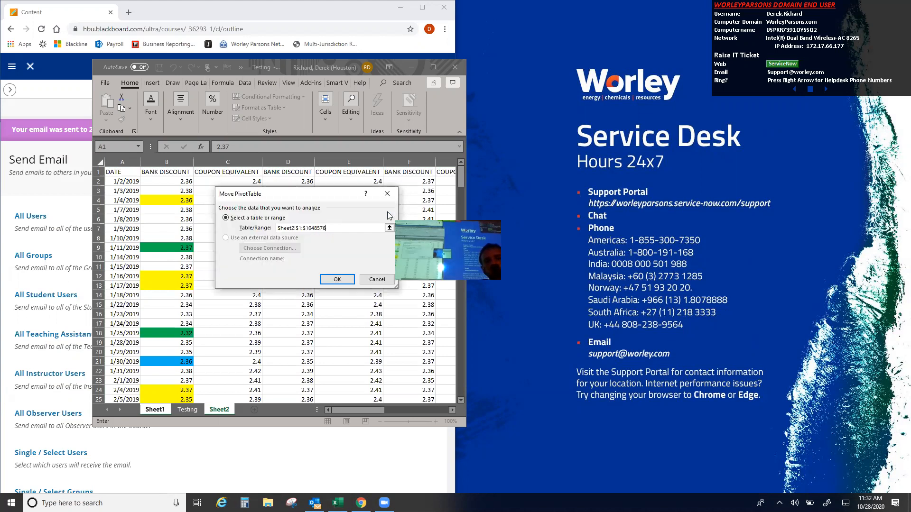
click(338, 279)
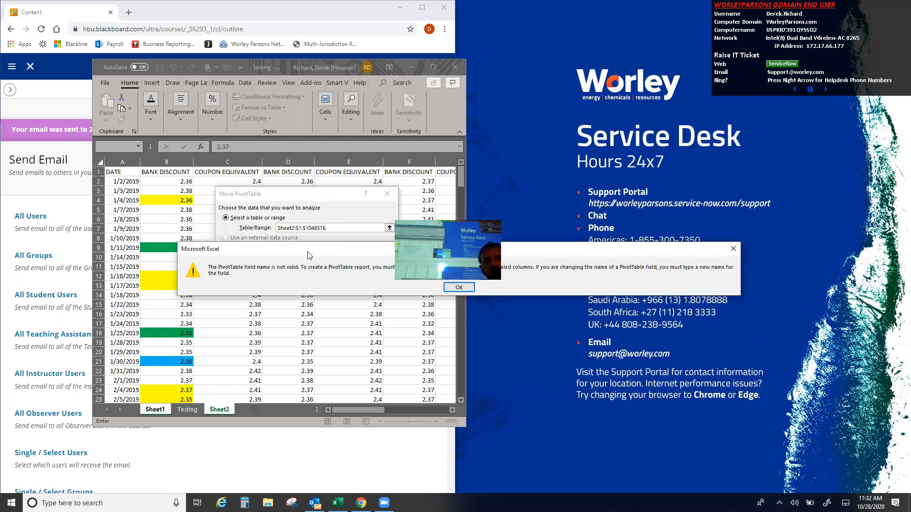
drag(309, 255, 248, 341)
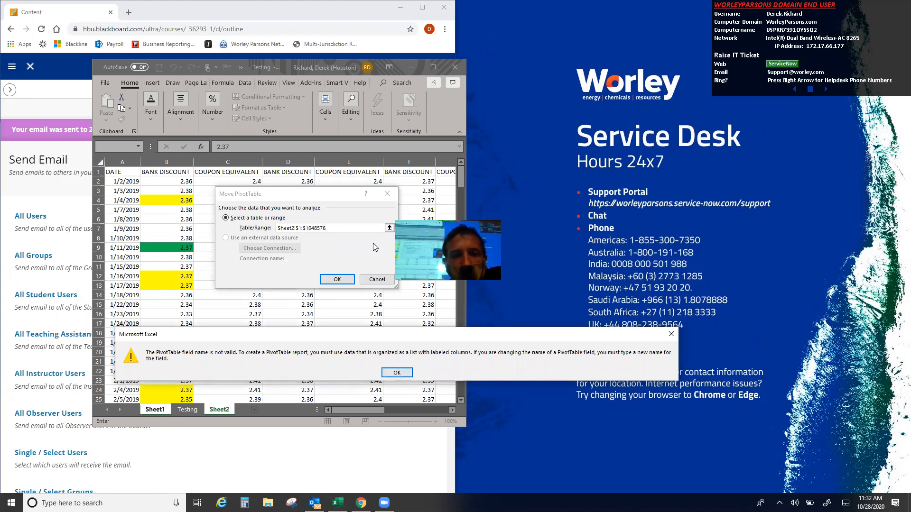
click(397, 373)
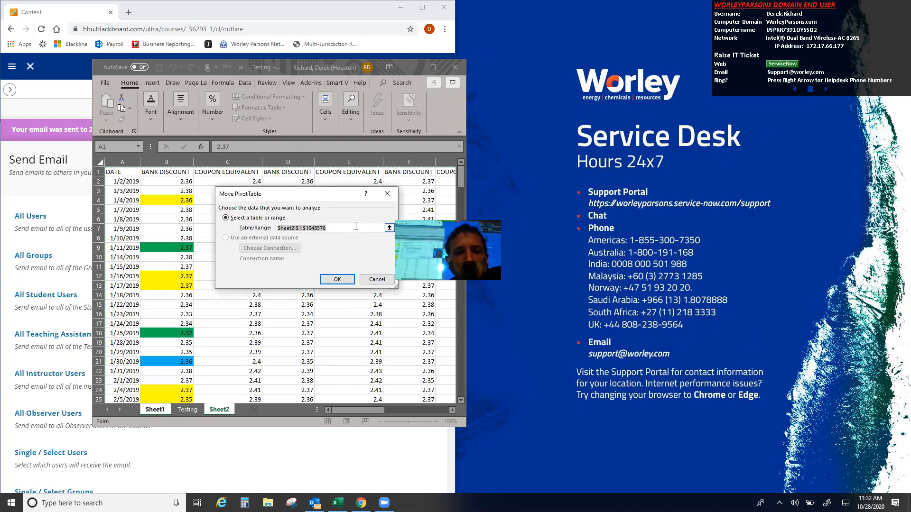
- Set the PivotTable's source range to Sheet2!$A$1:$K$251, apply it and maximize the workbook window
click(125, 174)
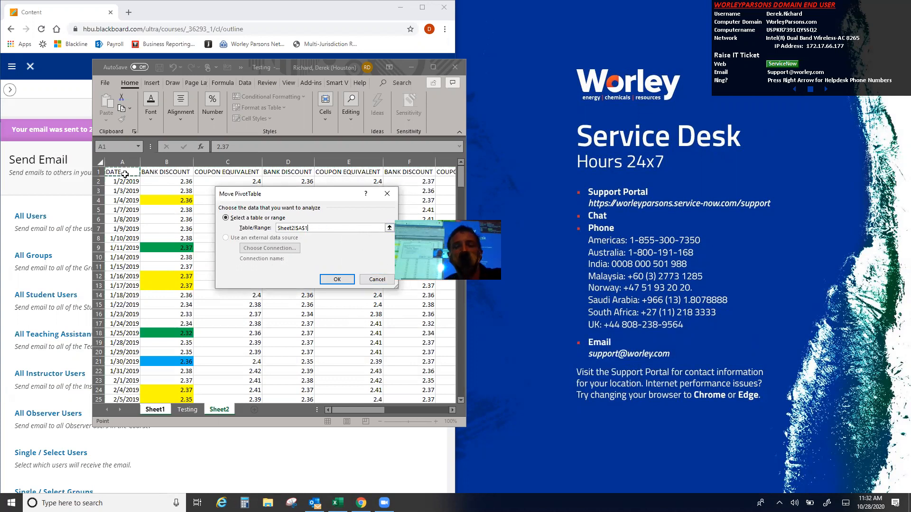
key(Return)
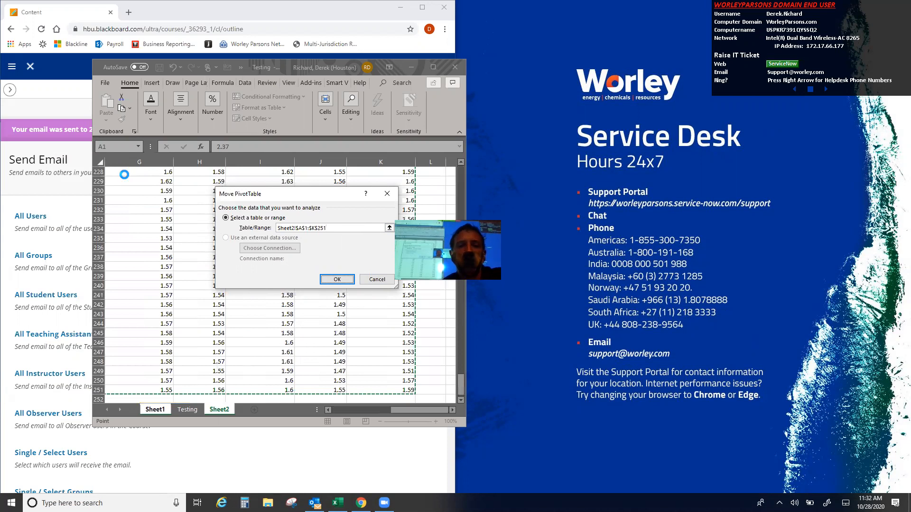
click(432, 69)
drag(84, 264, 12, 259)
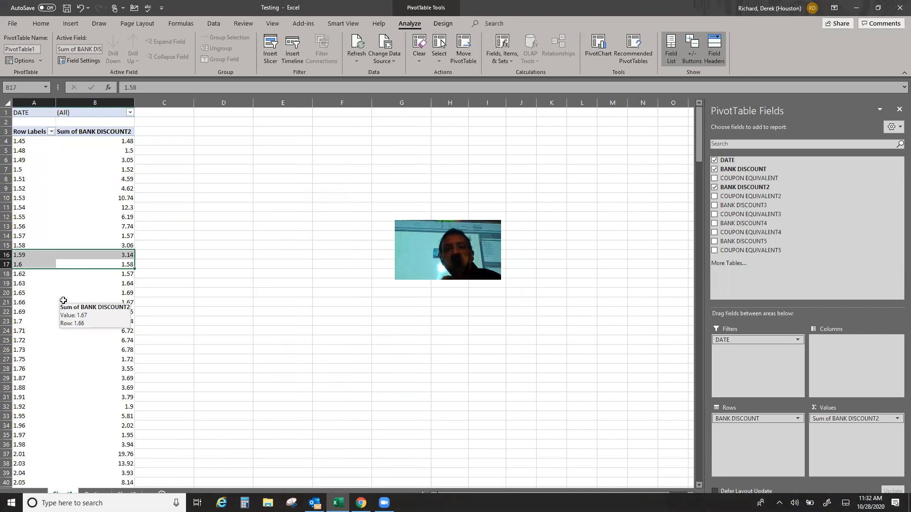
- Switch from the PivotTable to the Sheet2 source data and show it in a maximized window
drag(237, 12, 172, 101)
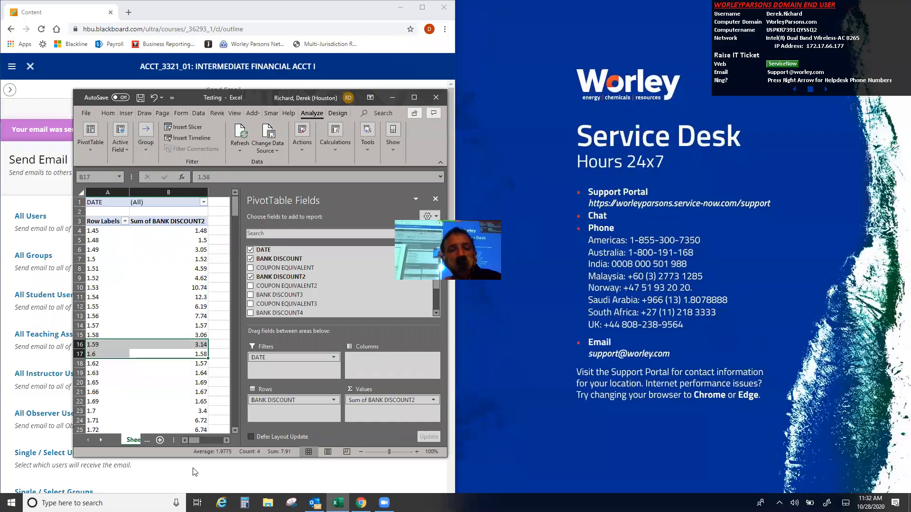
click(101, 440)
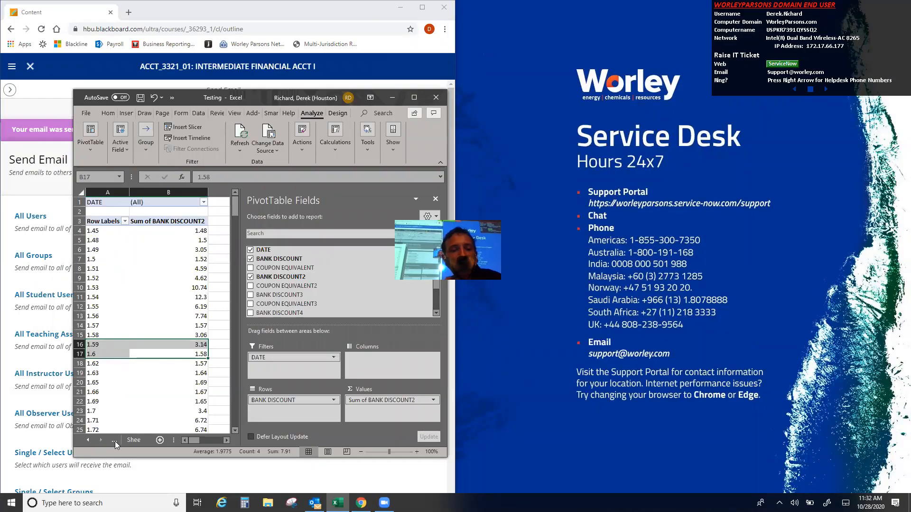
click(128, 443)
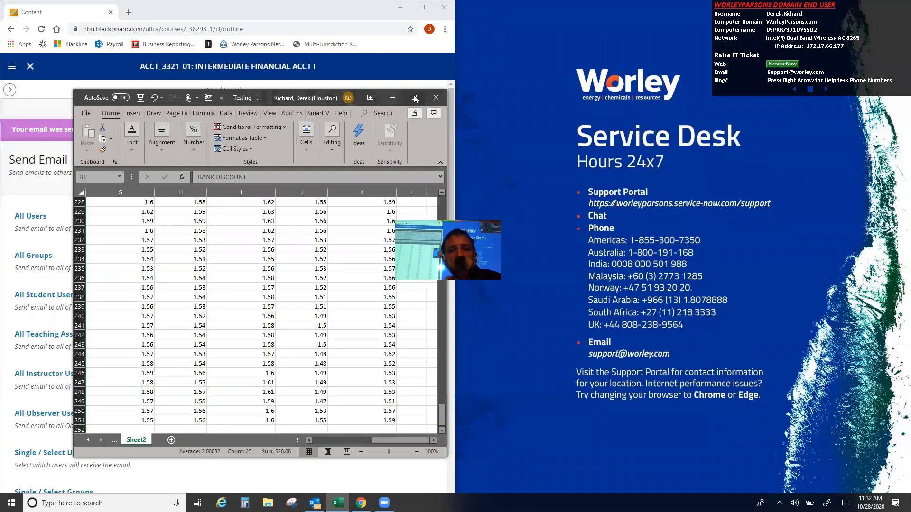
click(414, 97)
- Replace the 1/2/2019 value in the first BANK DISCOUNT column of Sheet2 (cell B2) with 1
drag(288, 170, 12, 392)
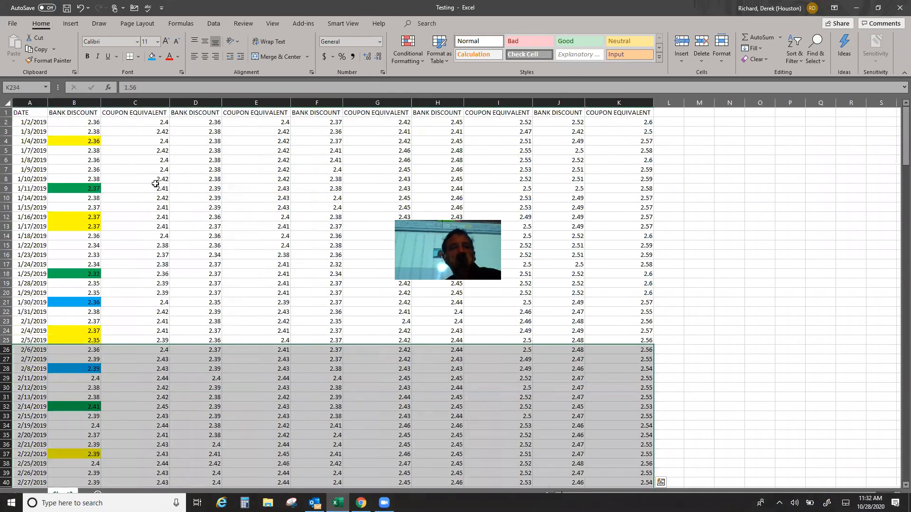
click(152, 188)
click(79, 122)
text(1)
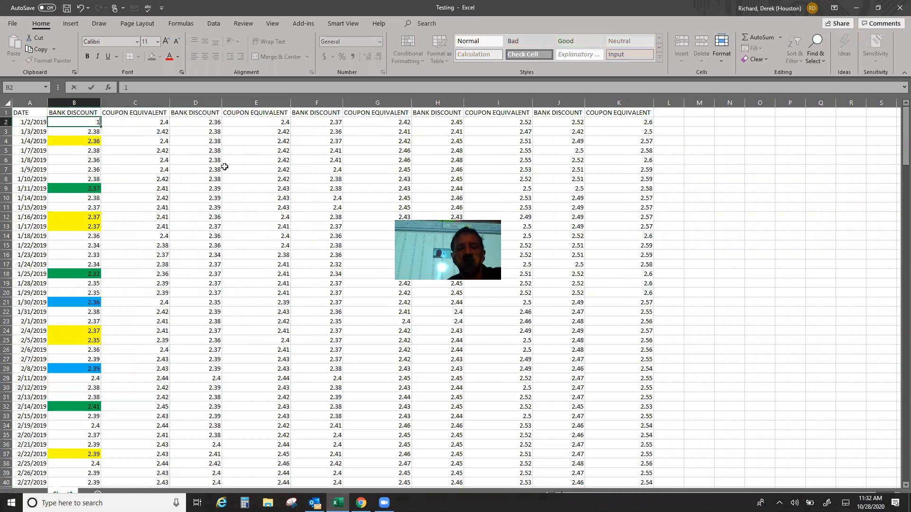
- Set the 1/2/2019 bank discount in cell B2 to 100000 and go back to the pivot table on Sheet1
text(000000)
key(Return)
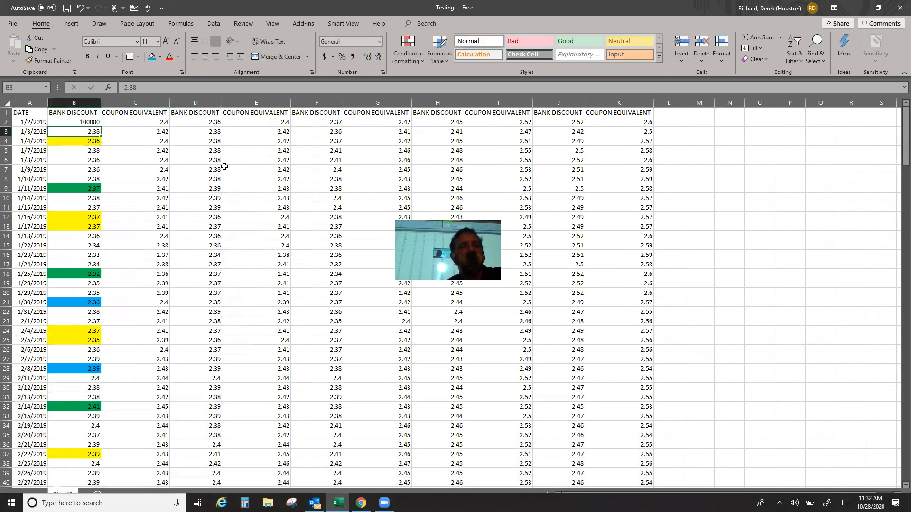
double_click(243, 14)
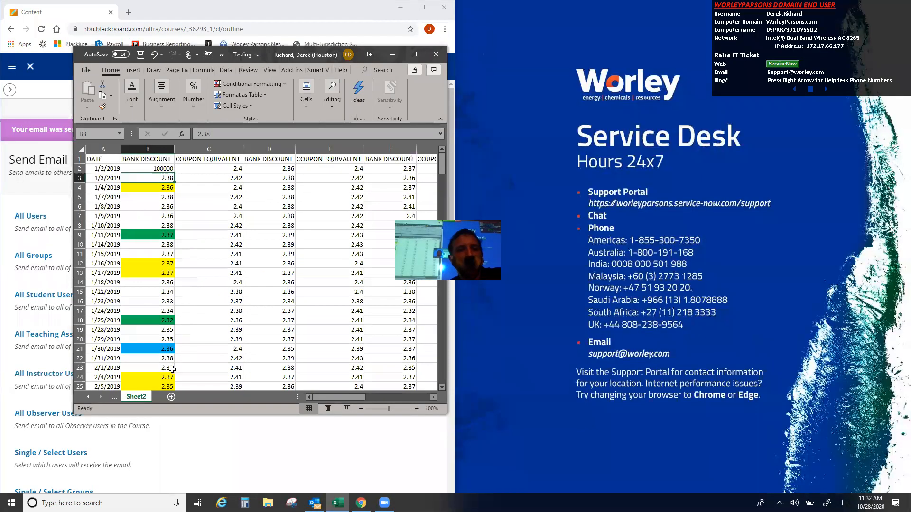
click(87, 397)
click(87, 397)
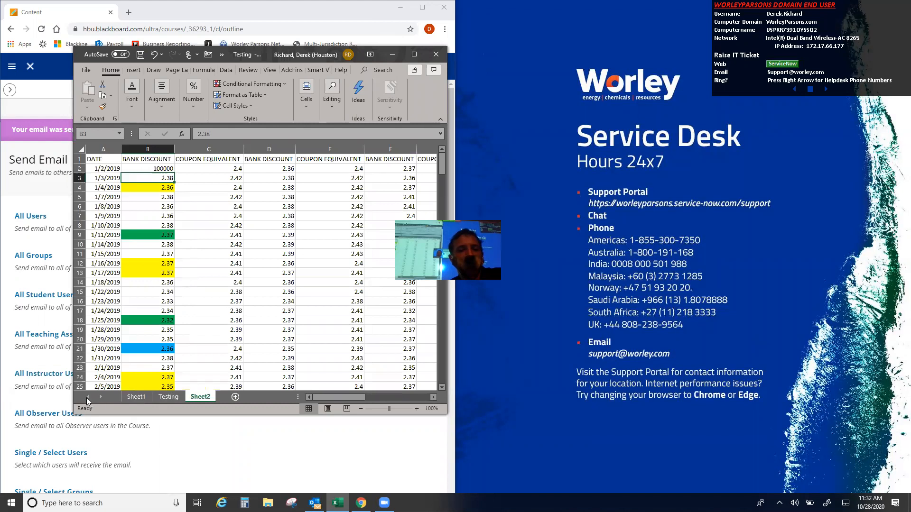
click(141, 398)
click(163, 217)
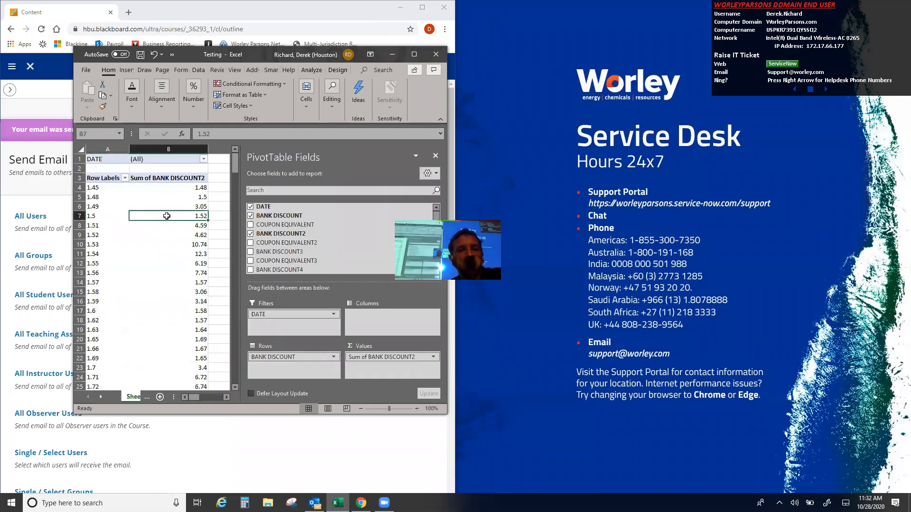
click(407, 57)
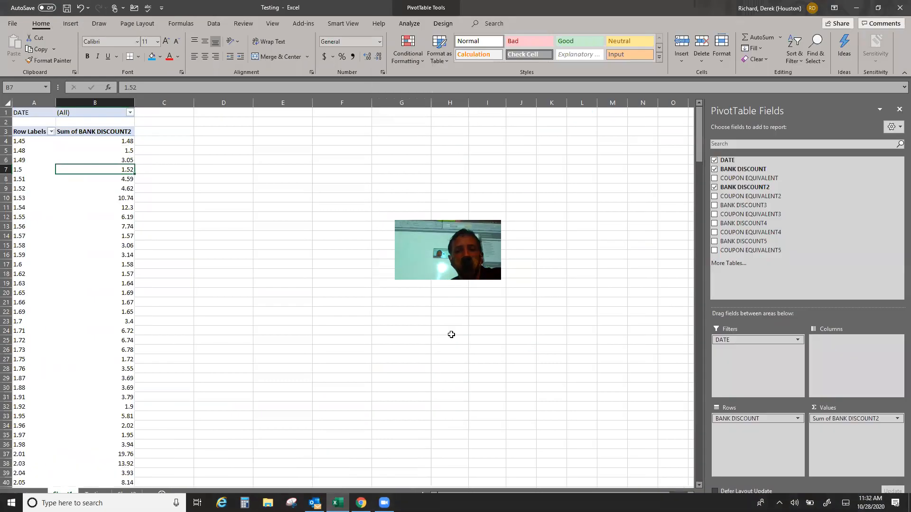
- Rearrange the pivot table with DATE in rows and BANK DISCOUNT summed as values, removing BANK DISCOUNT2
drag(752, 338, 846, 375)
click(896, 419)
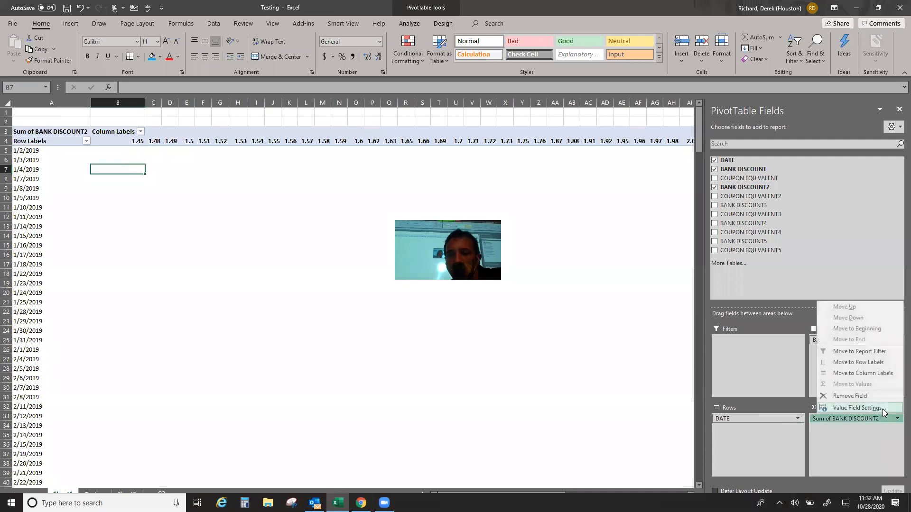
click(861, 396)
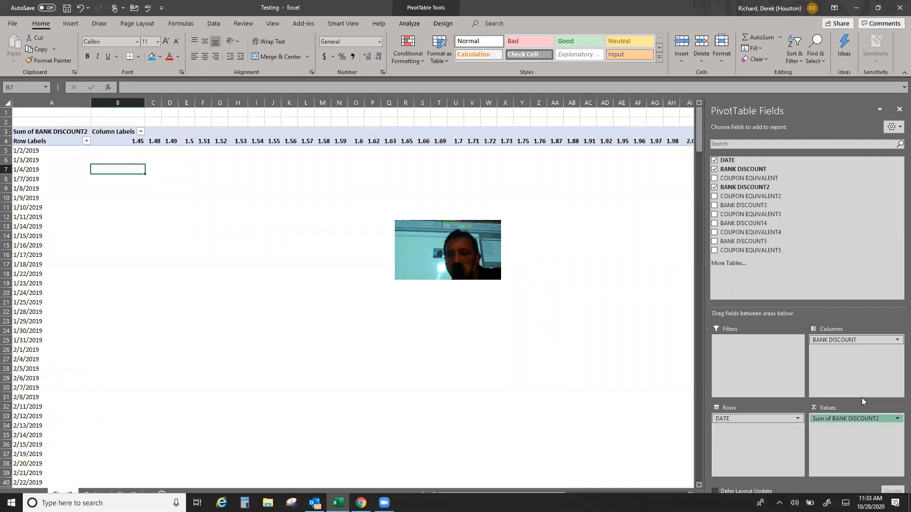
drag(835, 339, 854, 435)
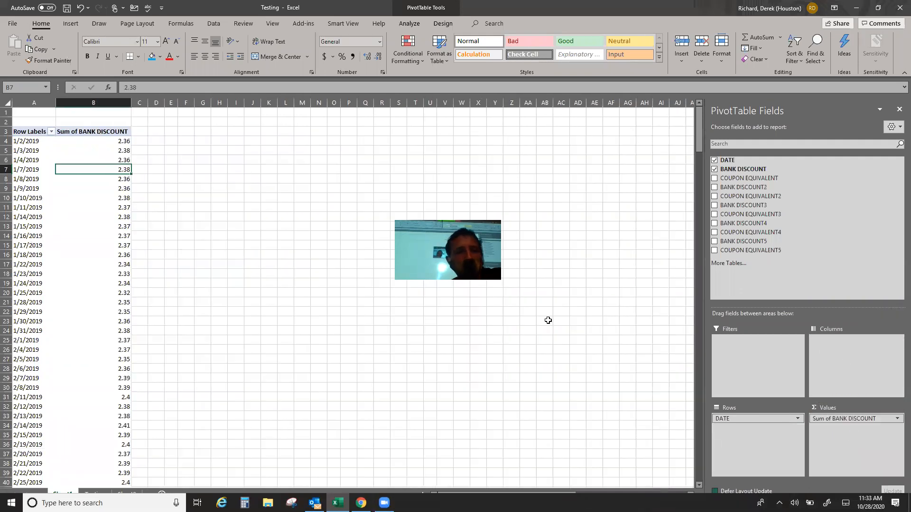
- Apply the comma number style to the pivot table's Sum of BANK DISCOUNT column
click(115, 100)
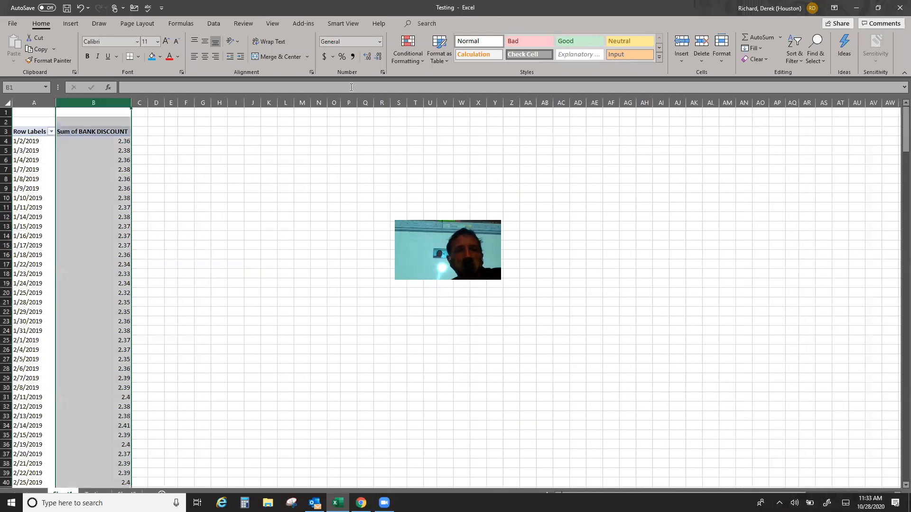
click(353, 57)
click(96, 178)
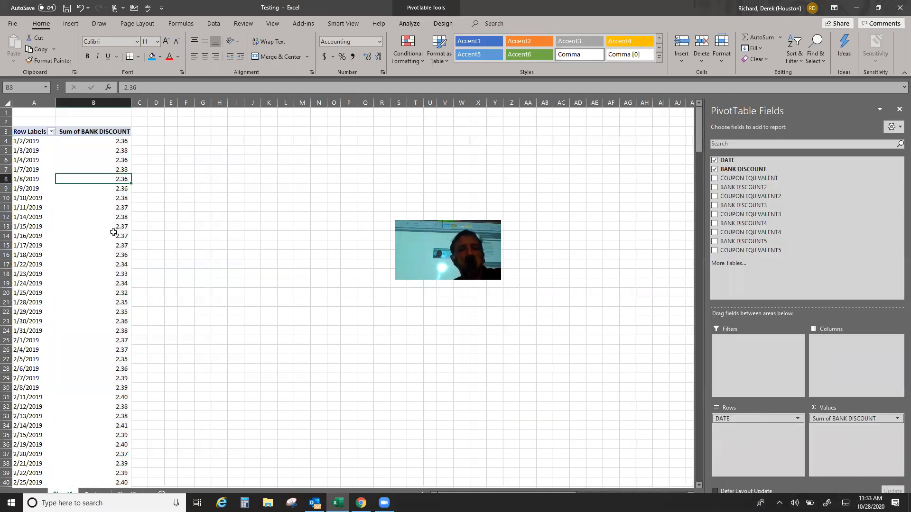
click(99, 199)
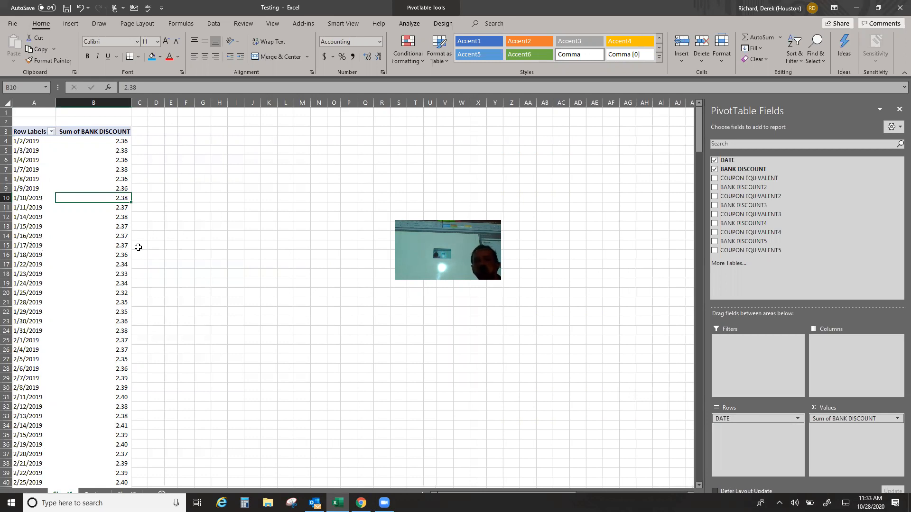
- Refresh the pivot table so that it picks up the changed source data
right_click(93, 198)
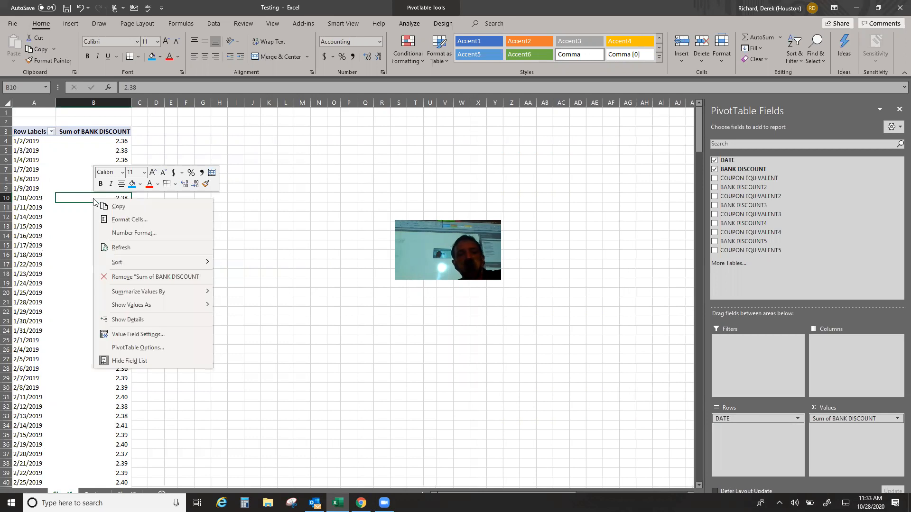
click(59, 201)
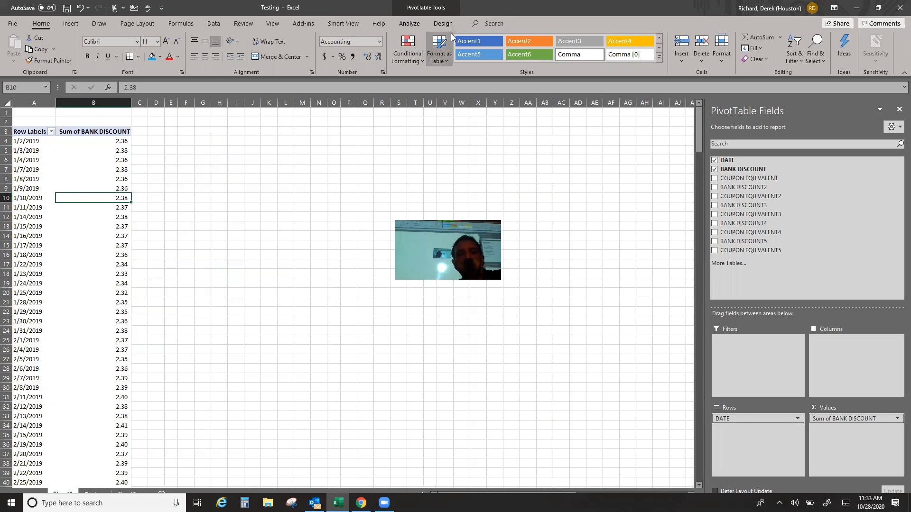
click(409, 24)
click(357, 44)
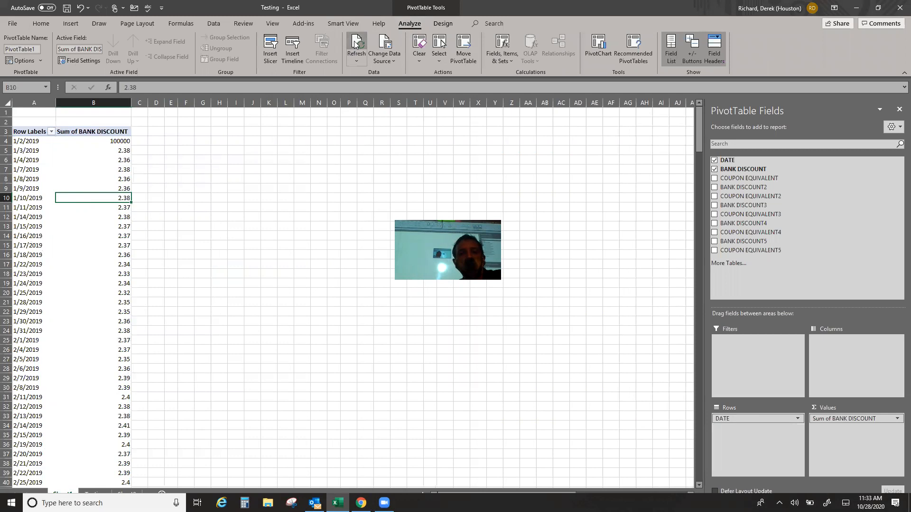
- Format column B of the refreshed pivot table with the comma style again
click(104, 103)
click(352, 57)
click(110, 144)
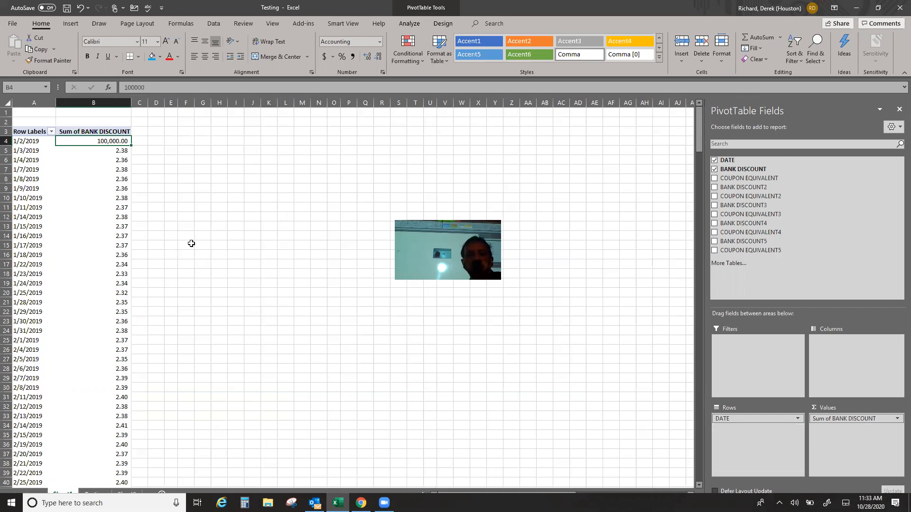
click(409, 23)
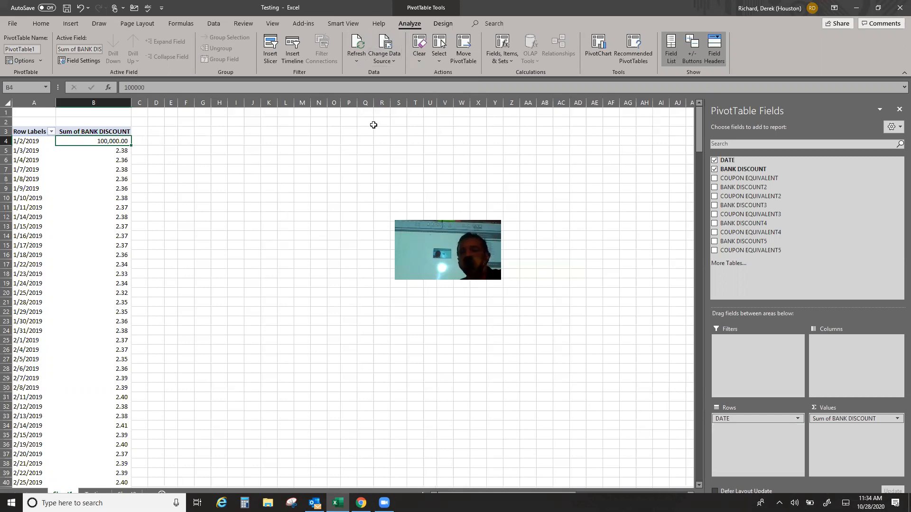
double_click(301, 13)
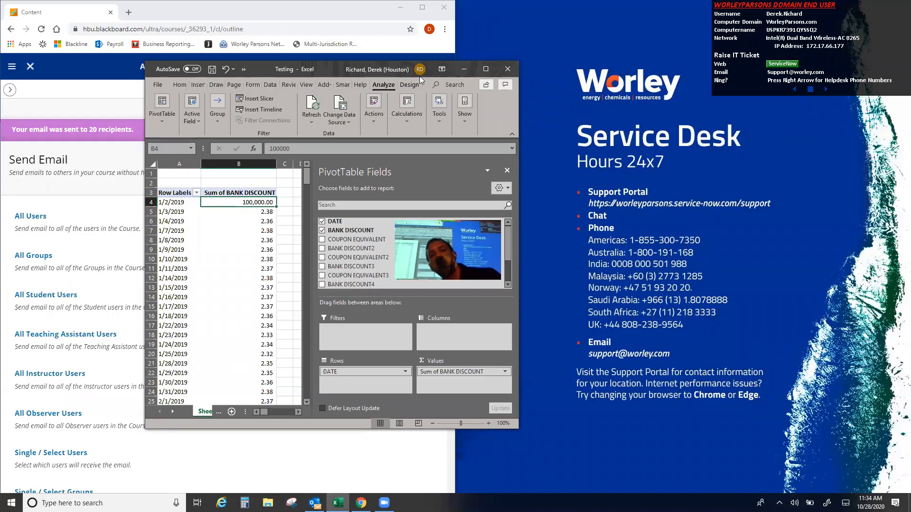
click(489, 74)
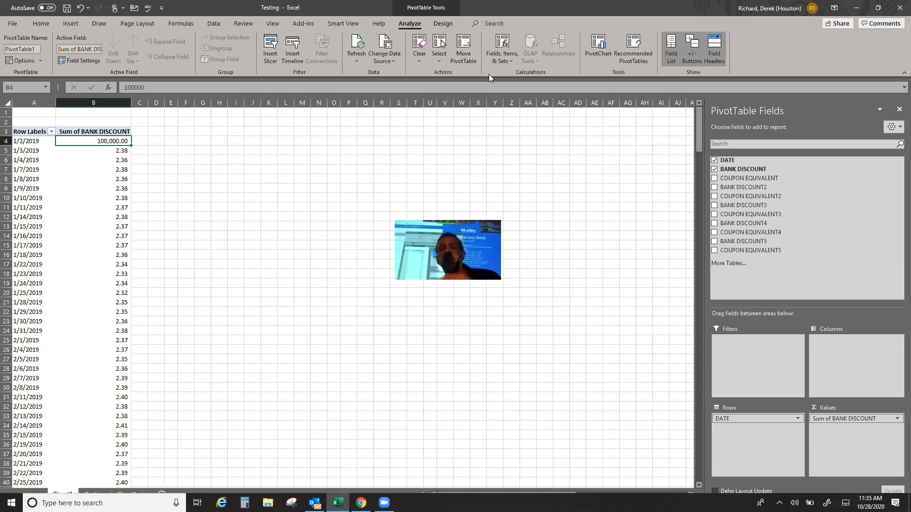
- Add a new worksheet, place it before Sheet1 and rename it Template
key(super+Down)
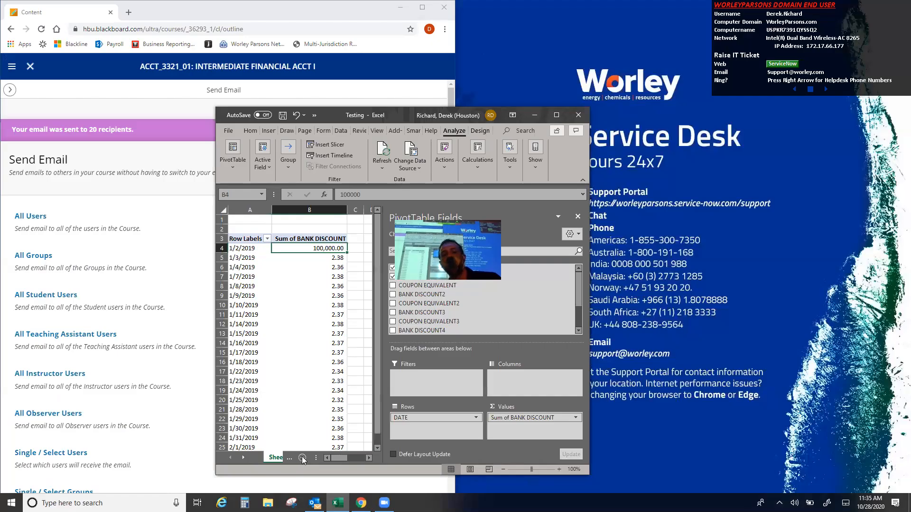
click(301, 457)
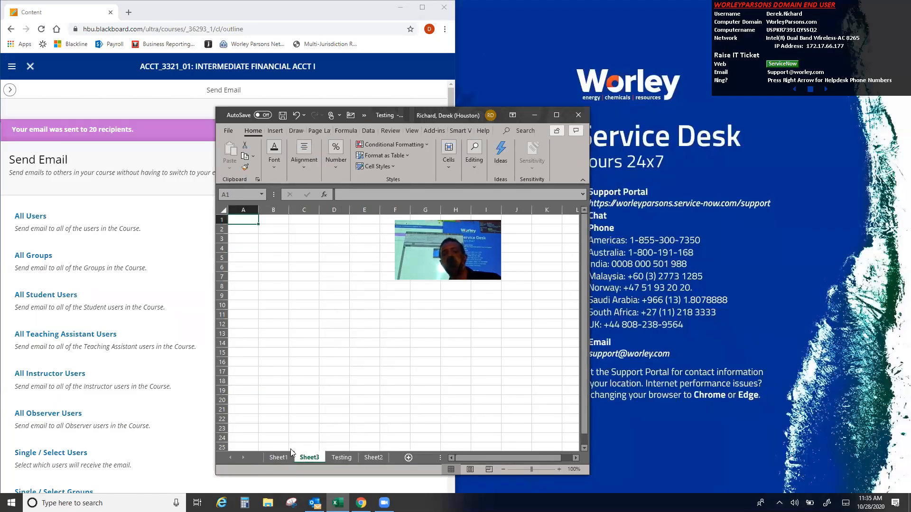
drag(290, 448, 278, 458)
double_click(278, 459)
text(Template)
key(Return)
click(242, 351)
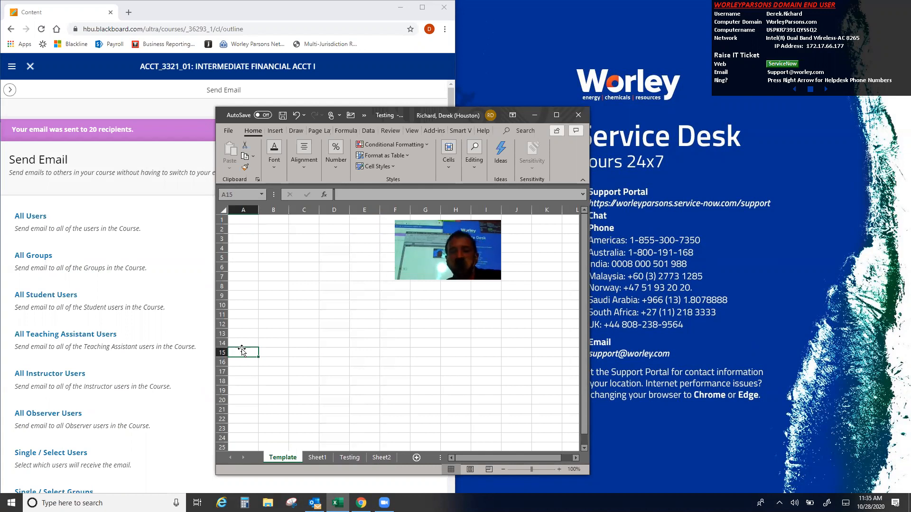
key(Up)
key(Up)
key(Up)
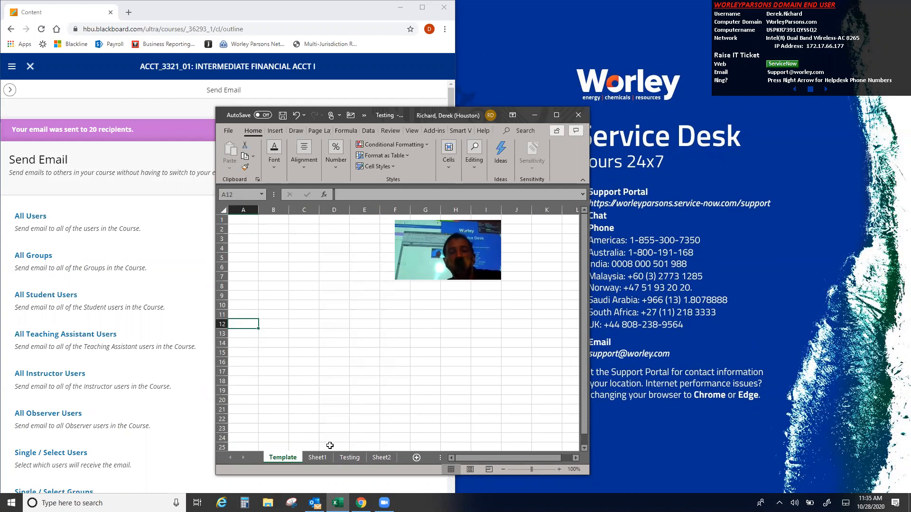
click(313, 457)
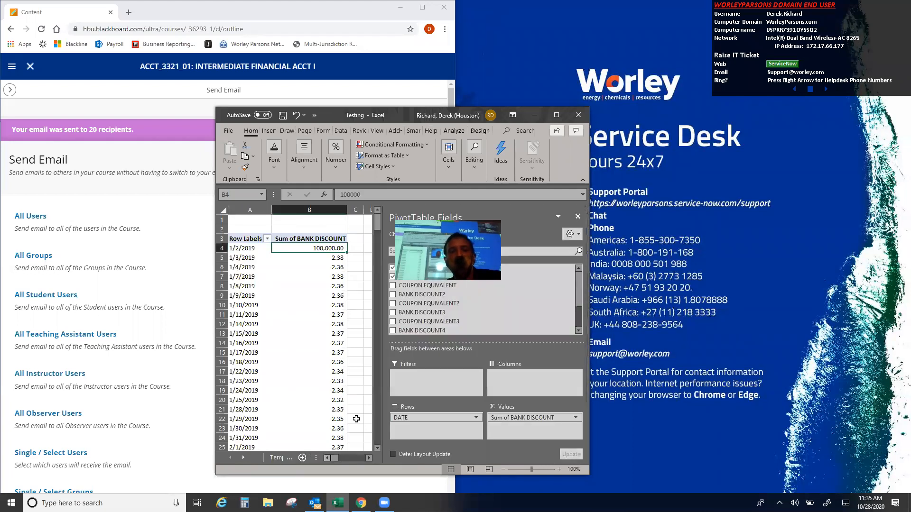
click(557, 115)
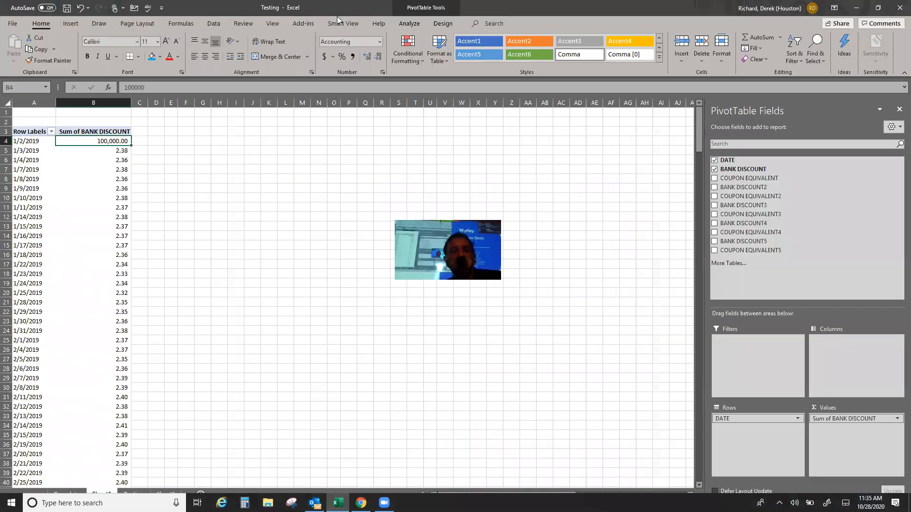
- On Sheet2, insert a new column before the first BANK DISCOUNT column and enter the header Month
double_click(336, 13)
click(161, 376)
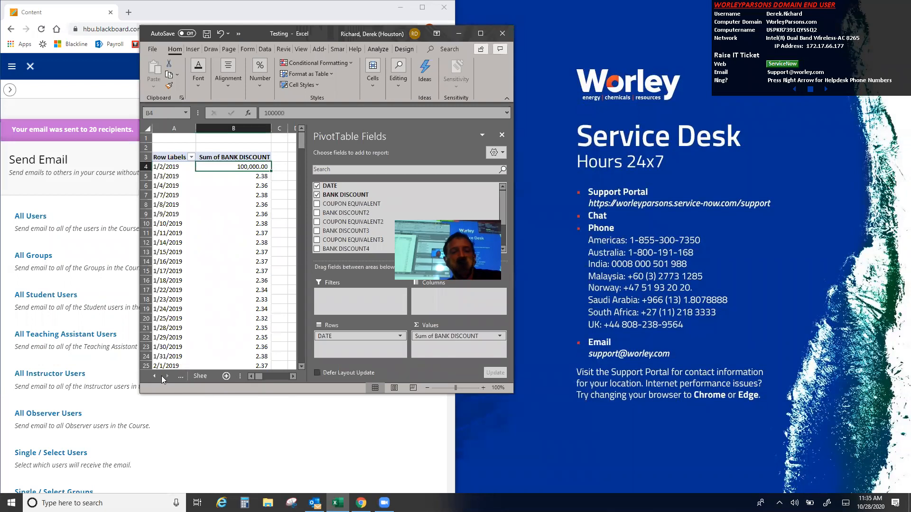
click(198, 376)
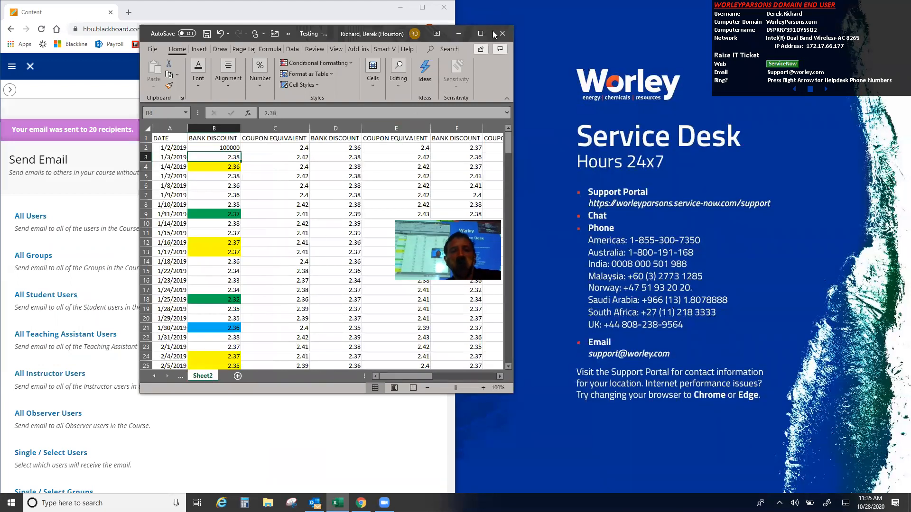
click(479, 34)
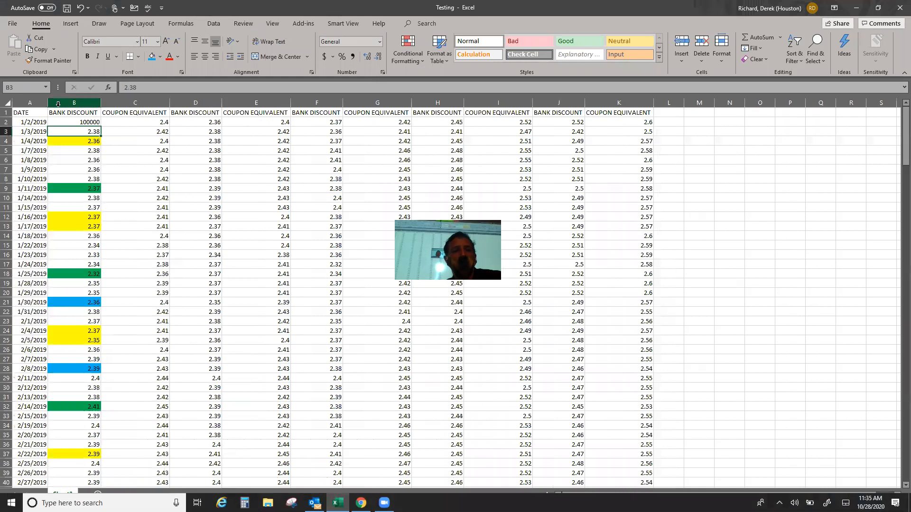
click(66, 102)
right_click(66, 104)
click(90, 185)
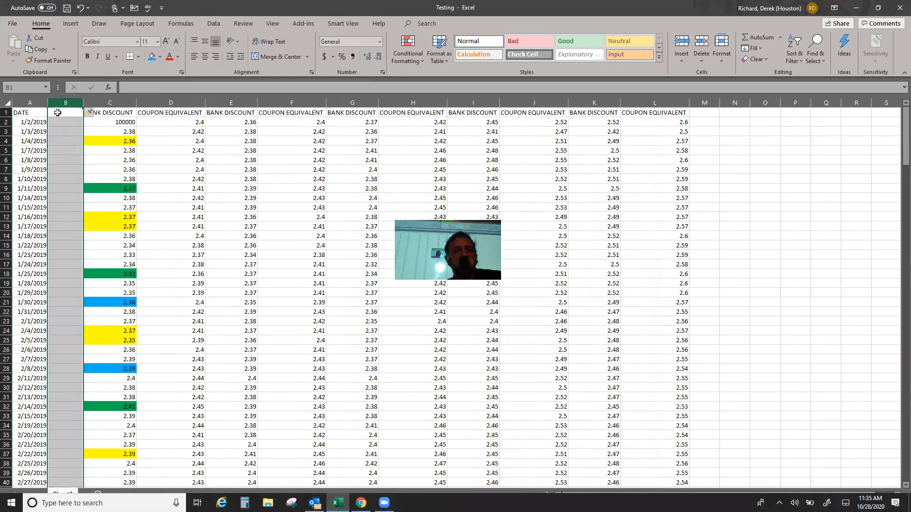
click(57, 113)
text(Month)
key(Return)
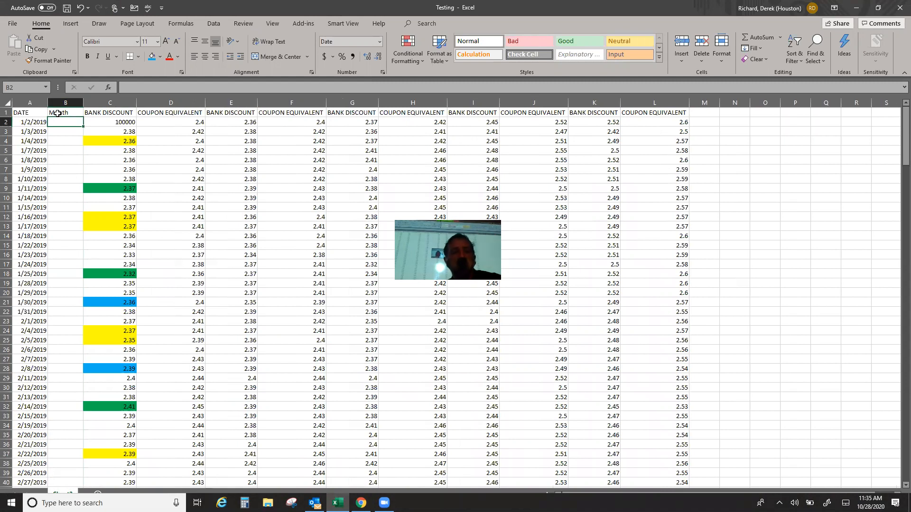
- Enter a MONTH formula in B2 that takes the date in A2 as its serial number
text(=)
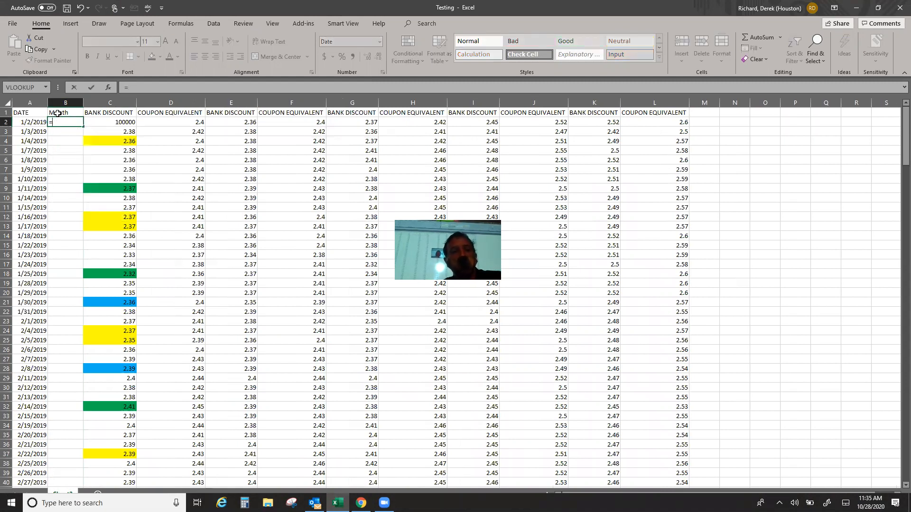
click(108, 88)
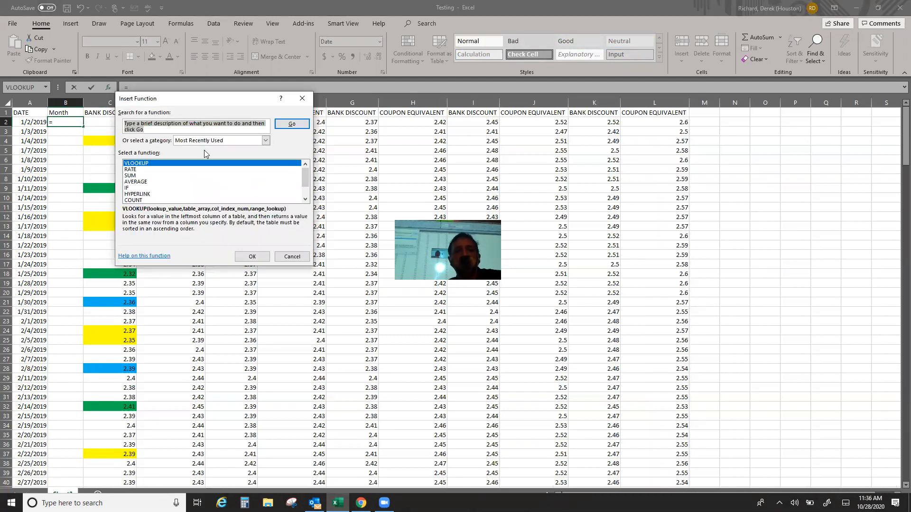
text(month)
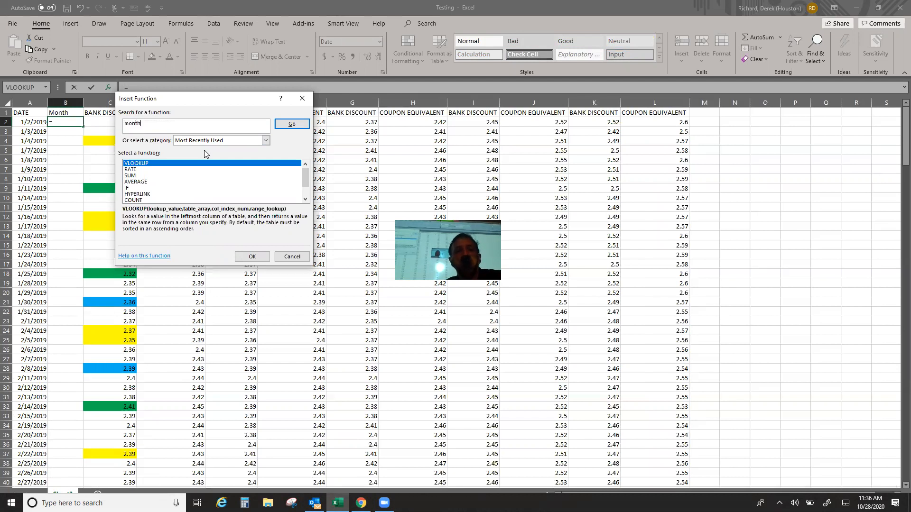
key(Return)
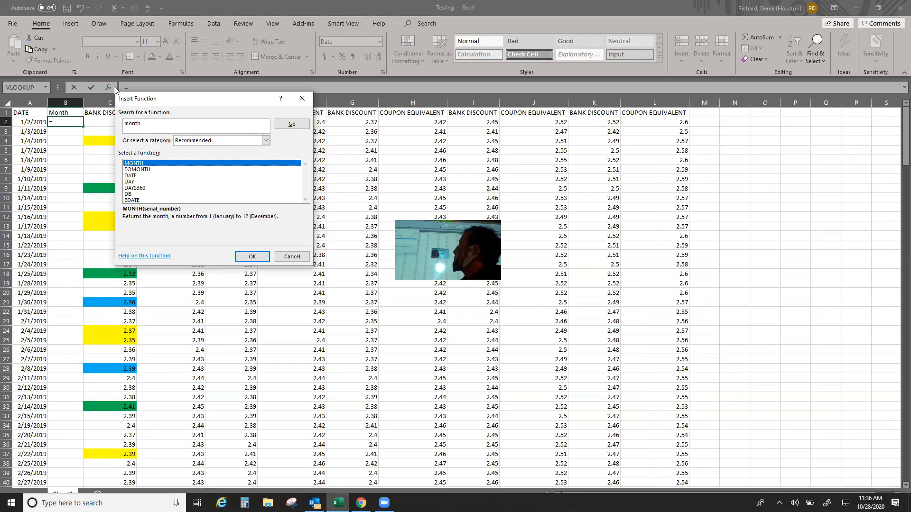
double_click(148, 164)
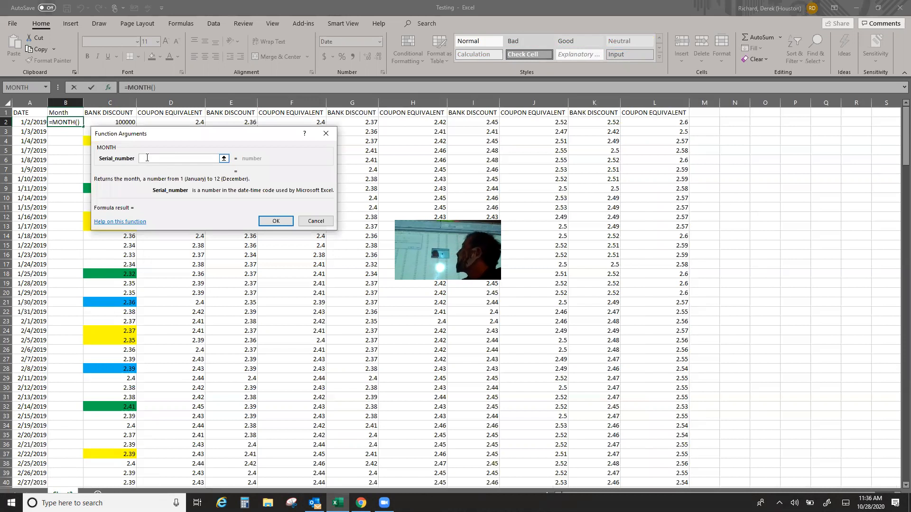
click(30, 122)
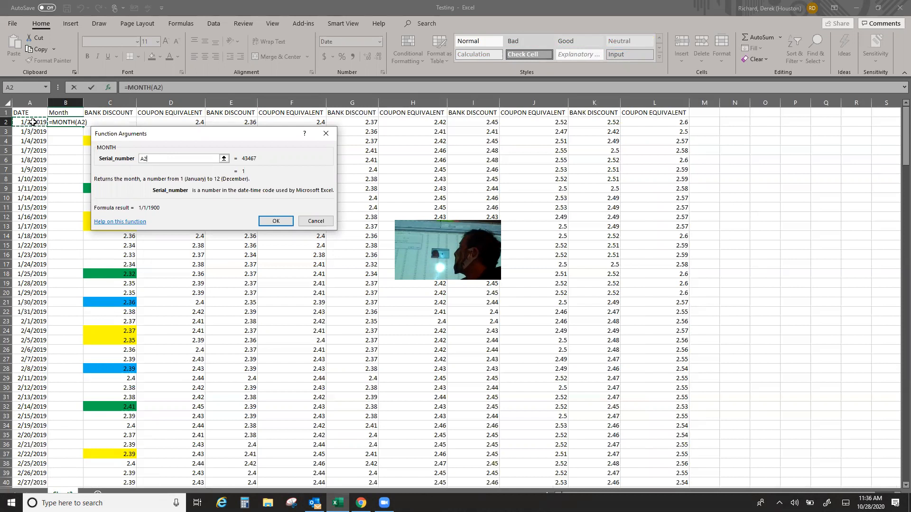
click(273, 222)
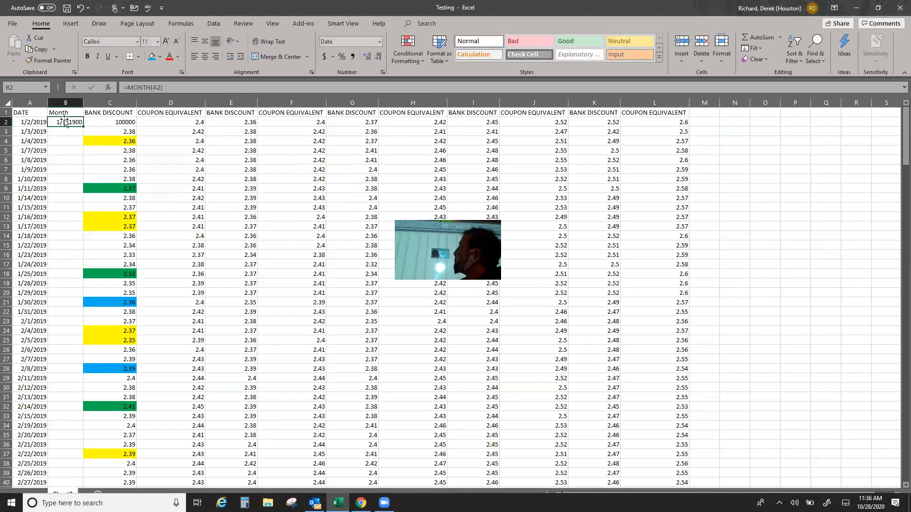
- Format B2 with the comma style and no decimal places
click(353, 57)
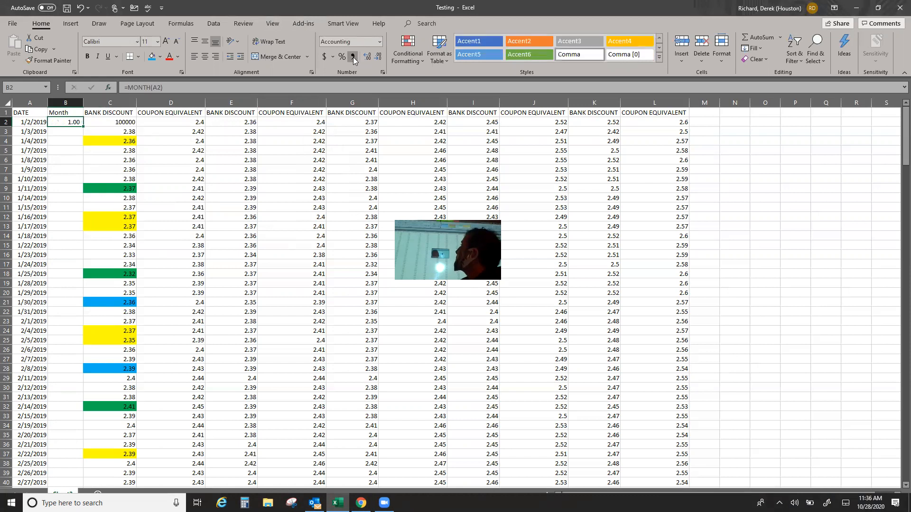
click(379, 57)
click(379, 57)
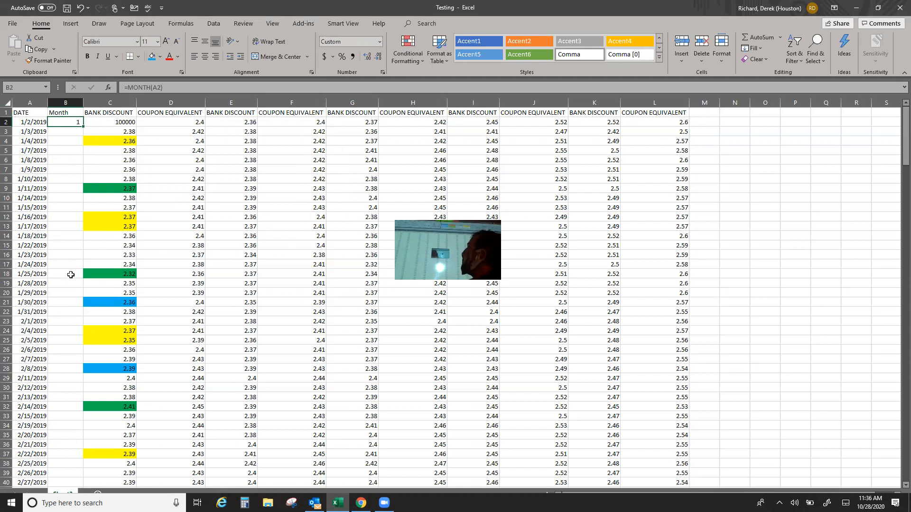
- Auto-fill the MONTH formula from B2 down the Month column, then undo the fill
double_click(84, 127)
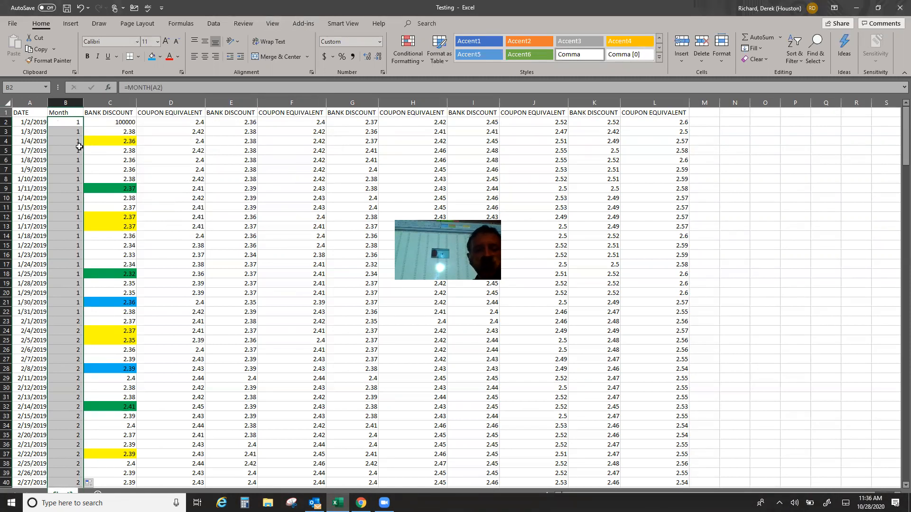
key(ctrl+z)
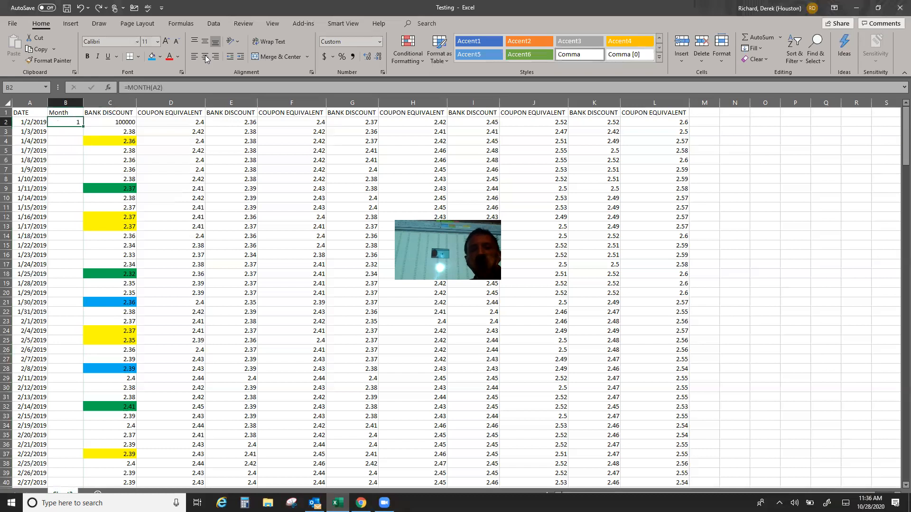
- Select the Month column from B251 up to B2, fill the MONTH formula down the range, and undo it
key(Left)
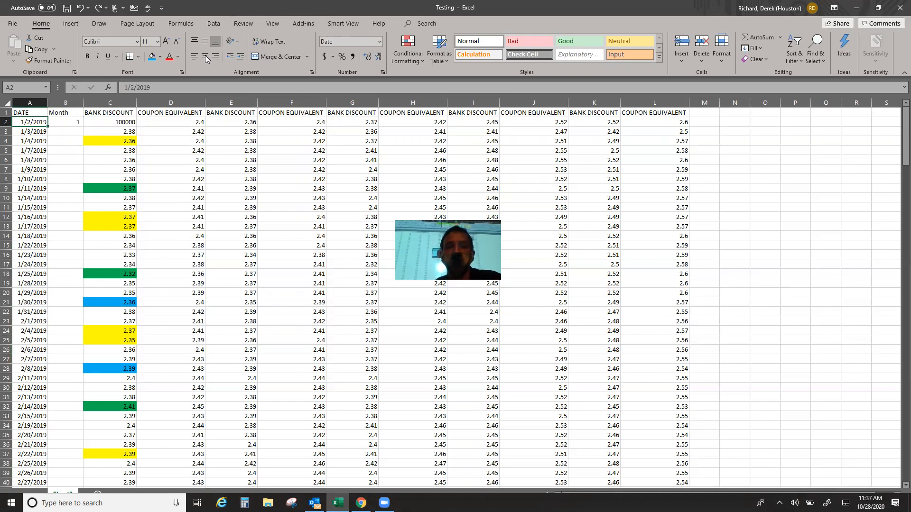
key(ctrl+Down)
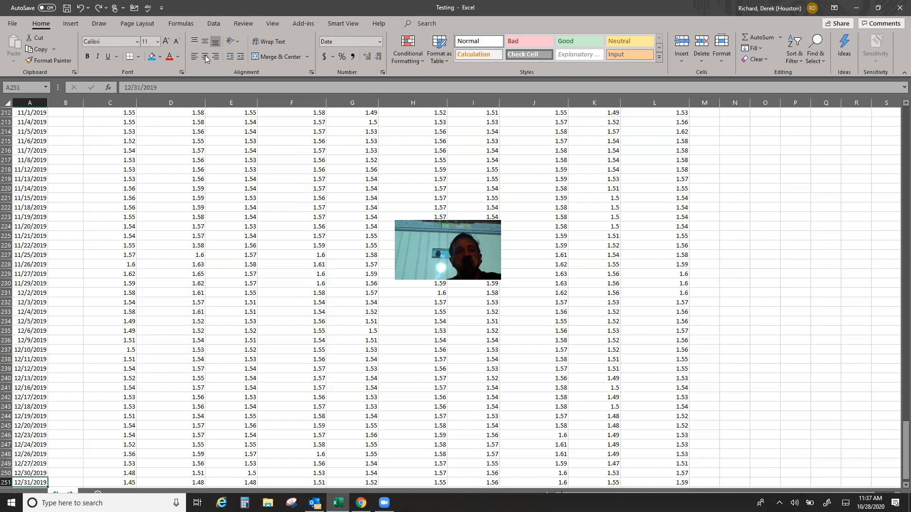
key(ctrl+Right)
key(Left)
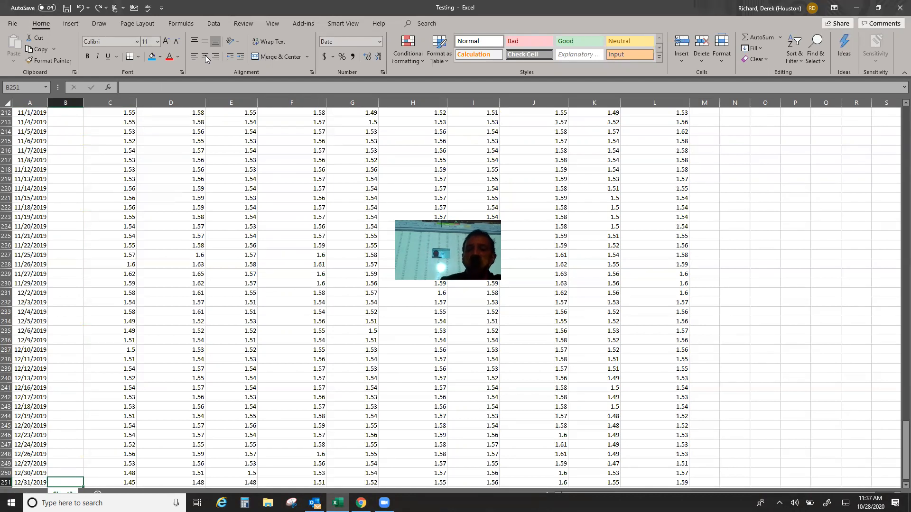
key(ctrl+shift+Up)
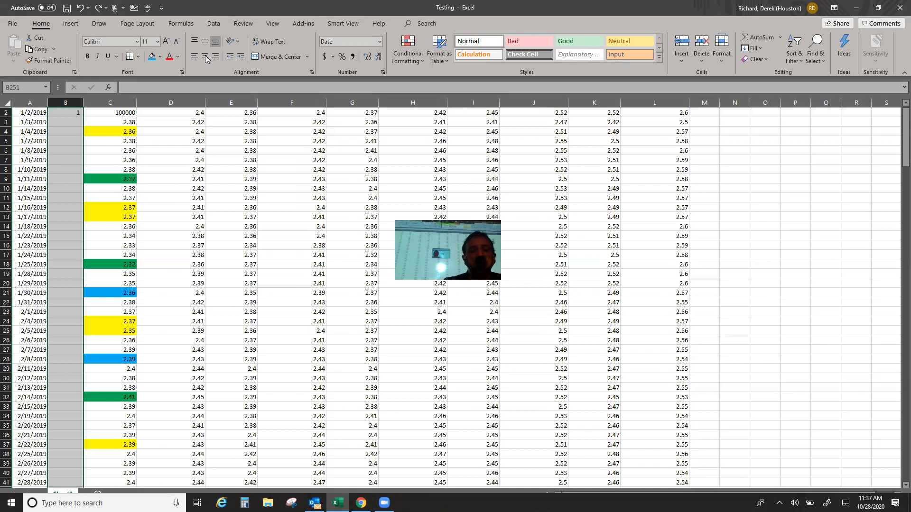
key(ctrl+d)
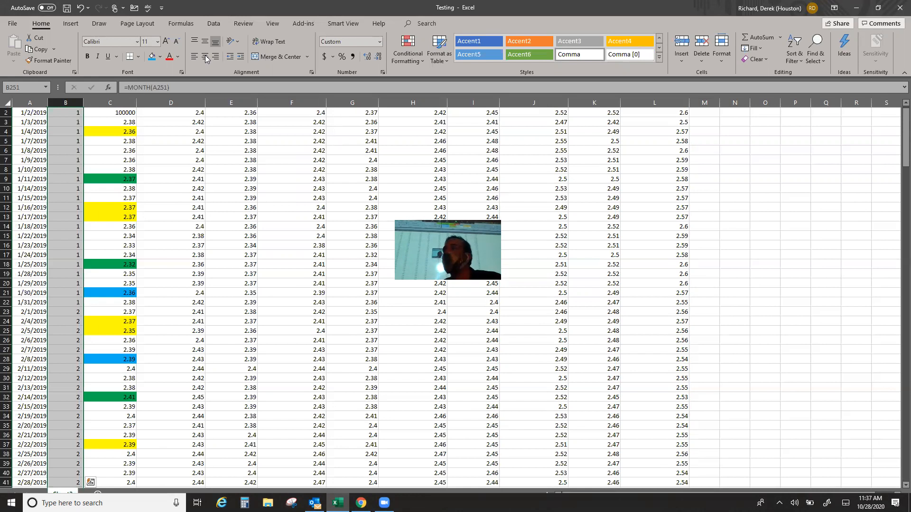
key(ctrl+z)
key(ctrl+z)
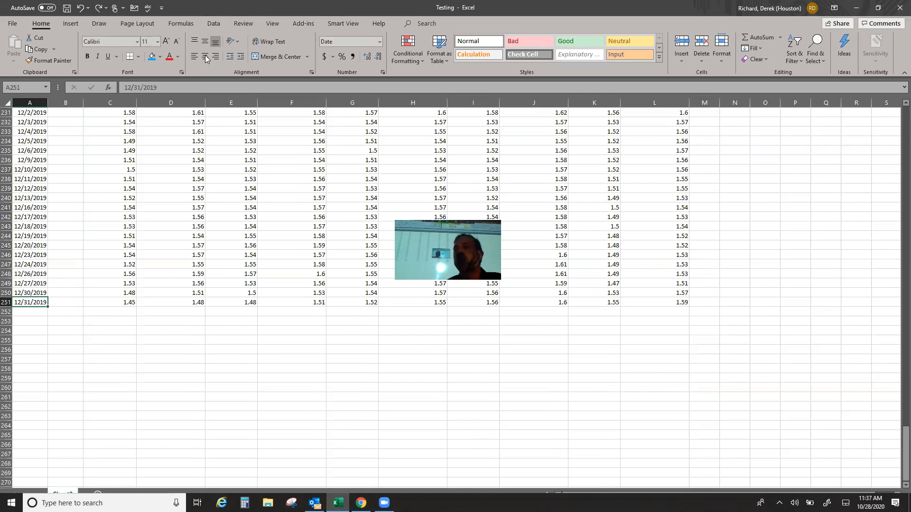
- Repeat the fill-down of the MONTH formula over B2:B251, locating the last row through the DATE column, and undo it
key(ctrl+Up)
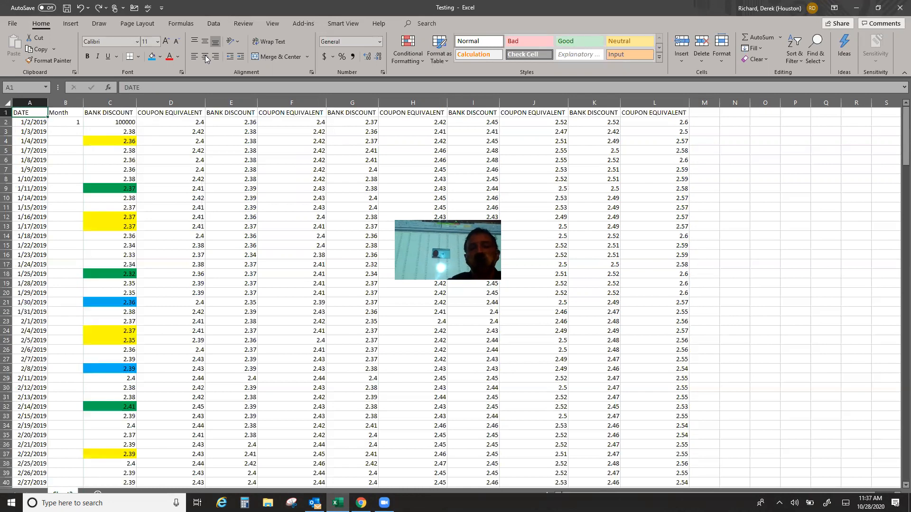
key(ctrl+Down)
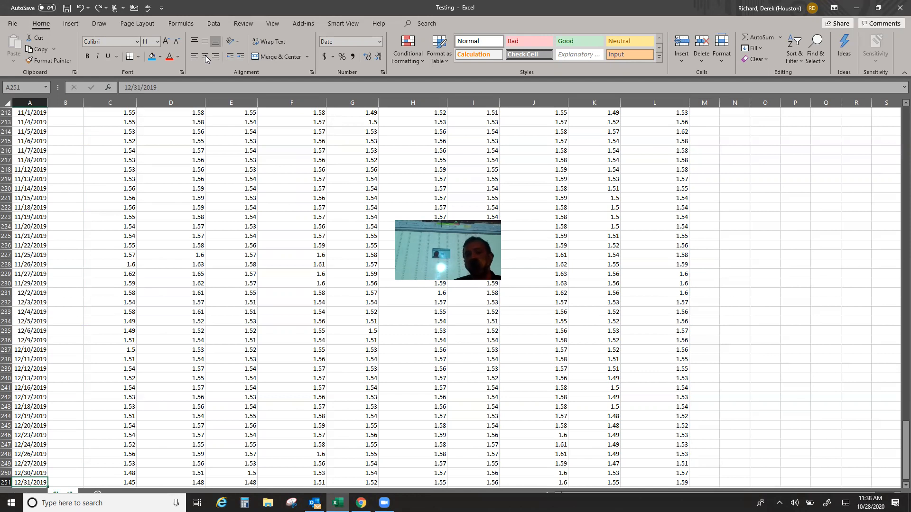
key(Right)
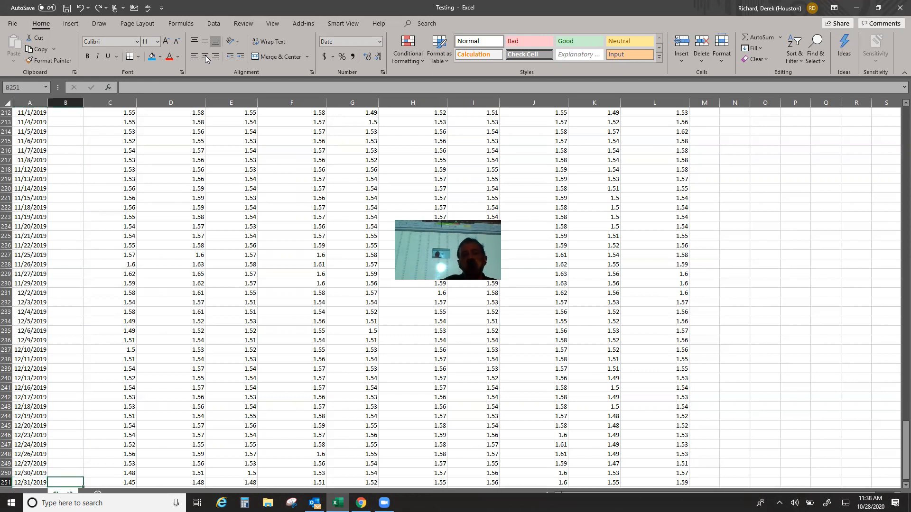
key(ctrl+Up)
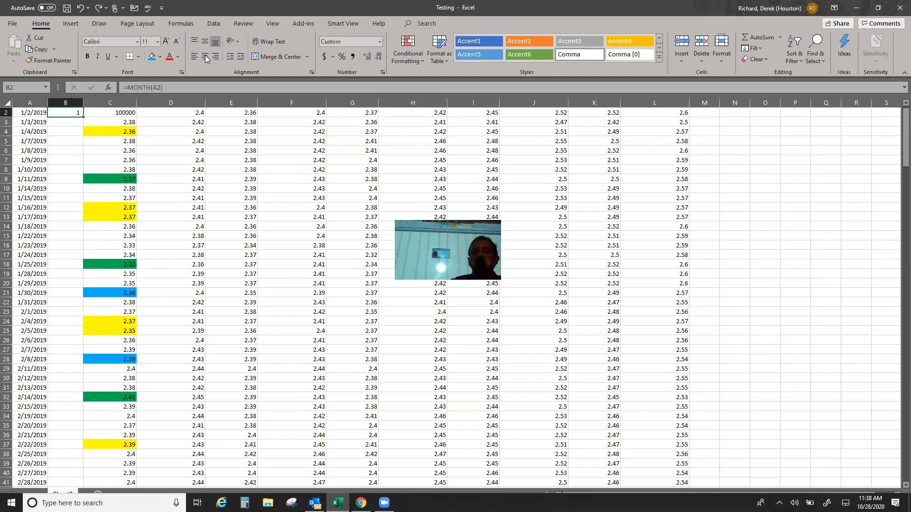
key(Left)
key(ctrl+Down)
key(Right)
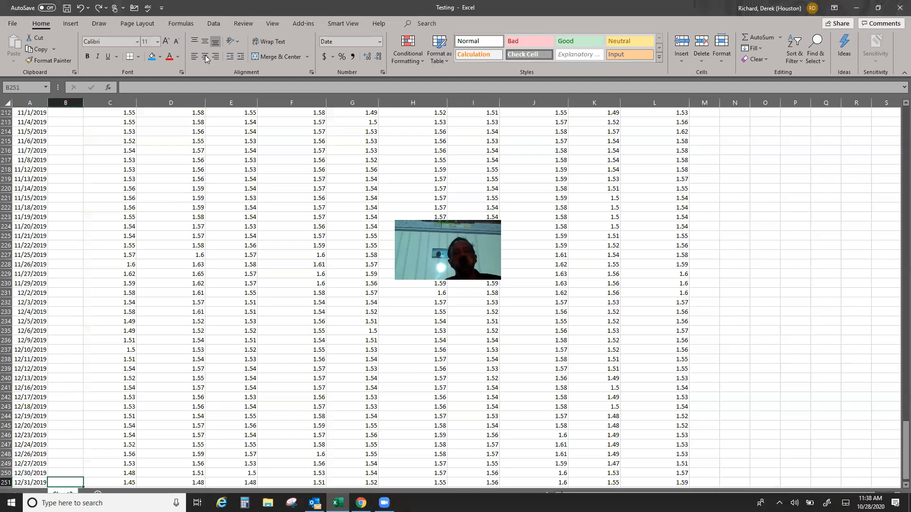
key(ctrl+shift+Up)
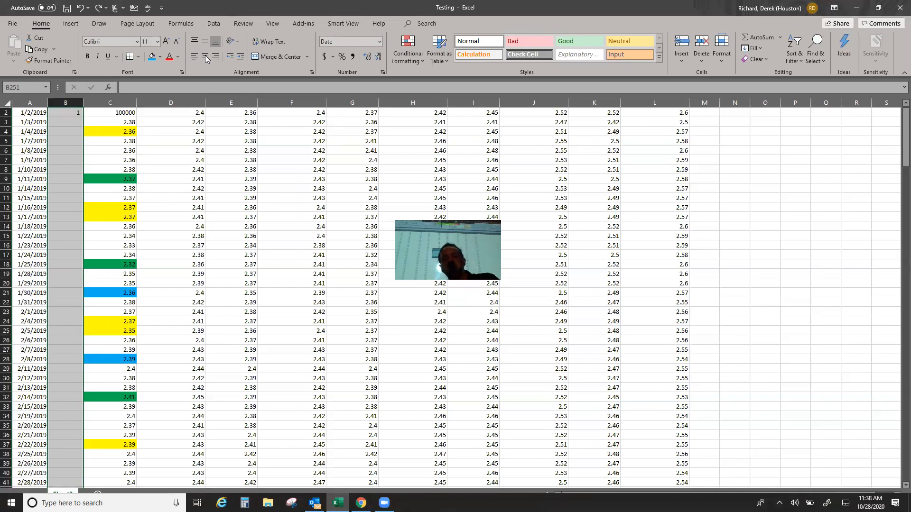
key(ctrl+d)
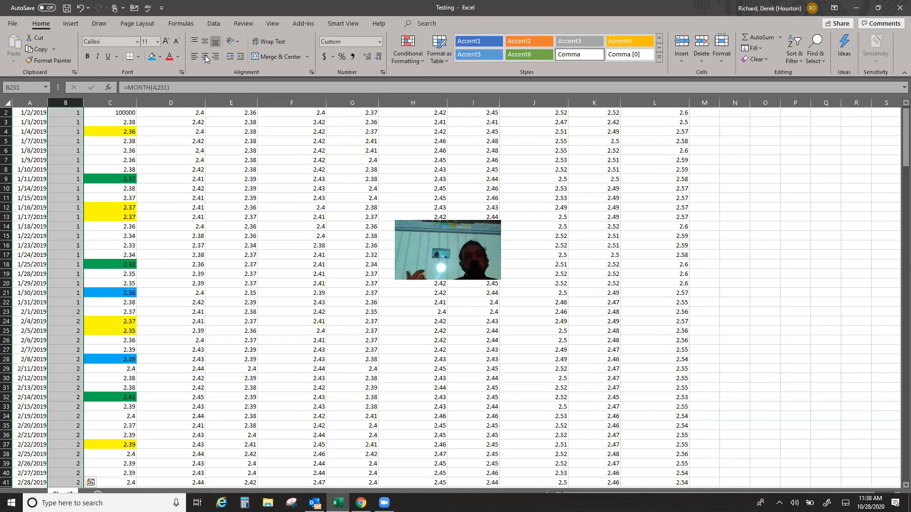
key(ctrl+z)
- Starting from A2, select B251 up to B2 once more, fill the MONTH formula down, and undo the fill
key(ctrl+Home)
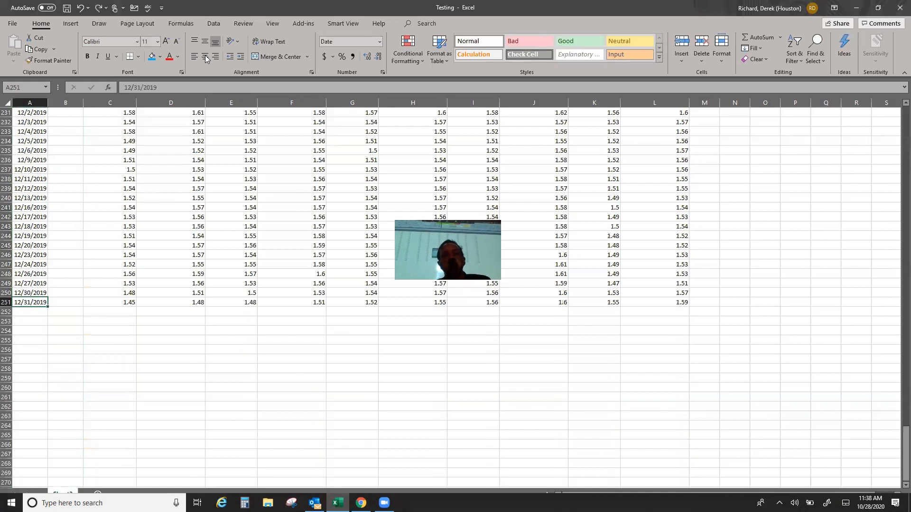
key(Right)
key(Down)
key(Left)
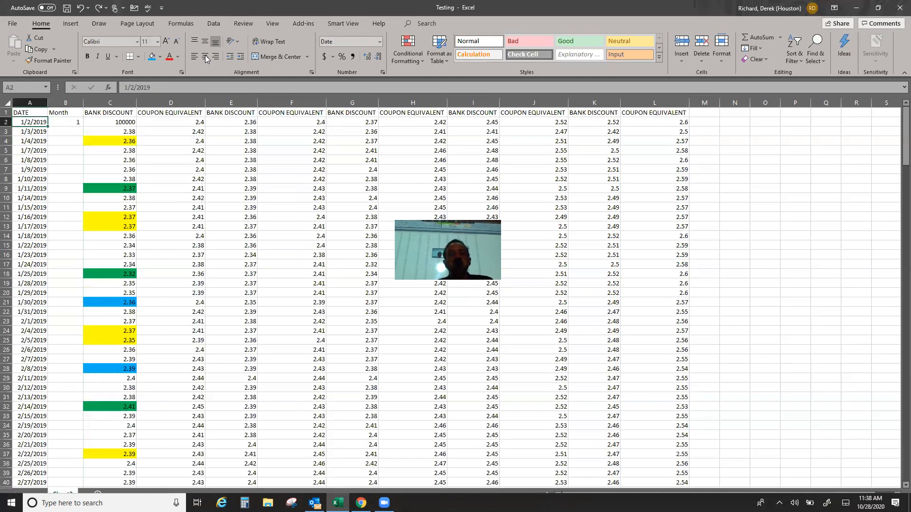
key(ctrl+Down)
key(Right)
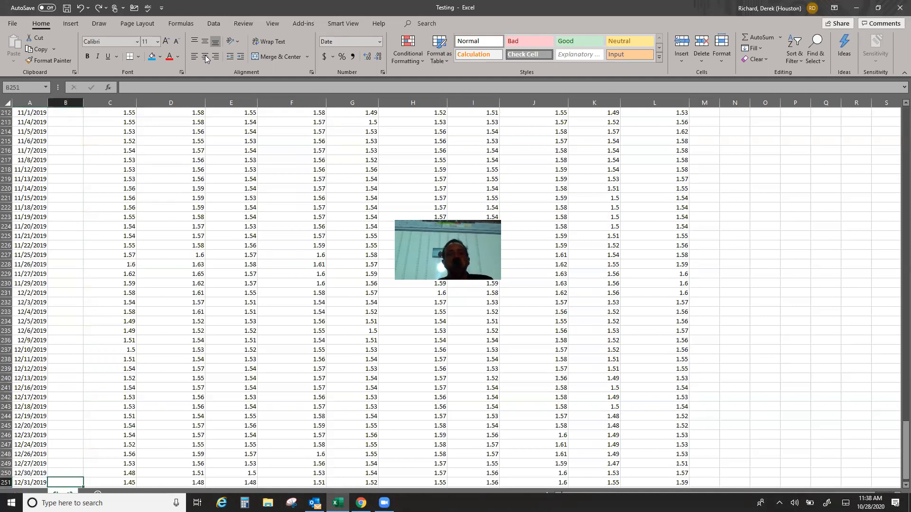
key(ctrl+shift+Up)
key(ctrl+d)
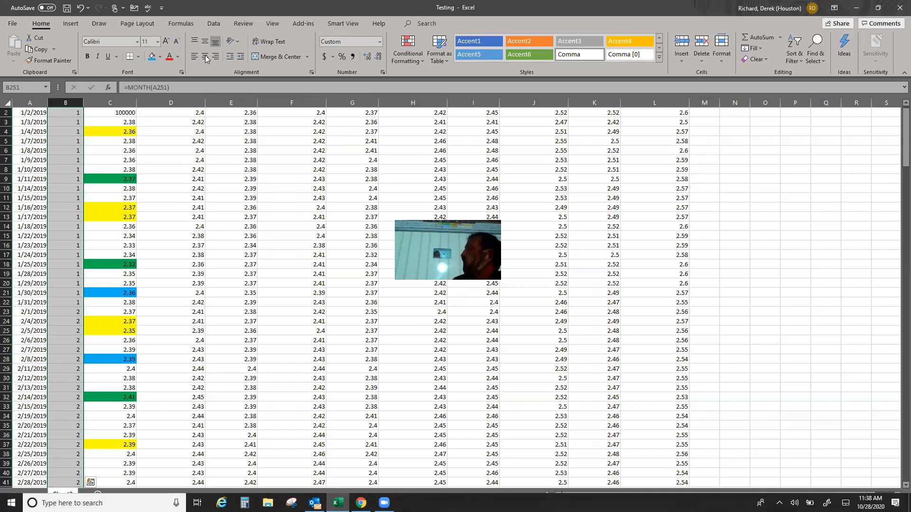
key(ctrl+z)
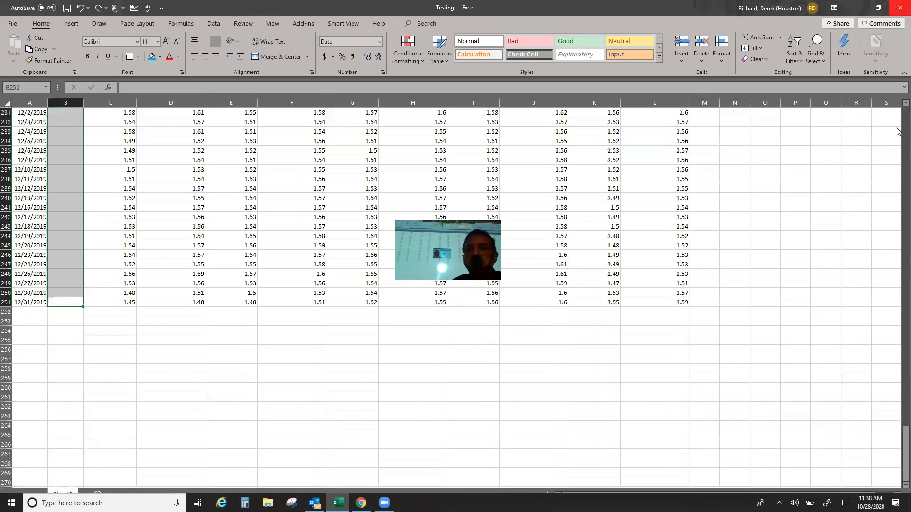
- Fill the MONTH formula from B2 down the Month column for all dated rows
drag(897, 128, 896, 88)
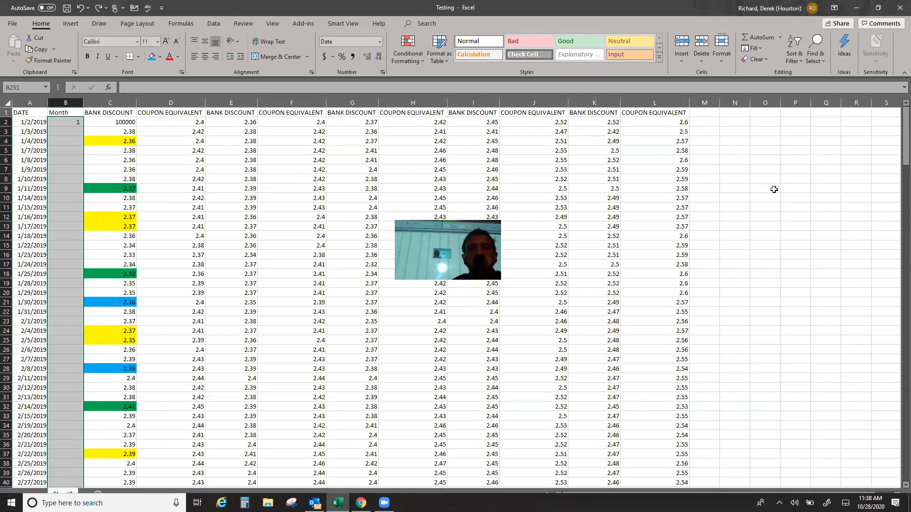
key(ctrl+y)
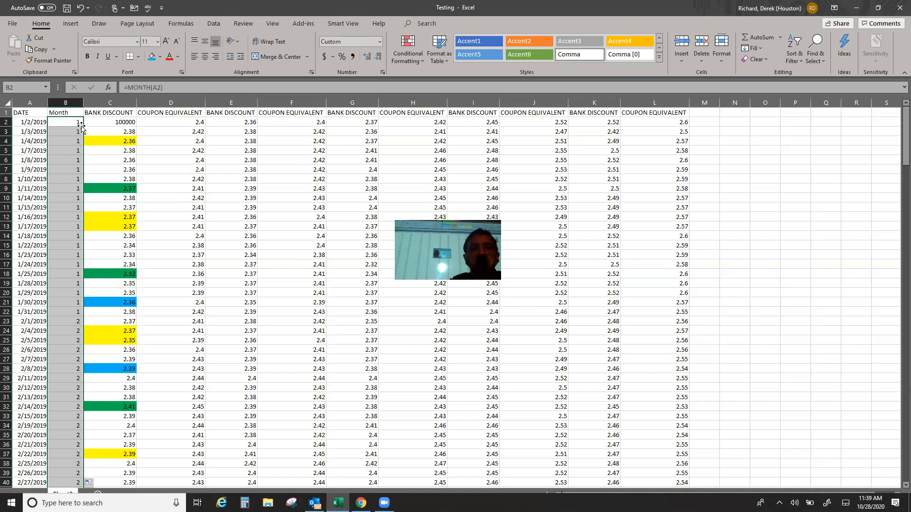
click(216, 26)
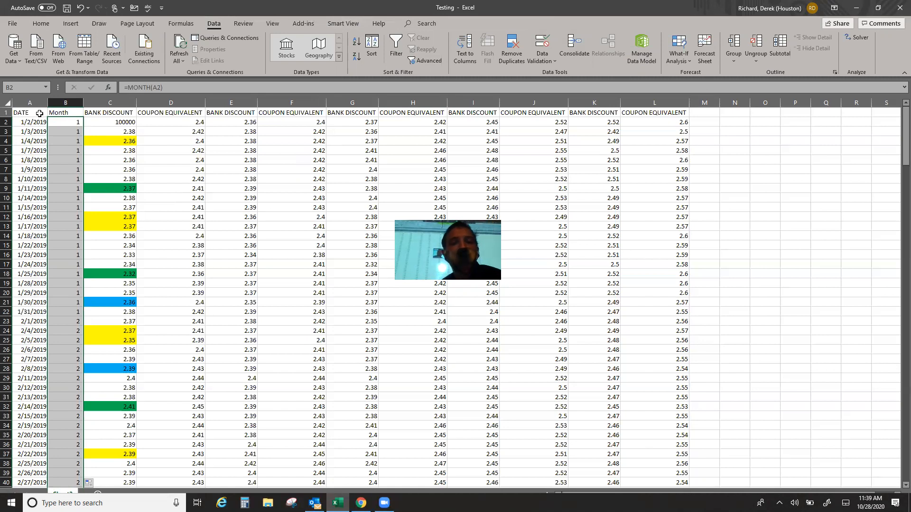
click(68, 173)
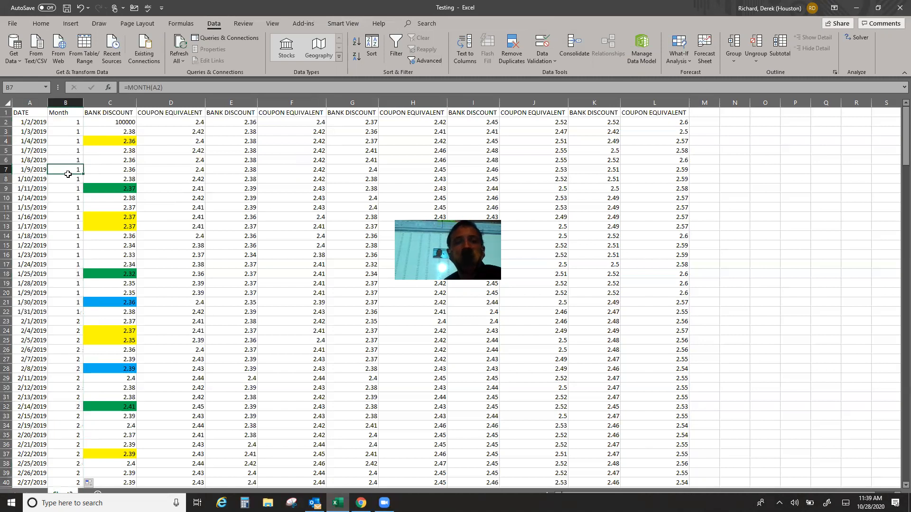
- Clear the bank discount and coupon equivalent values in C2:L2 of the 1/2/2019 row
drag(88, 122, 674, 121)
key(Delete)
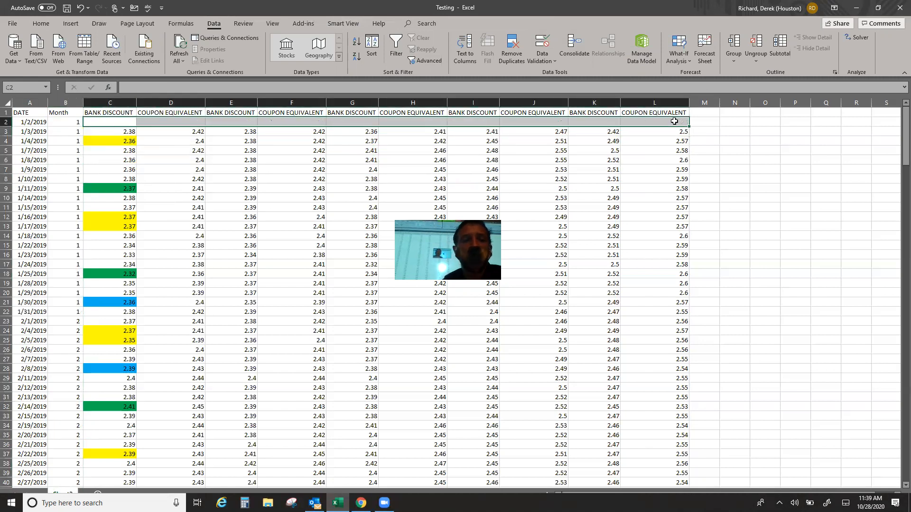
key(Down)
click(673, 121)
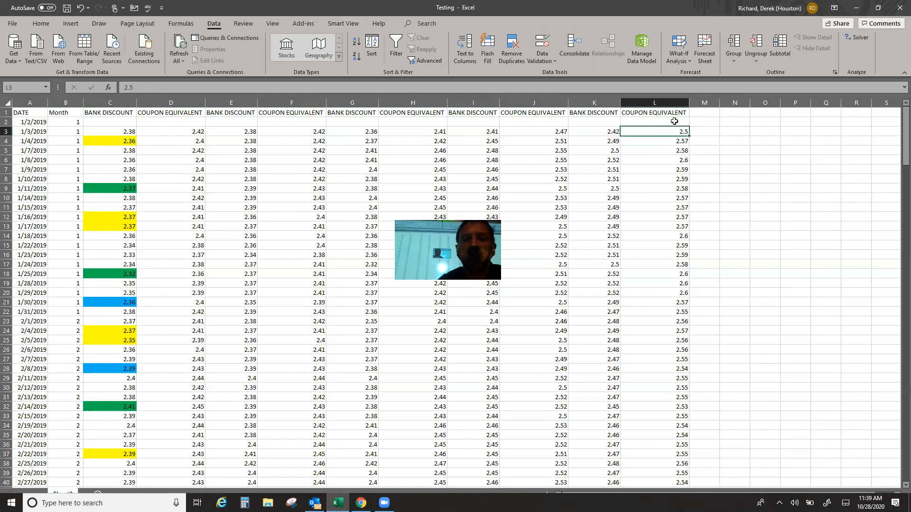
- Fill the MONTH formula from B2 across to L2, and undo the fill
key(ctrl+shift+Left)
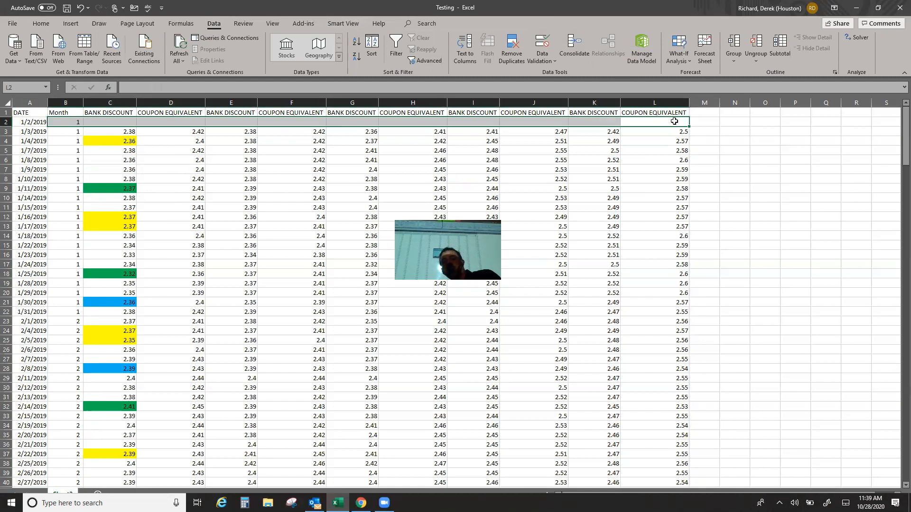
key(ctrl+r)
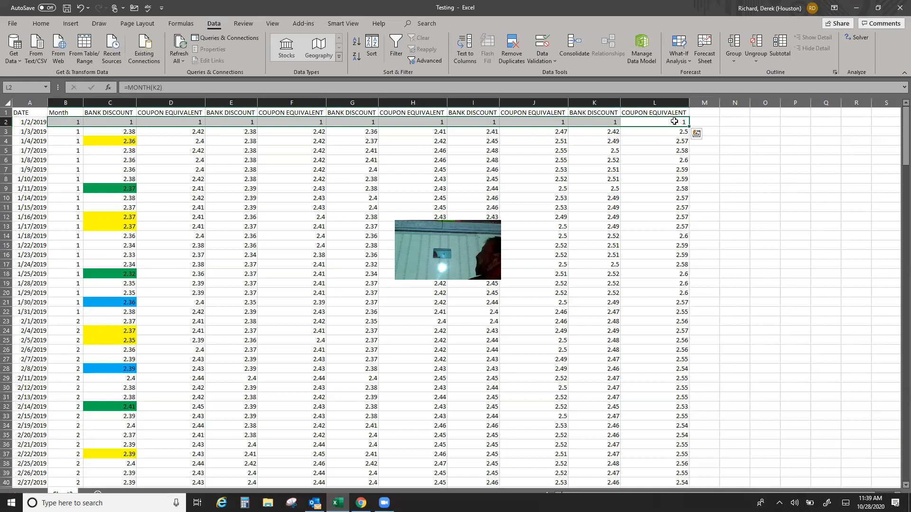
key(ctrl+z)
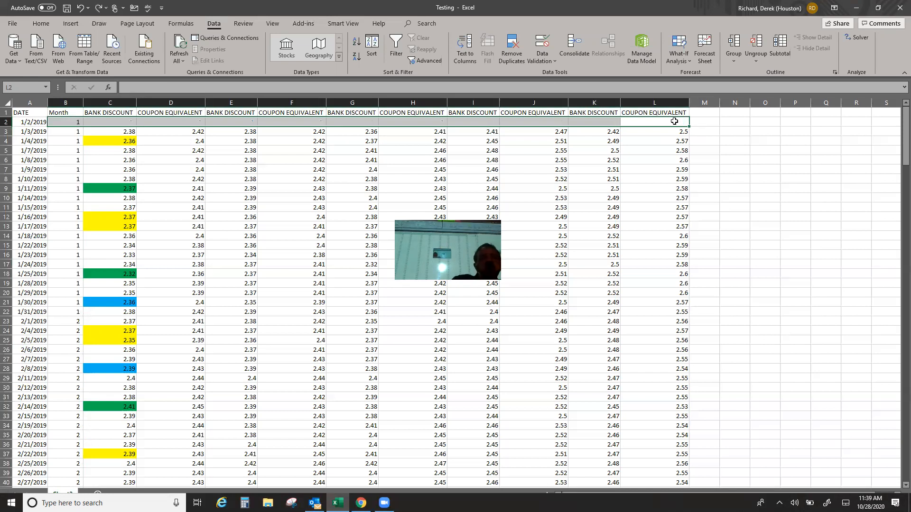
- Undo the clearing of the C2:L2 values in the 1/2/2019 row and select the Month cell B2
key(Left)
key(Right)
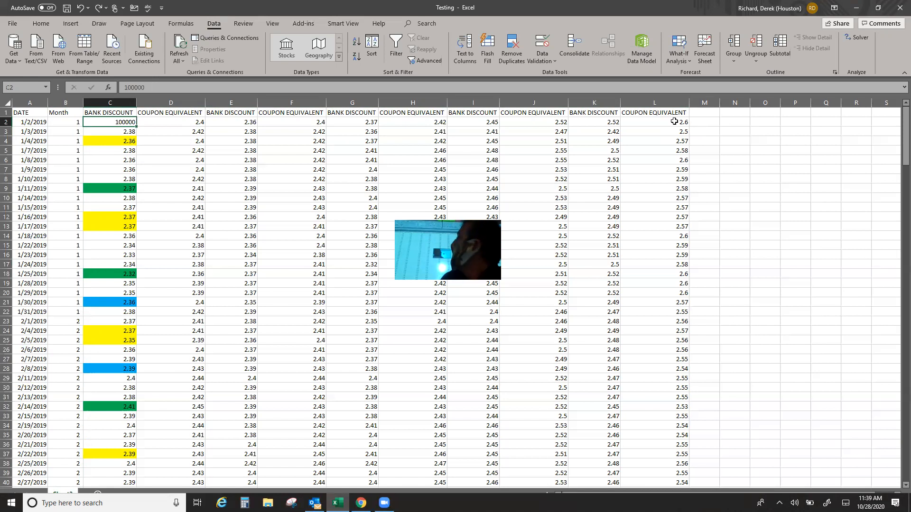
key(Left)
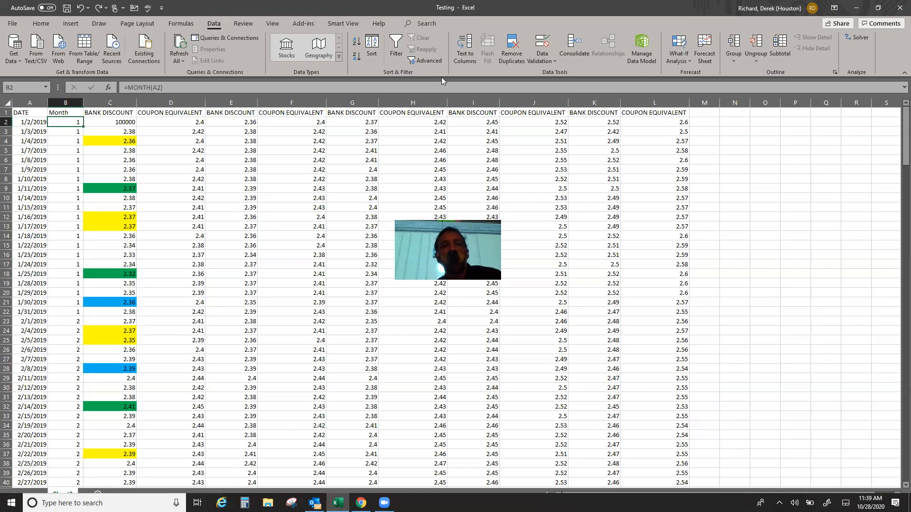
- Refresh the Sum of BANK DISCOUNT pivot table on Sheet1
click(878, 8)
click(218, 411)
click(218, 411)
click(218, 412)
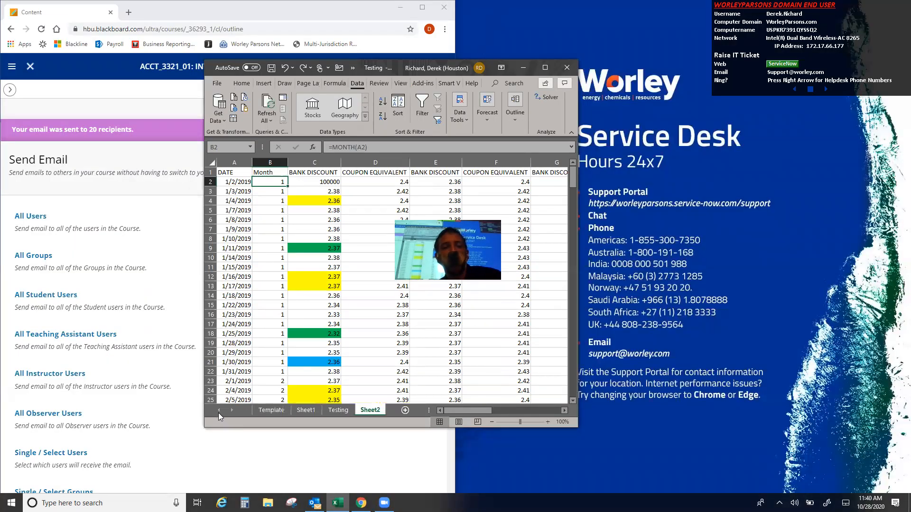
click(314, 410)
right_click(285, 249)
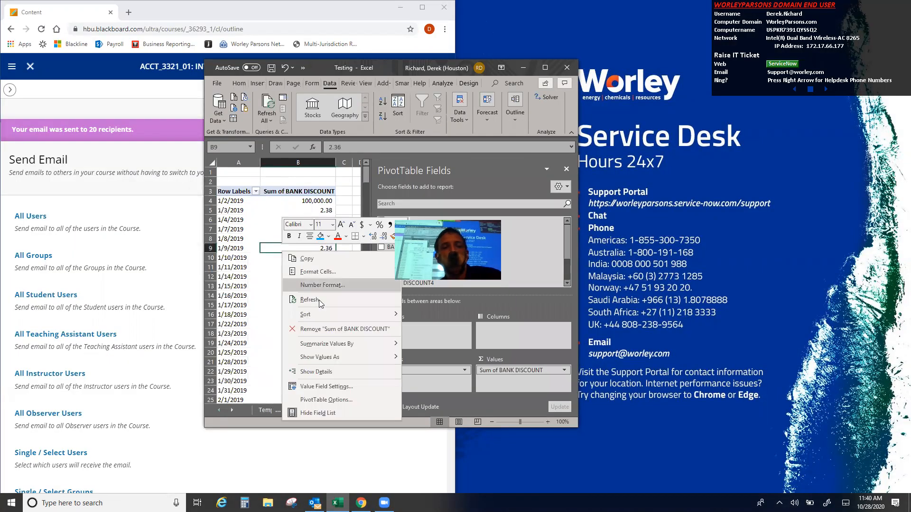
click(310, 298)
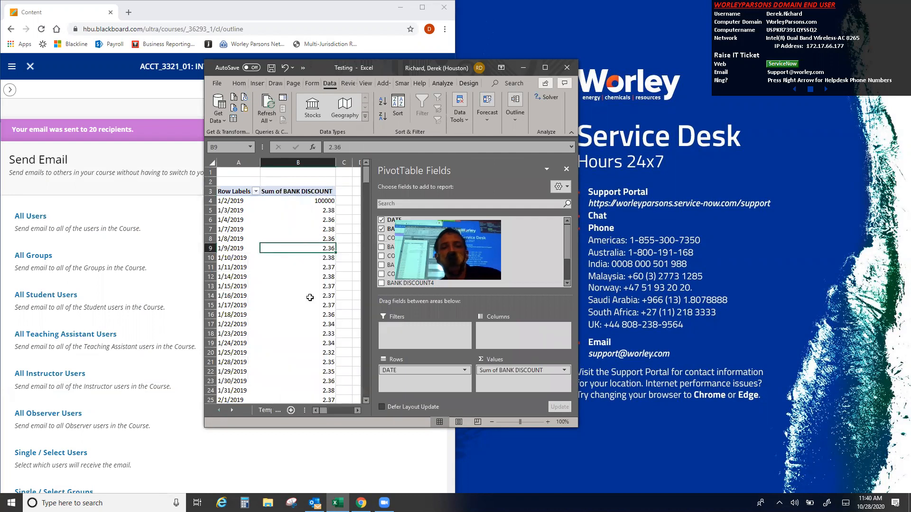
- Replace DATE with the Month field in the pivot table's row labels
click(545, 67)
drag(723, 418, 749, 204)
drag(728, 169, 744, 467)
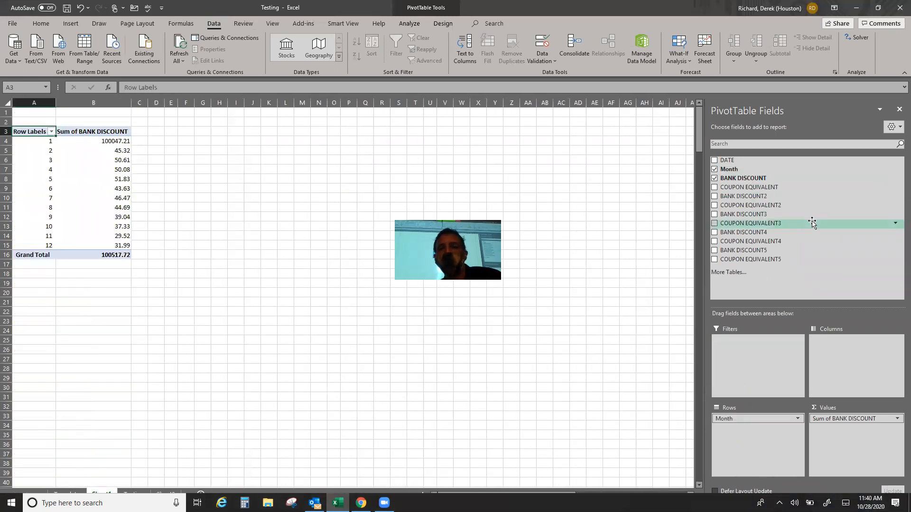
- On the Template sheet, enter January in B11 and February in B12
click(655, 65)
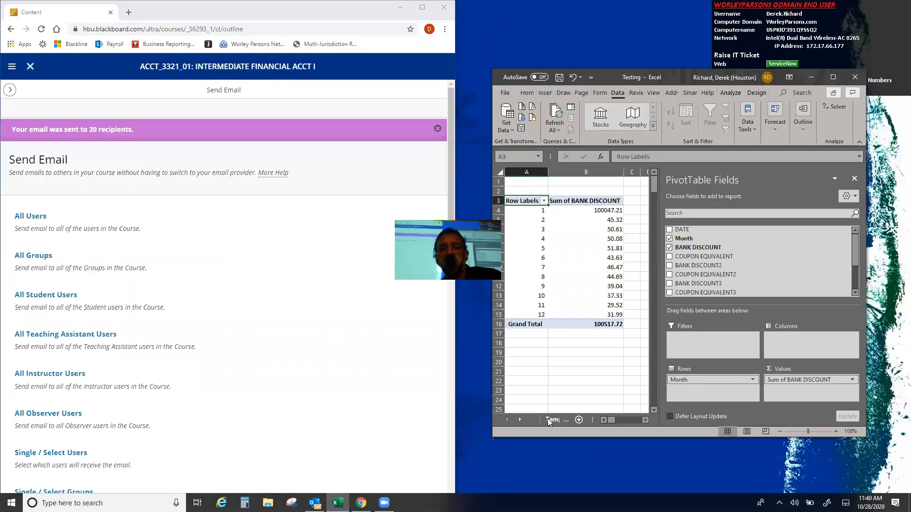
click(552, 421)
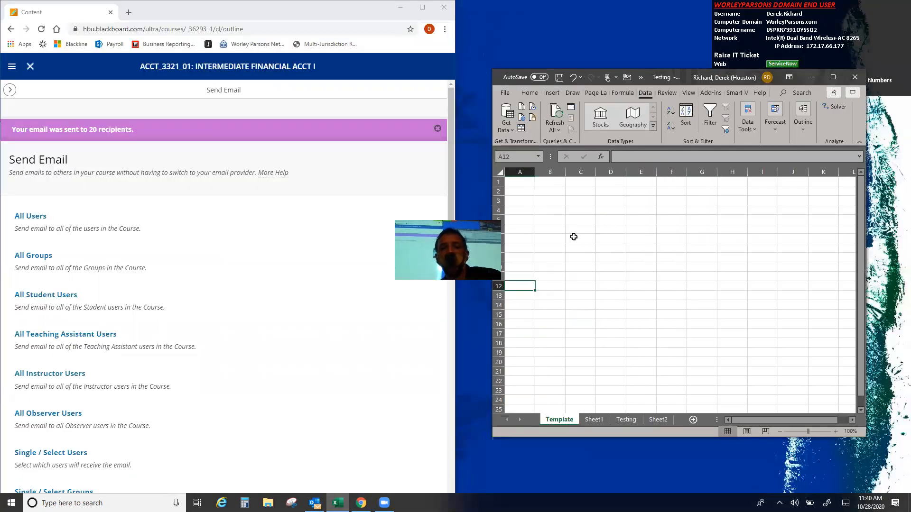
key(Right)
key(Up)
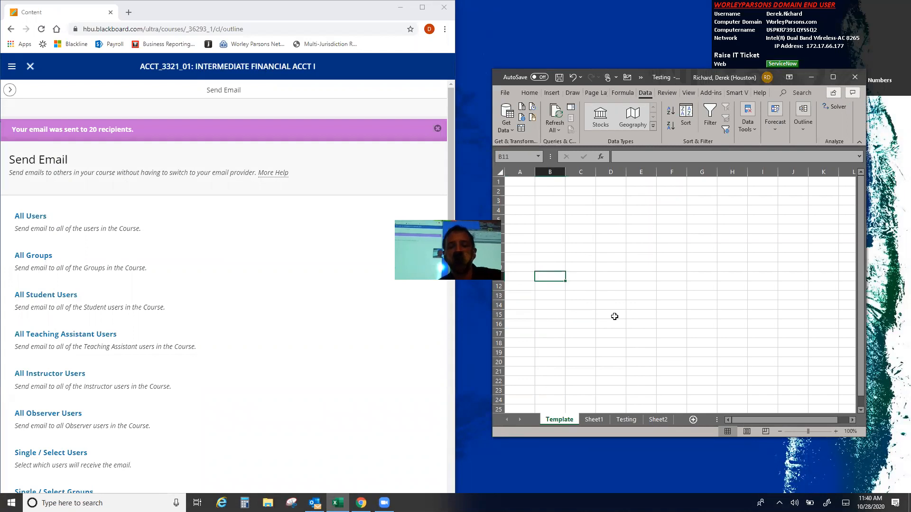
text(January)
key(Return)
text(Febrea)
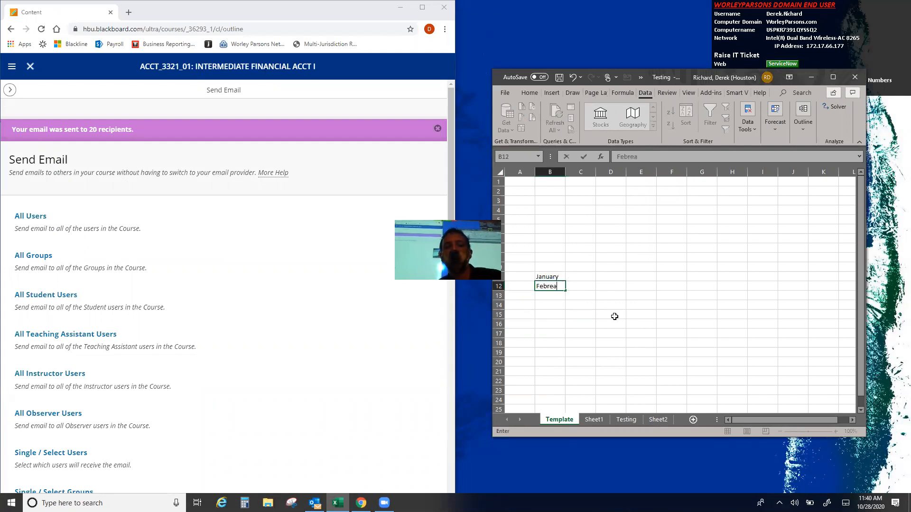
key(BackSpace)
key(BackSpace)
text(ruary)
key(Return)
- Start a VLOOKUP formula in C11 beside January and open its function arguments dialog
key(Up)
key(Up)
key(Right)
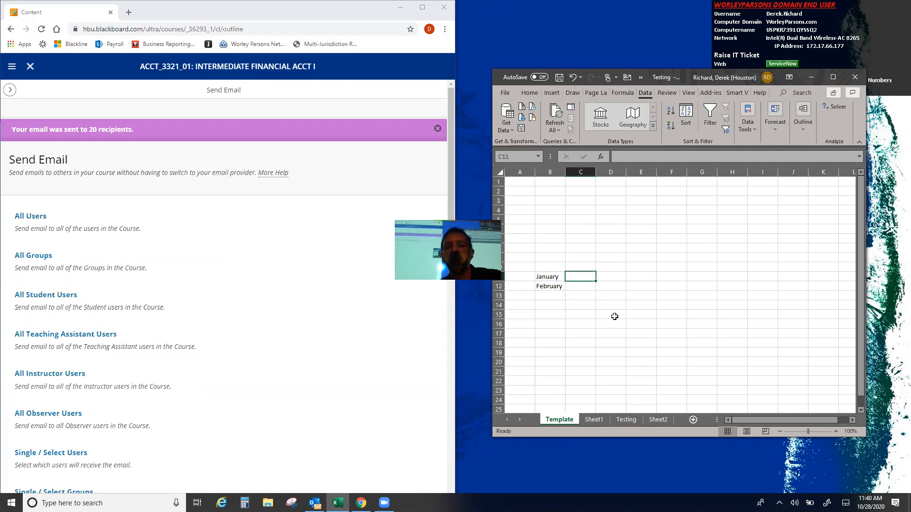
click(833, 77)
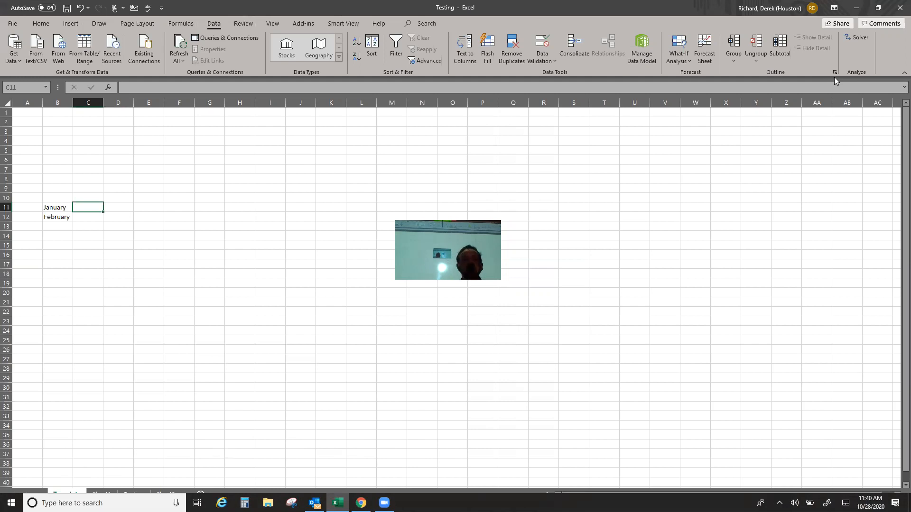
text(=)
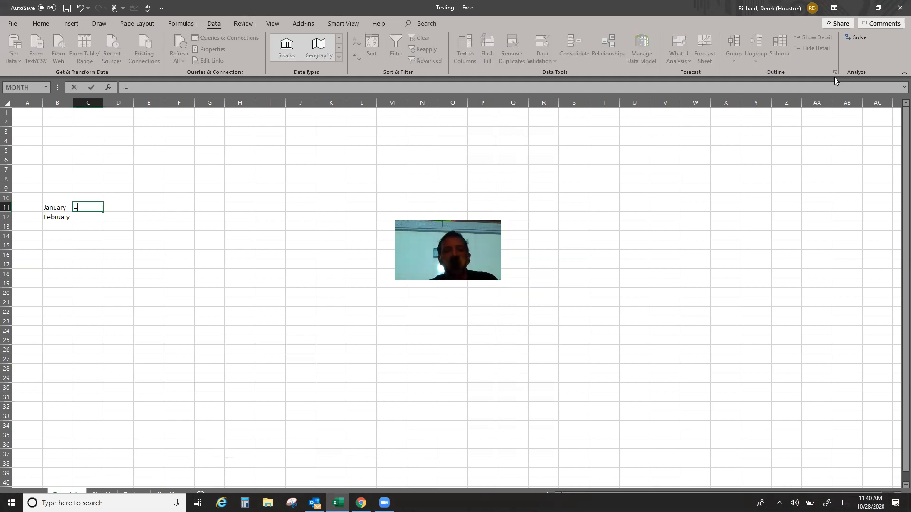
text(vlookjp()
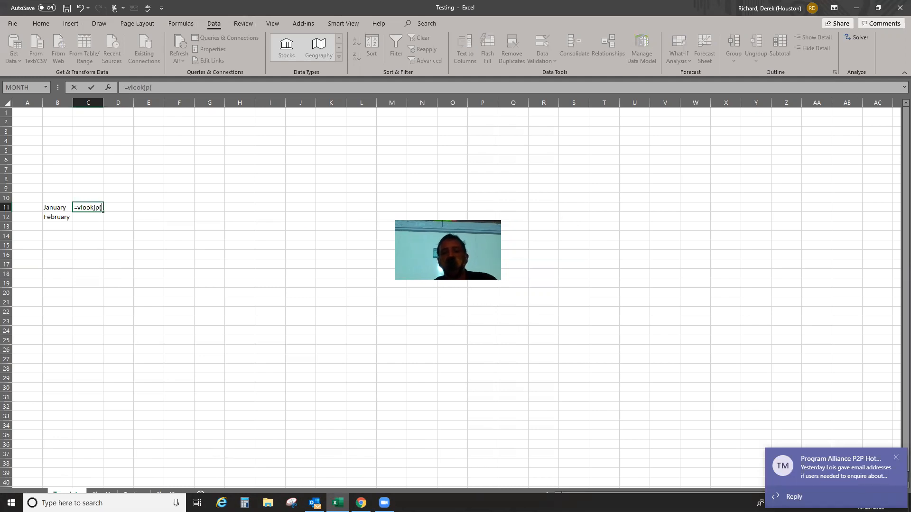
click(897, 457)
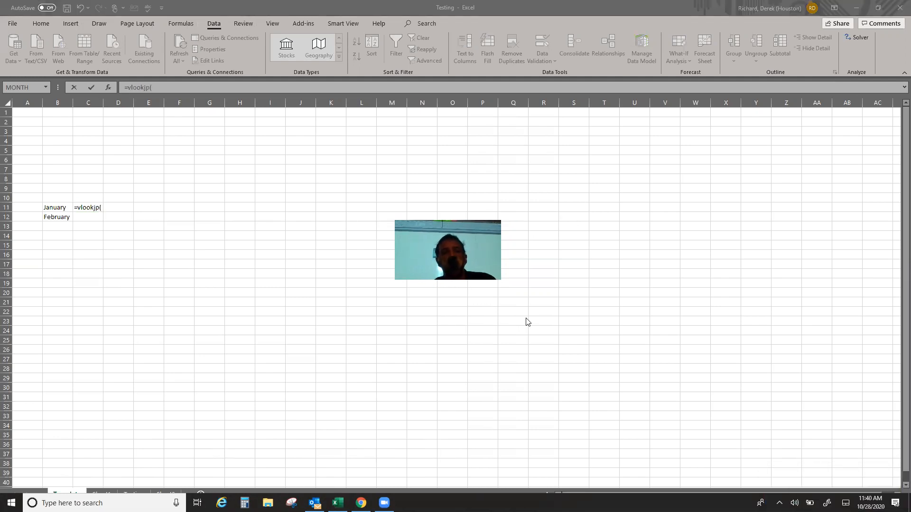
click(193, 94)
key(BackSpace)
key(BackSpace)
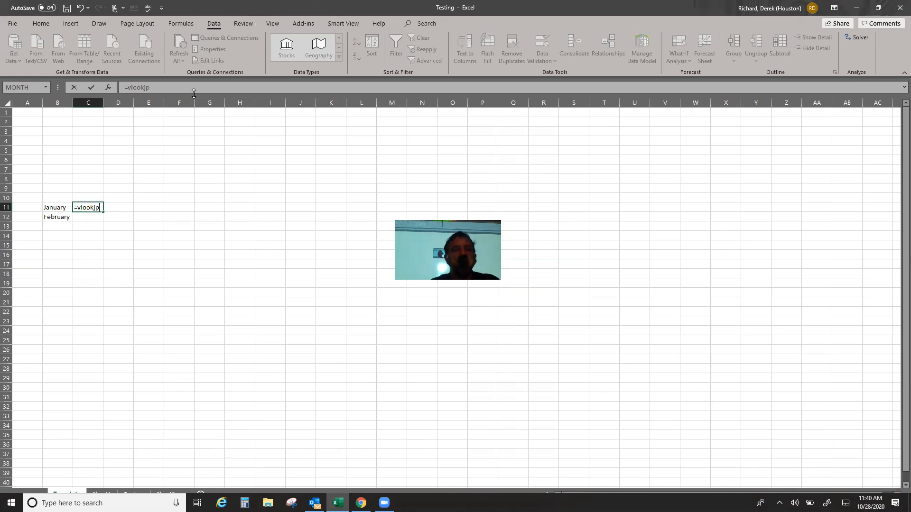
key(BackSpace)
text(up()
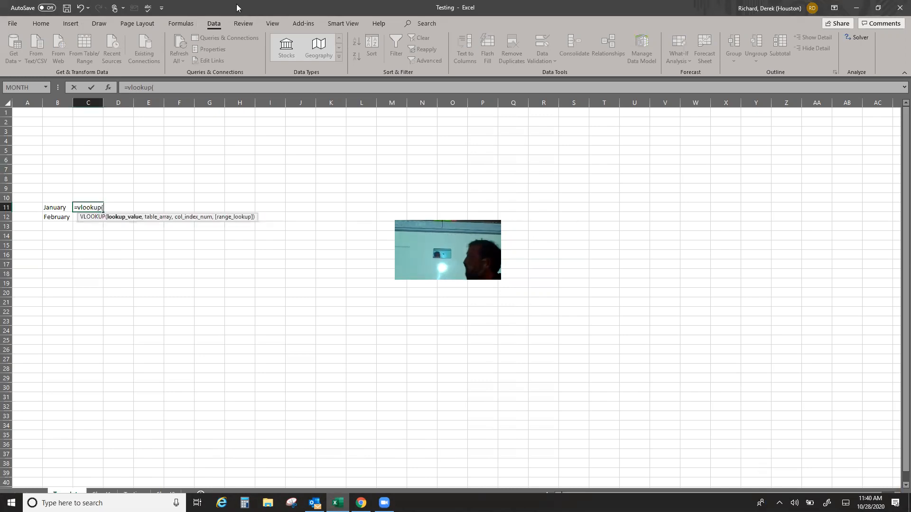
click(108, 87)
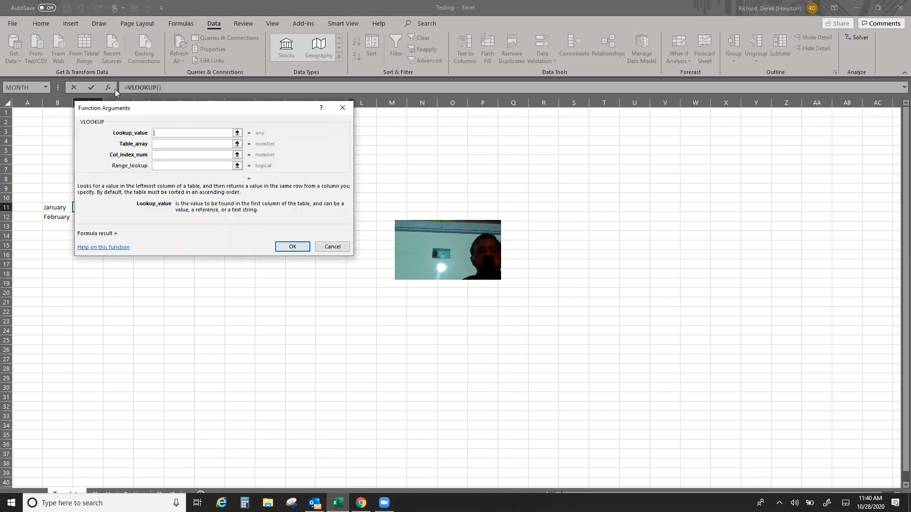
drag(192, 108, 249, 118)
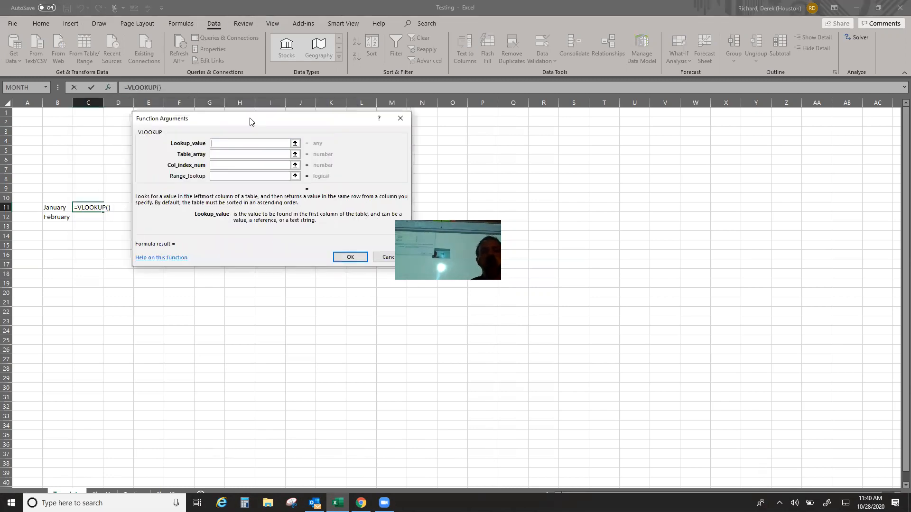
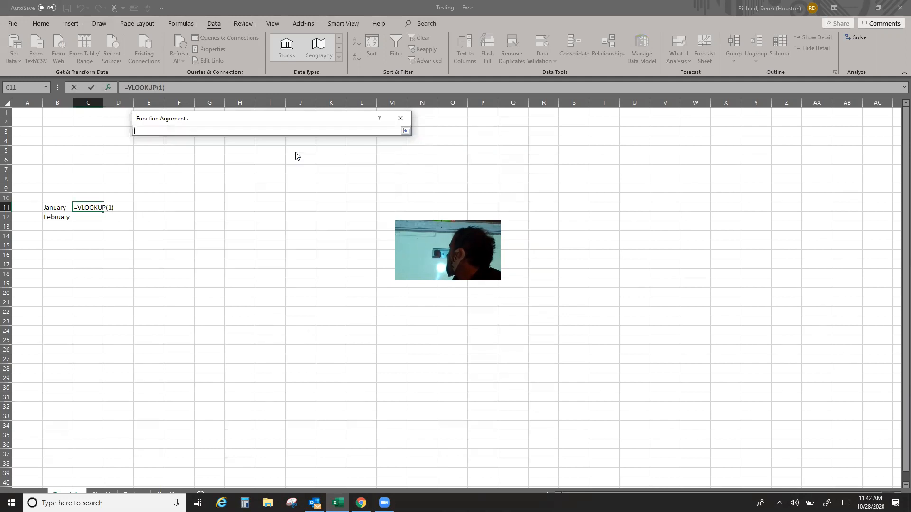
- Set the VLOOKUP table array to columns A:B of the pivot table sheet, Sheet1
click(239, 9)
double_click(239, 10)
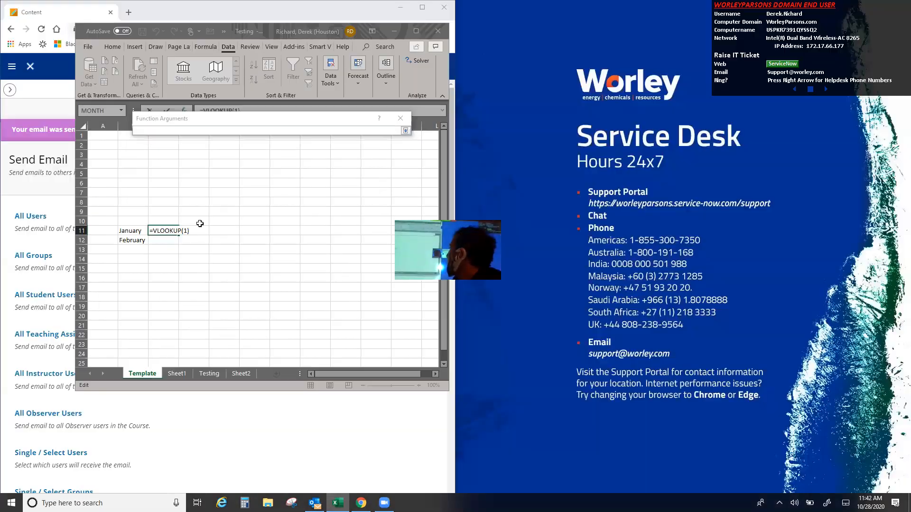
click(176, 374)
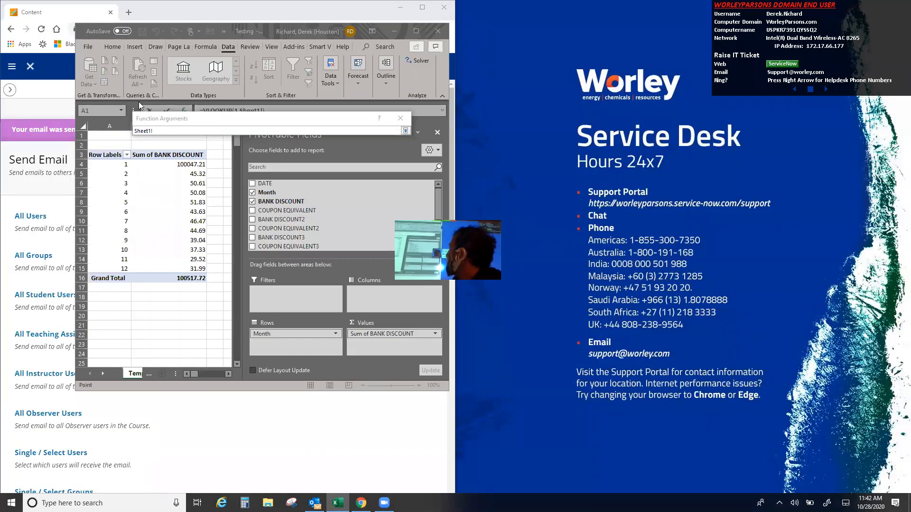
click(125, 126)
drag(126, 126, 147, 126)
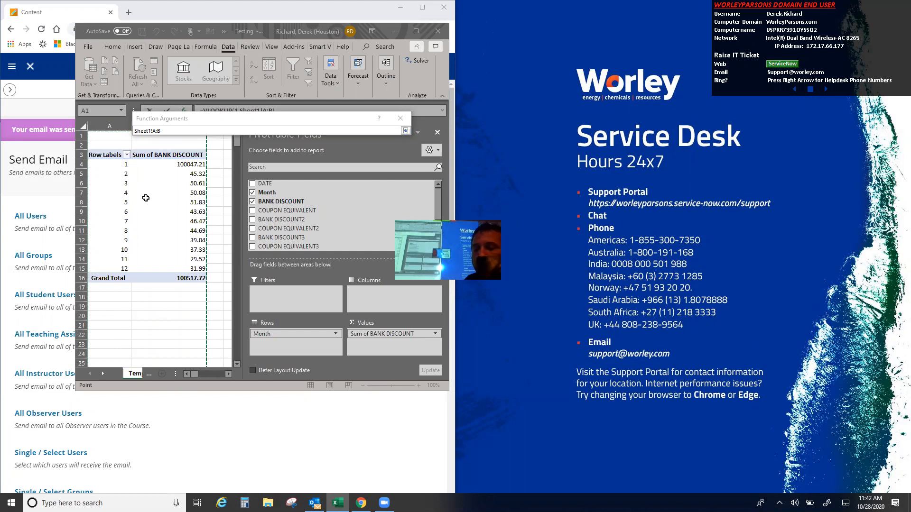
click(405, 130)
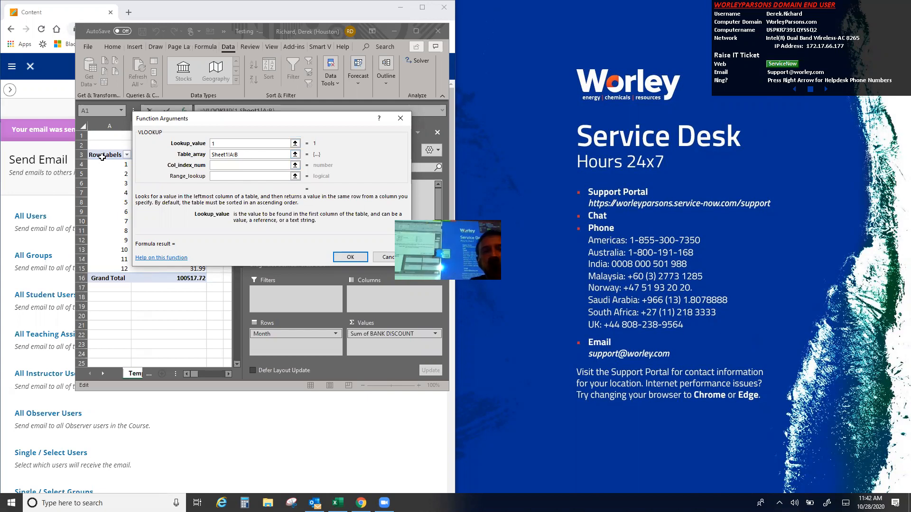
- Select A2:B16 into the table array, clear the whole entry, and reselect Sheet1 columns A:B
drag(103, 146, 179, 279)
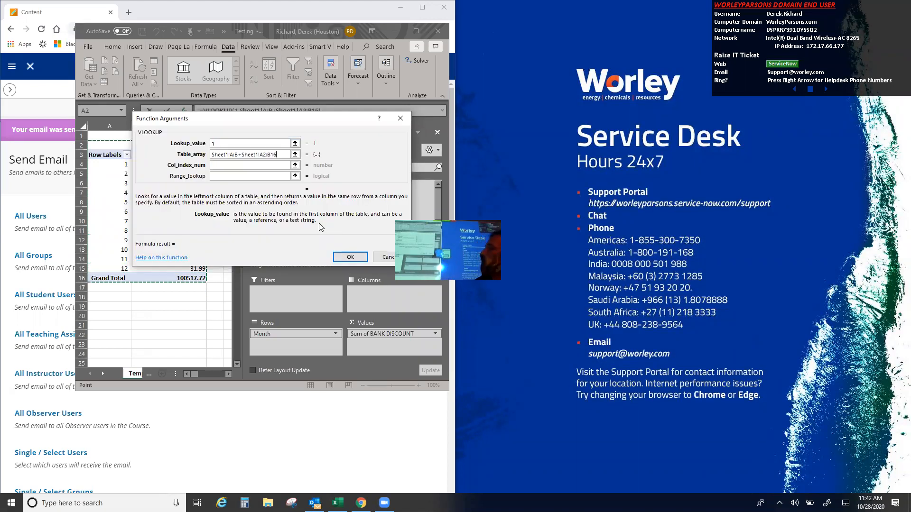
key(BackSpace)
key(BackSpace)
key(BackSpace)
key(BackSpace)
key(BackSpace)
key(BackSpace)
key(BackSpace)
key(BackSpace)
key(BackSpace)
key(BackSpace)
key(BackSpace)
key(BackSpace)
key(BackSpace)
key(BackSpace)
key(BackSpace)
key(BackSpace)
key(BackSpace)
key(BackSpace)
key(BackSpace)
key(BackSpace)
key(BackSpace)
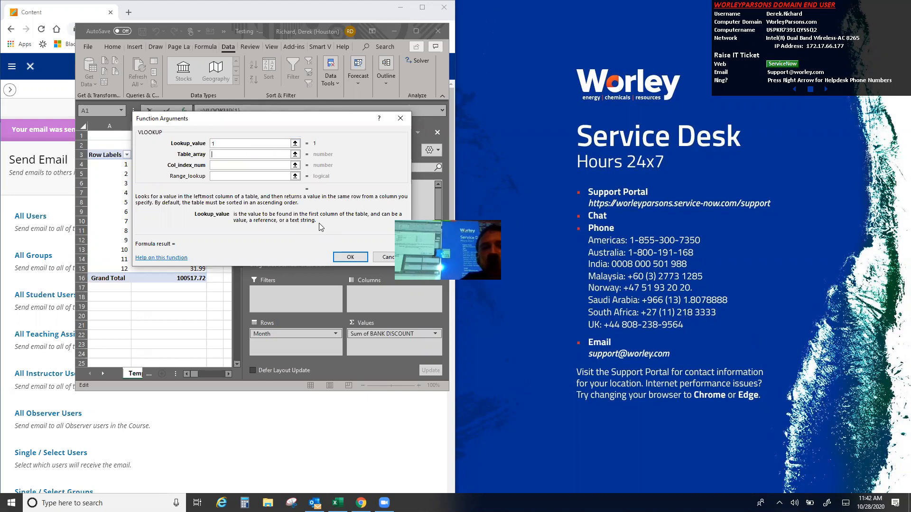
drag(109, 126, 150, 132)
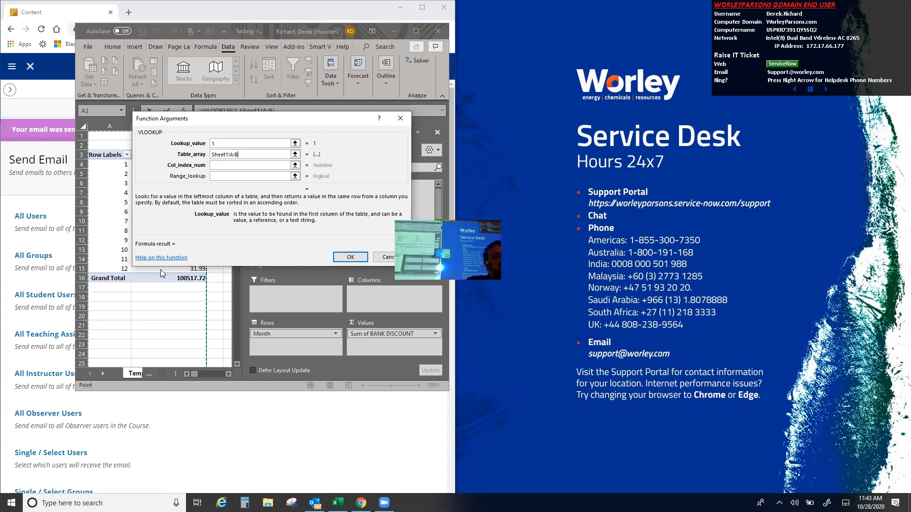
- Move the function arguments dialog clear of the pivot table and set the VLOOKUP column index number to 2
key(Tab)
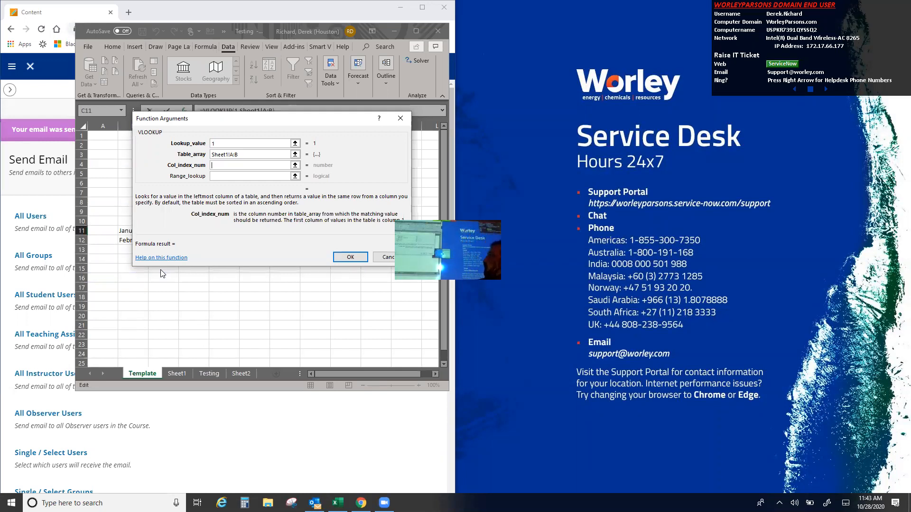
key(shift+Tab)
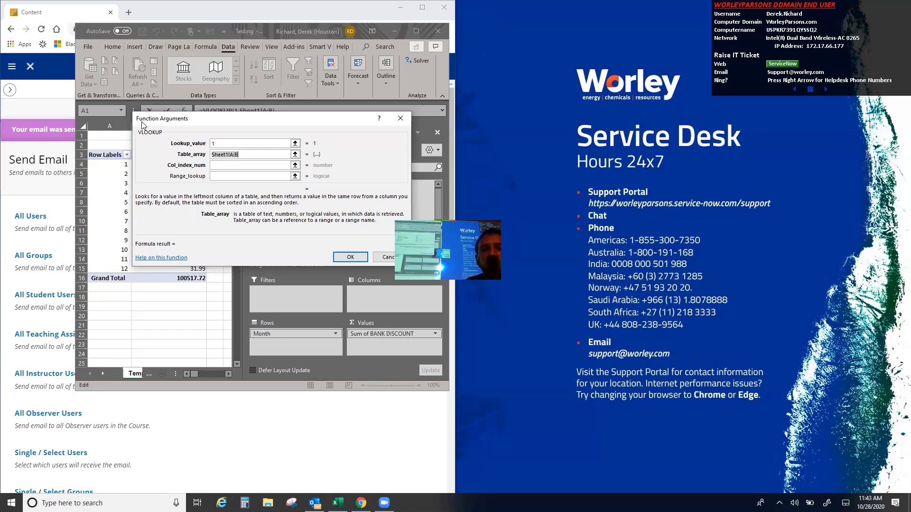
drag(198, 127, 253, 349)
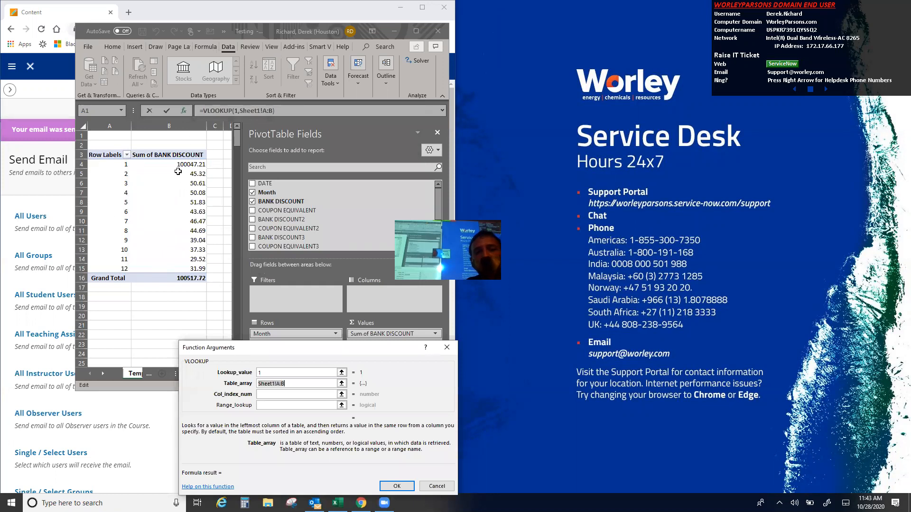
click(277, 394)
text(2)
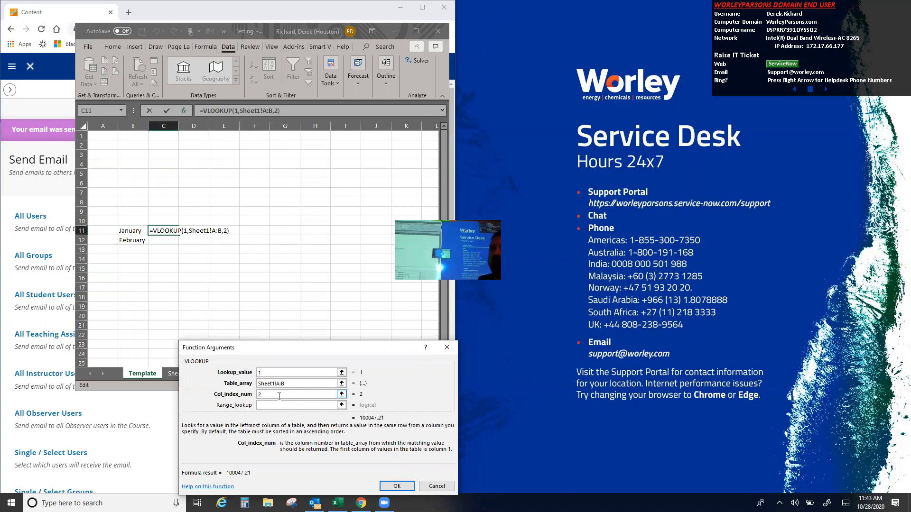
key(shift+Tab)
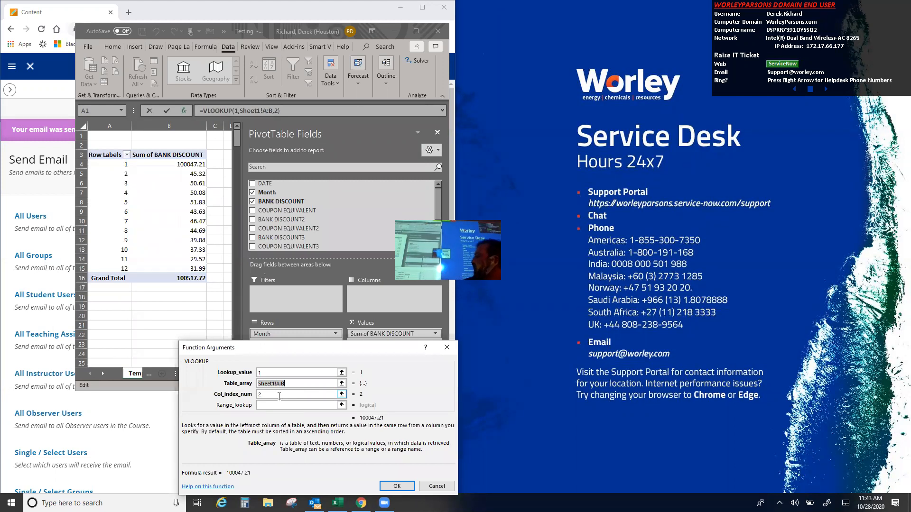
- Leave the VLOOKUP range lookup argument empty and complete the formula in C11
click(279, 396)
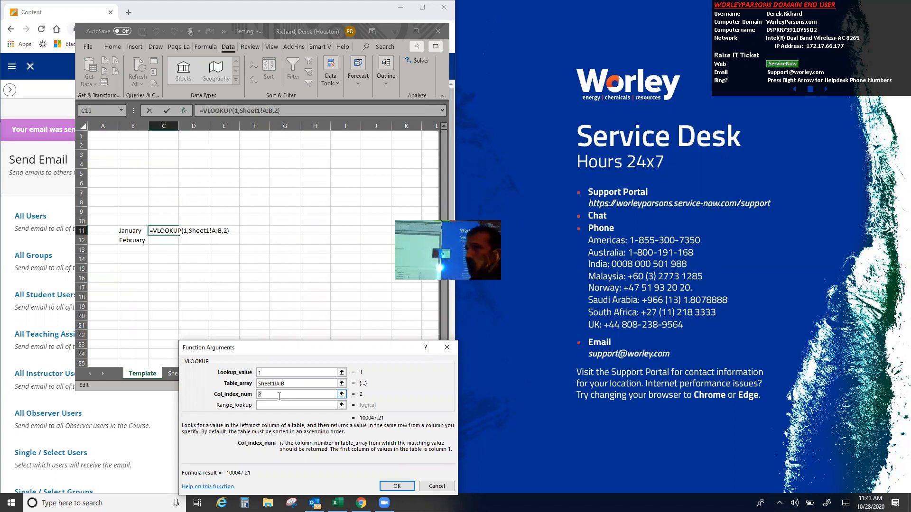
key(Tab)
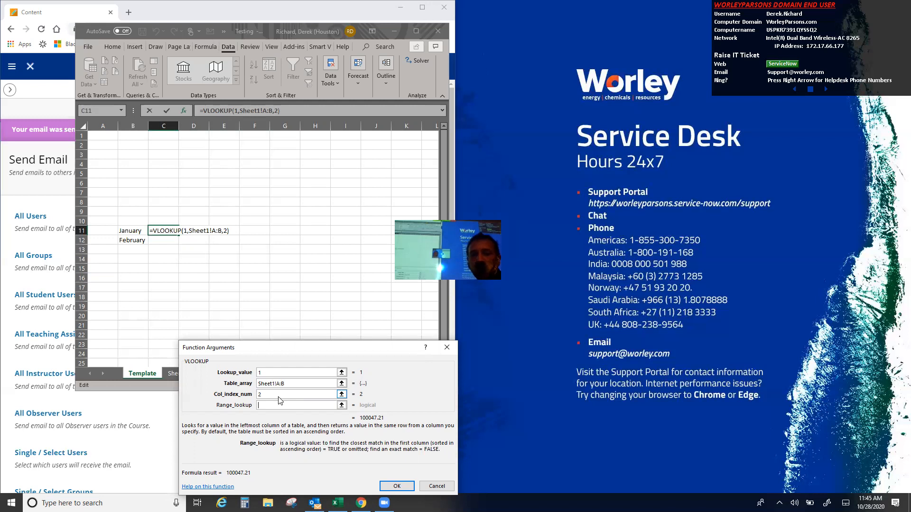
click(405, 487)
- Start a SUMIF formula in D11 and place its function arguments dialog clear of the sheet tabs
key(Right)
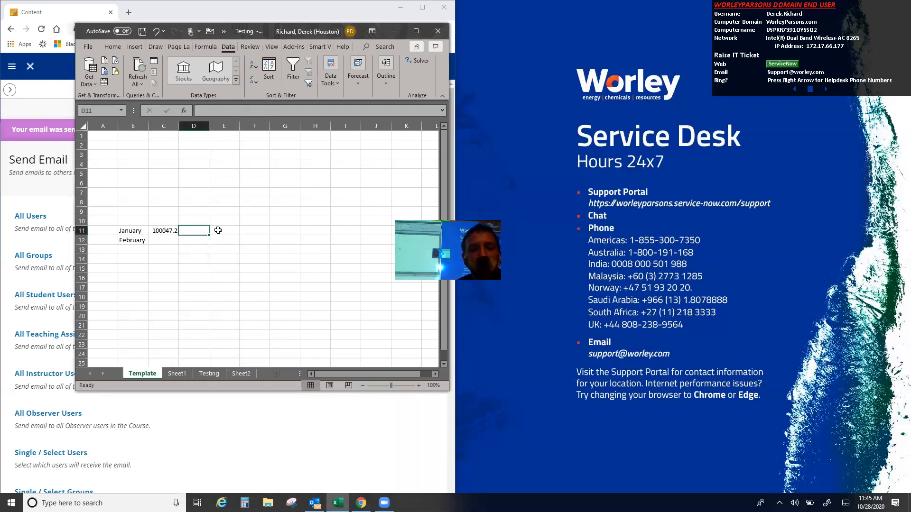
text(=sum)
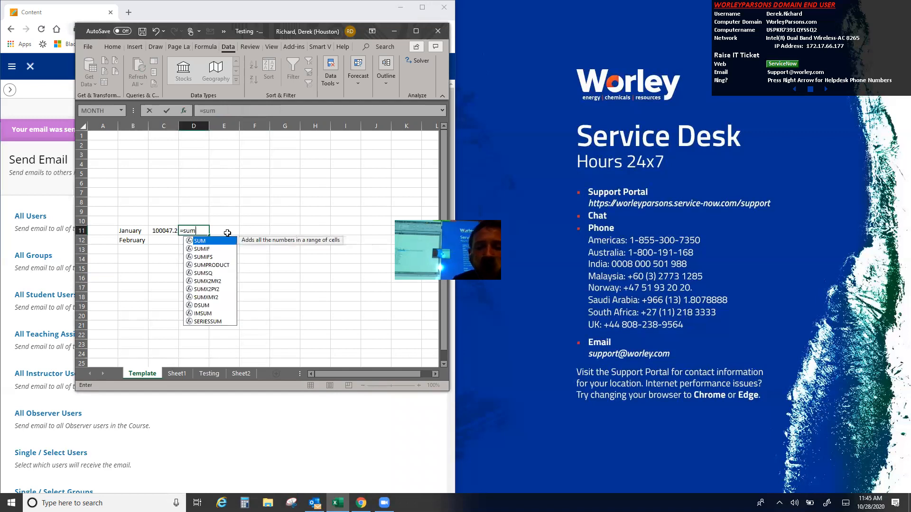
text(if()
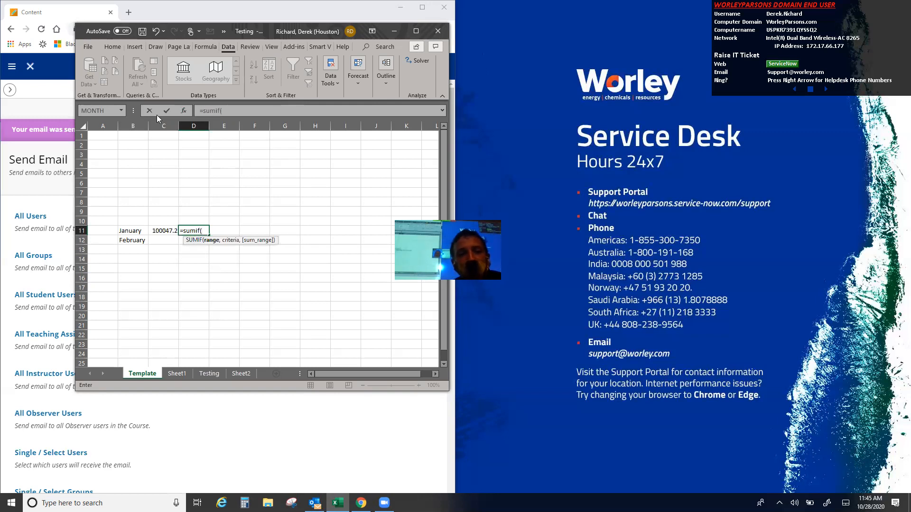
click(184, 112)
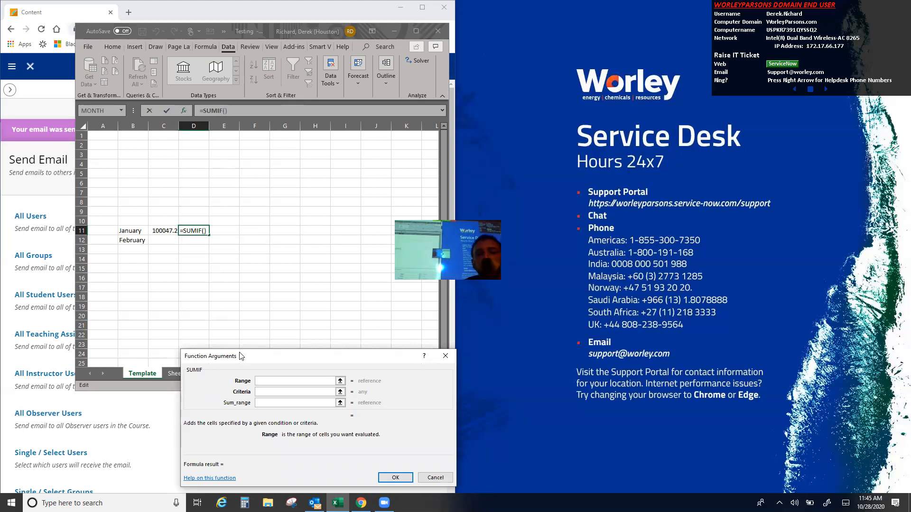
drag(241, 356, 435, 306)
- Set the SUMIF range to the Month column B:B on Sheet2
click(243, 375)
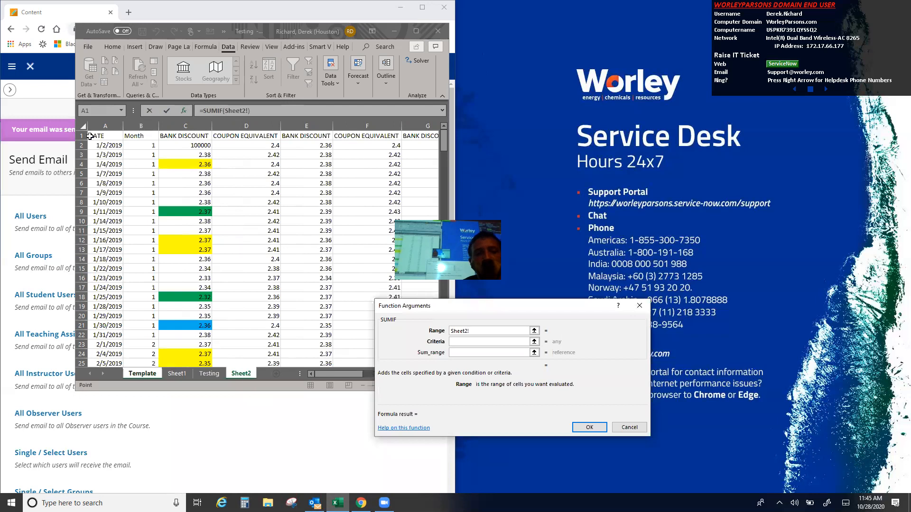
click(141, 127)
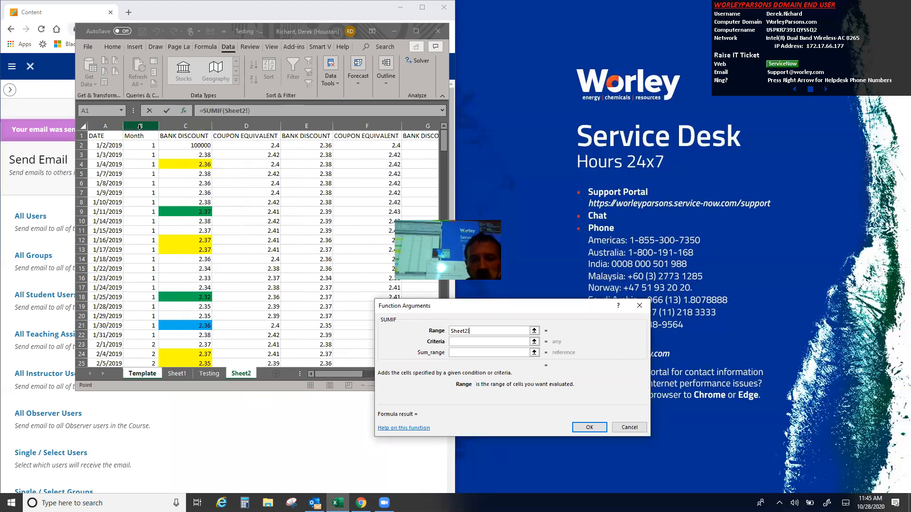
click(141, 126)
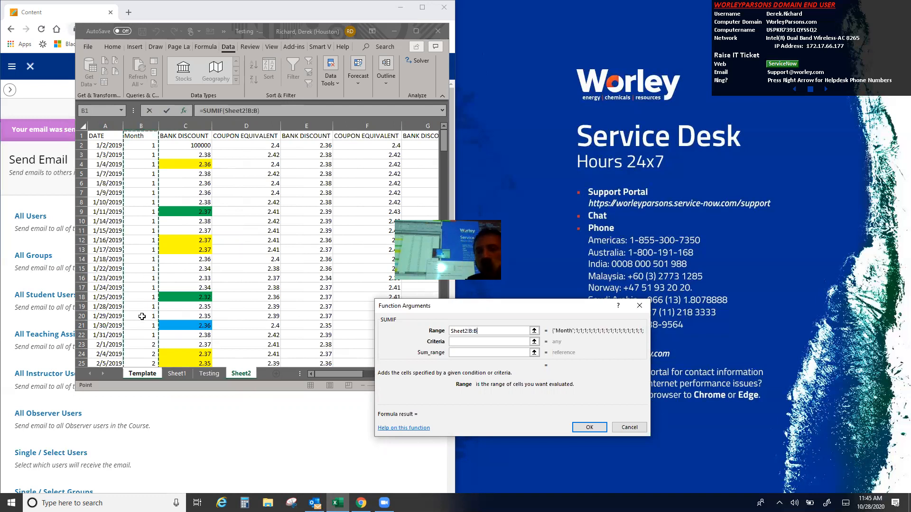
click(149, 122)
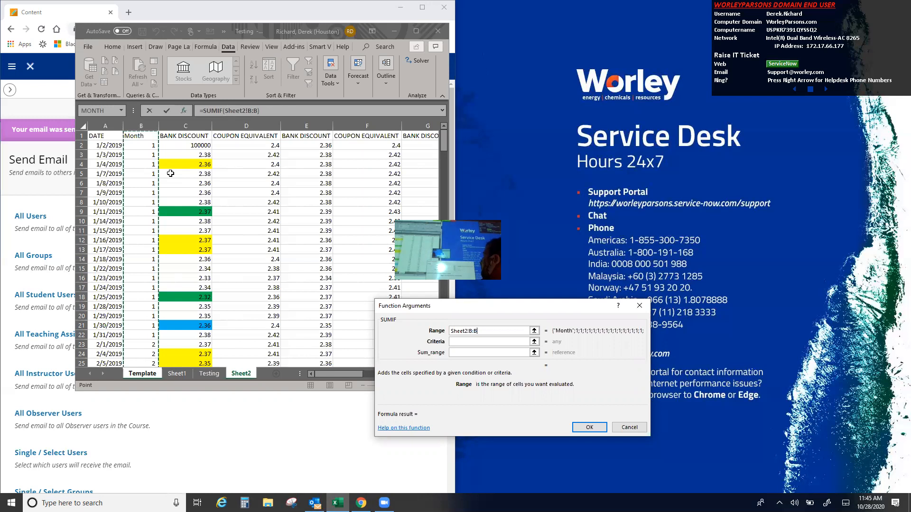
key(Tab)
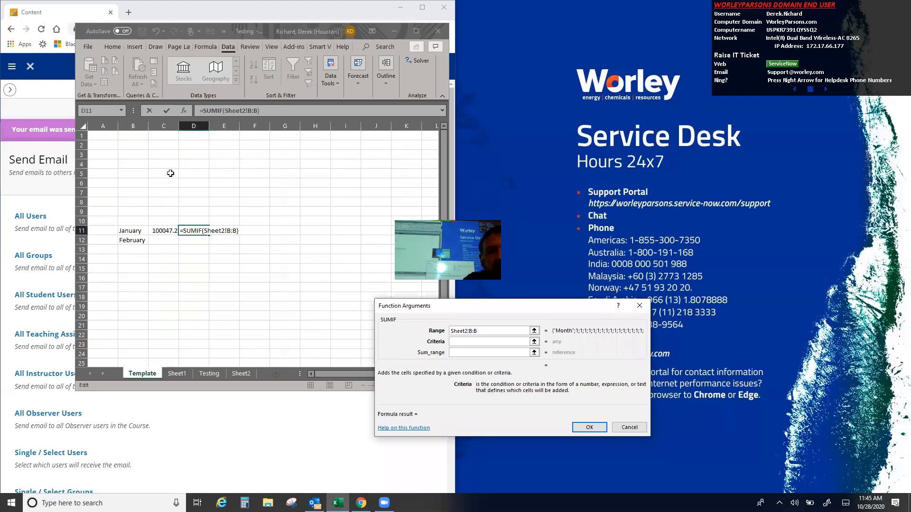
- Set the SUMIF criteria to 1 and the sum range to Sheet2 column C:C, and complete the formula
text(1)
key(Tab)
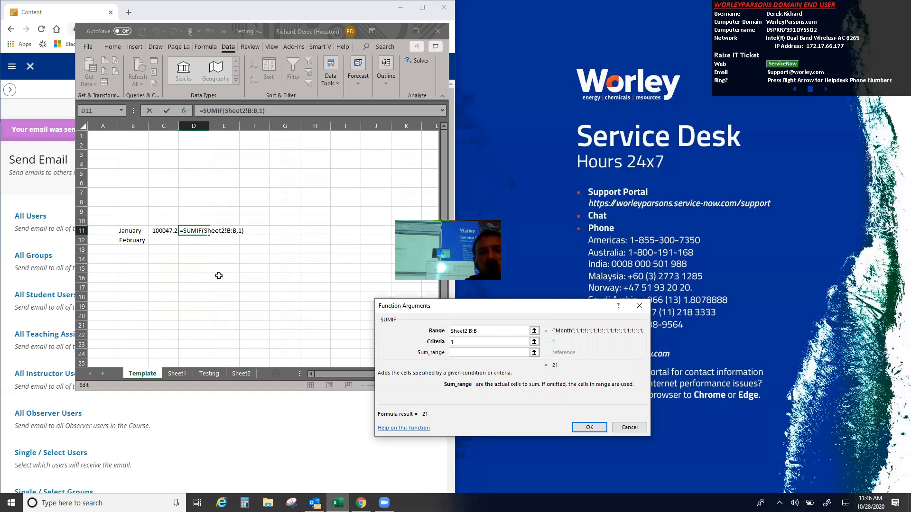
click(237, 378)
click(184, 125)
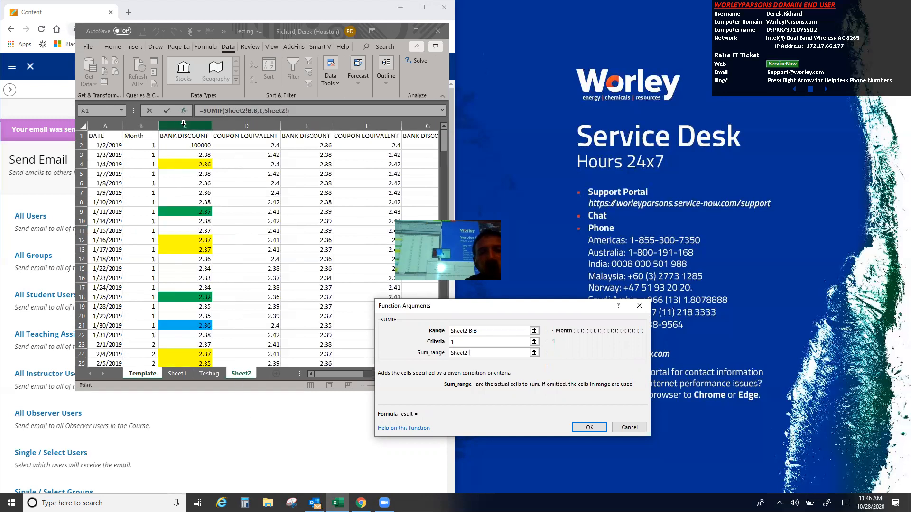
click(594, 429)
- Enter the month numbers 1 through 6 down B11:B16, replacing the month names
click(127, 231)
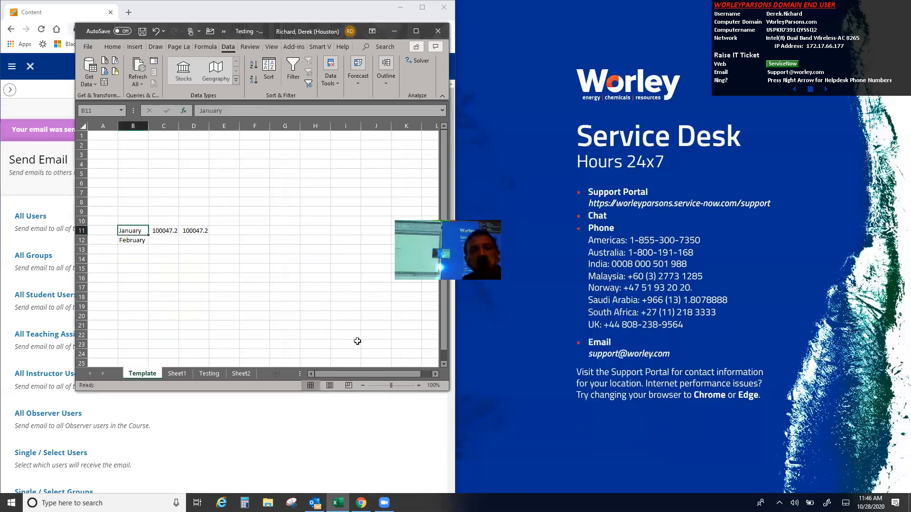
text(1 2 3 4 5 6)
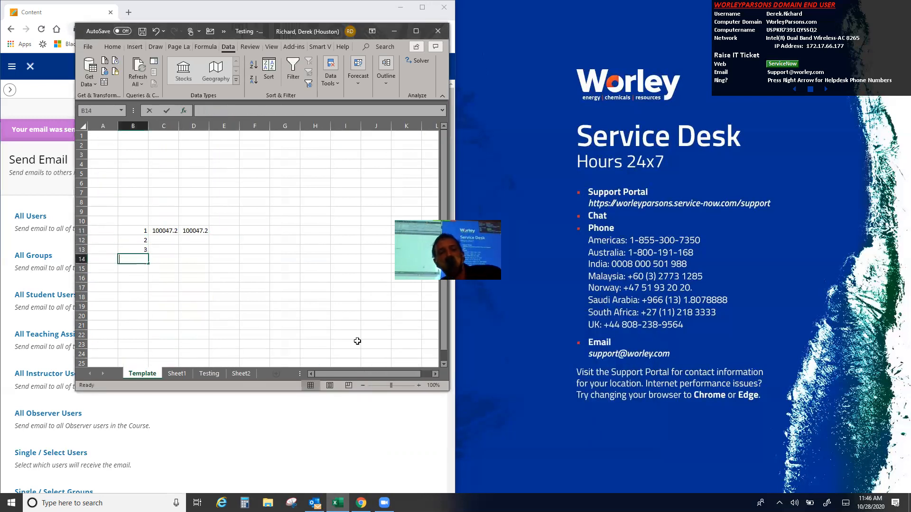
key(Return)
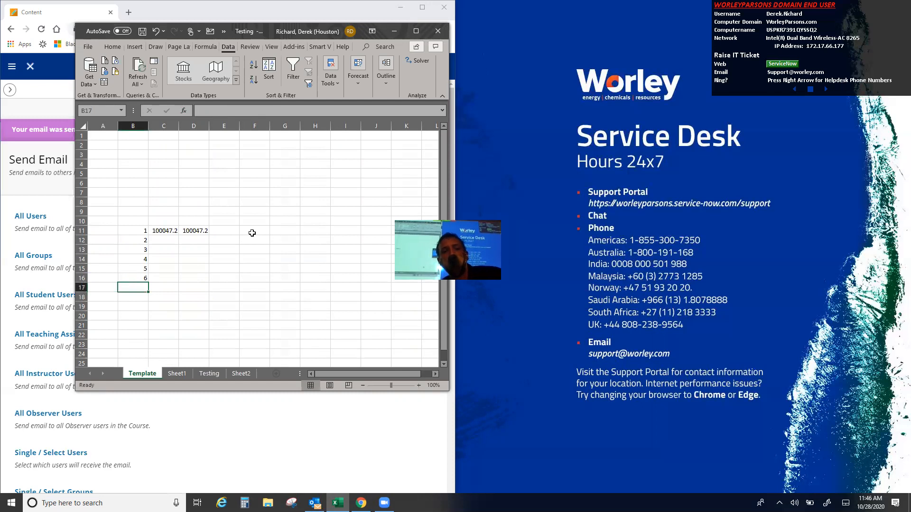
- Fill the C11:D11 formulas down to row 16 and set the VLOOKUP lookup value in C12 to 2
drag(169, 229, 211, 285)
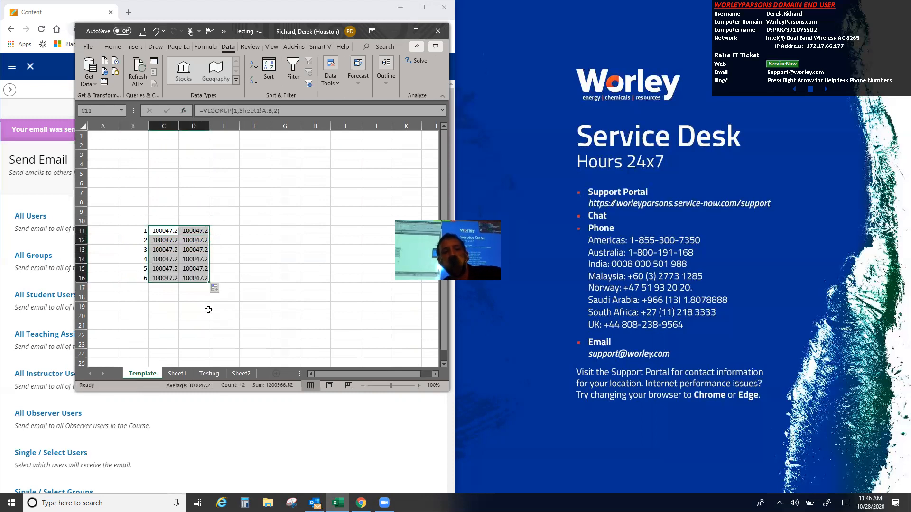
click(157, 241)
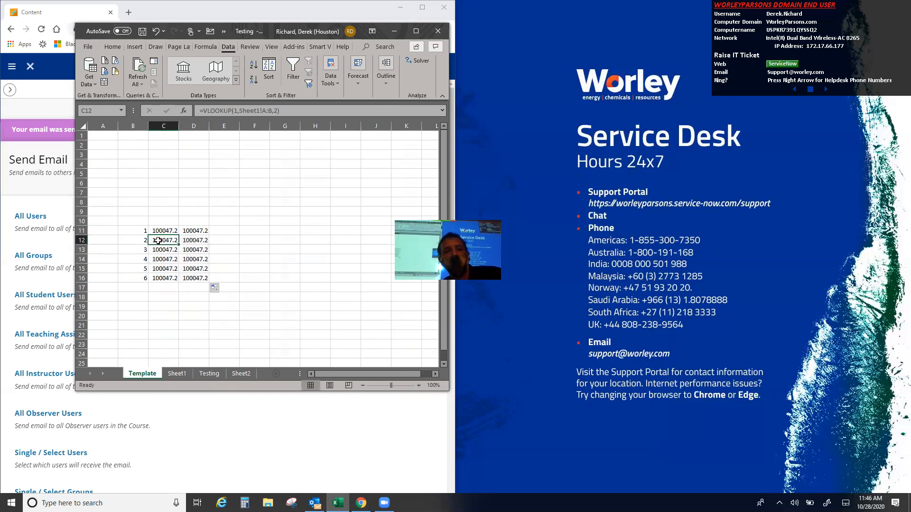
click(238, 111)
key(Tab)
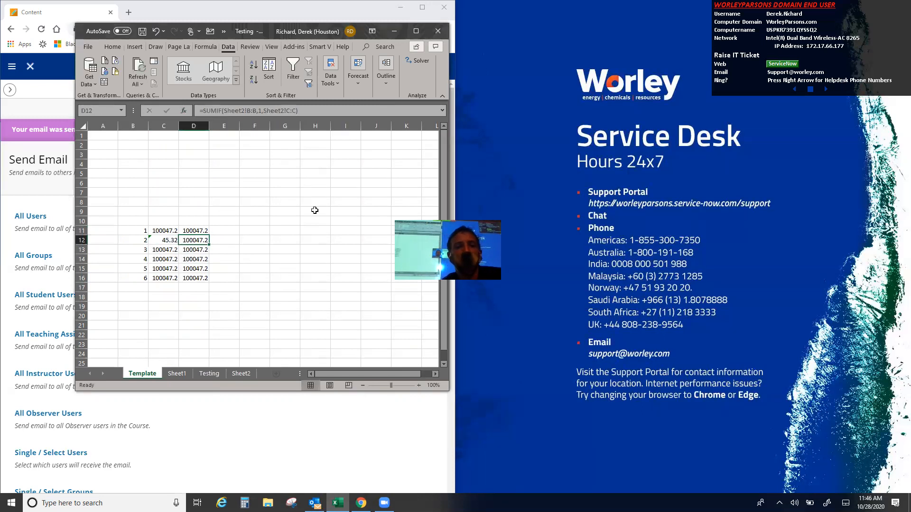
- Replace the fixed lookup value in C11's VLOOKUP formula with a reference to cell B11
click(163, 231)
click(237, 110)
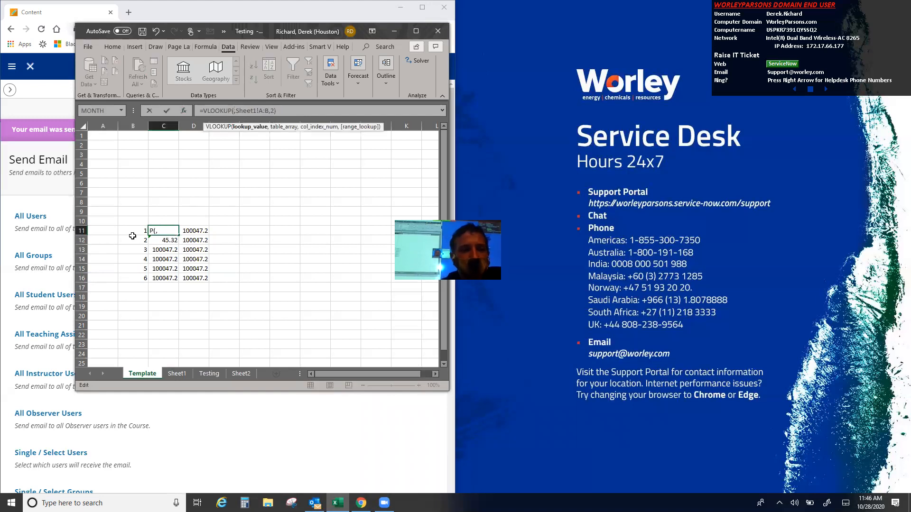
key(Return)
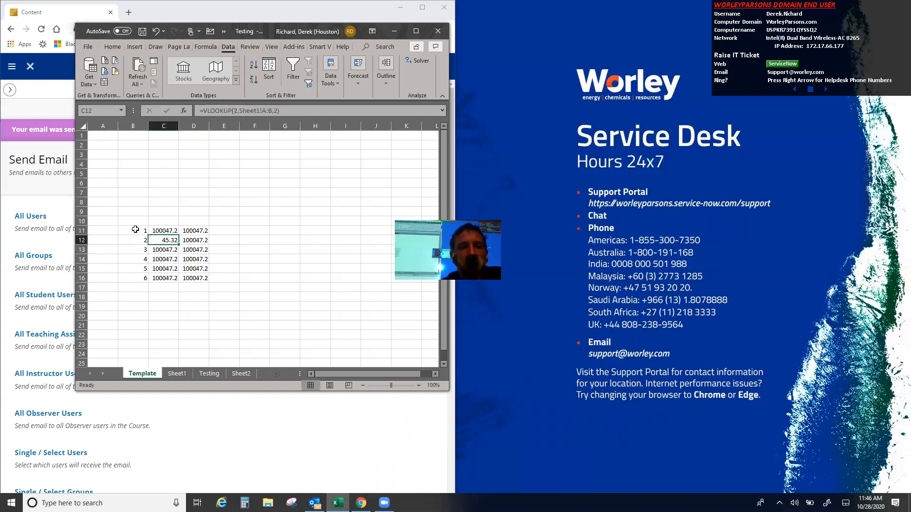
- Replace the SUMIF criteria in D11 with cell B11 and fill the C11:D11 formulas down to row 16
click(192, 230)
click(265, 112)
key(BackSpace)
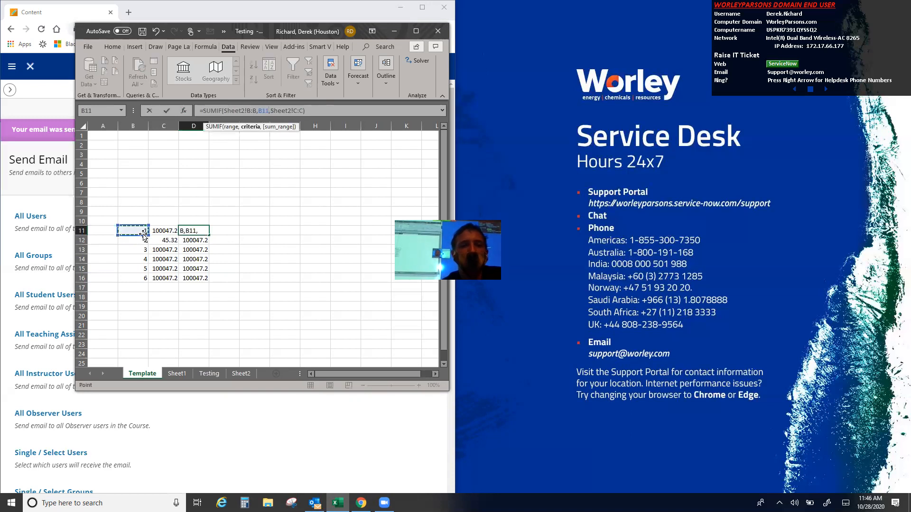
key(Escape)
drag(166, 231, 209, 280)
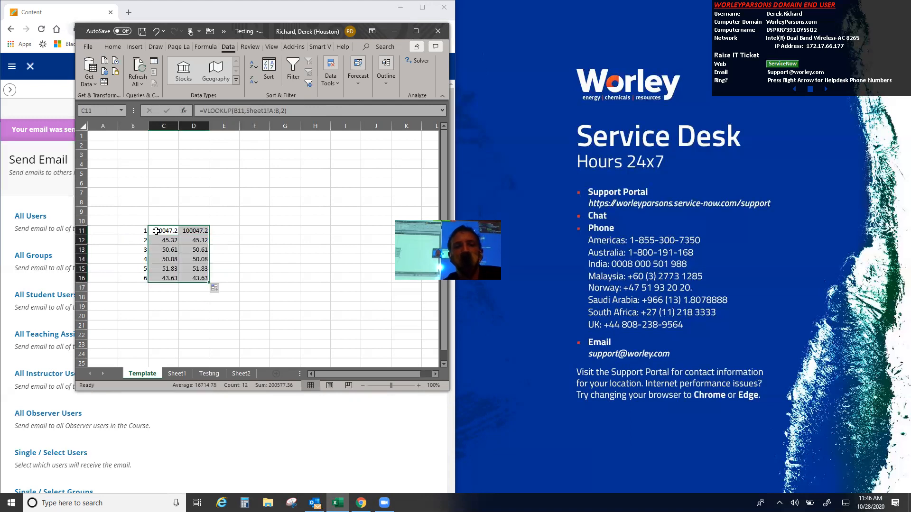
- Check the month references in the filled VLOOKUP formulas from C11 to C14 and the SUMIF formula in D14
click(162, 232)
key(Down)
key(Down)
key(Down)
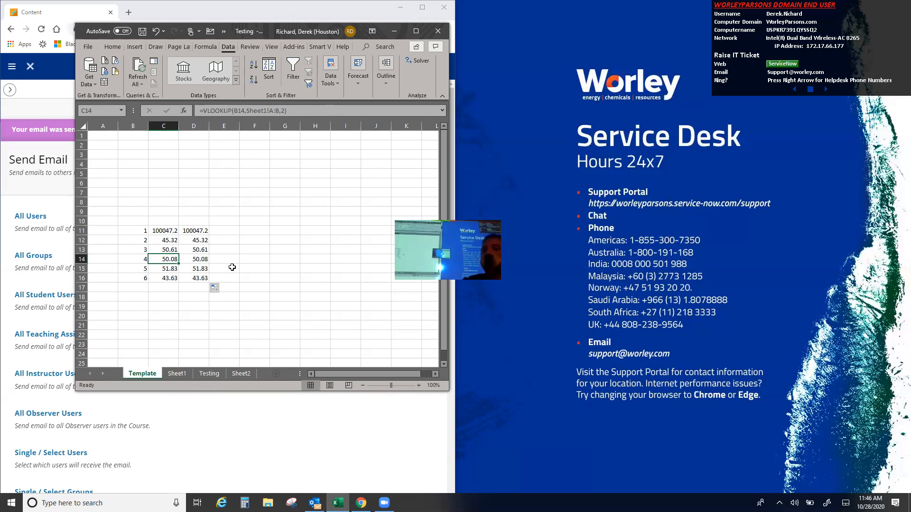
key(Right)
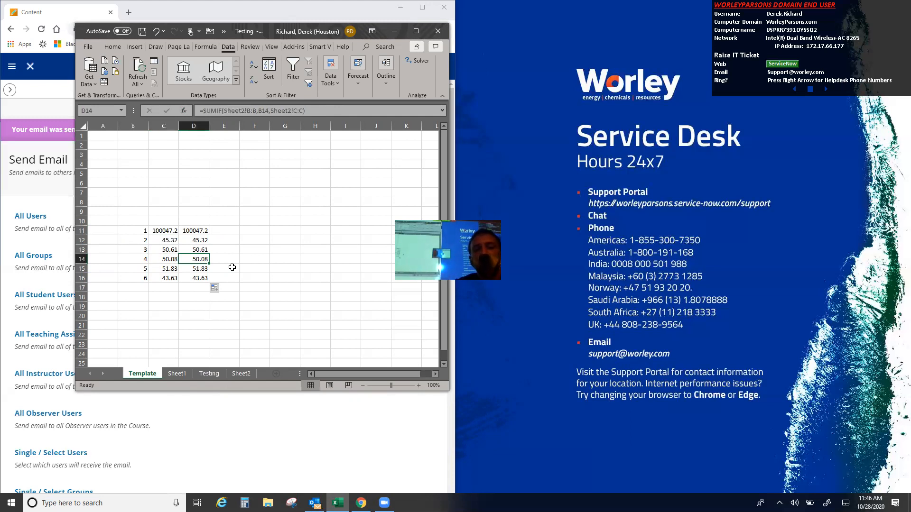
- Review the Bank Discount source data on Sheet2 and the pivot table on Sheet1, and return to the Template sheet
click(240, 373)
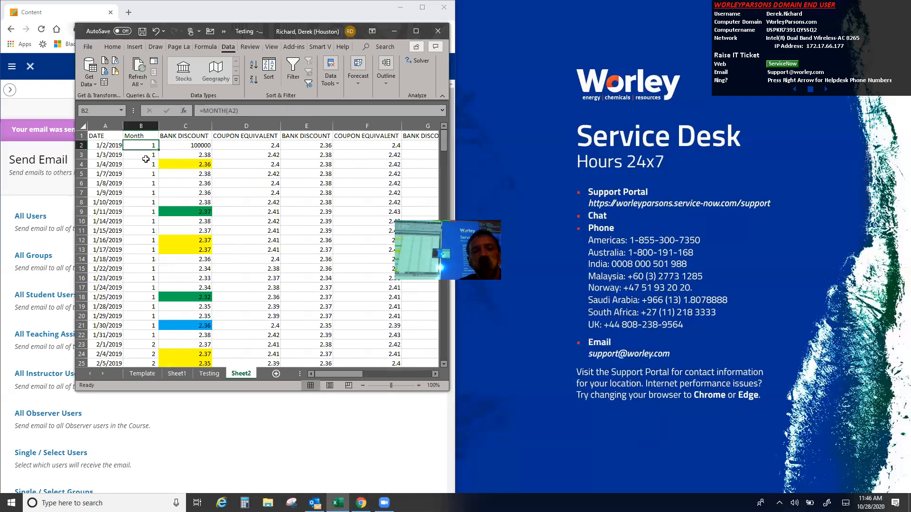
click(206, 142)
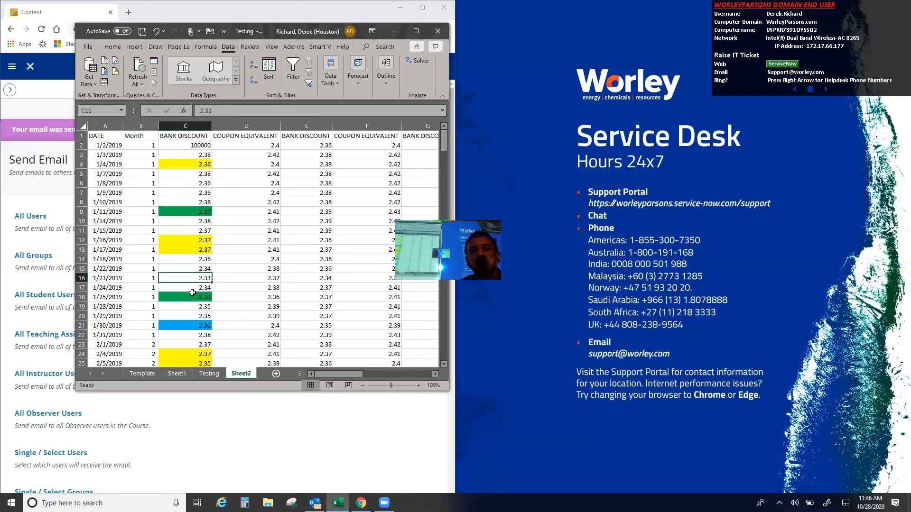
drag(192, 297, 192, 307)
click(175, 148)
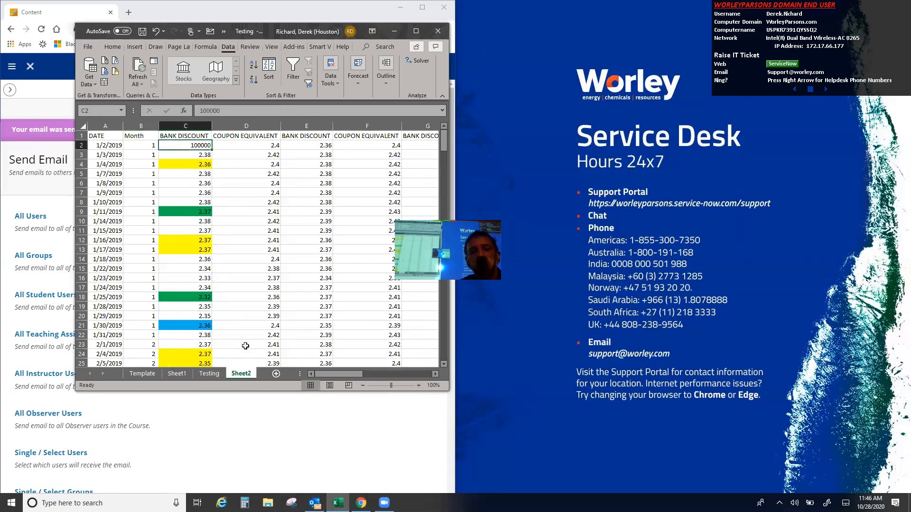
click(209, 373)
click(177, 373)
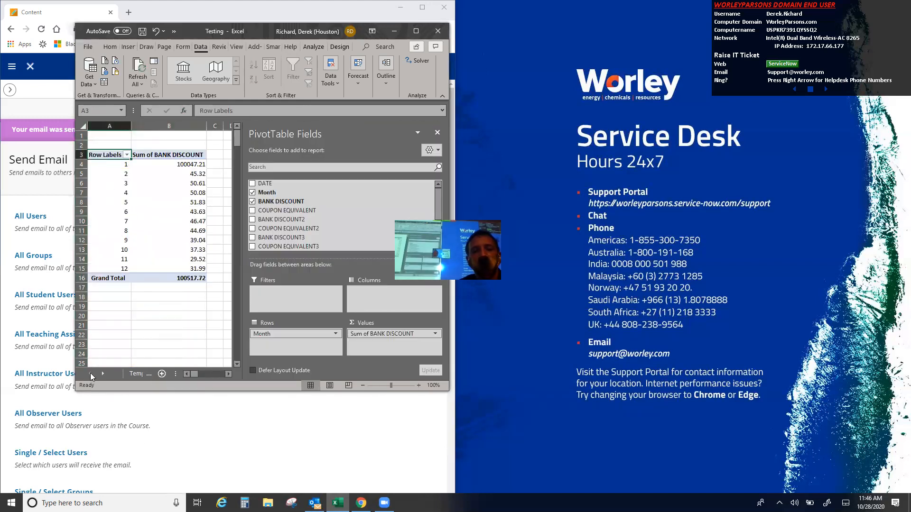
click(127, 378)
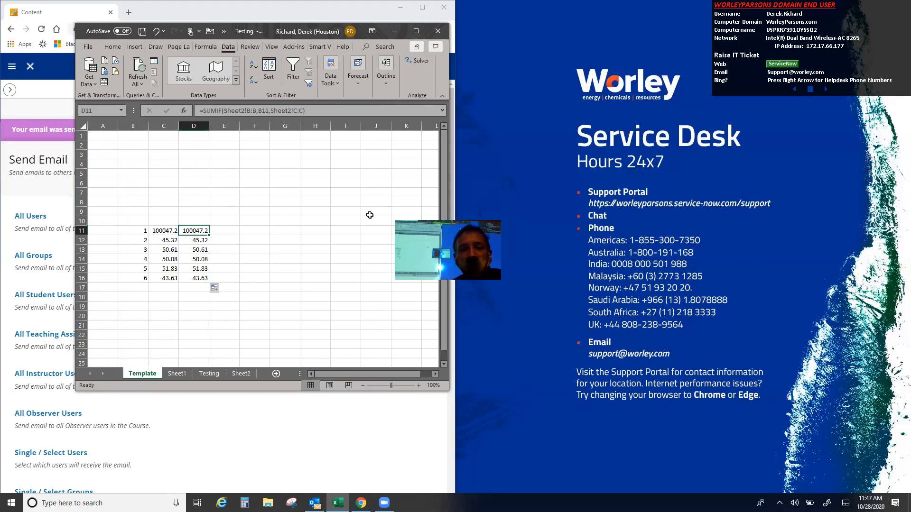
- Look through the complete alphabetical list of functions available for cell H11, without inserting one
click(321, 229)
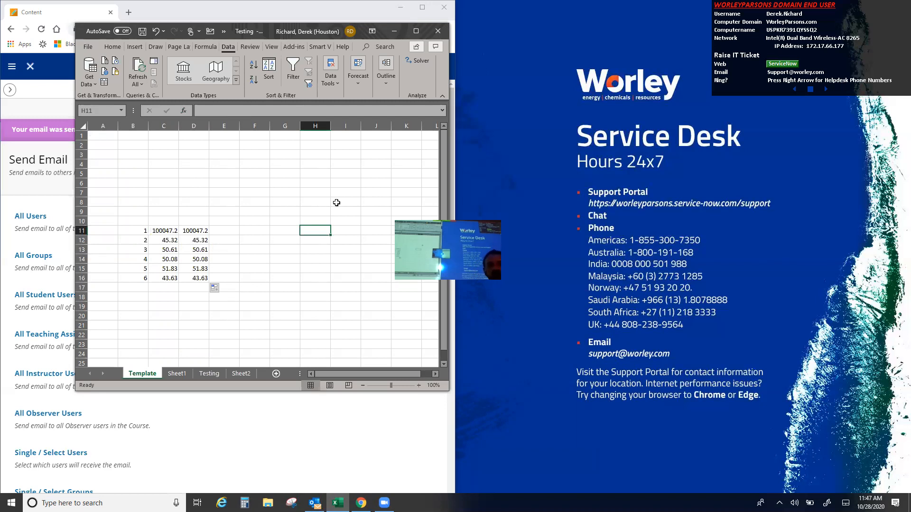
click(416, 31)
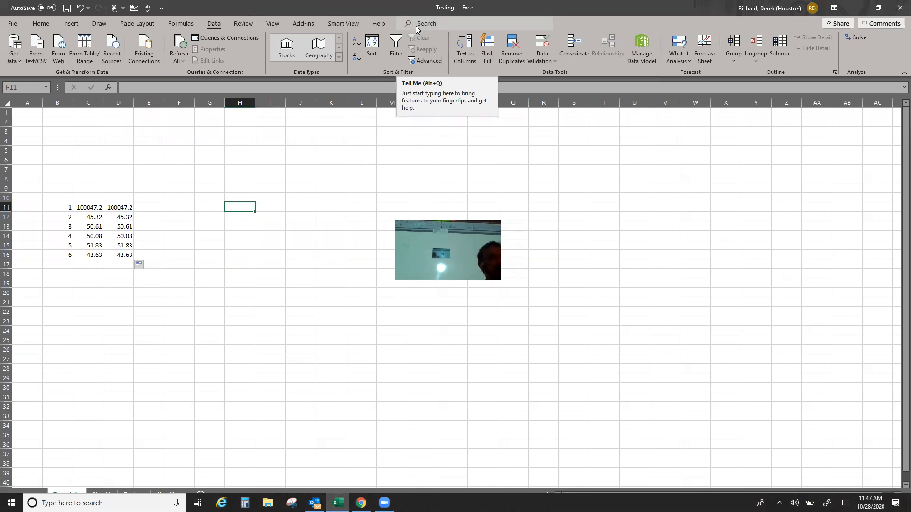
click(112, 86)
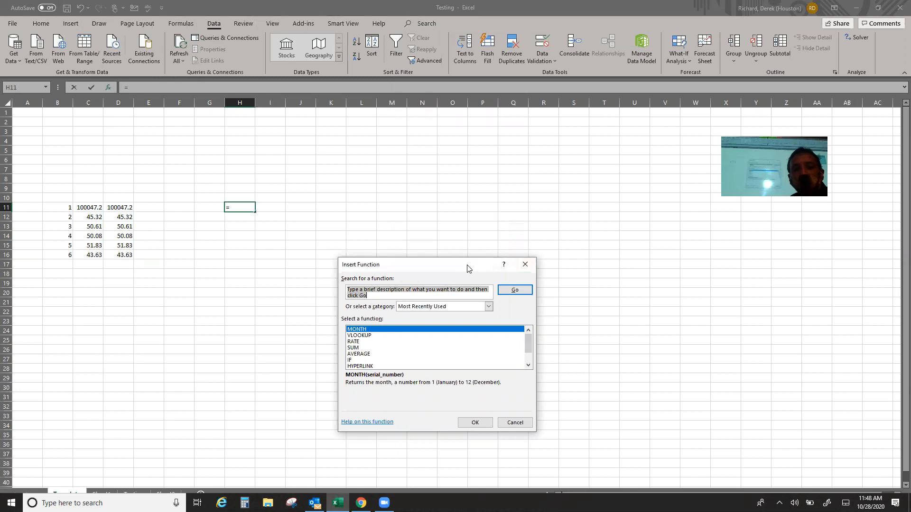
drag(467, 269, 464, 198)
click(434, 236)
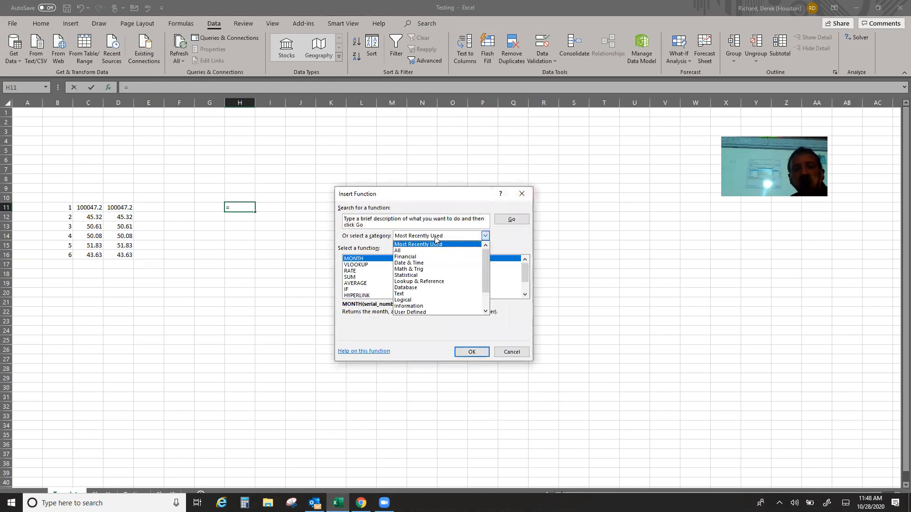
click(433, 250)
scroll(526, 286, down, 18)
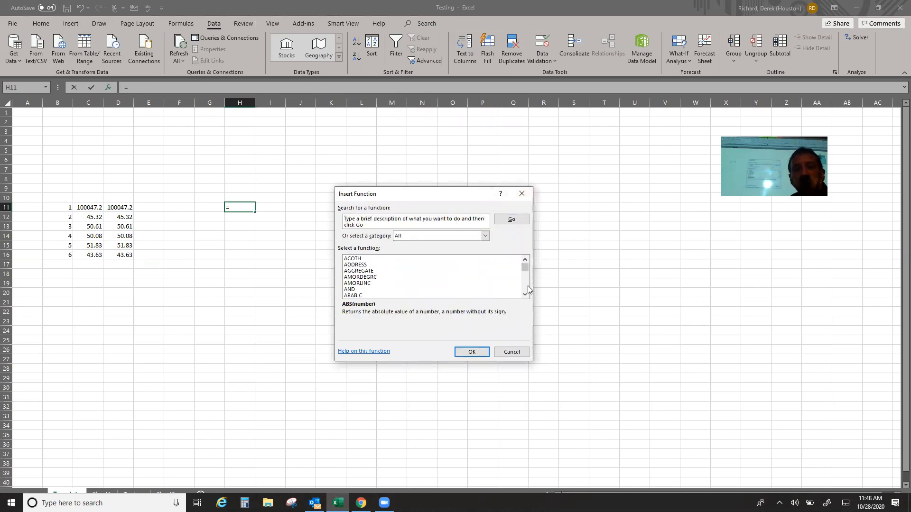
scroll(526, 286, down, 20)
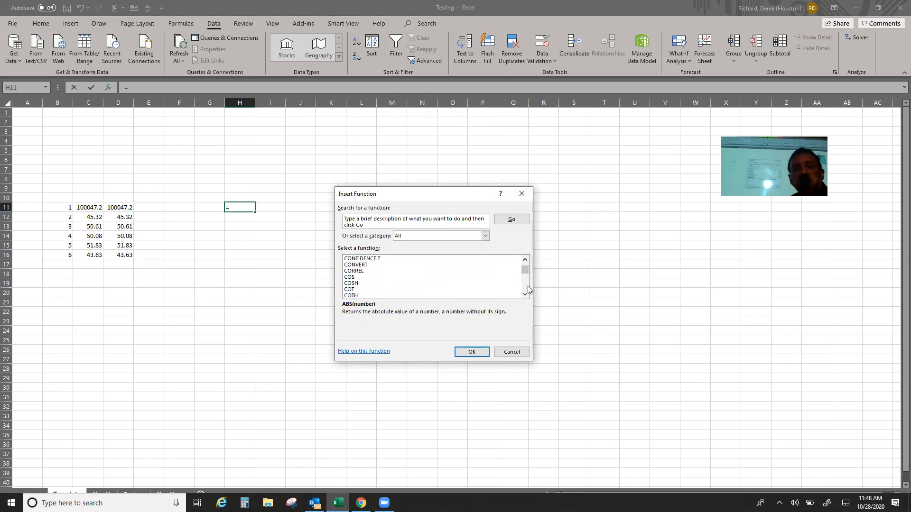
scroll(528, 285, down, 20)
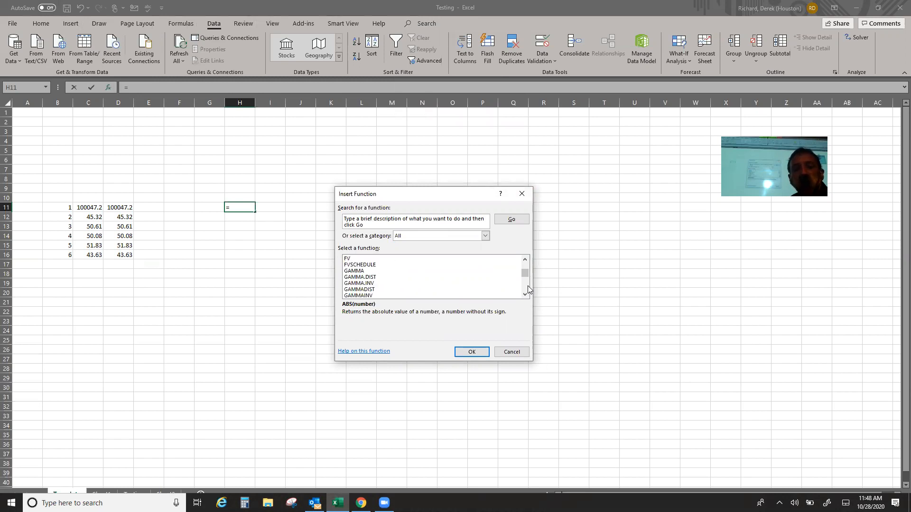
scroll(528, 286, down, 15)
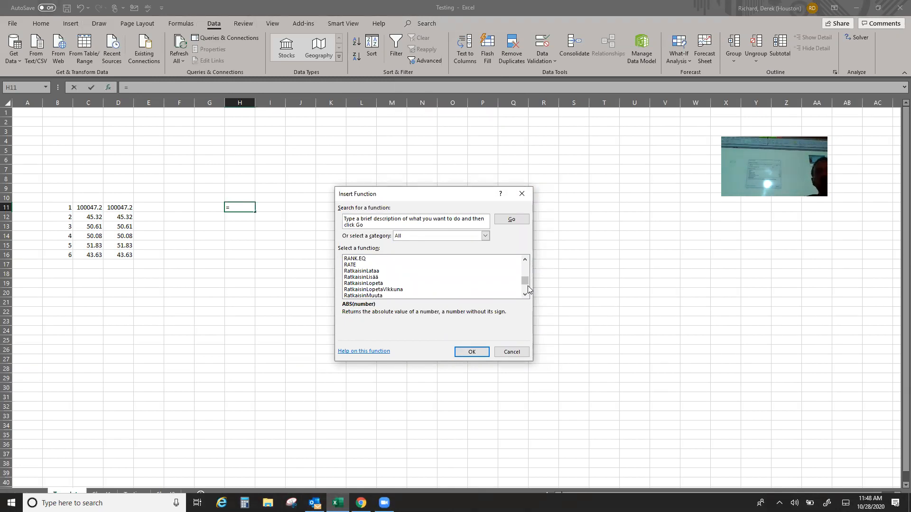
click(514, 352)
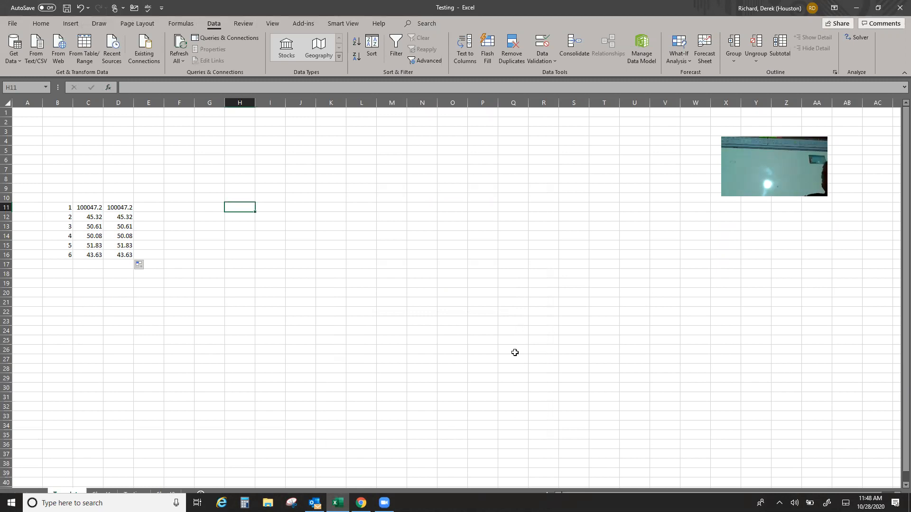
drag(126, 133, 97, 363)
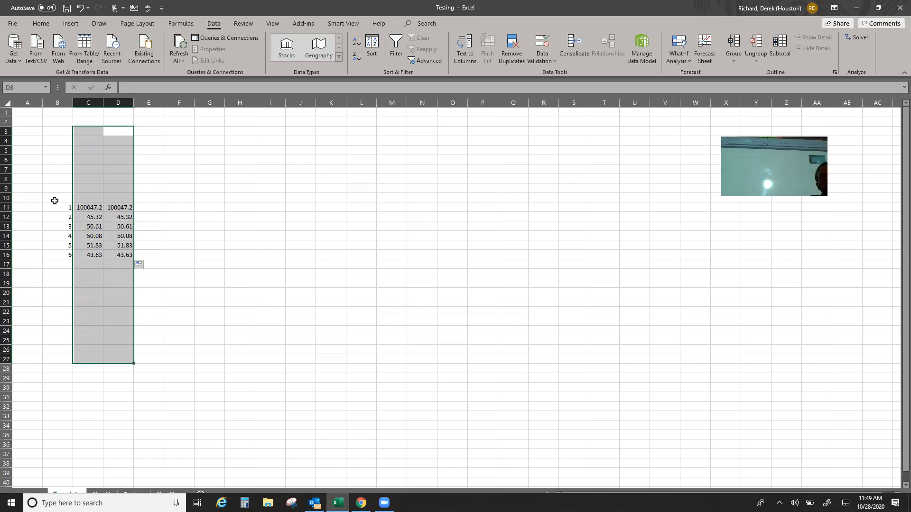
right_click(100, 224)
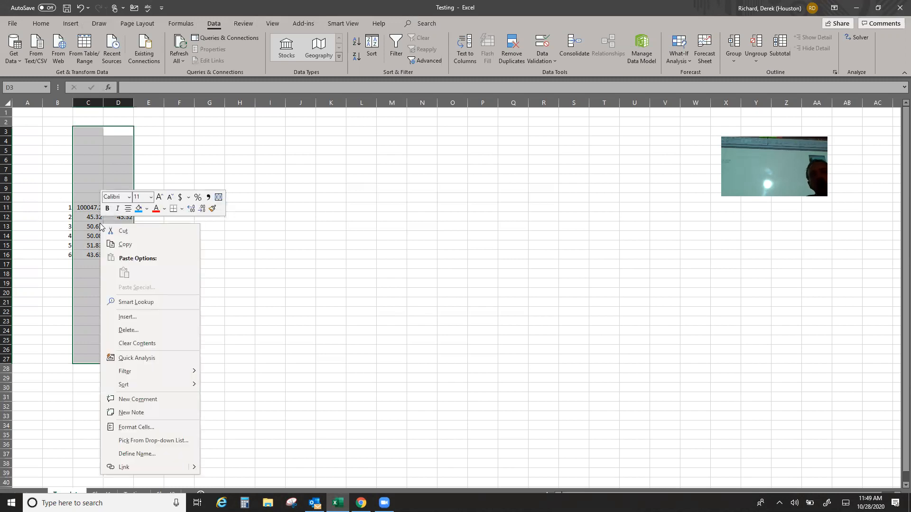
key(Escape)
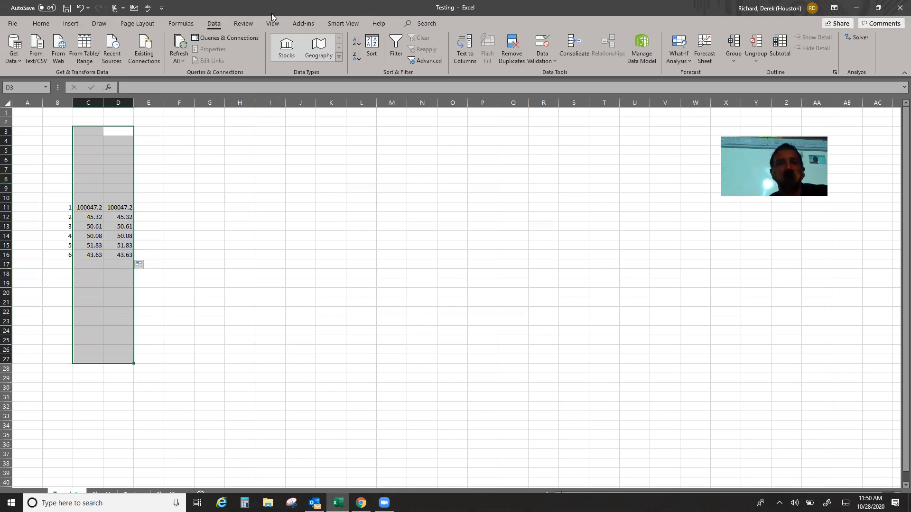
- Find the macro commands and view the Record Macro settings without starting a recording
click(346, 24)
click(378, 25)
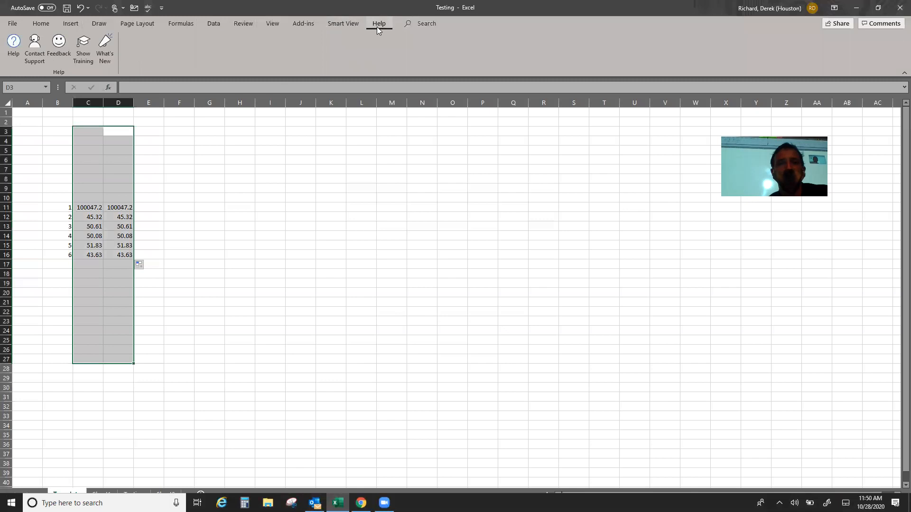
click(73, 21)
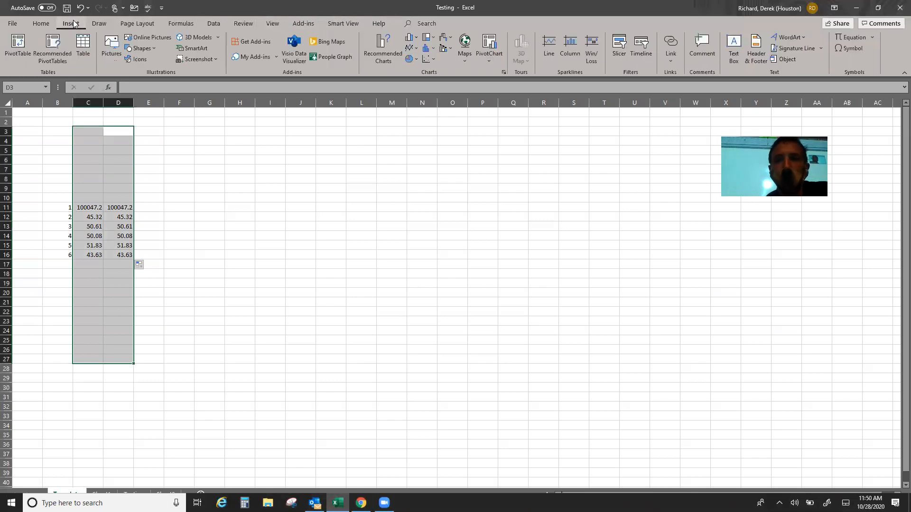
click(97, 23)
click(206, 24)
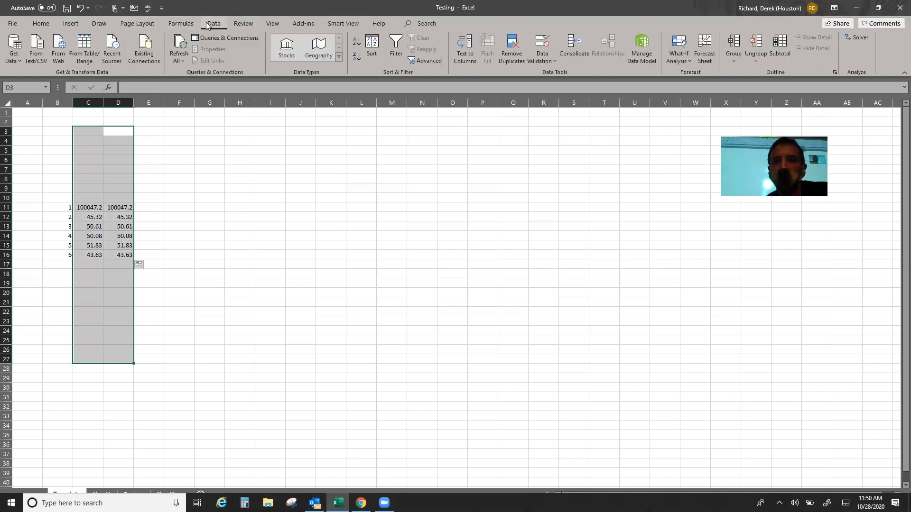
click(38, 24)
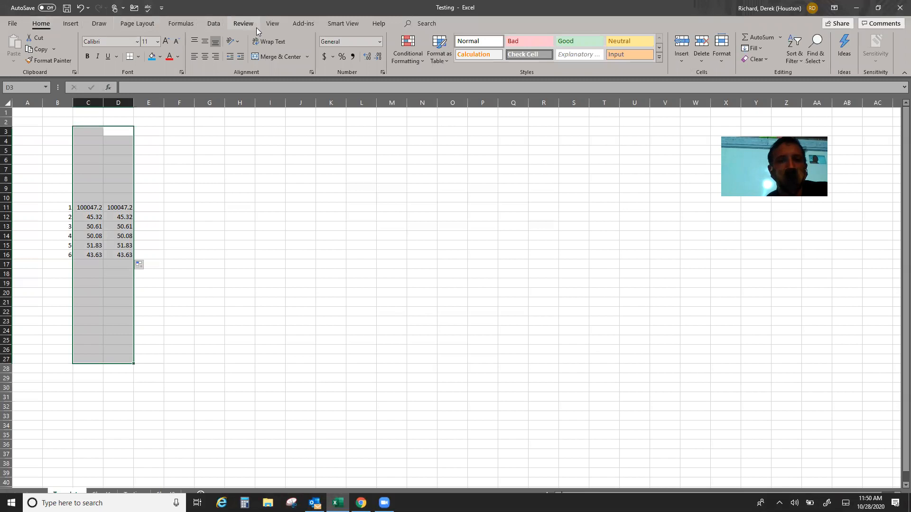
click(304, 24)
click(272, 24)
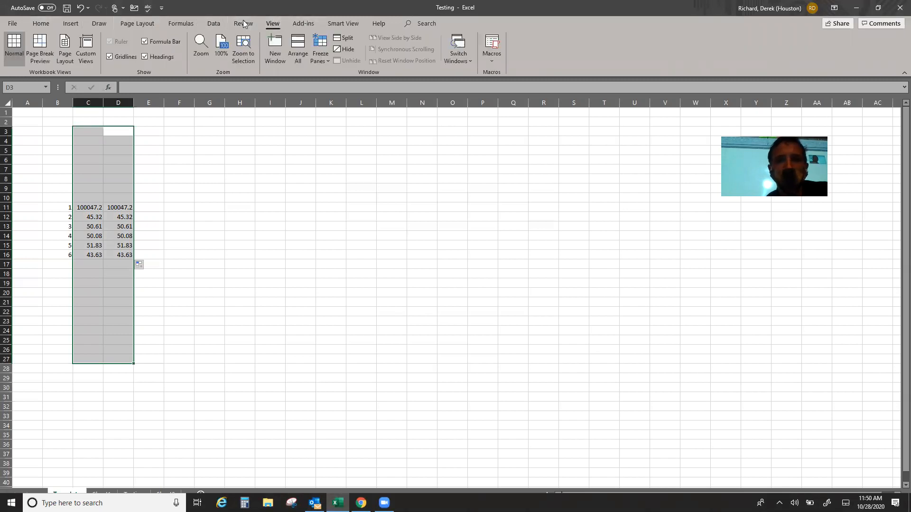
click(493, 63)
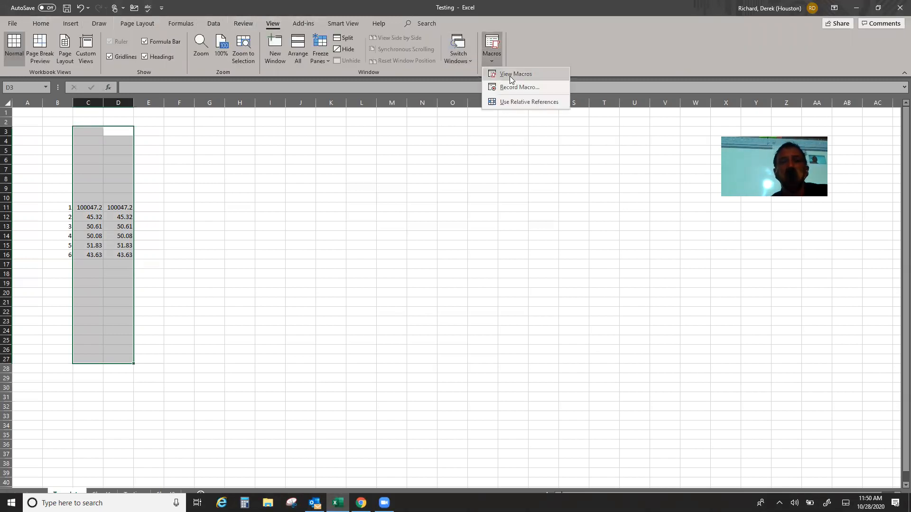
click(510, 85)
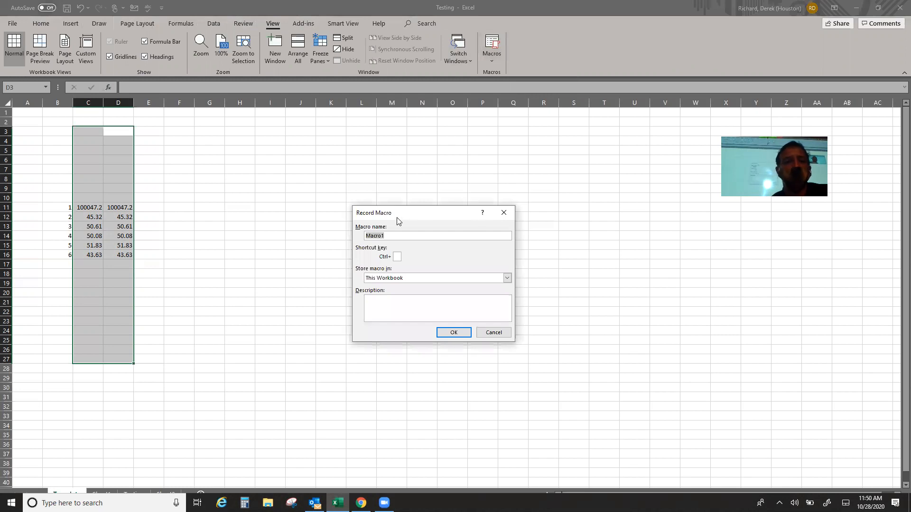
drag(400, 216, 406, 209)
click(499, 326)
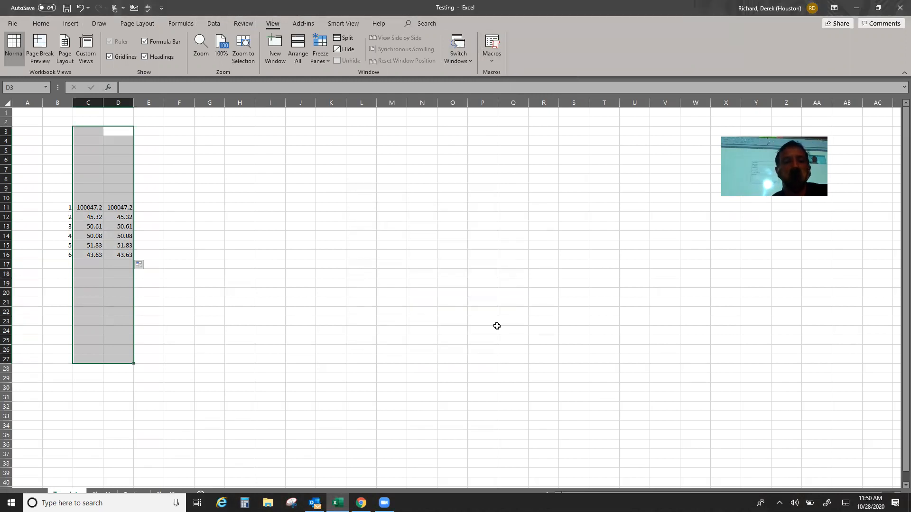
- Add a new blank worksheet directly after the Template sheet and show the workbook at full size
click(247, 319)
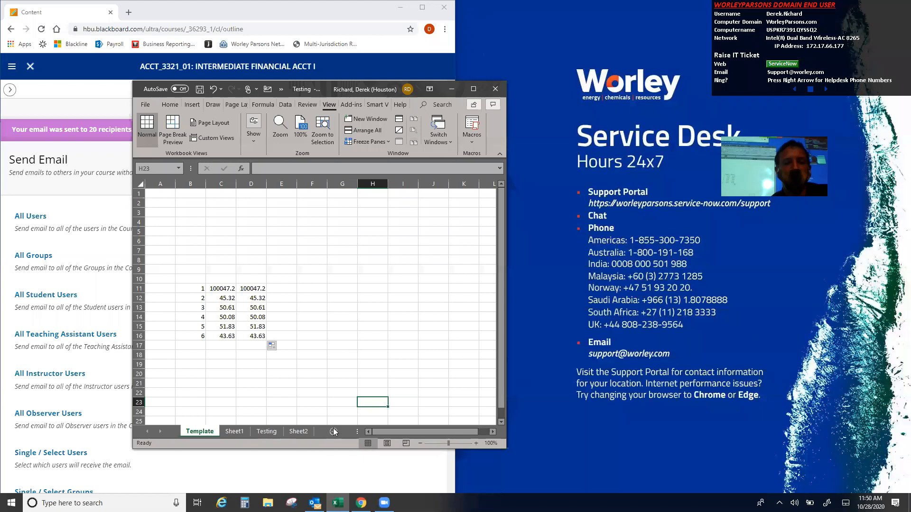
key(ctrl+Page_Down)
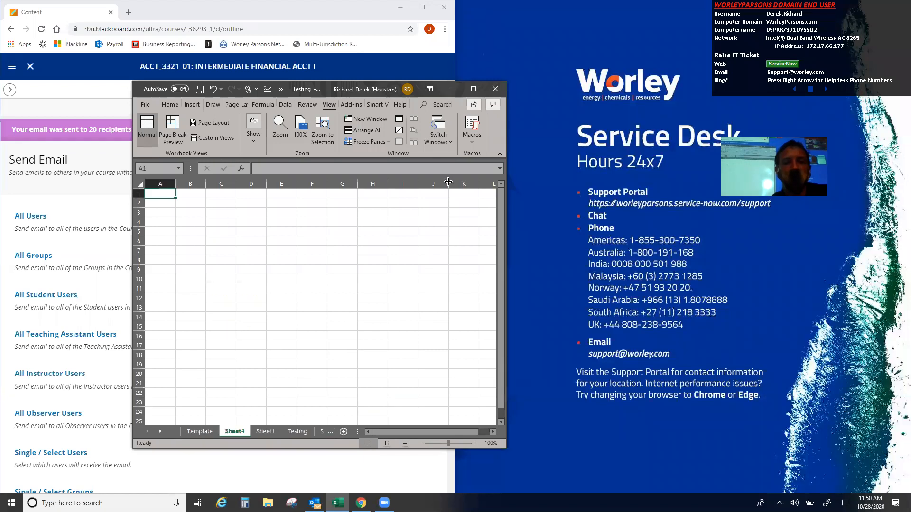
click(473, 89)
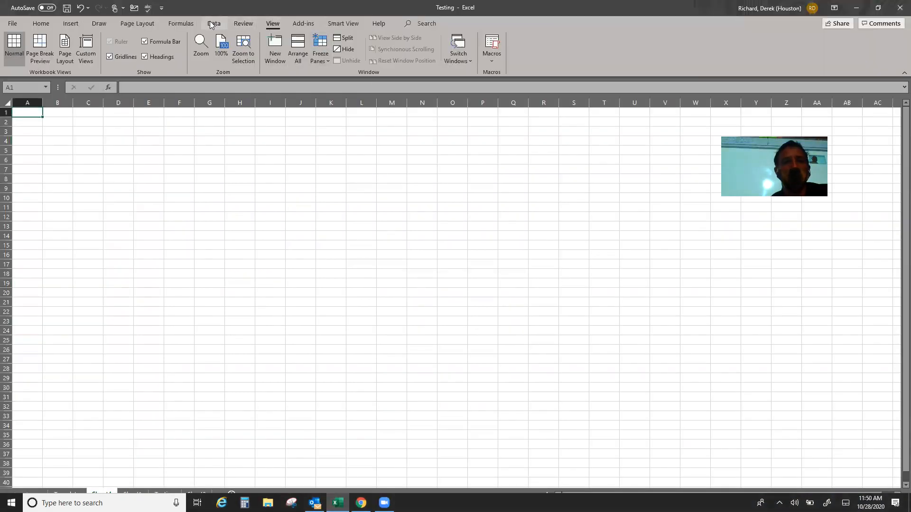
- View the list of macros in all open workbooks and close it
click(247, 24)
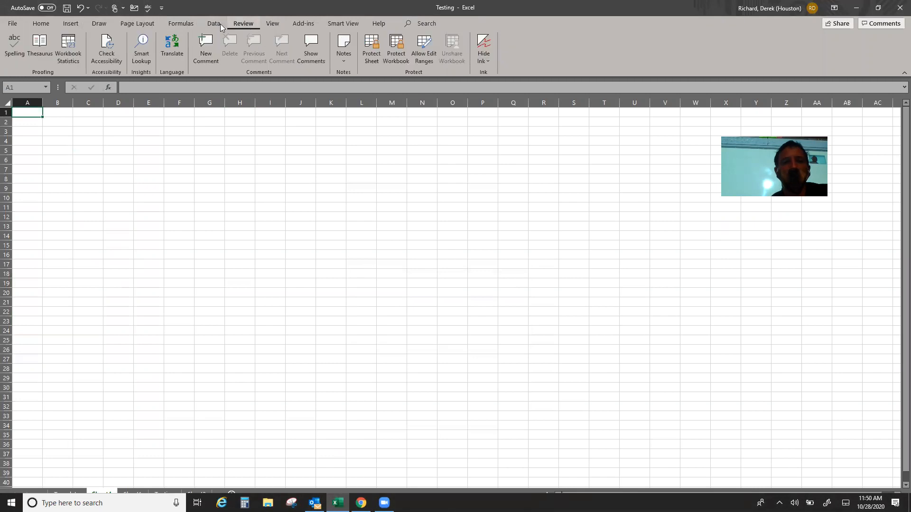
click(211, 23)
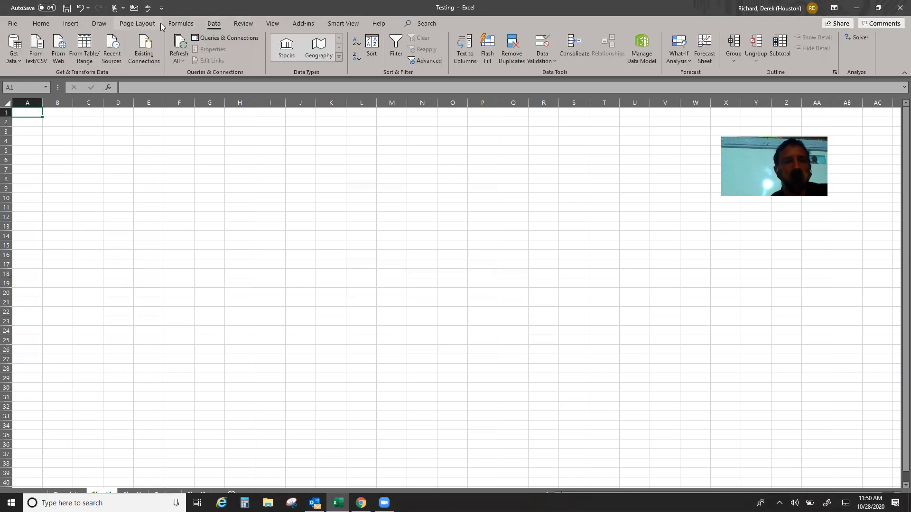
click(64, 27)
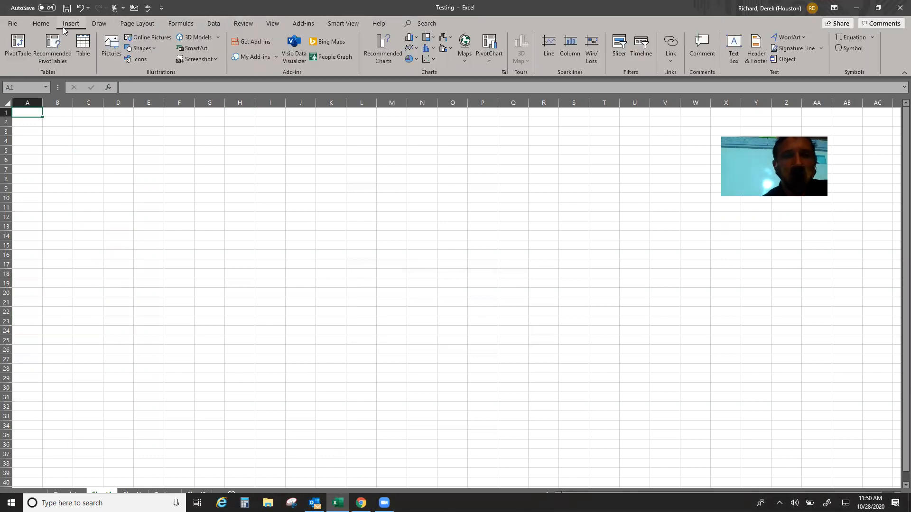
click(250, 23)
click(272, 25)
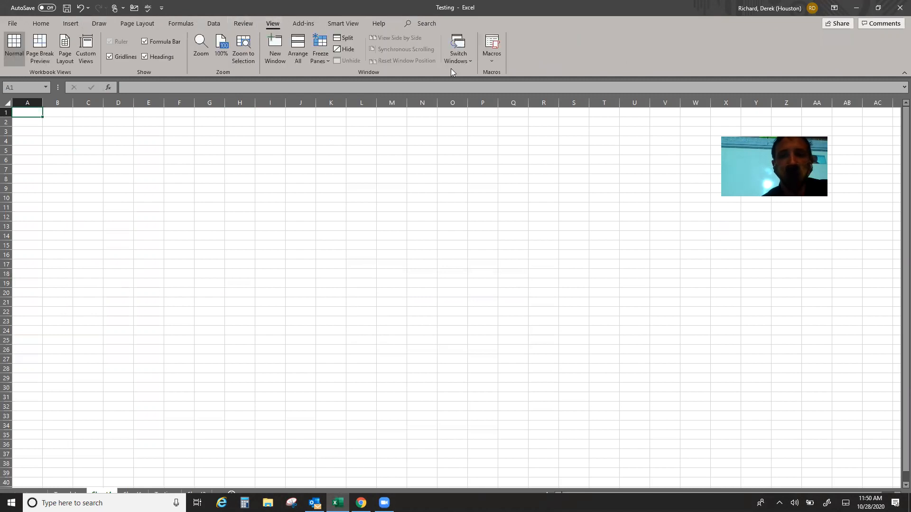
click(493, 56)
click(514, 72)
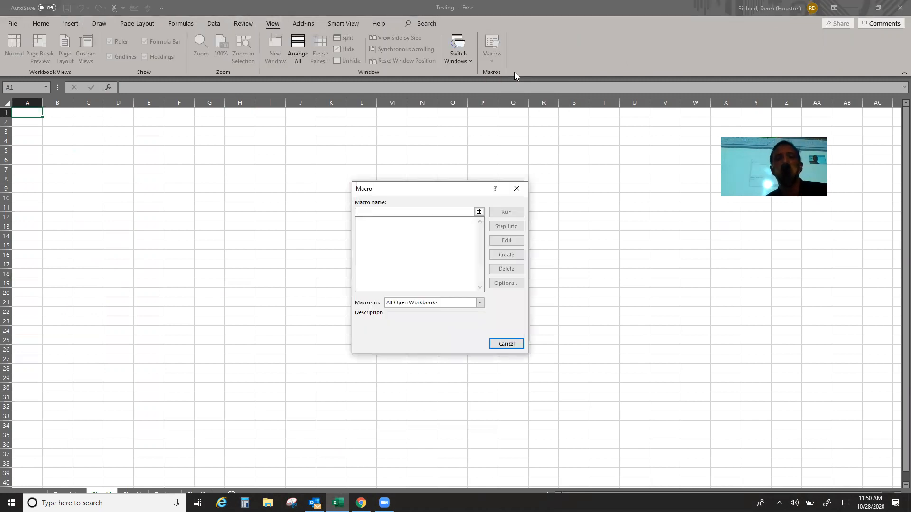
click(508, 344)
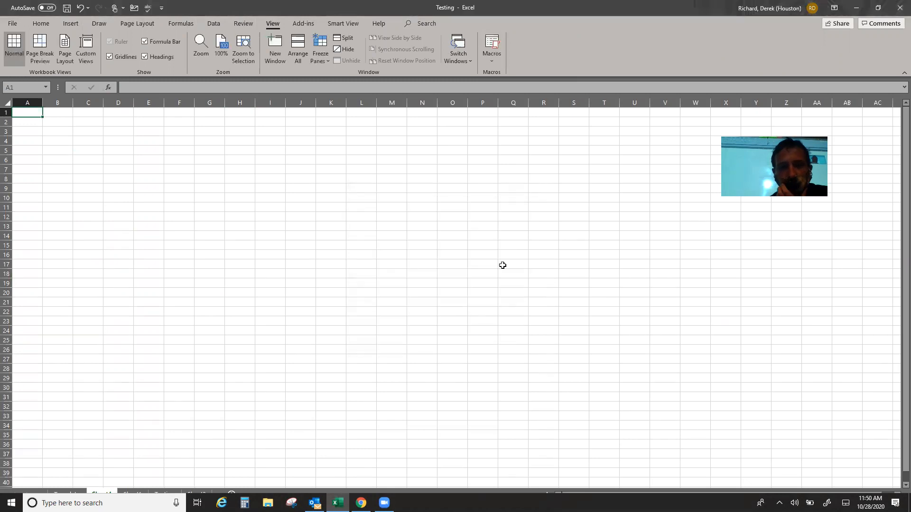
- Start recording a macro named Macro1, stored in This Workbook
click(485, 59)
click(507, 85)
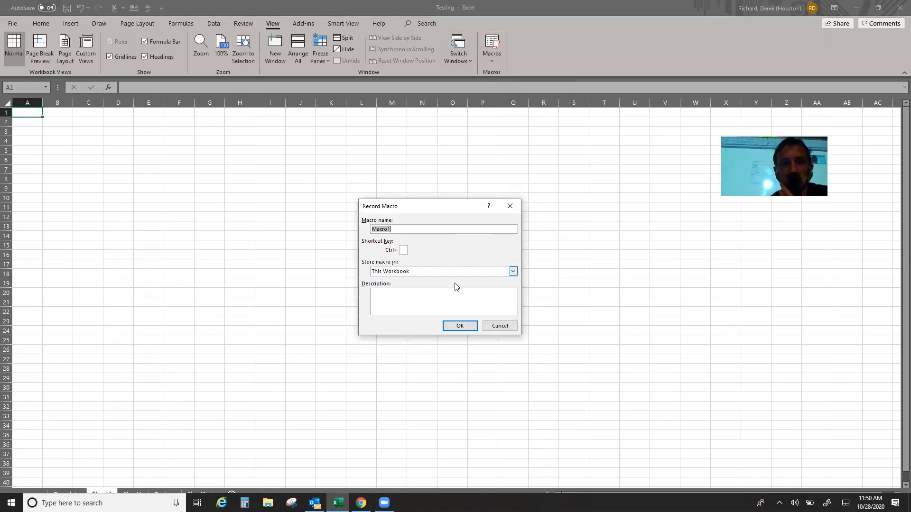
click(458, 326)
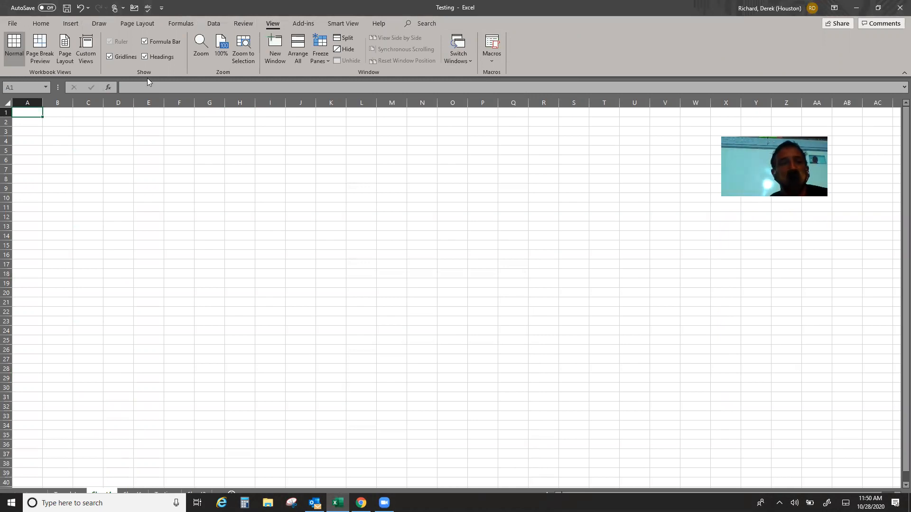
- Close the Testing workbook
click(13, 23)
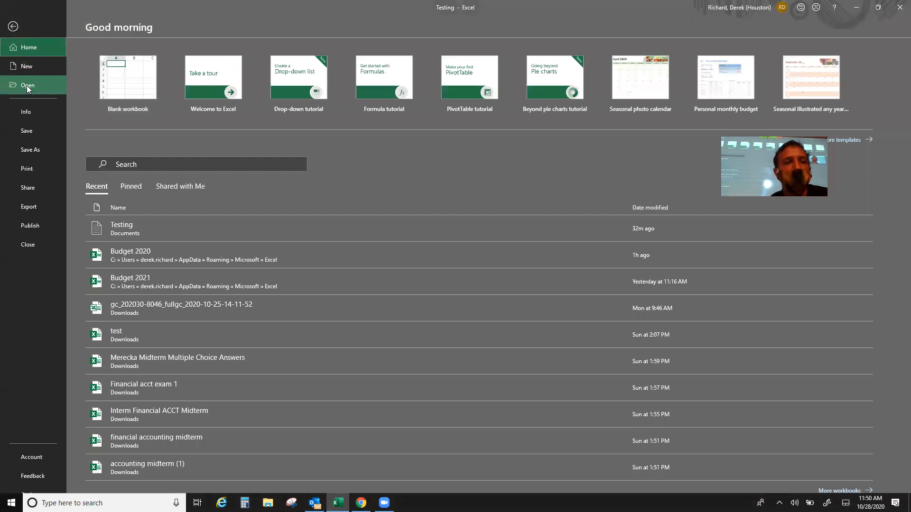
click(27, 85)
click(302, 161)
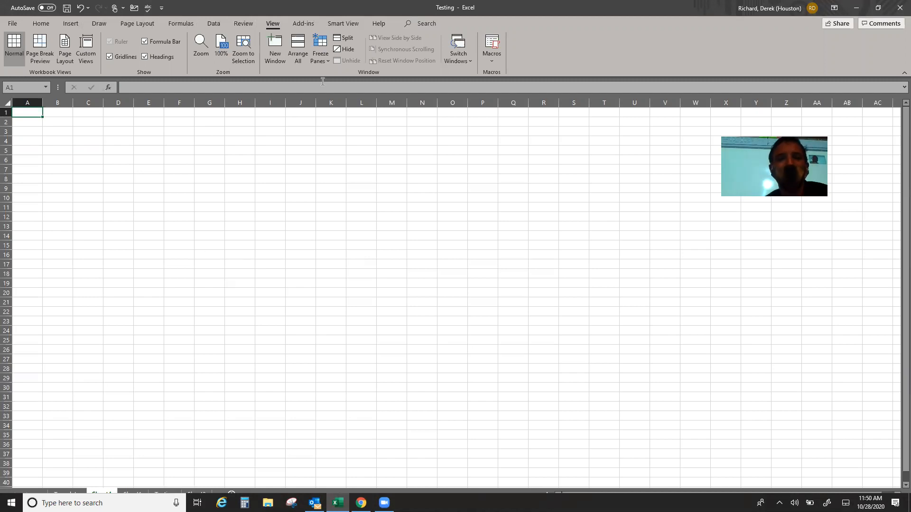
double_click(251, 10)
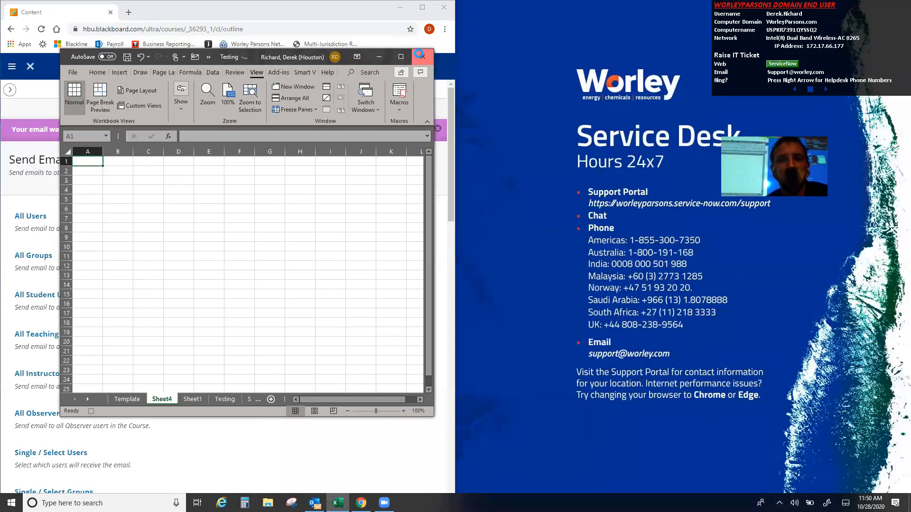
click(423, 56)
click(456, 280)
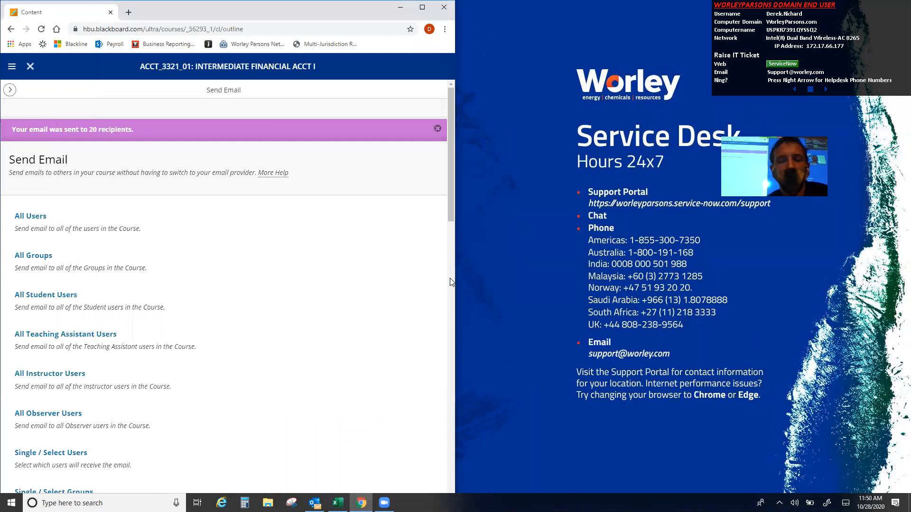
- Switch to Excel and create a new blank workbook
click(338, 503)
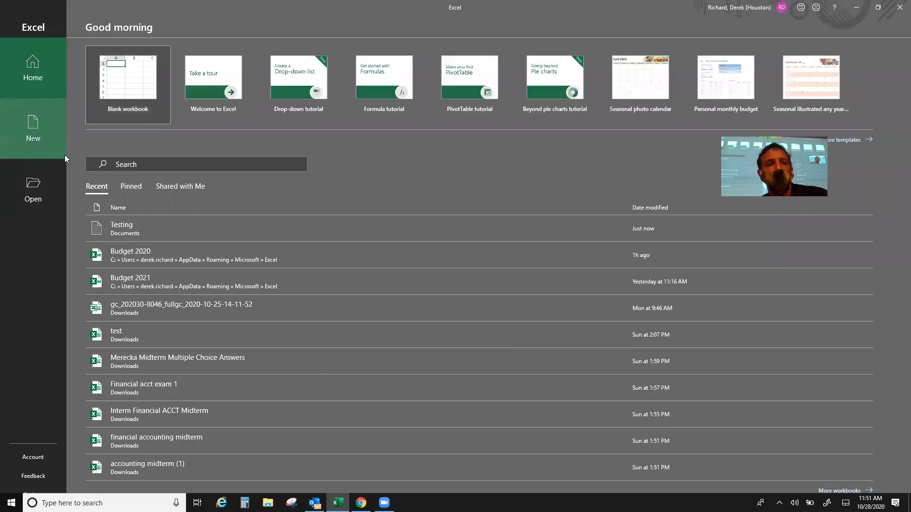
click(36, 139)
click(115, 96)
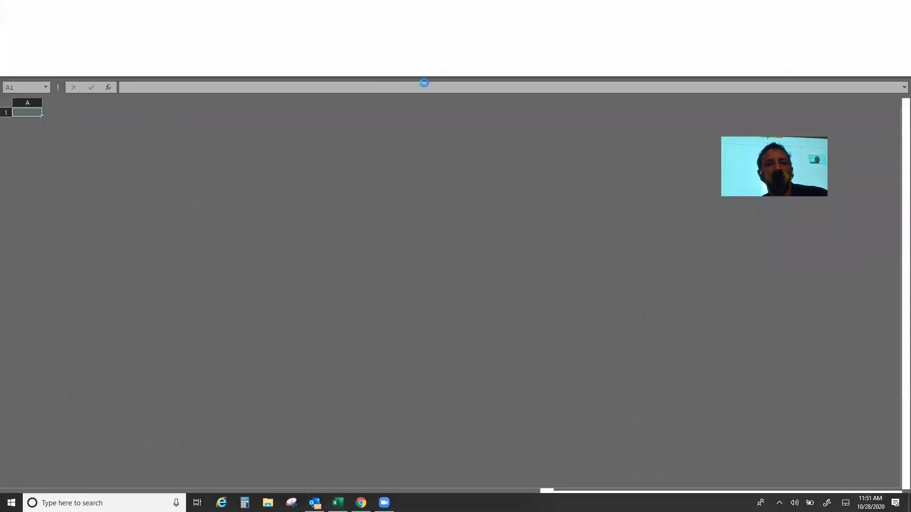
- Start recording a new macro from the blank workbook
click(240, 24)
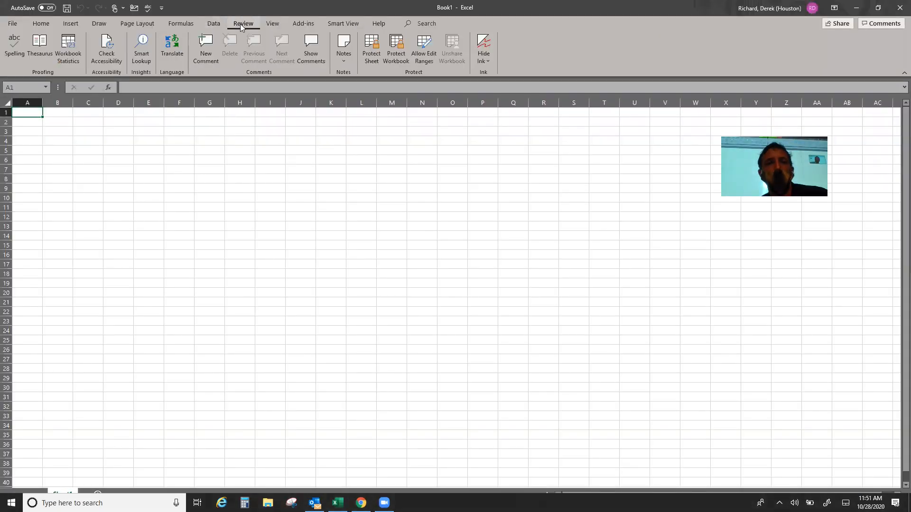
click(224, 24)
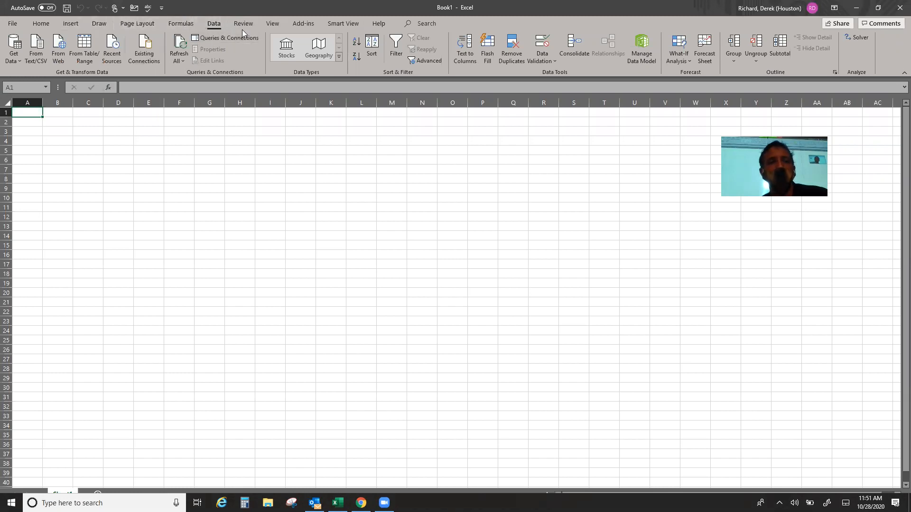
click(270, 26)
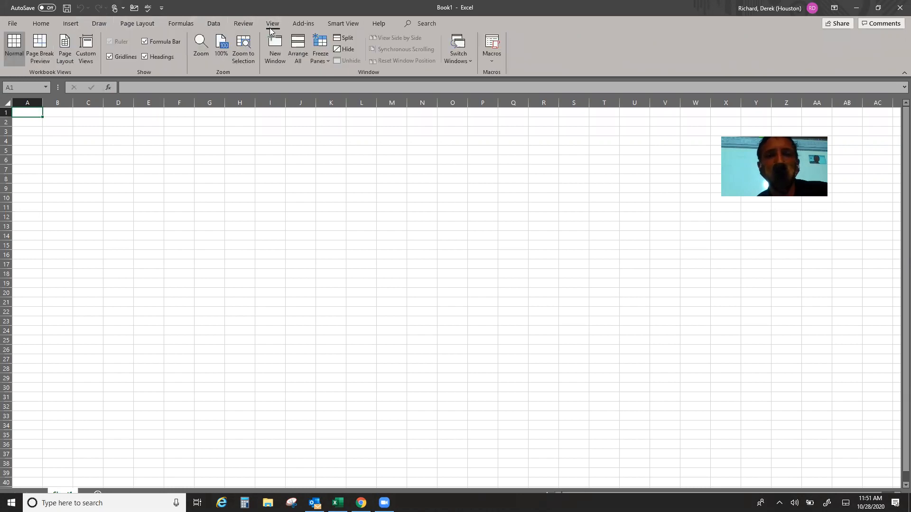
click(493, 61)
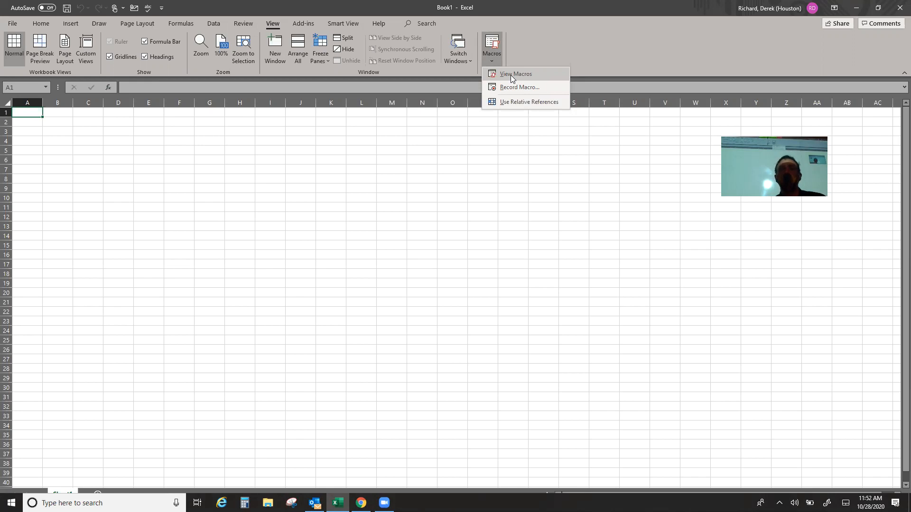
click(513, 85)
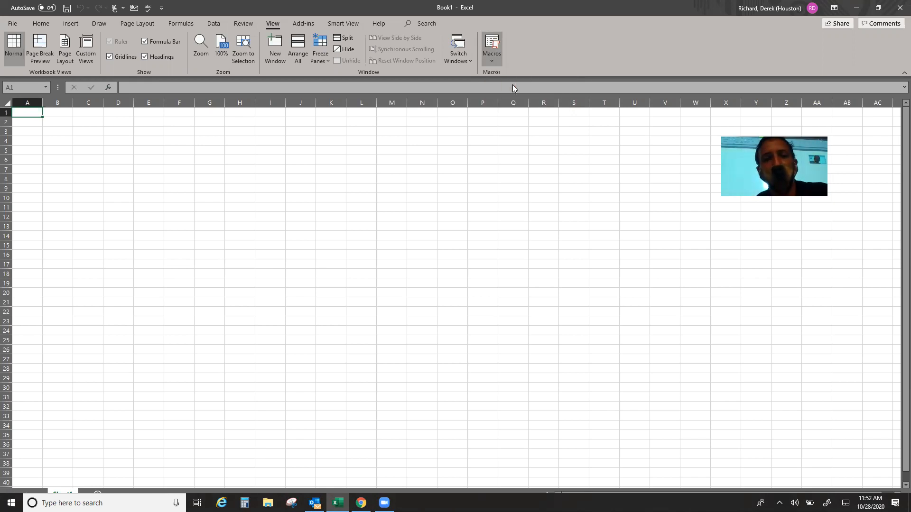
click(460, 325)
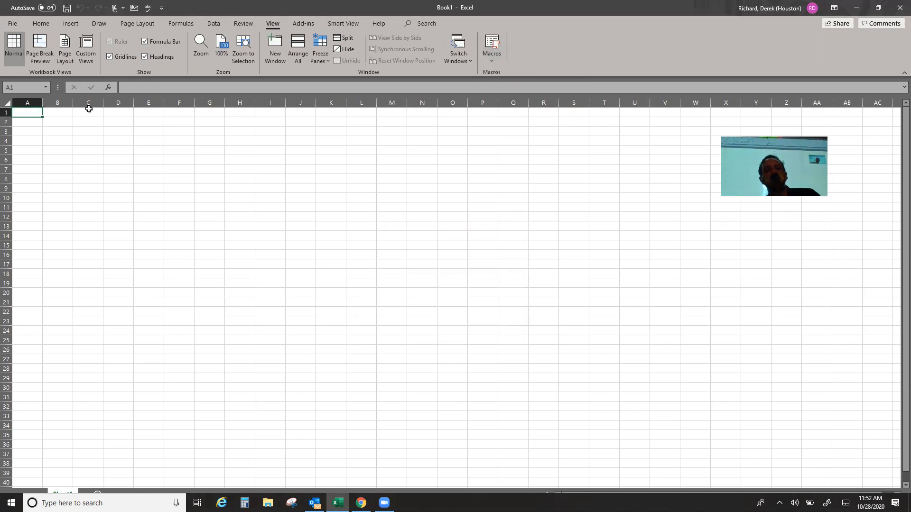
- Open the Testing text file from the recent files, importing it as delimited data with Tab as the delimiter
click(13, 21)
click(34, 82)
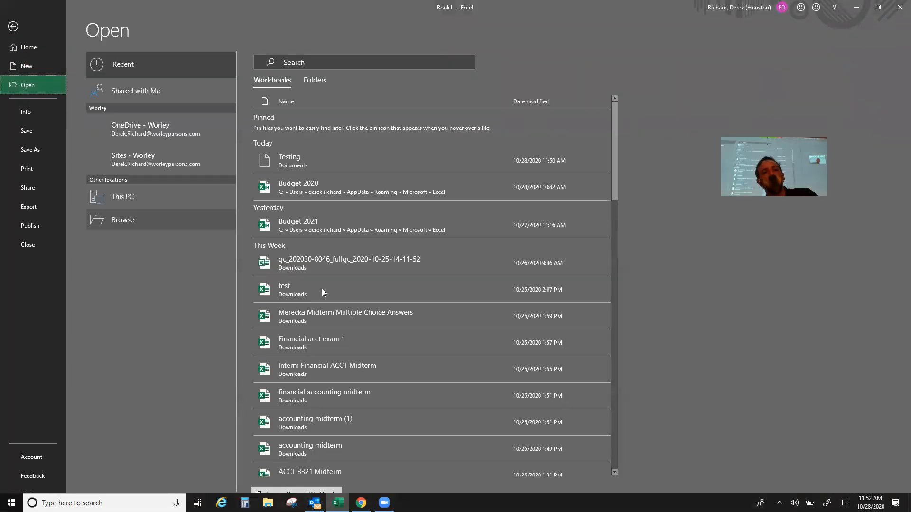
click(293, 161)
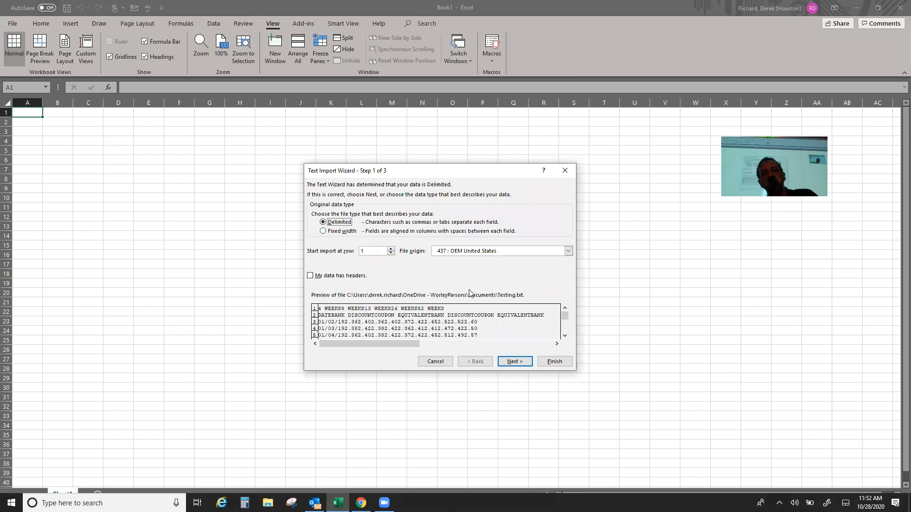
click(505, 361)
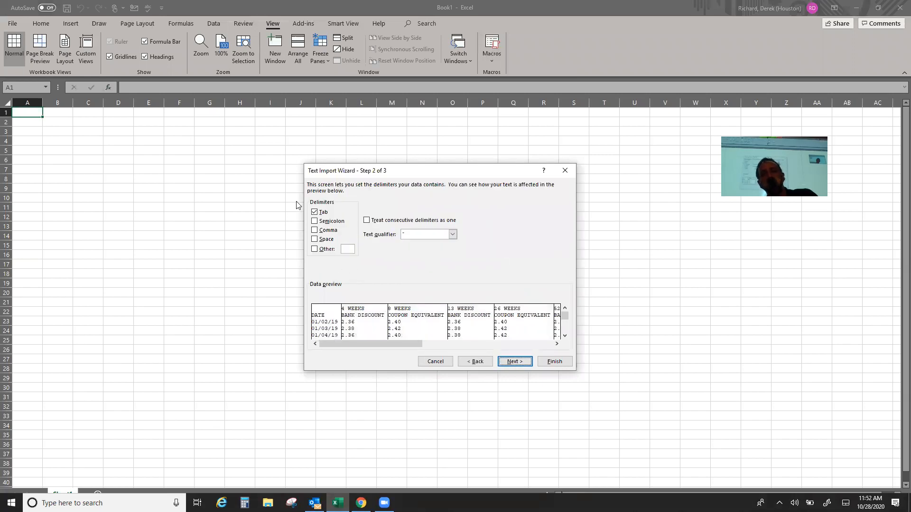
click(554, 361)
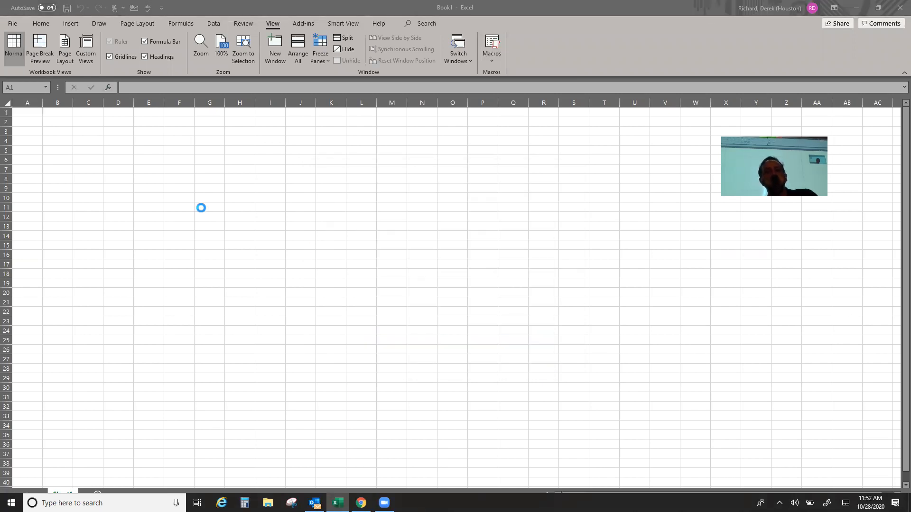
- Delete row 1, which holds the week-length headings above the column headers
click(6, 112)
right_click(6, 113)
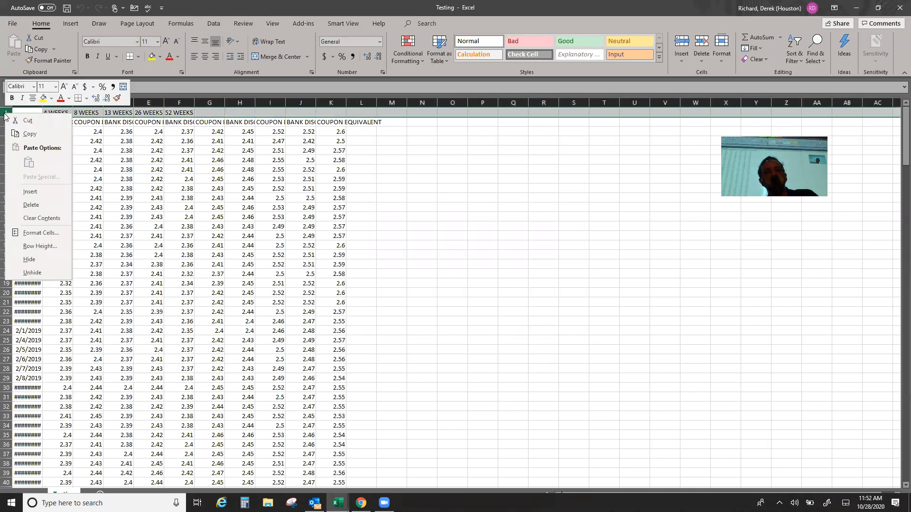
click(32, 205)
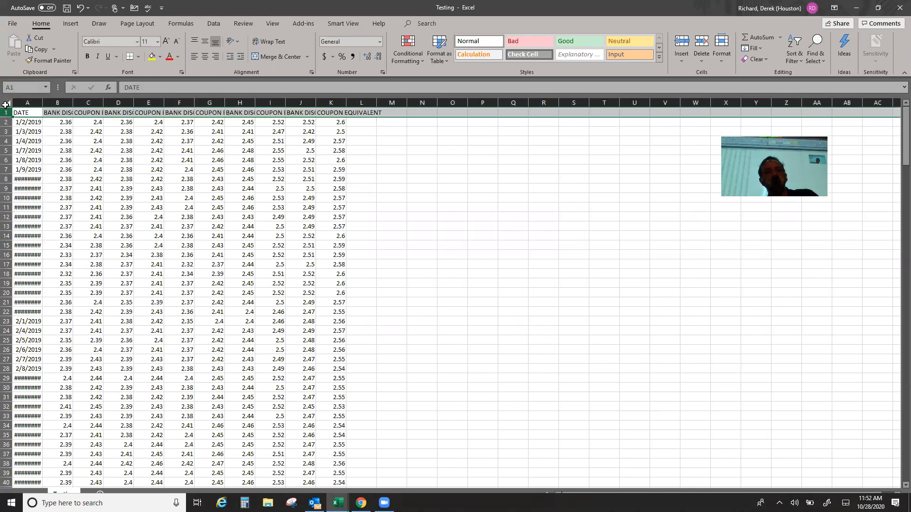
- Create a PivotTable from the whole sheet on a new worksheet, with DATE in the rows and the sum of BANK DISCOUNT as values
click(6, 103)
click(69, 23)
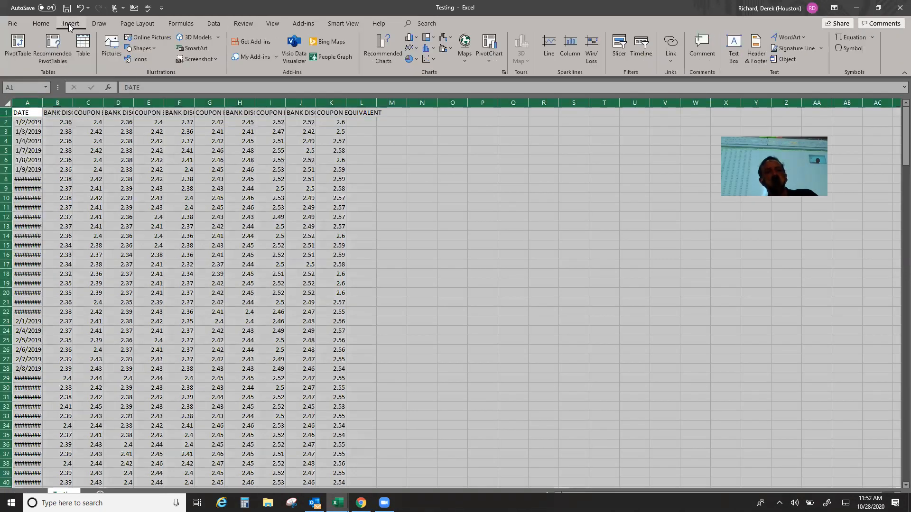
click(14, 45)
click(467, 339)
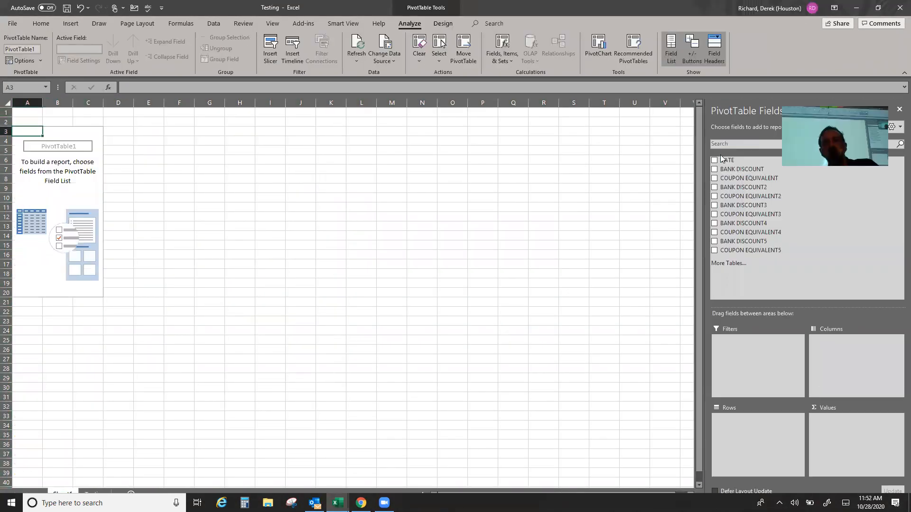
click(722, 159)
drag(741, 169, 857, 464)
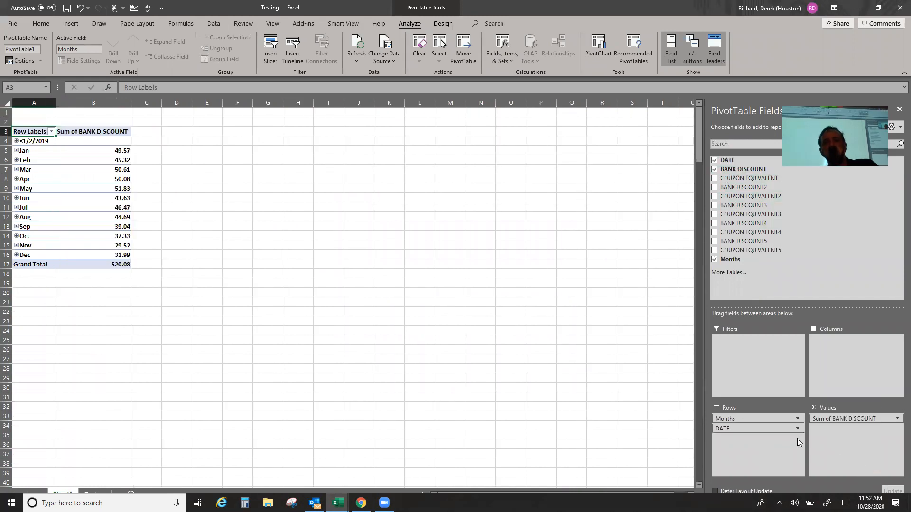
- Save the file in Documents as an Excel Workbook (*.xlsx) named Testing Done
click(13, 24)
click(29, 153)
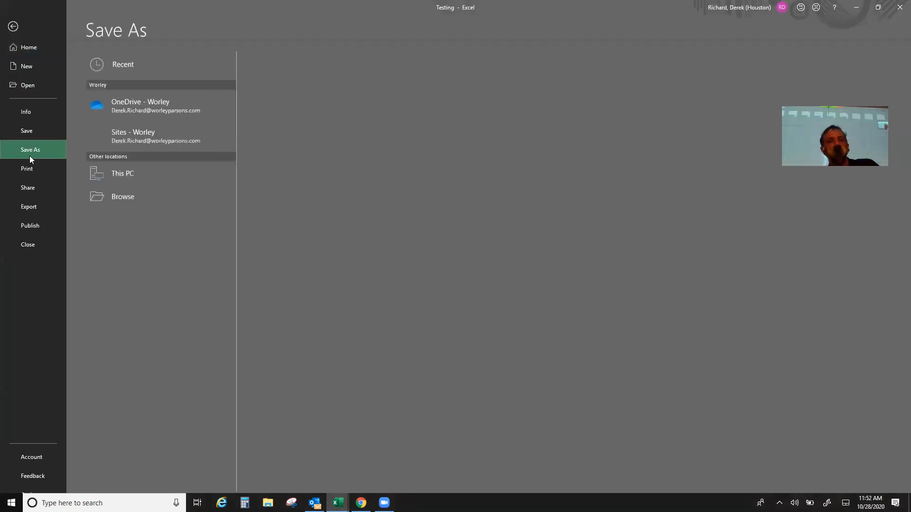
click(324, 84)
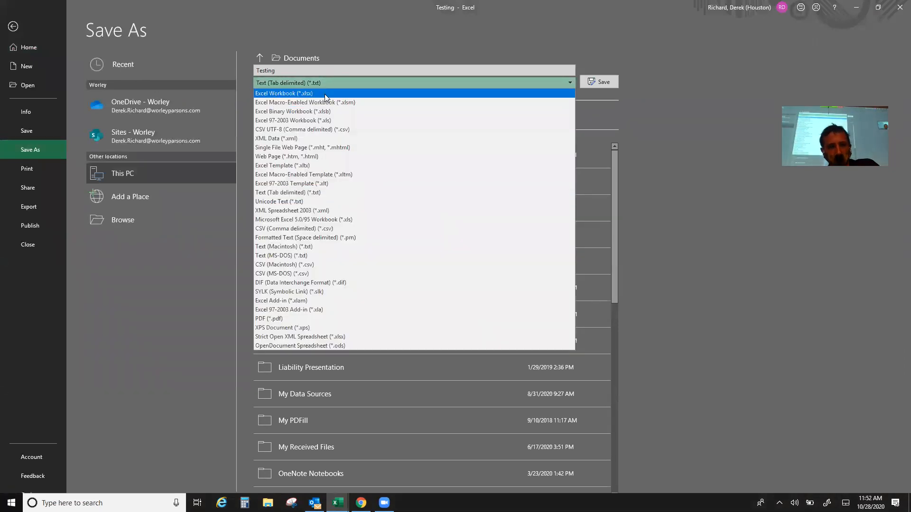
click(326, 94)
click(298, 72)
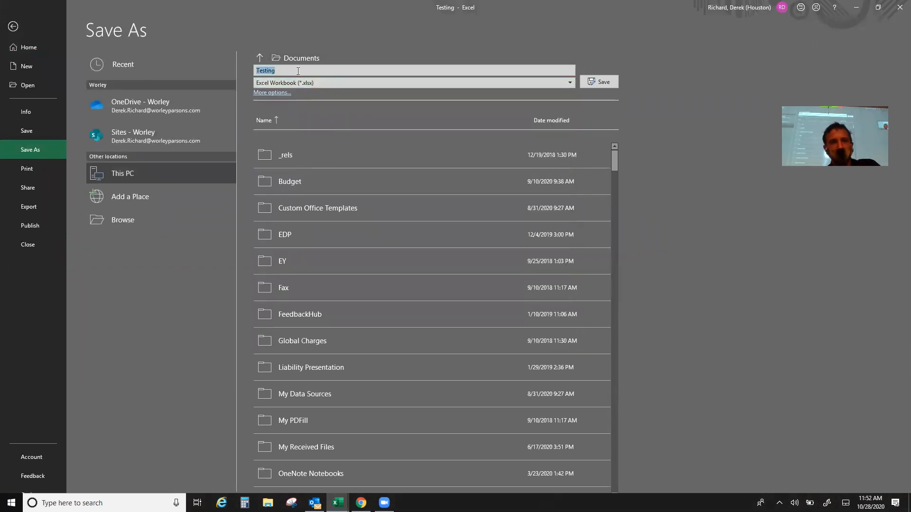
click(298, 71)
text(Done)
key(ctrl+a)
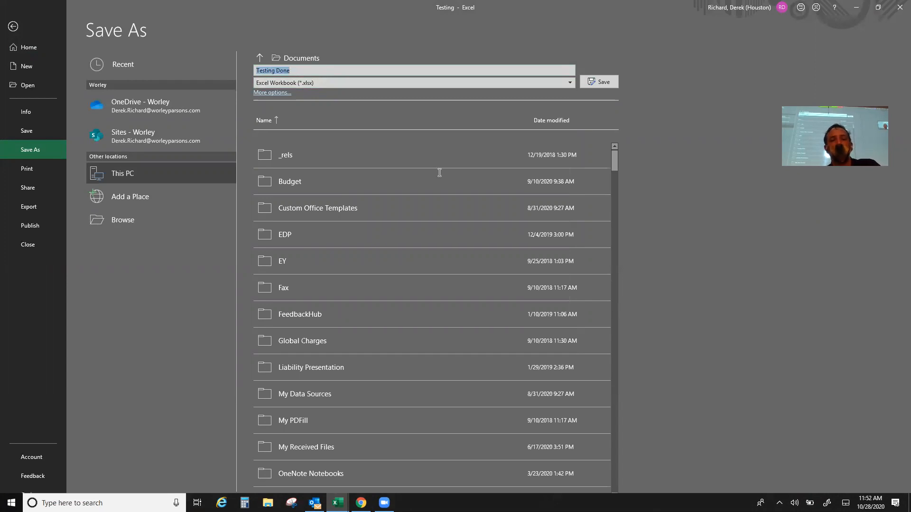
click(592, 82)
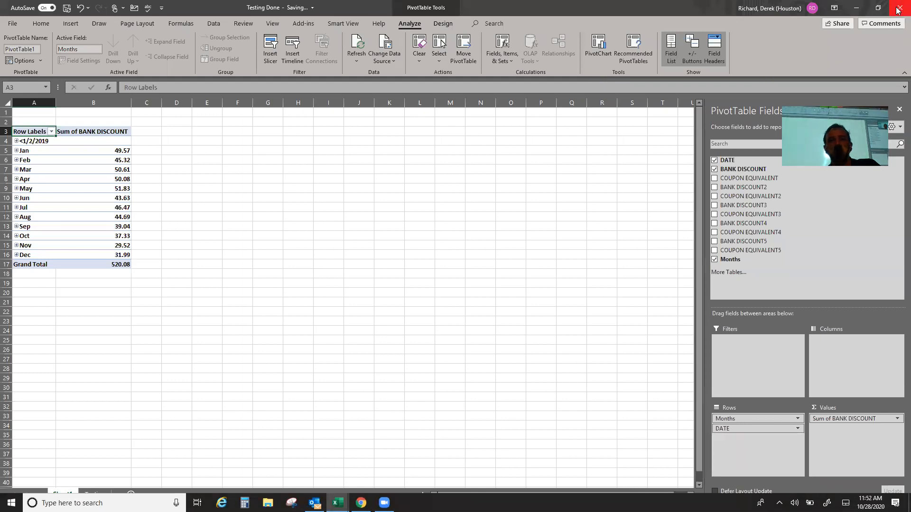
- Close the Testing Done workbook and stop recording the macro
click(899, 11)
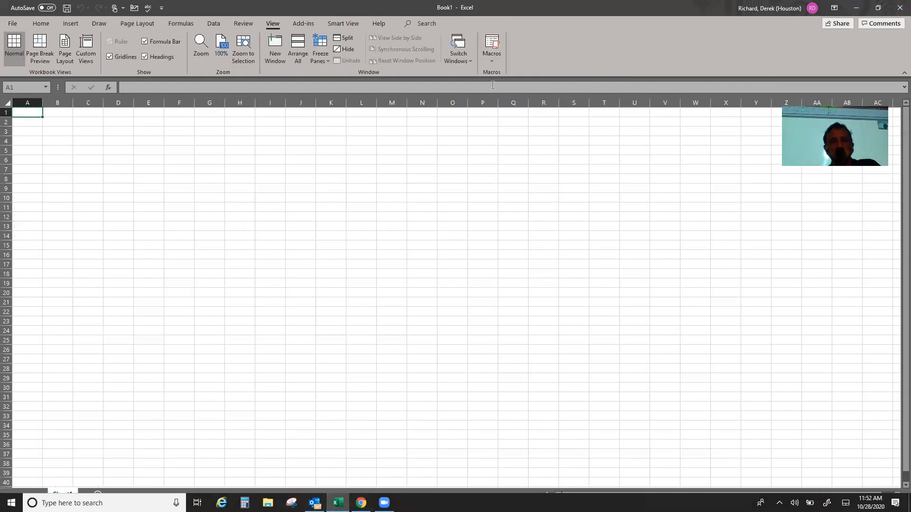
click(491, 66)
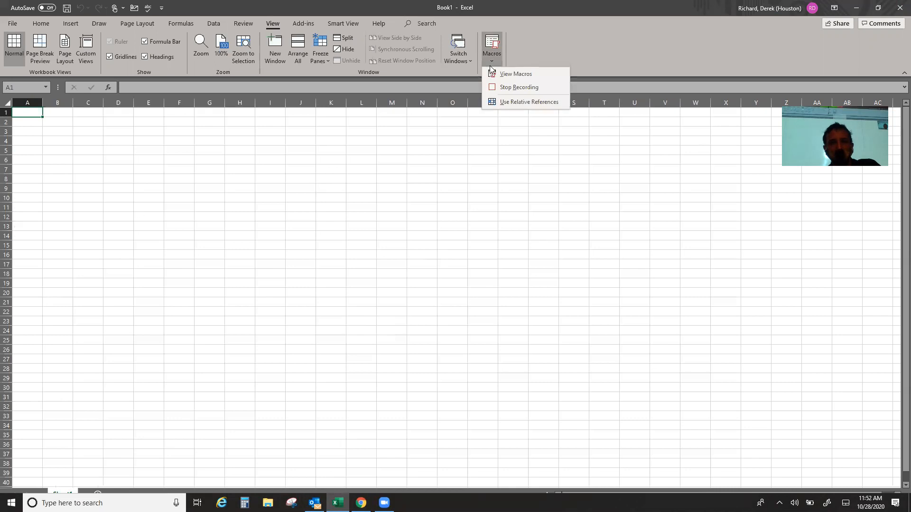
click(506, 87)
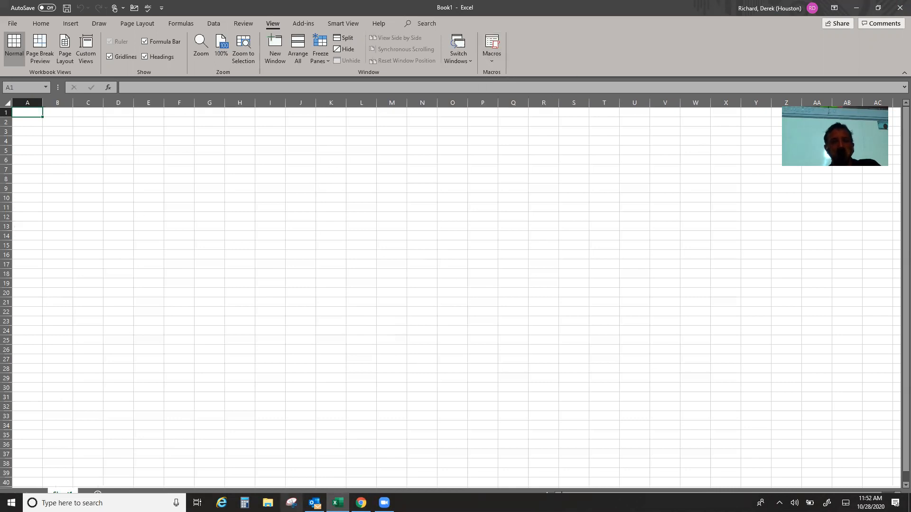
- Open the Documents folder in File Explorer, sort it by date modified, and select the Testing Done workbook
click(268, 503)
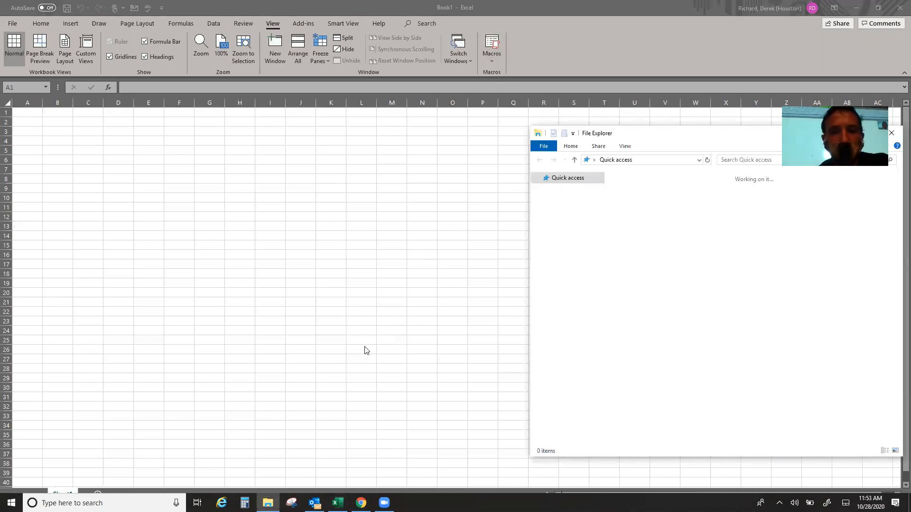
double_click(674, 190)
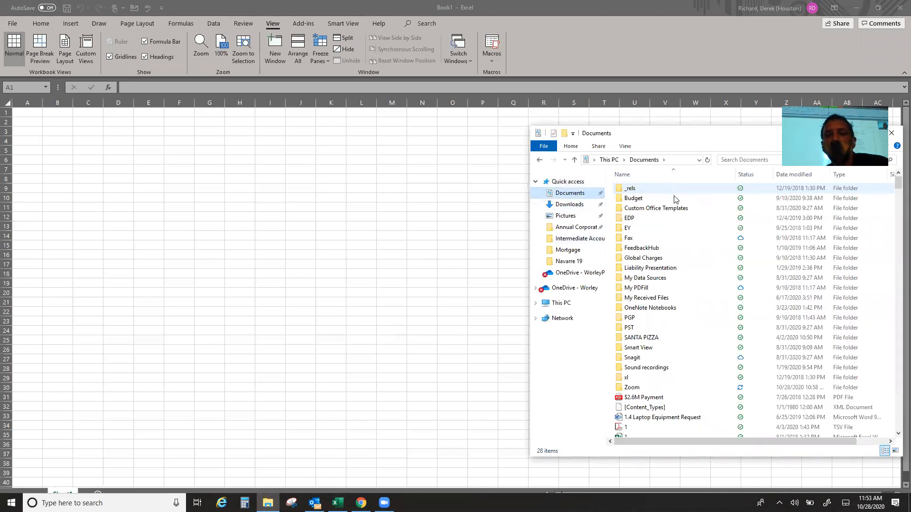
click(789, 176)
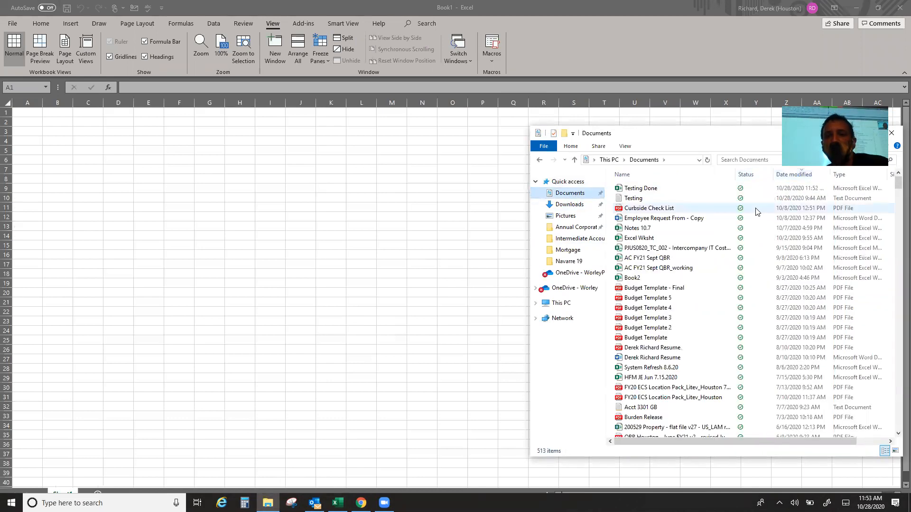
click(679, 189)
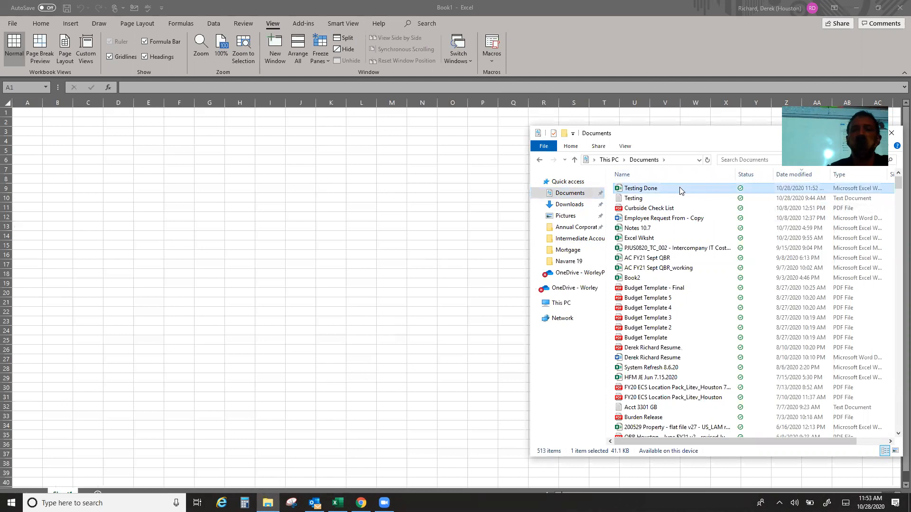
scroll(679, 190, down, 1)
- Return to the blank workbook in Excel and run Macro1
click(458, 184)
click(492, 58)
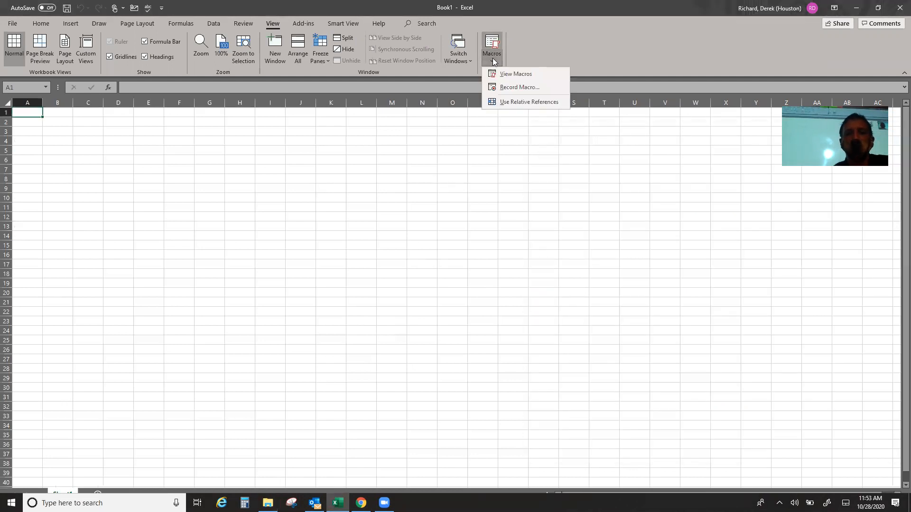
click(502, 74)
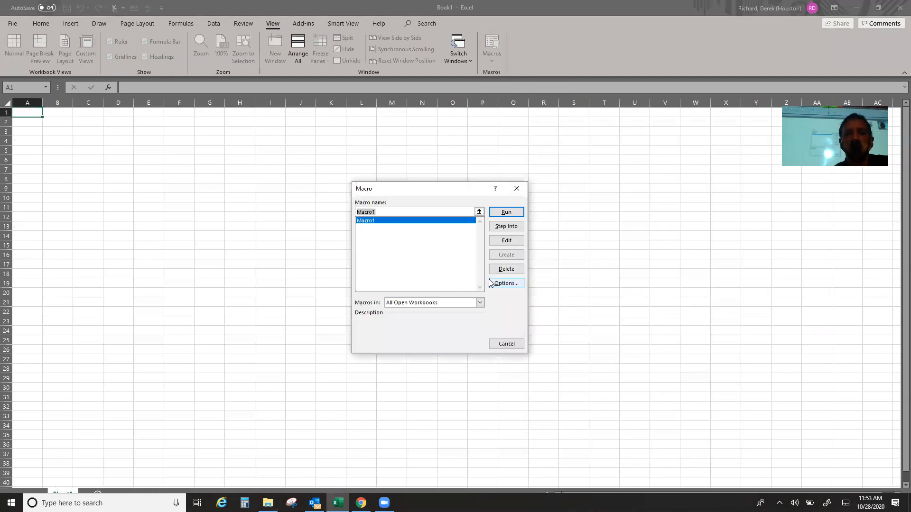
click(506, 212)
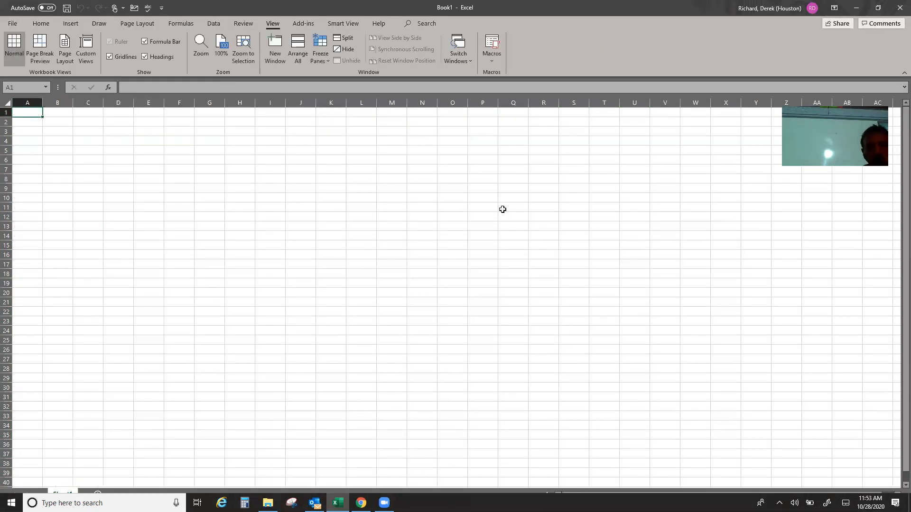
- Switch to the Documents folder in File Explorer and open the Testing Done workbook produced by the macro
click(268, 503)
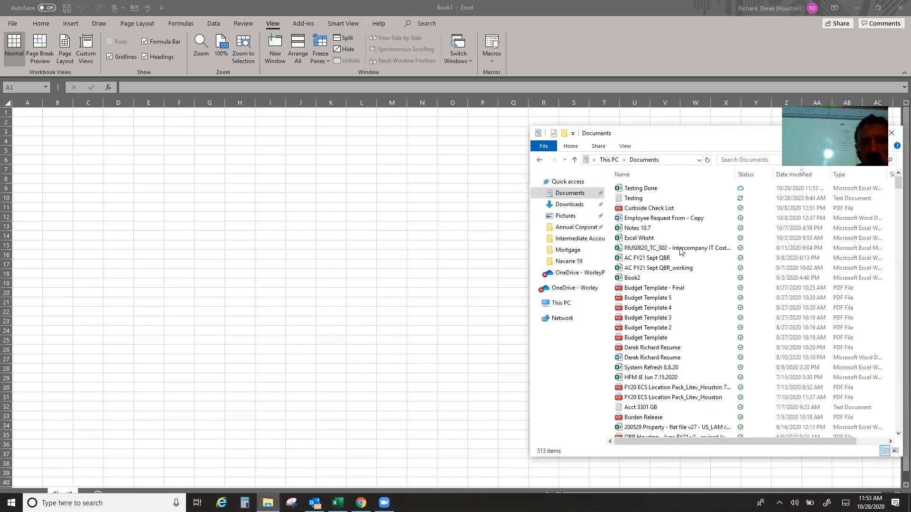
click(664, 188)
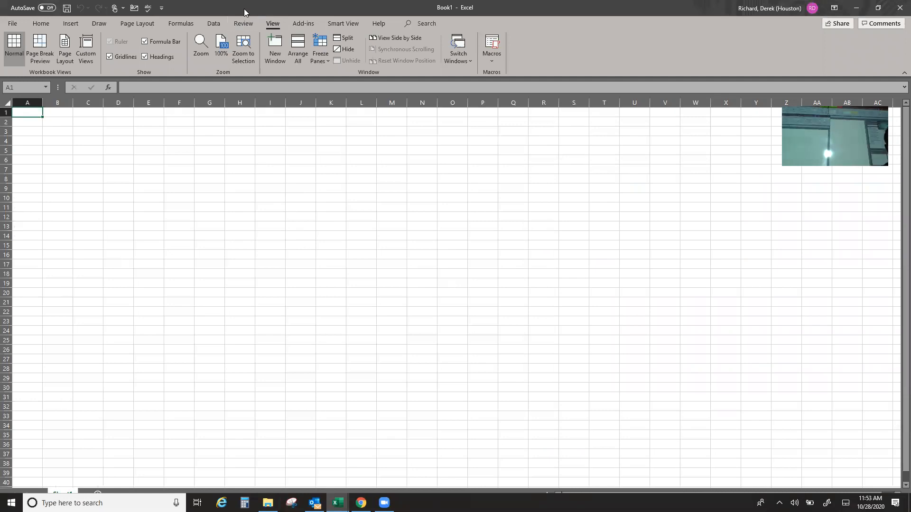
drag(273, 134, 273, 166)
click(274, 8)
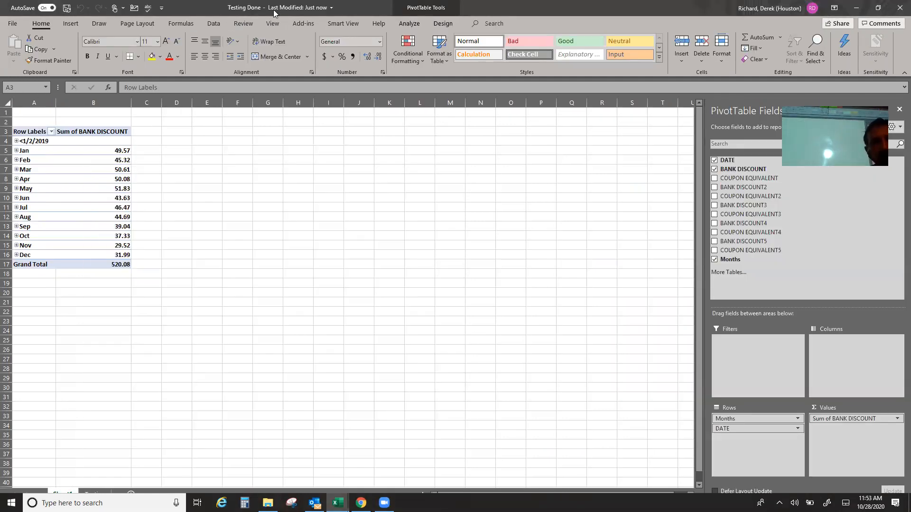
drag(274, 8, 242, 91)
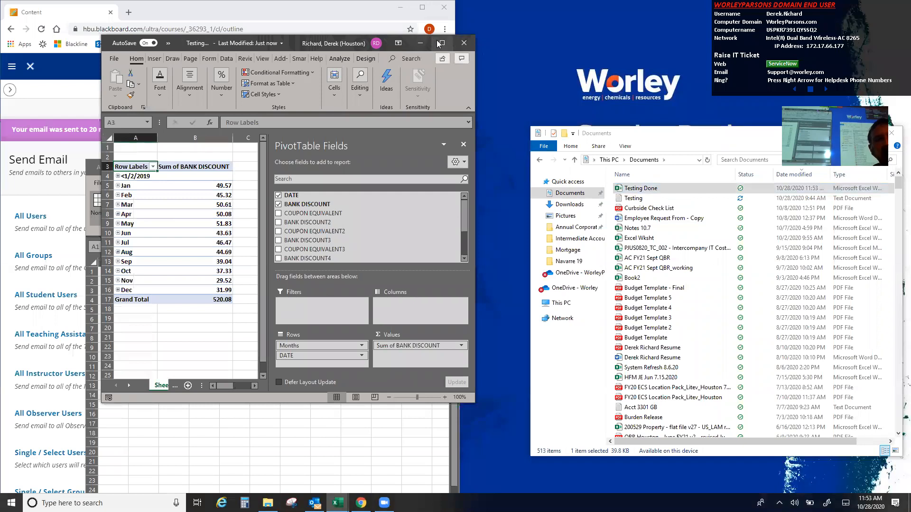
click(442, 42)
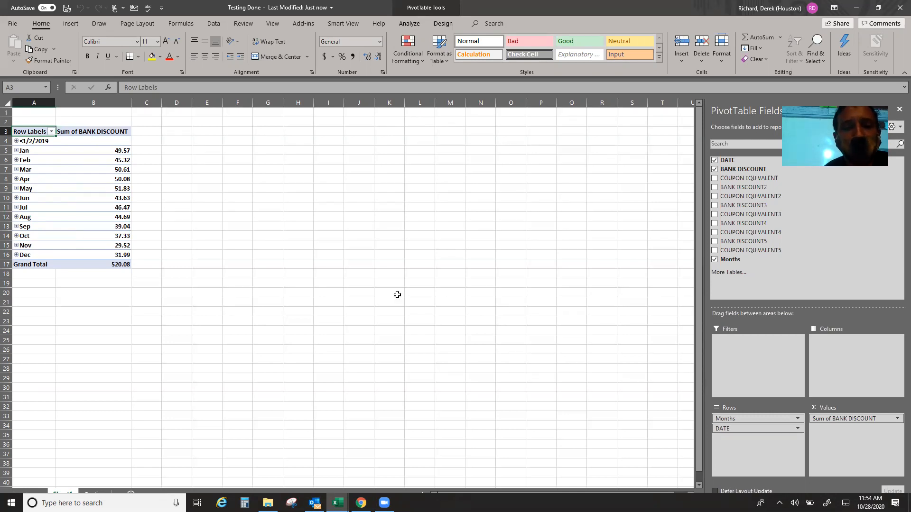
click(338, 503)
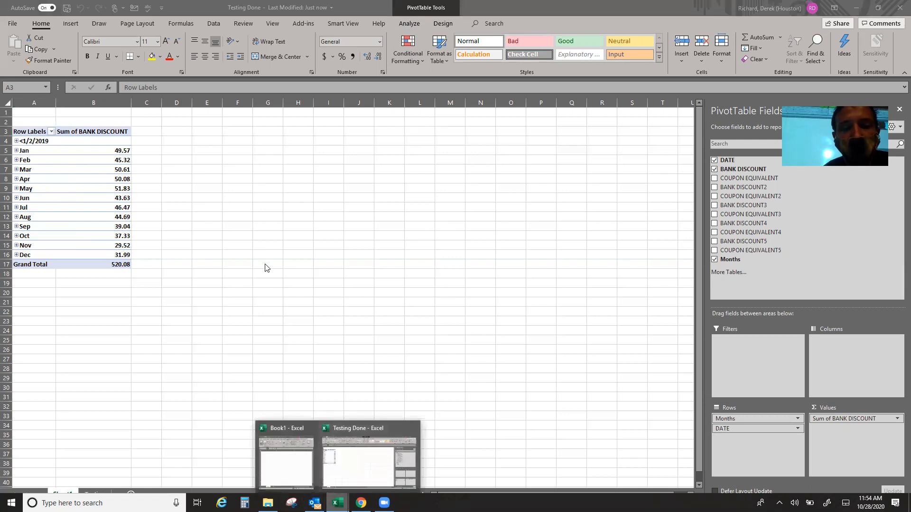
click(349, 26)
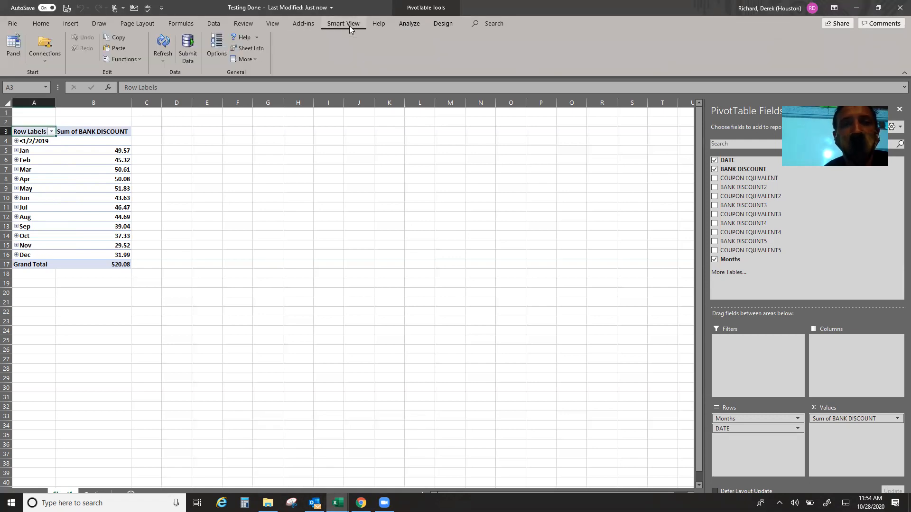
click(309, 25)
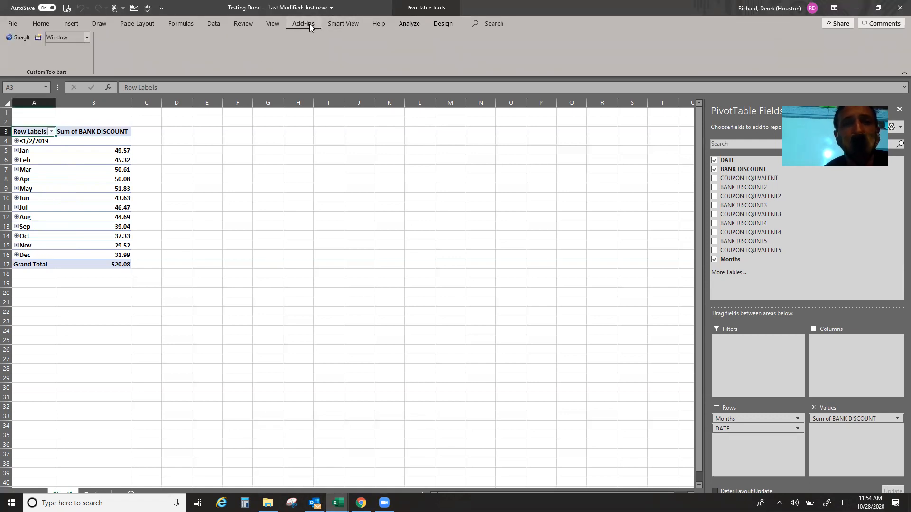
click(209, 22)
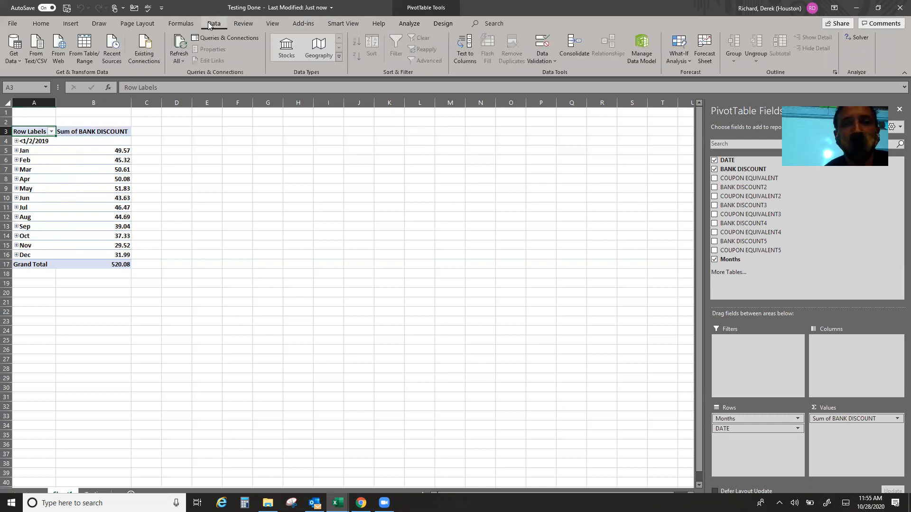
click(184, 22)
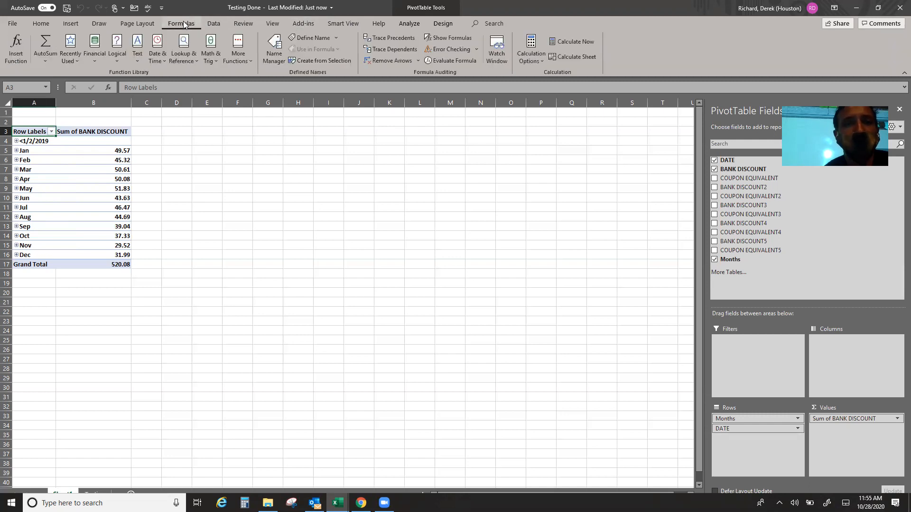
click(71, 24)
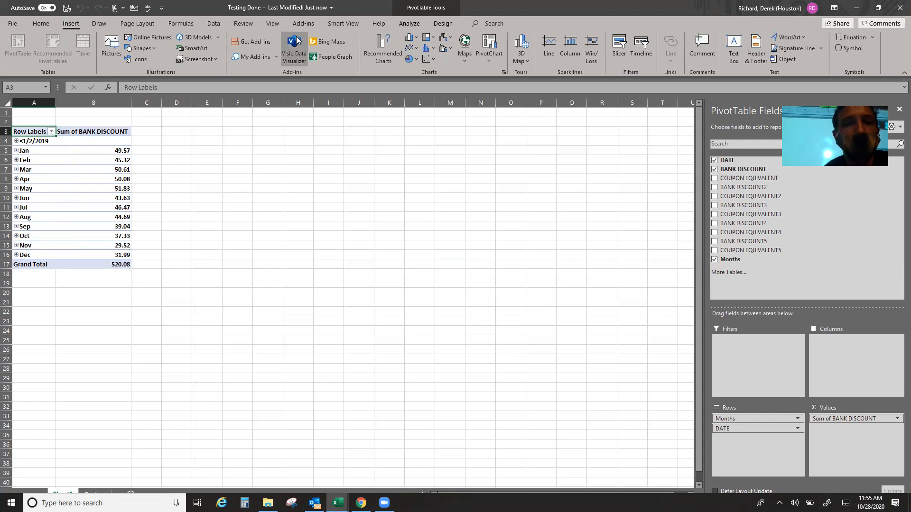
- Open Book1's Macro1 for editing in the Visual Basic editor, maximize the editor and code window, and review the recorded code through End Sub
click(272, 23)
click(496, 63)
click(532, 77)
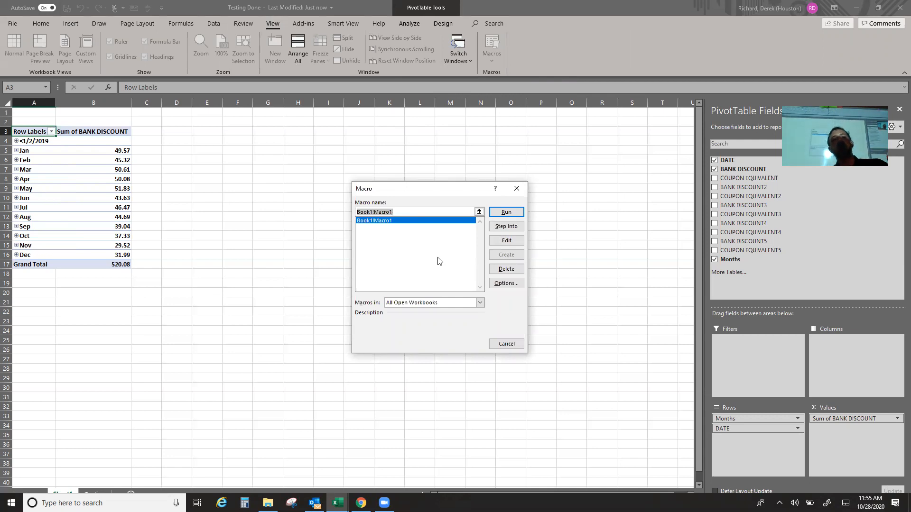
click(507, 241)
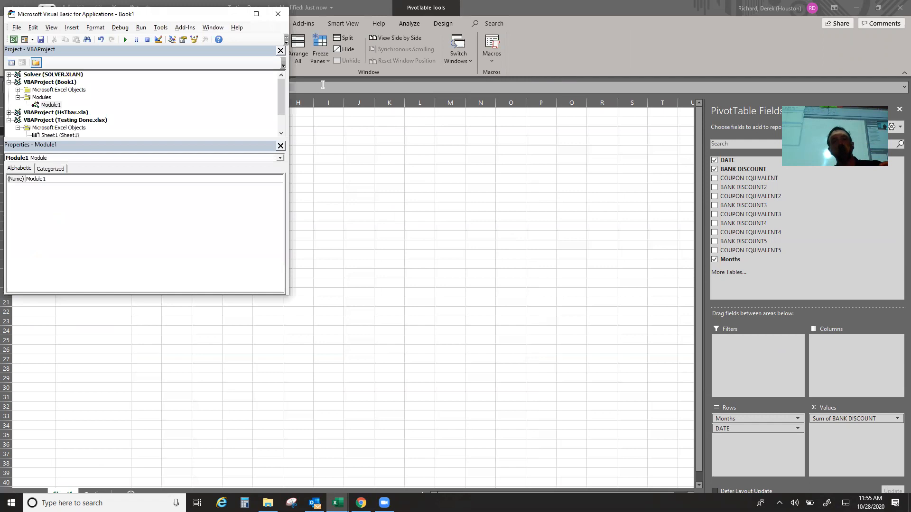
click(256, 14)
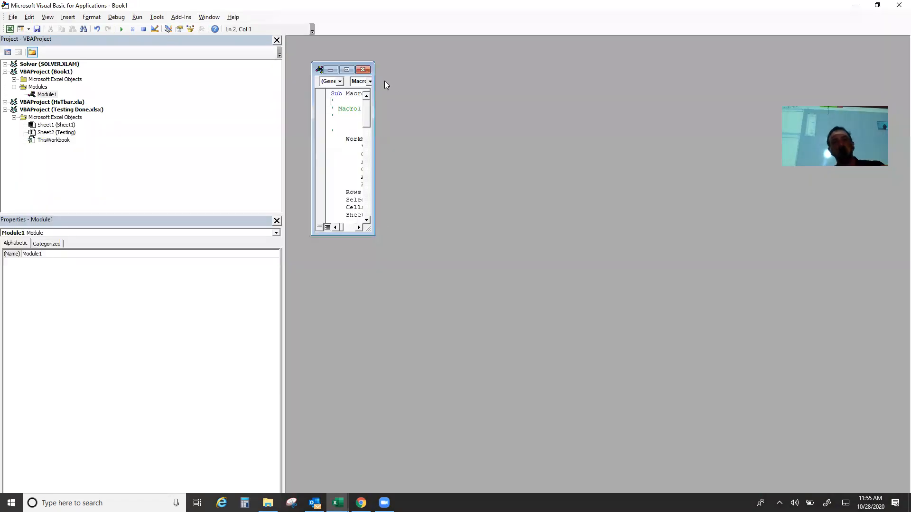
click(346, 70)
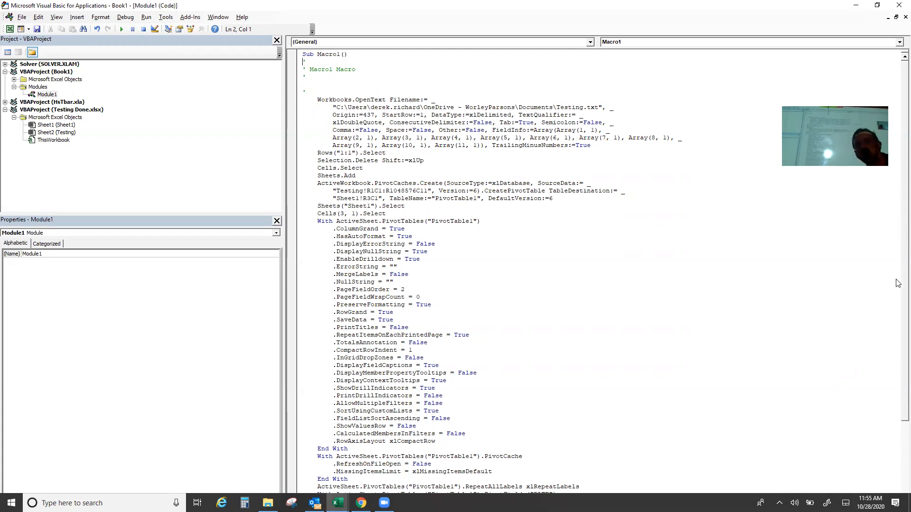
scroll(898, 284, down, 4)
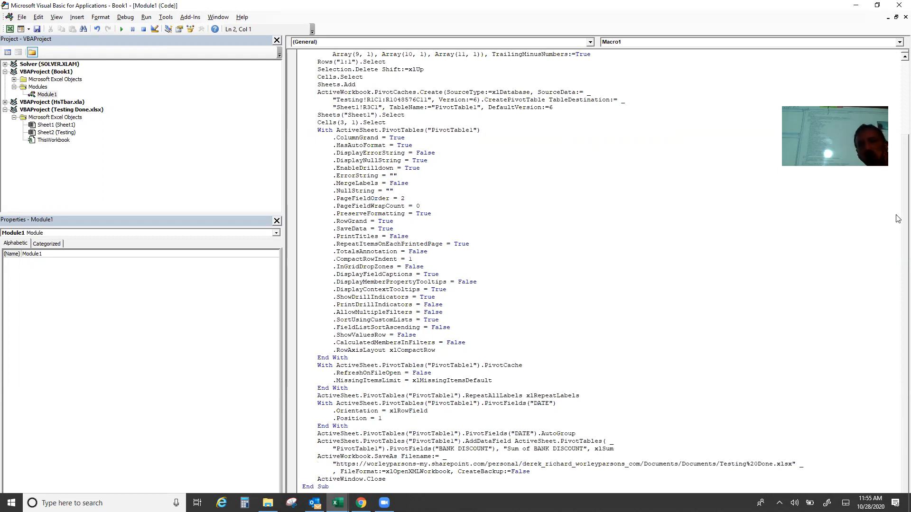
scroll(898, 92, up, 4)
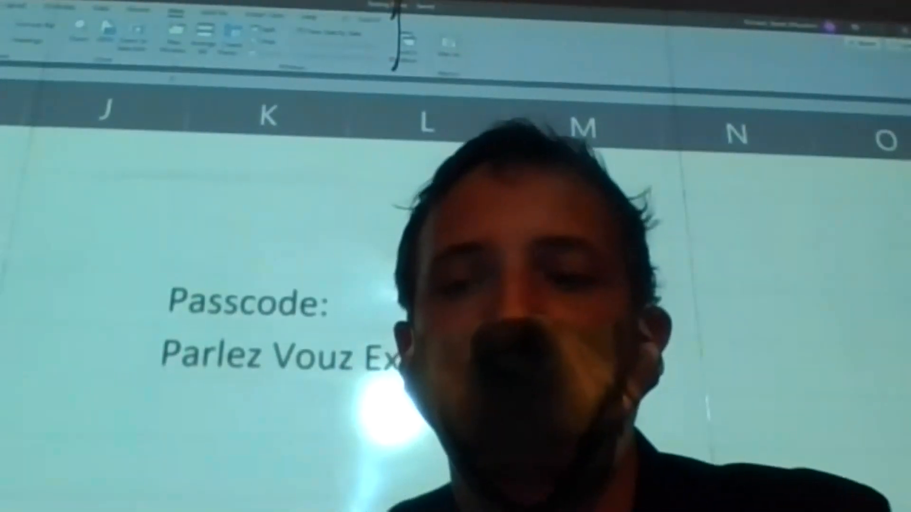
click(353, 511)
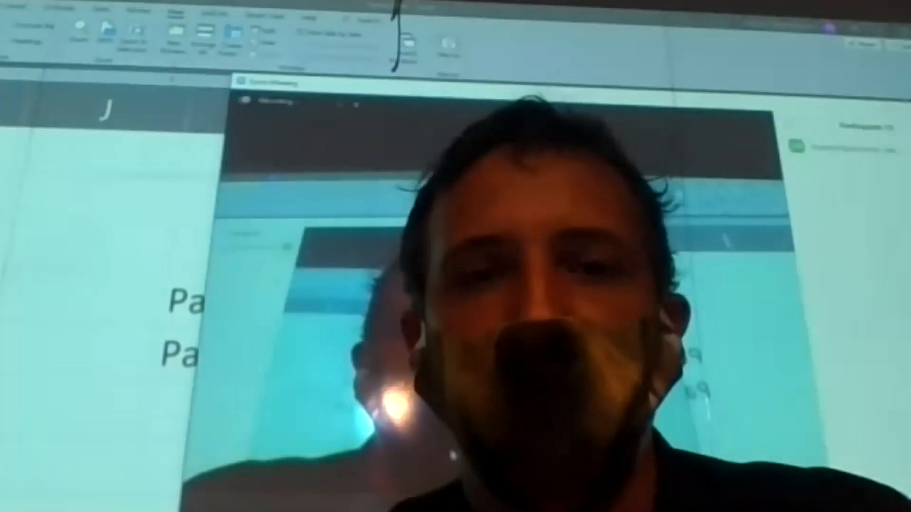